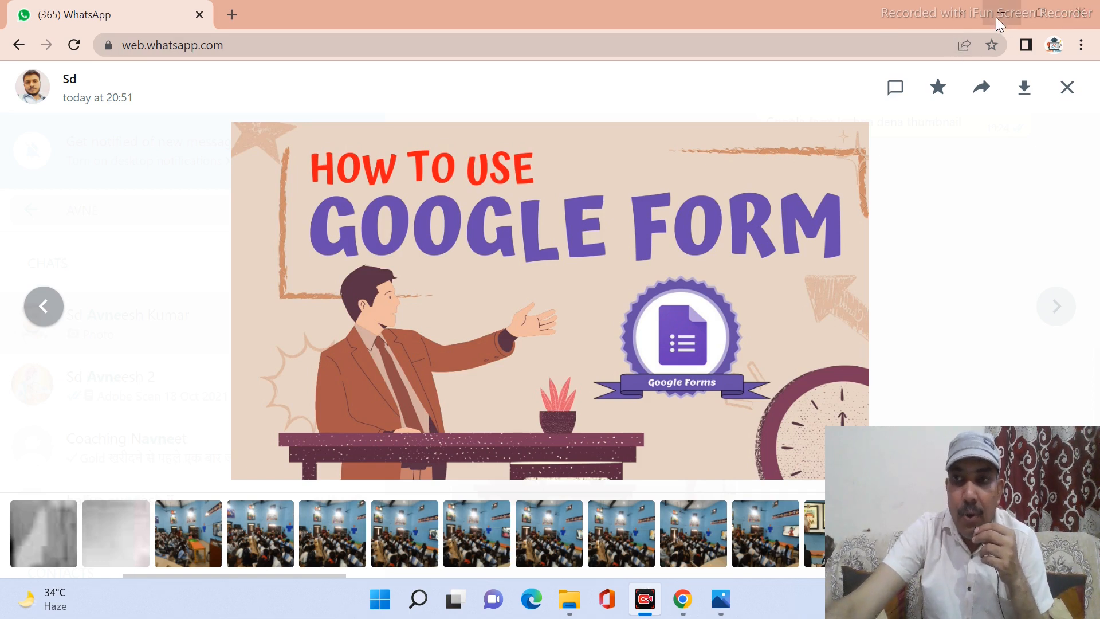
Open a new browser tab next to the WhatsApp Web tab.
click(232, 15)
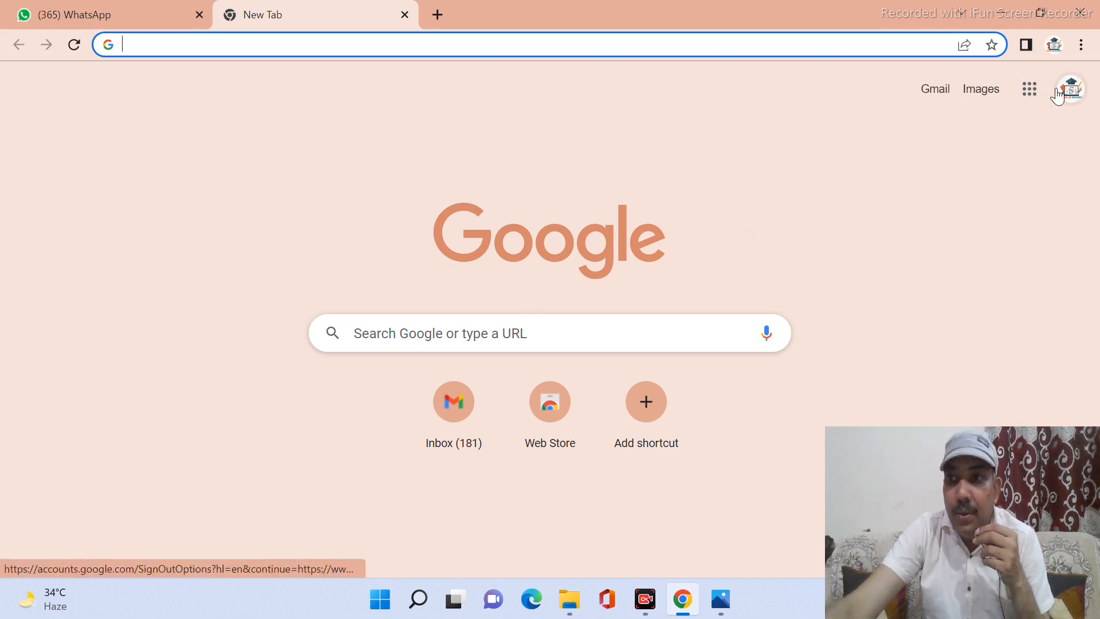
Launch Google Forms from the Google apps list on the new tab.
click(1038, 92)
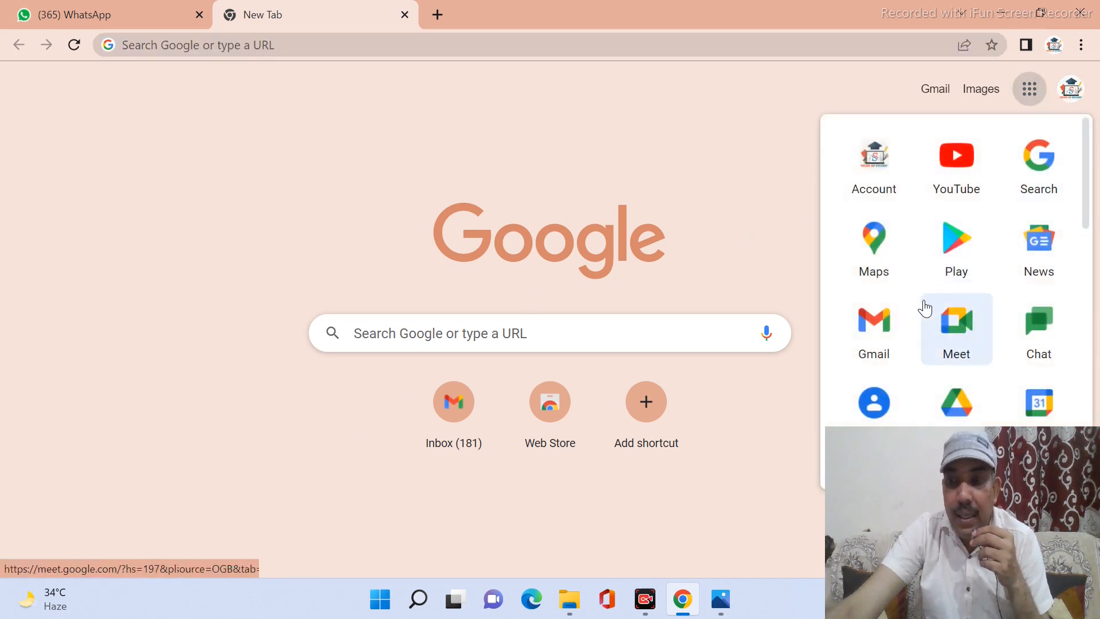
scroll(923, 307, down, 5)
scroll(924, 307, down, 7)
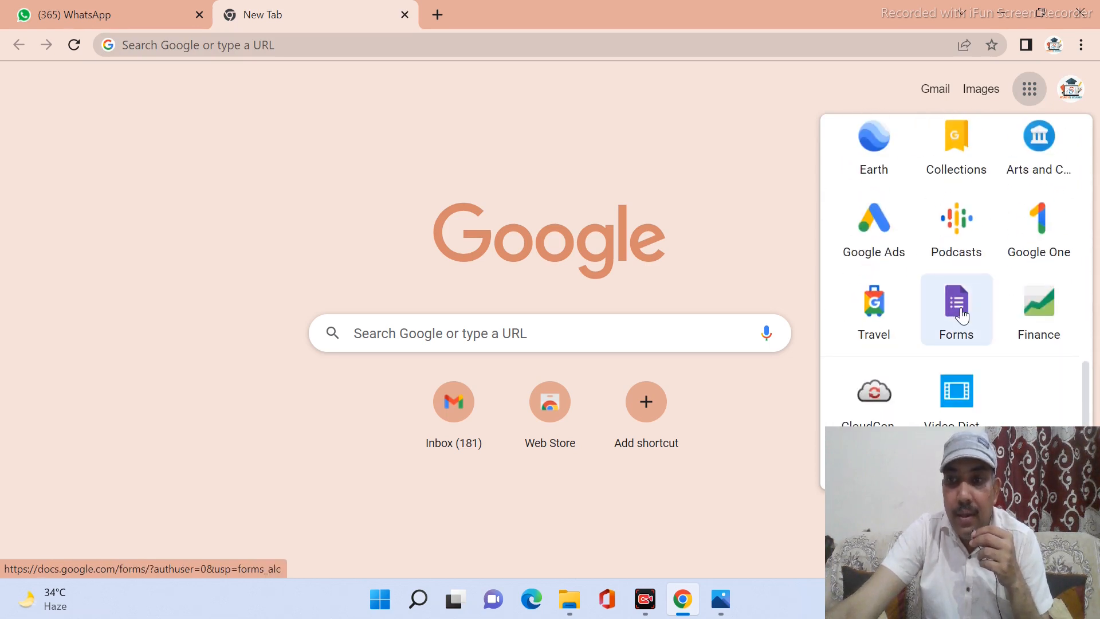
click(962, 316)
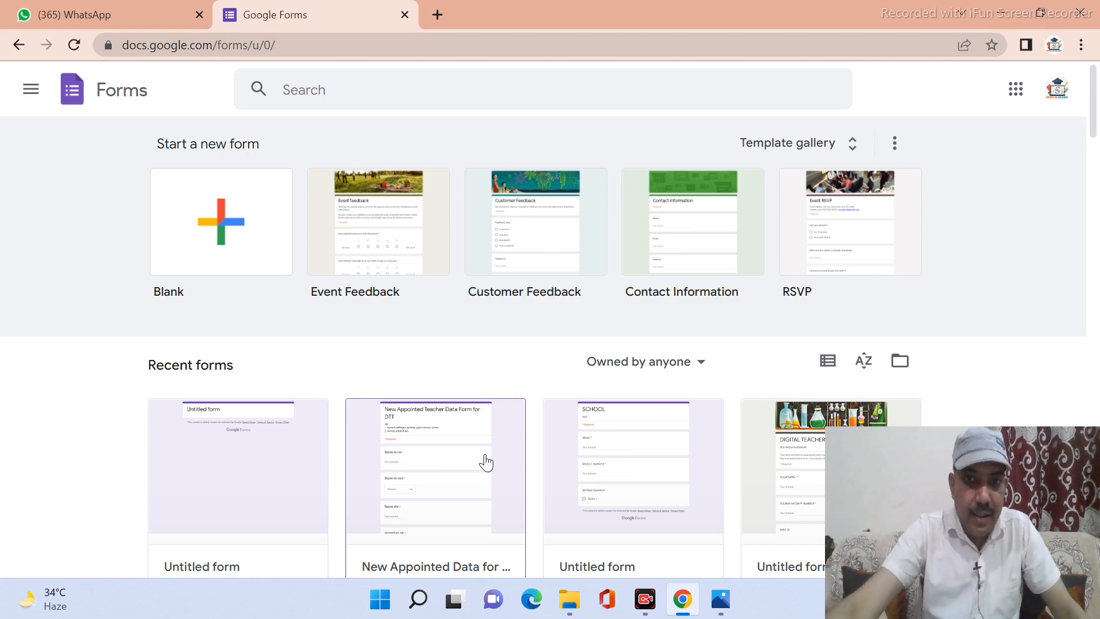
Create a new form from the Blank template.
click(240, 267)
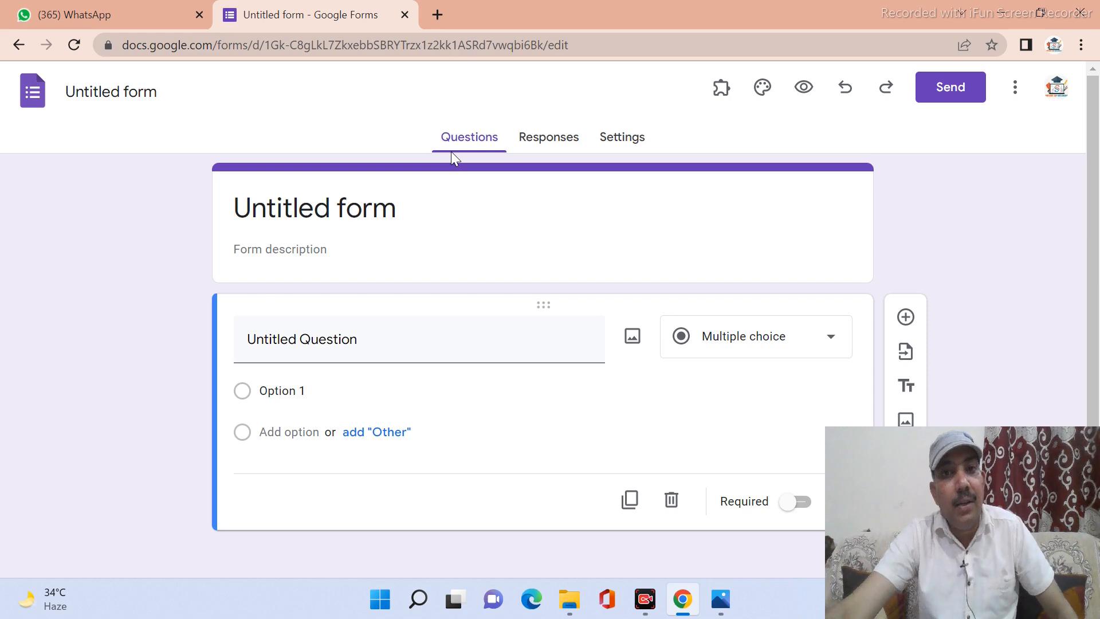
Replace 'Untitled form' with 'Admission Form' and add the description 'S.D.INTER COLLEGE MEERAPUR'.
click(404, 212)
key(BackSpace)
key(BackSpace)
key(BackSpace)
key(BackSpace)
key(BackSpace)
key(BackSpace)
key(BackSpace)
key(BackSpace)
key(BackSpace)
key(BackSpace)
key(BackSpace)
key(BackSpace)
key(BackSpace)
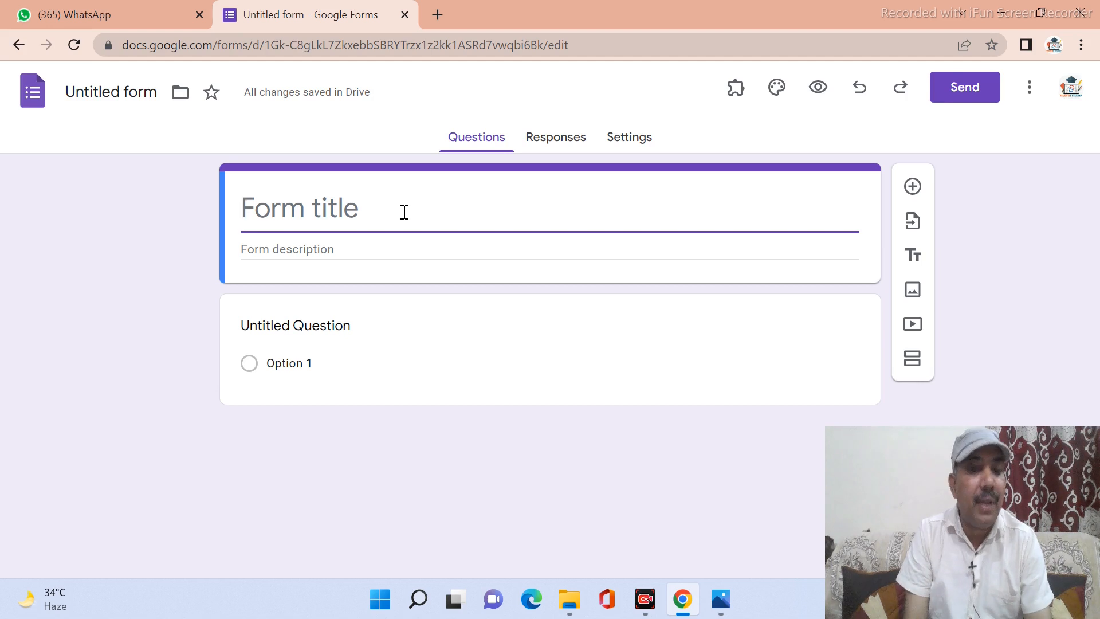
text(A)
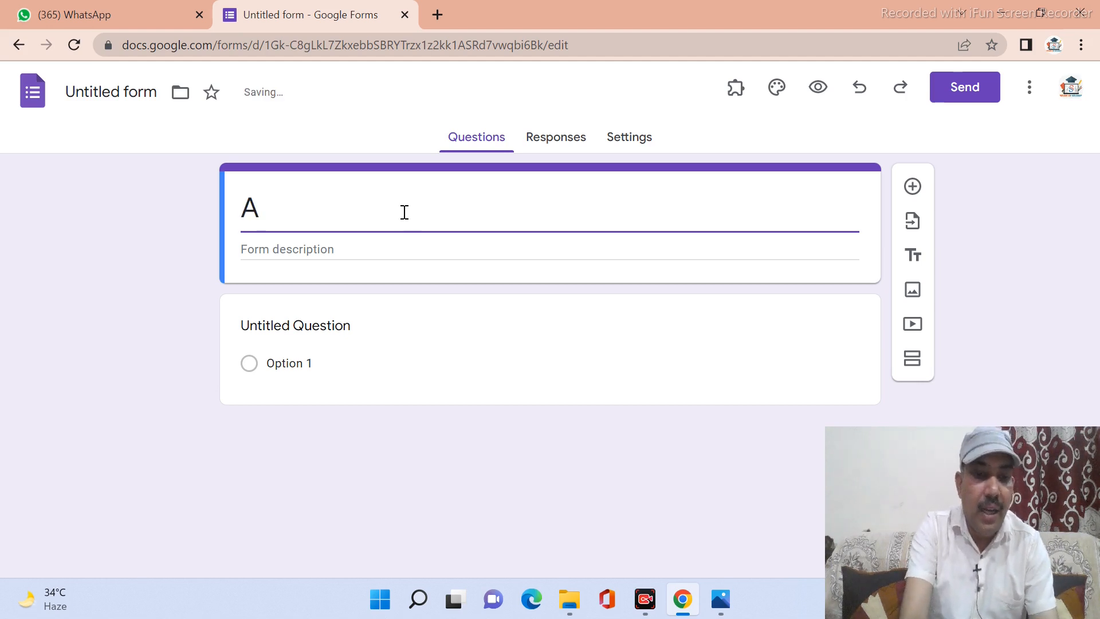
text(dmiss)
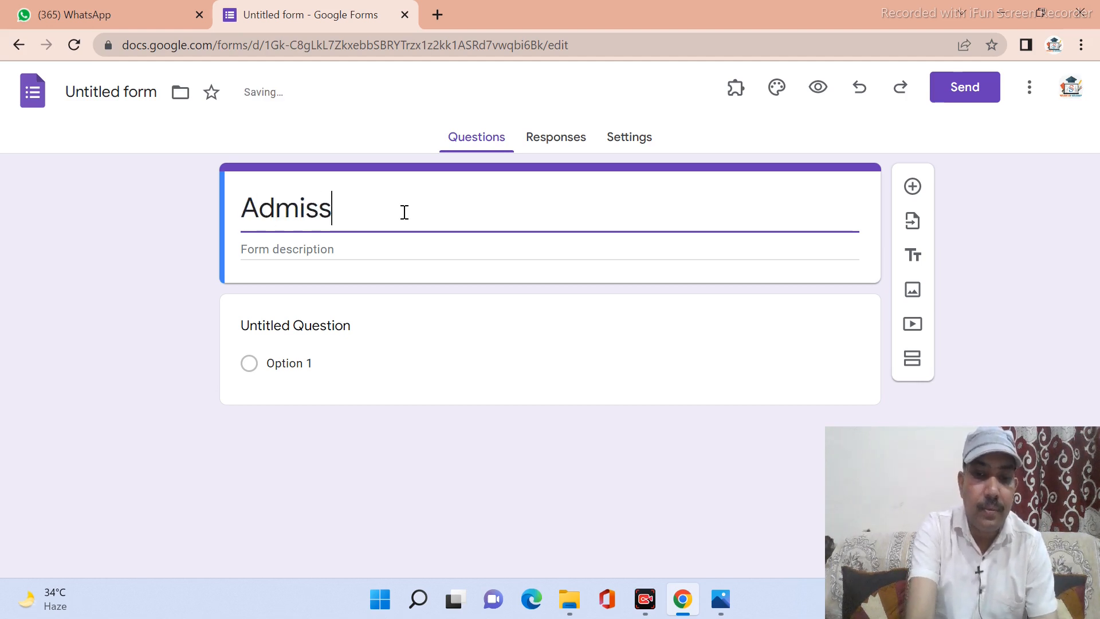
text(ion )
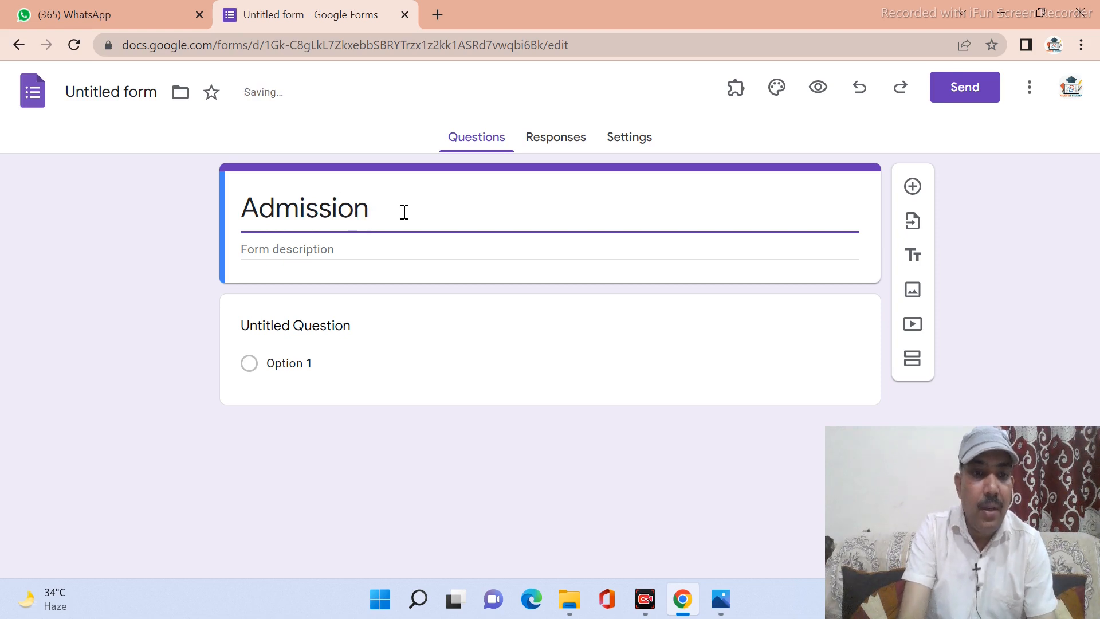
text(F)
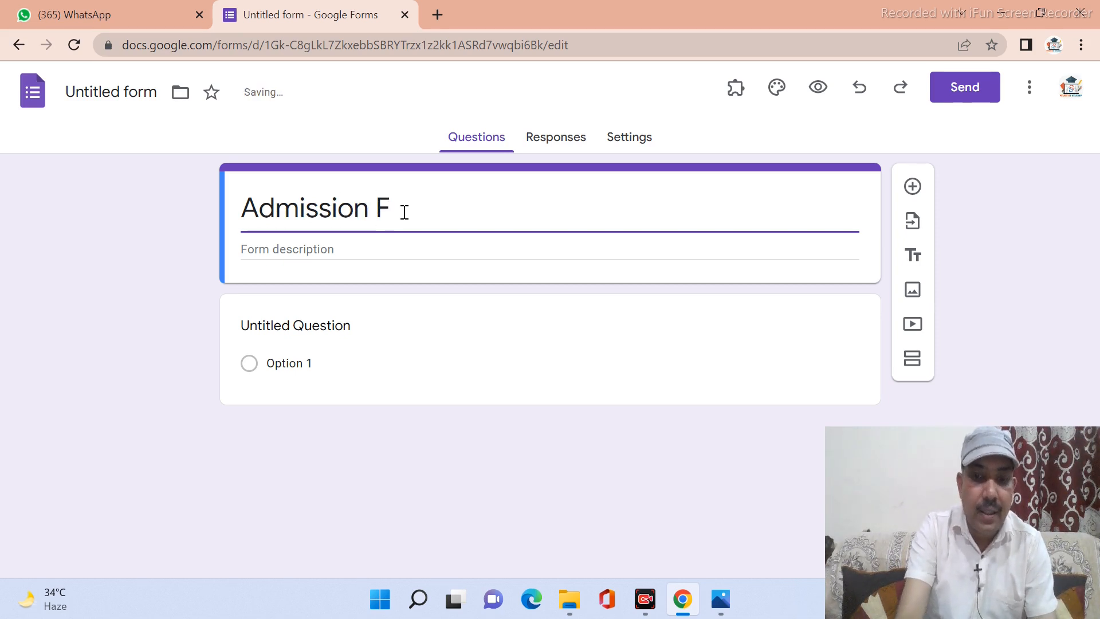
text(orm)
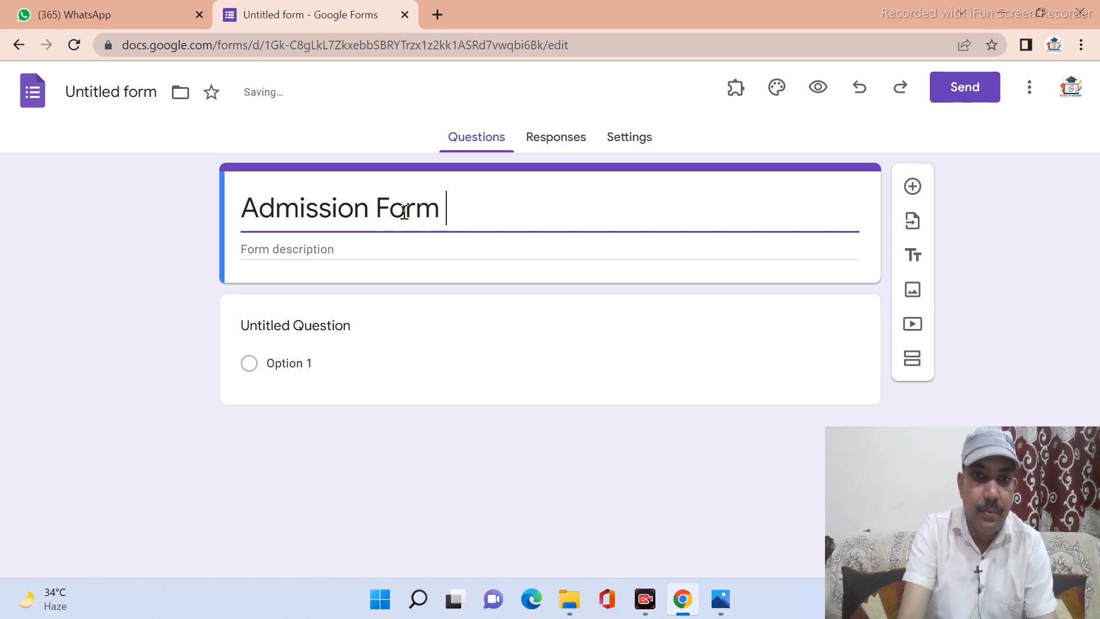
click(350, 248)
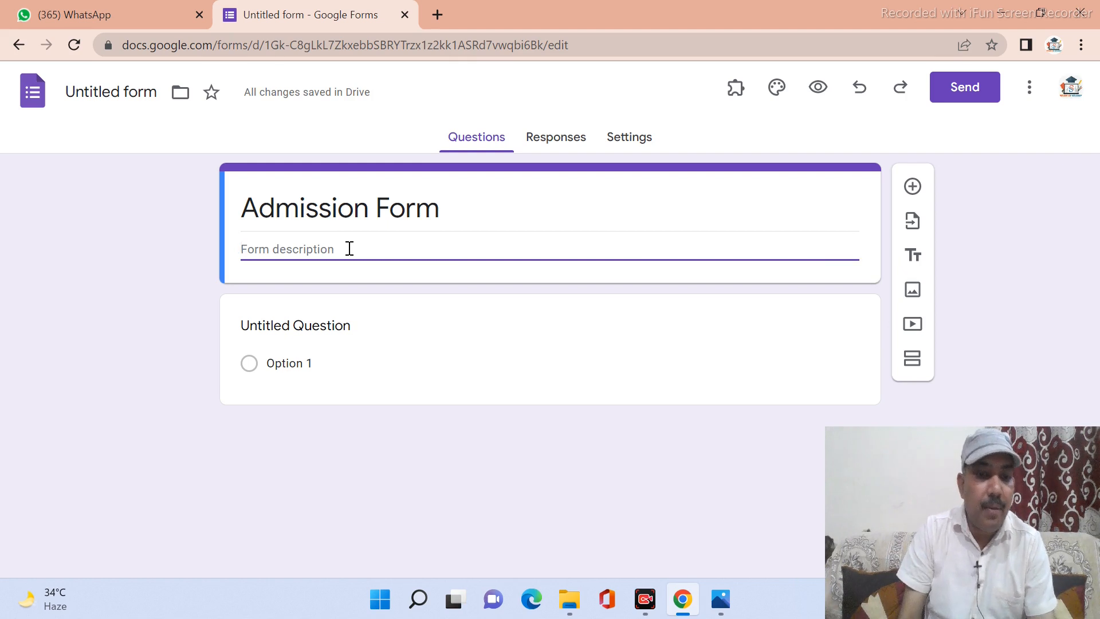
text(S)
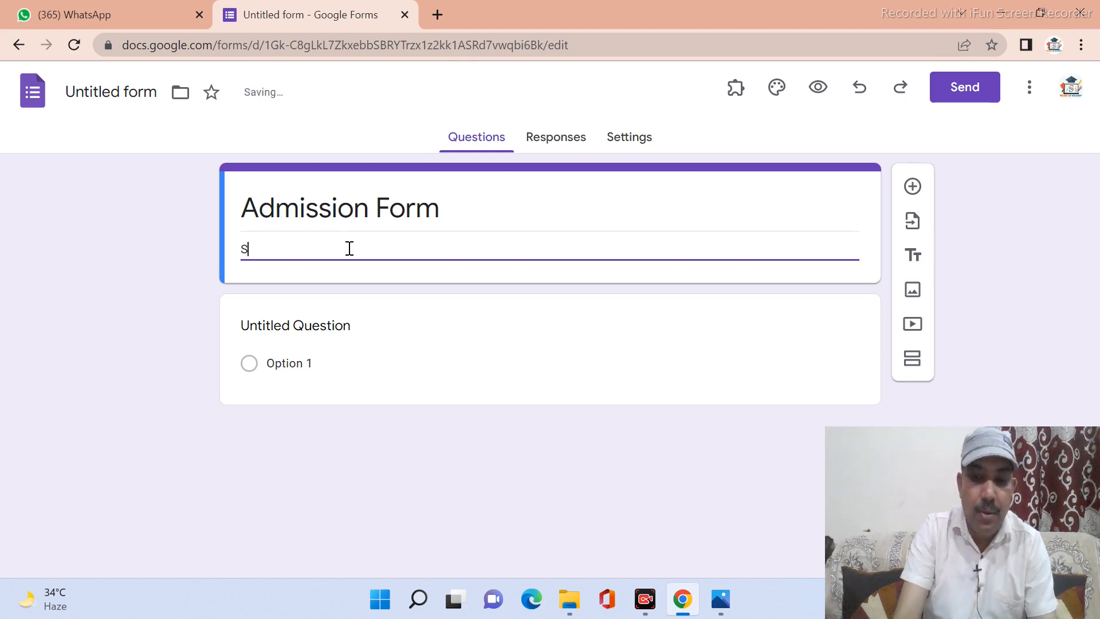
text(.D)
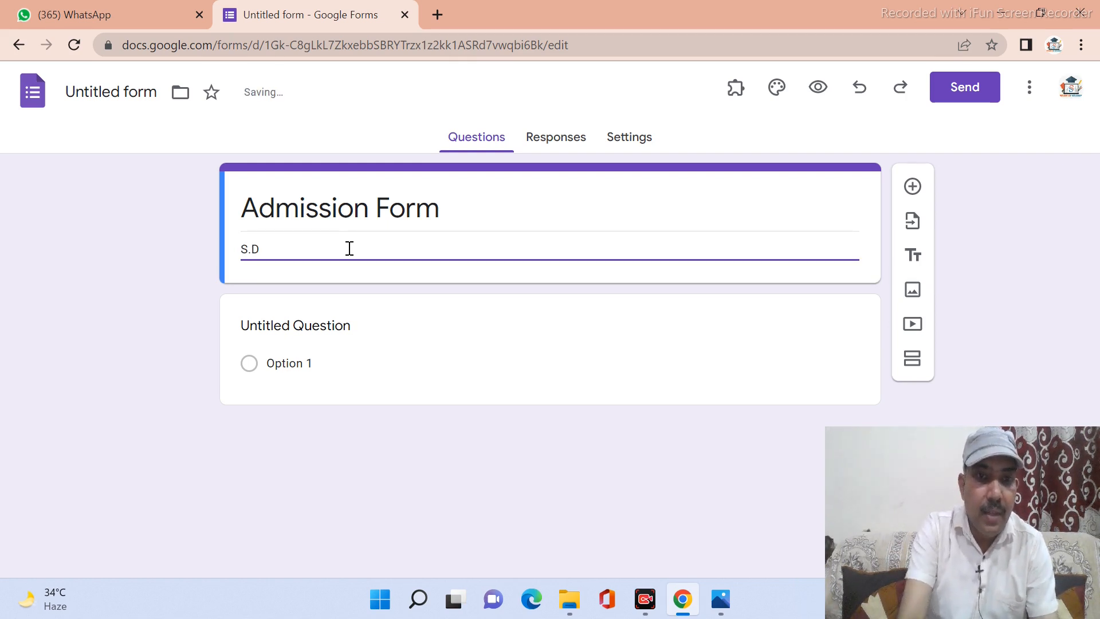
text(.IN)
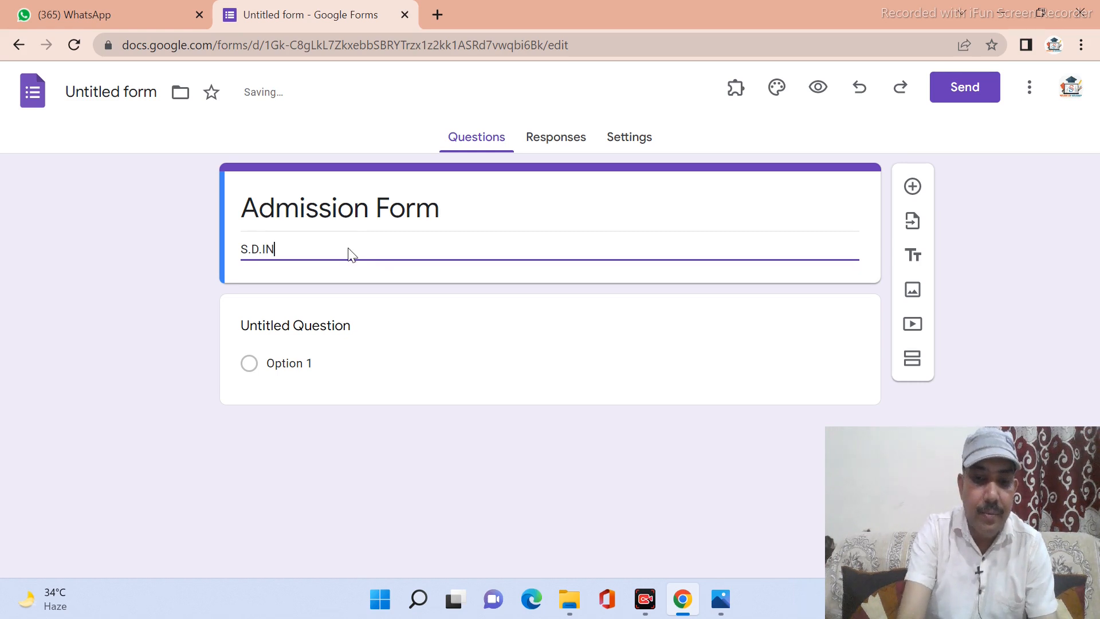
text(TER )
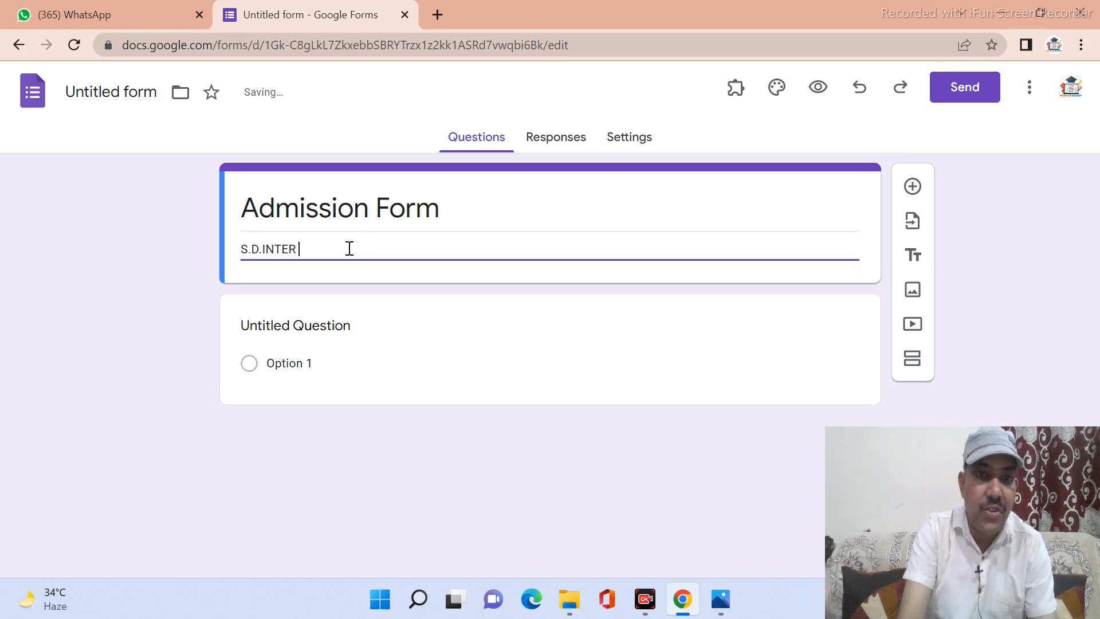
text(COLLE)
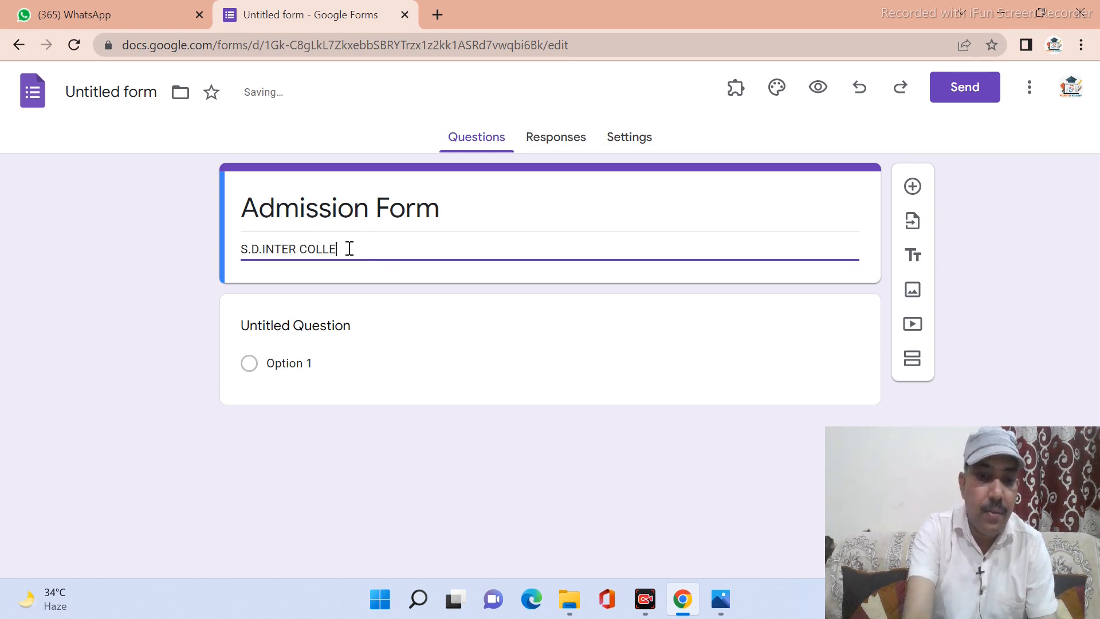
text(GE ME)
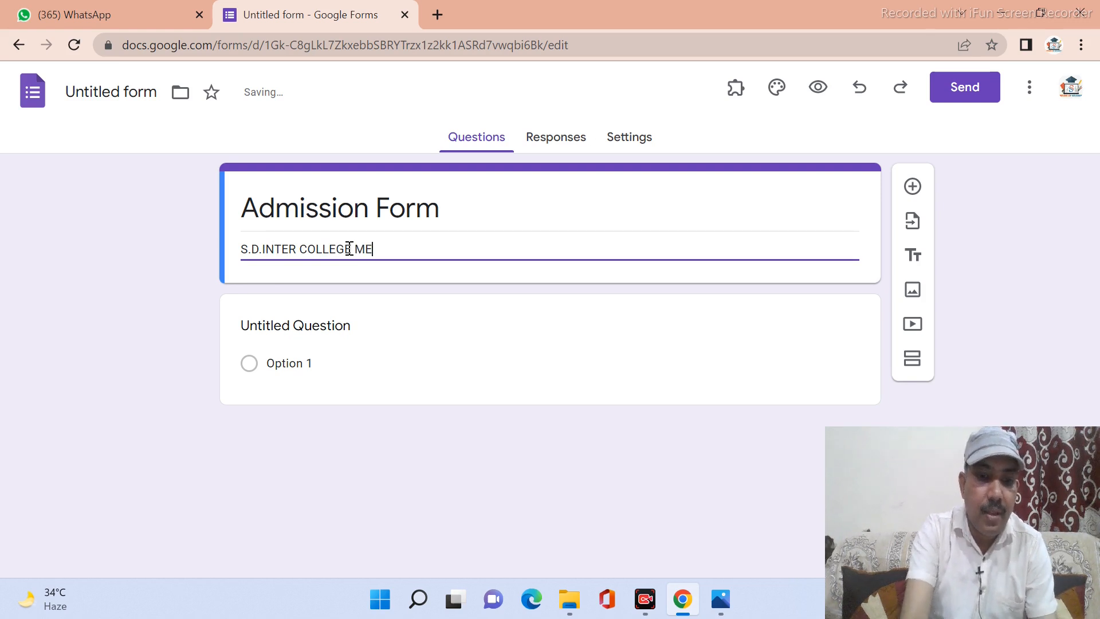
text(ERAPUR)
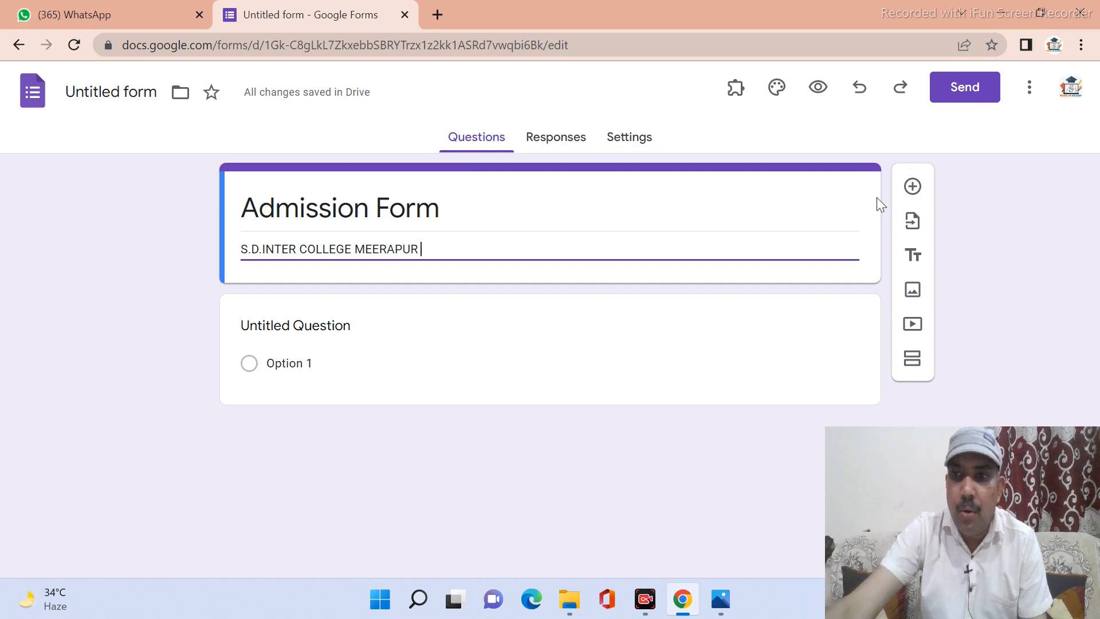
Add a 'Student's Name' question and set its type to Short answer.
click(913, 186)
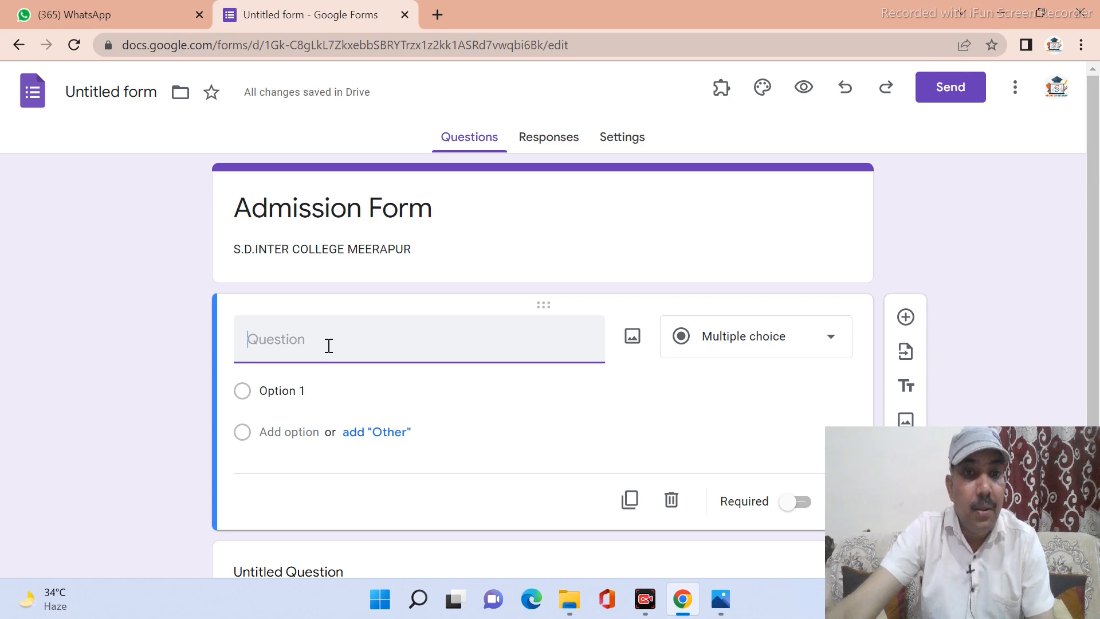
text(S)
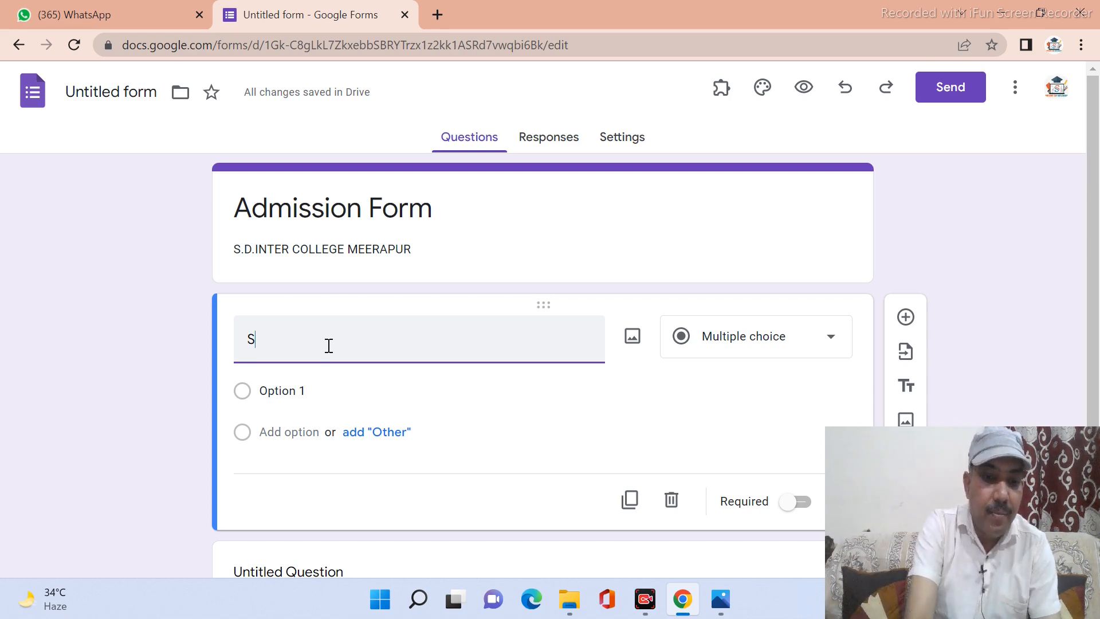
text(tudent)
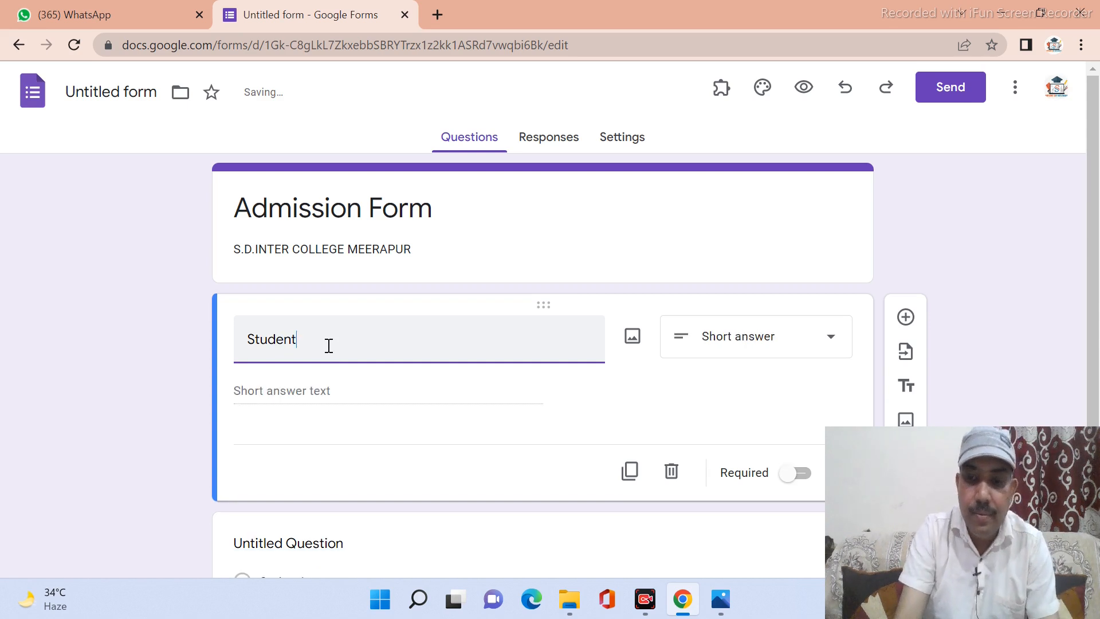
text('s)
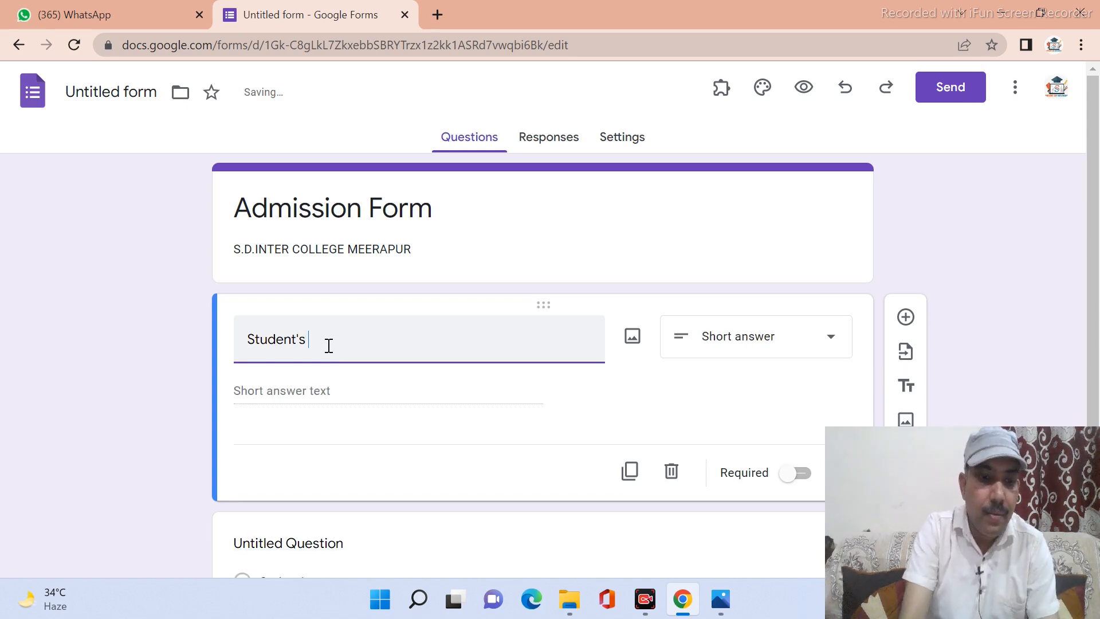
text( Name)
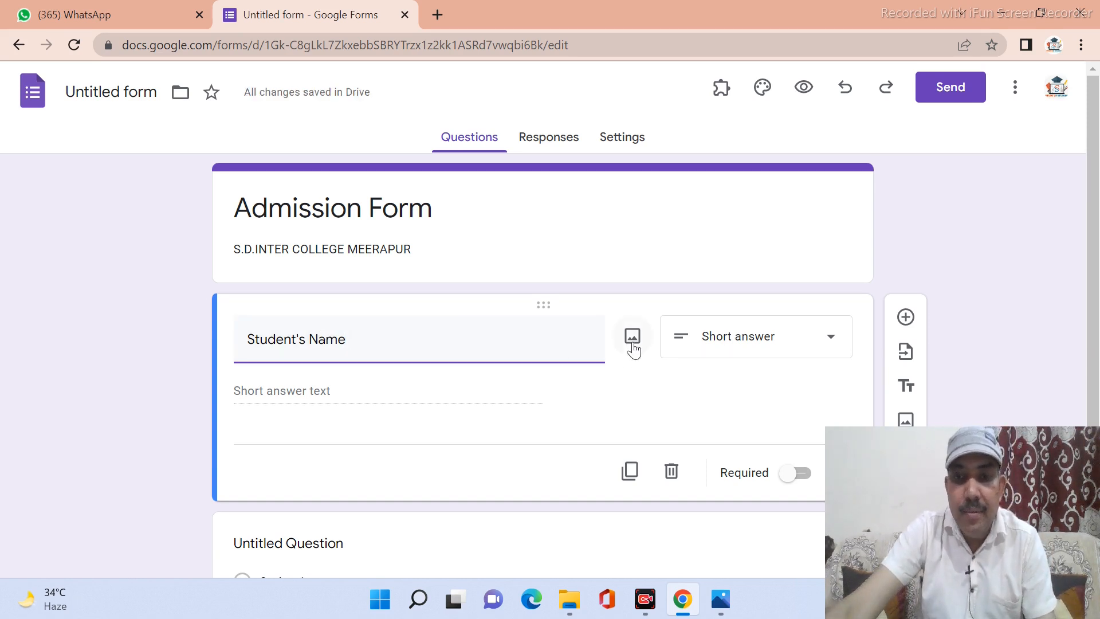
click(749, 343)
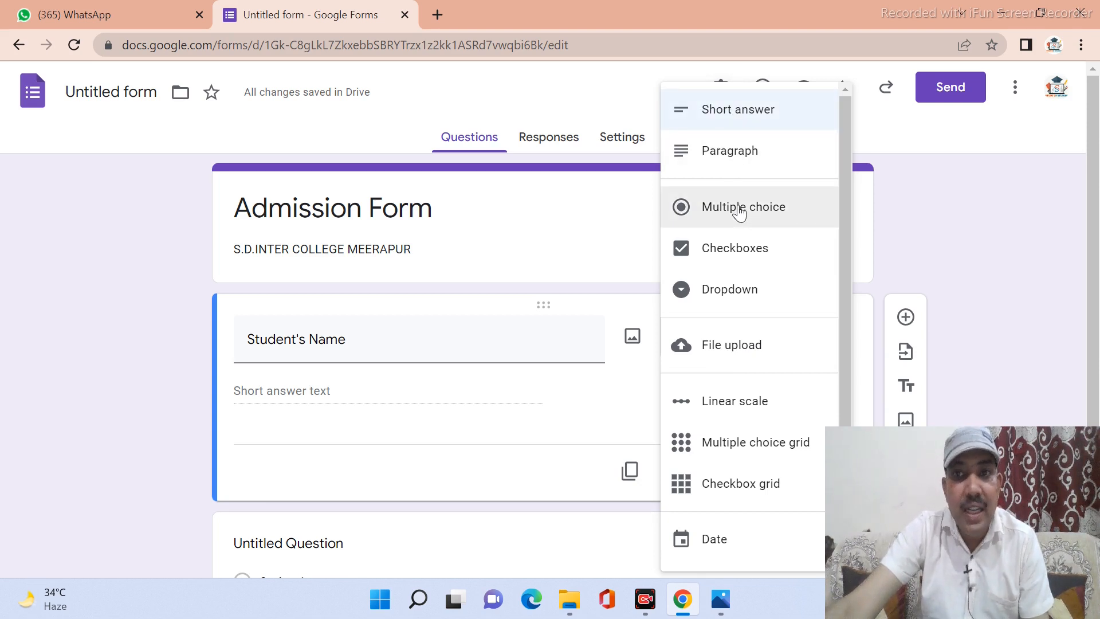
click(718, 126)
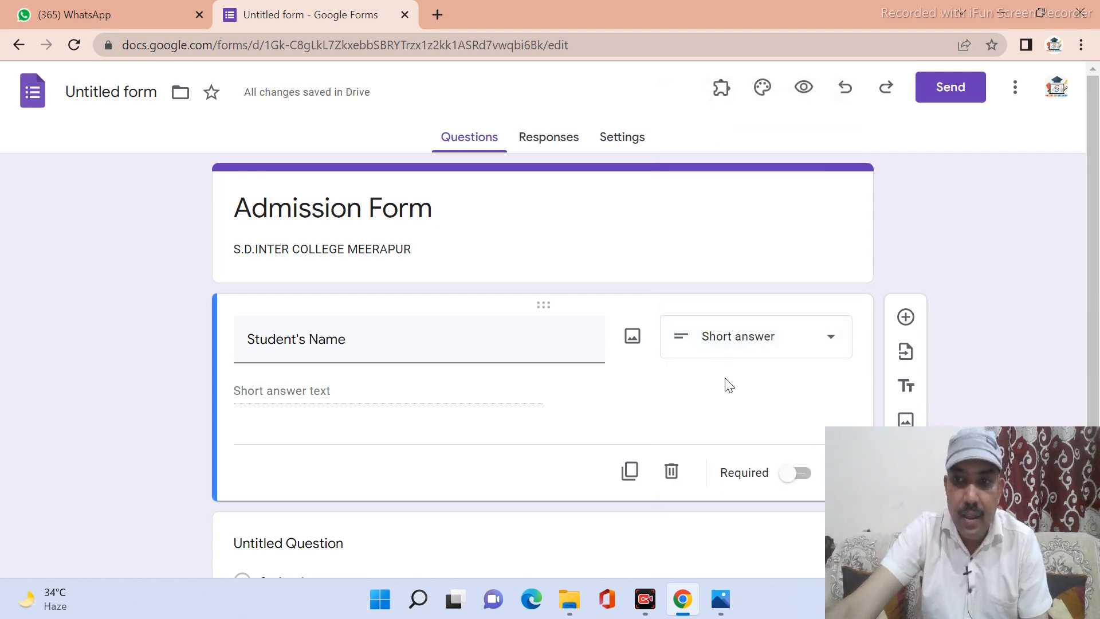
drag(872, 449, 858, 125)
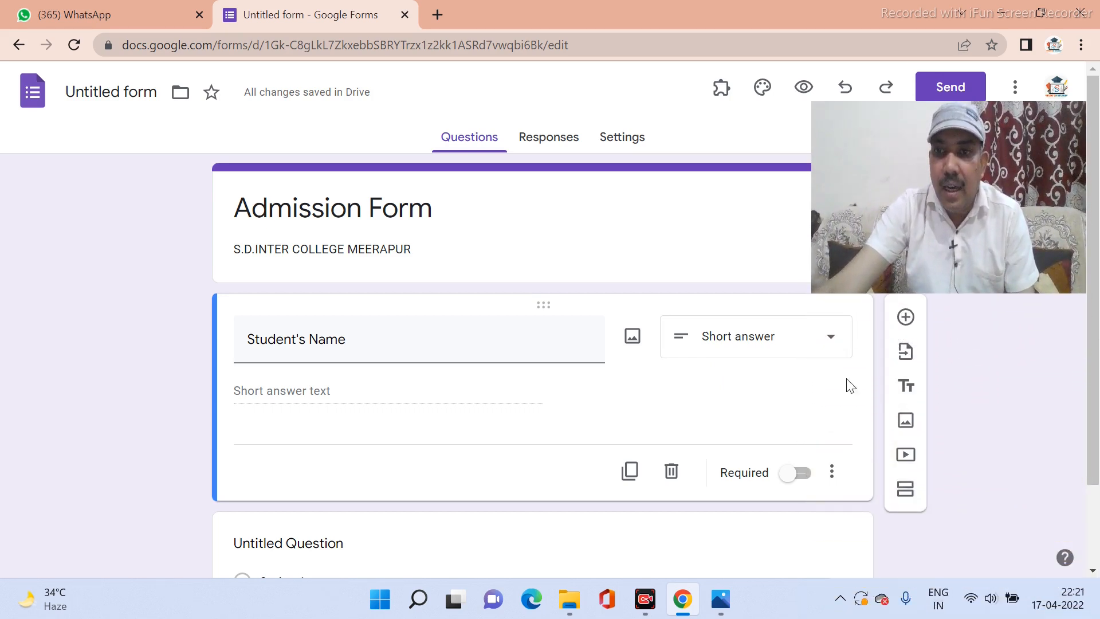
click(831, 472)
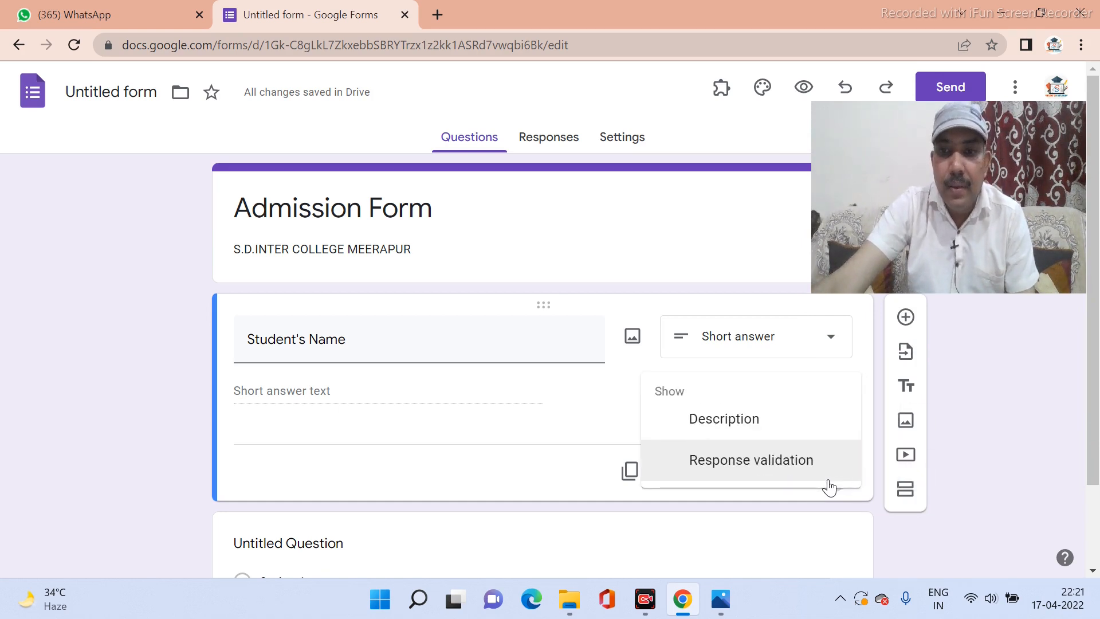
click(725, 431)
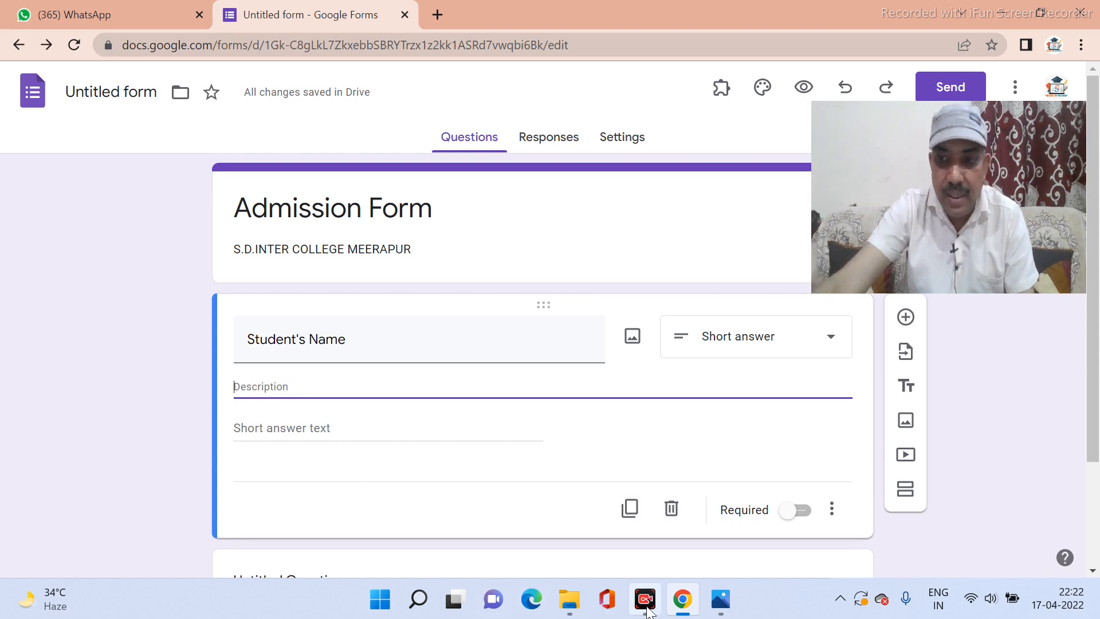
click(940, 605)
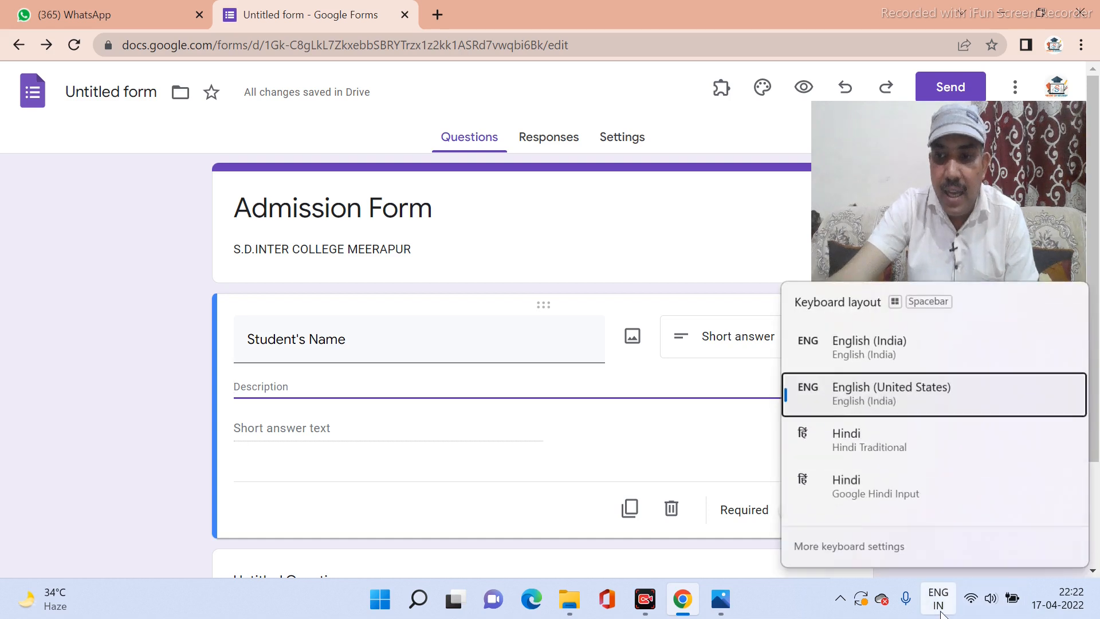
click(874, 498)
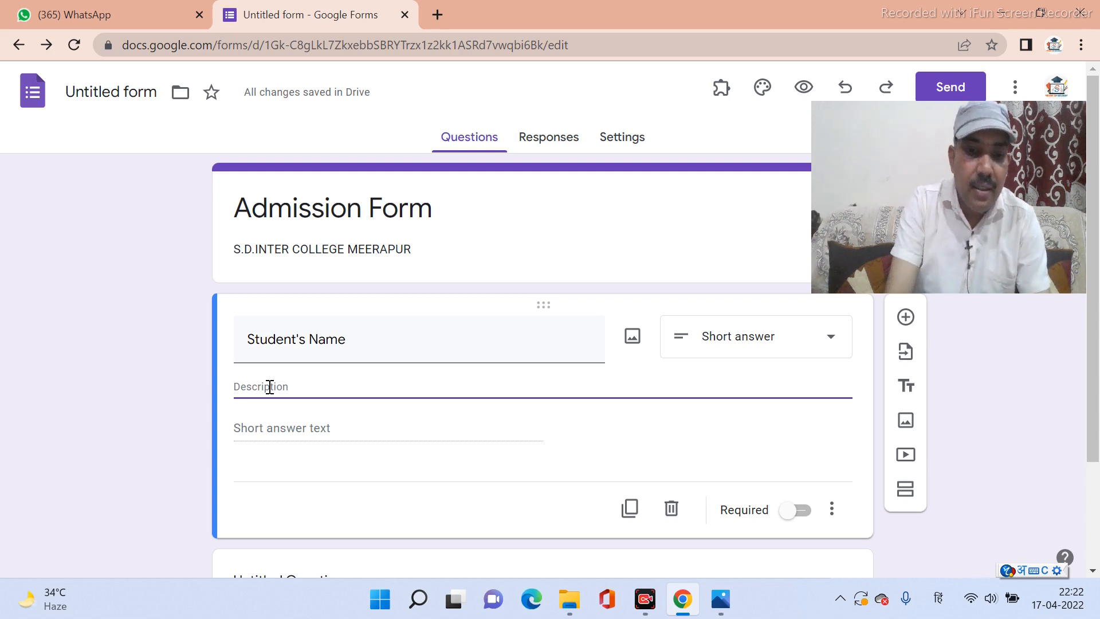
text(chhatr)
key(space)
text(apna)
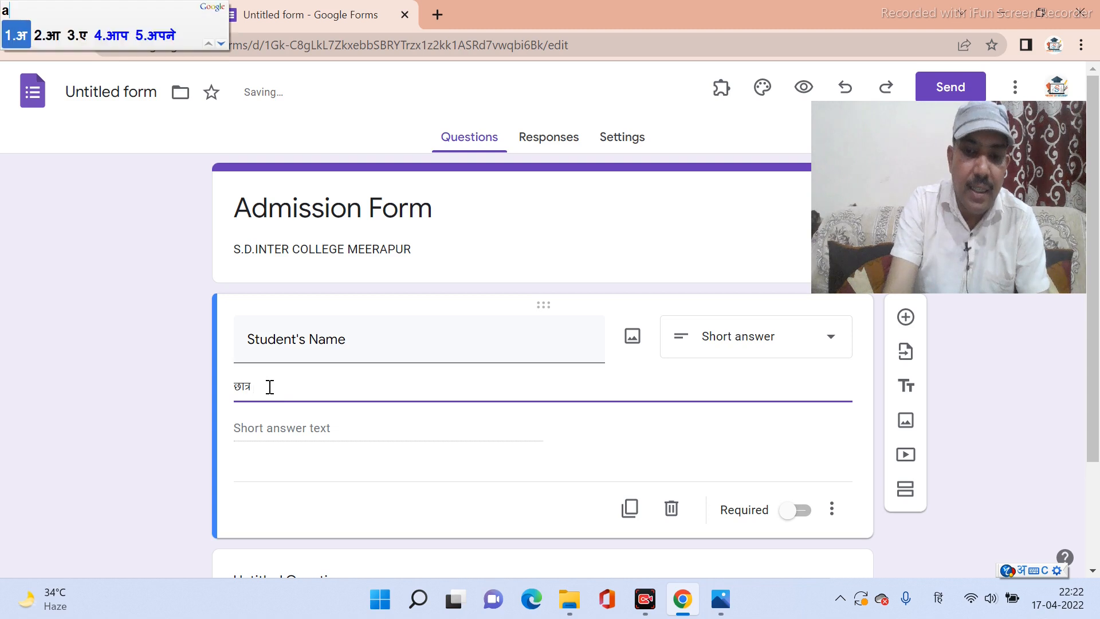
key(space)
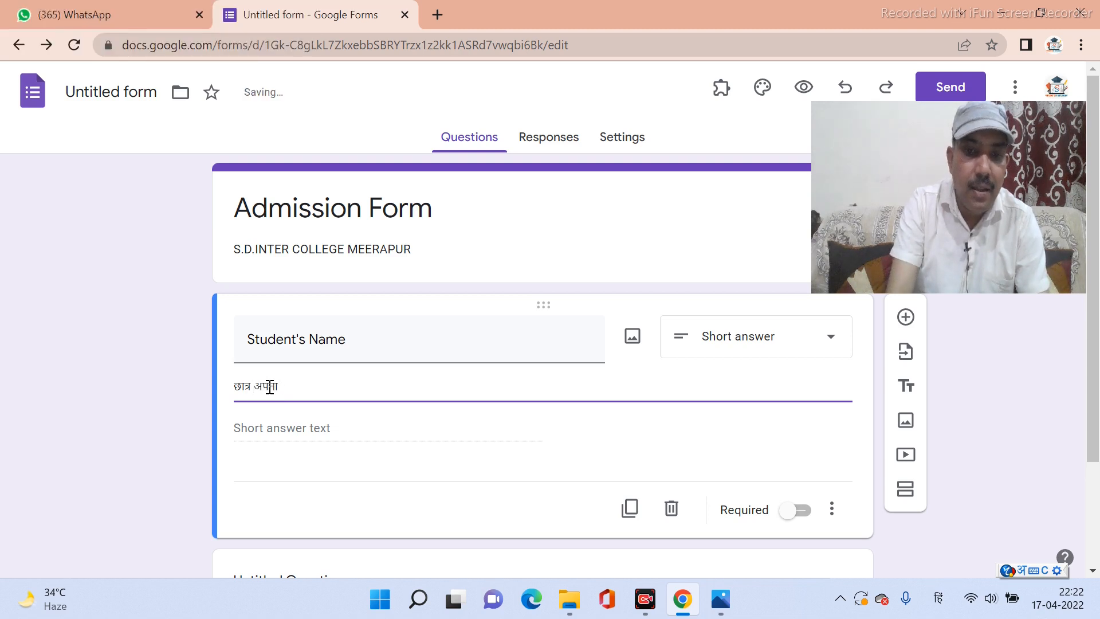
text(naam)
key(space)
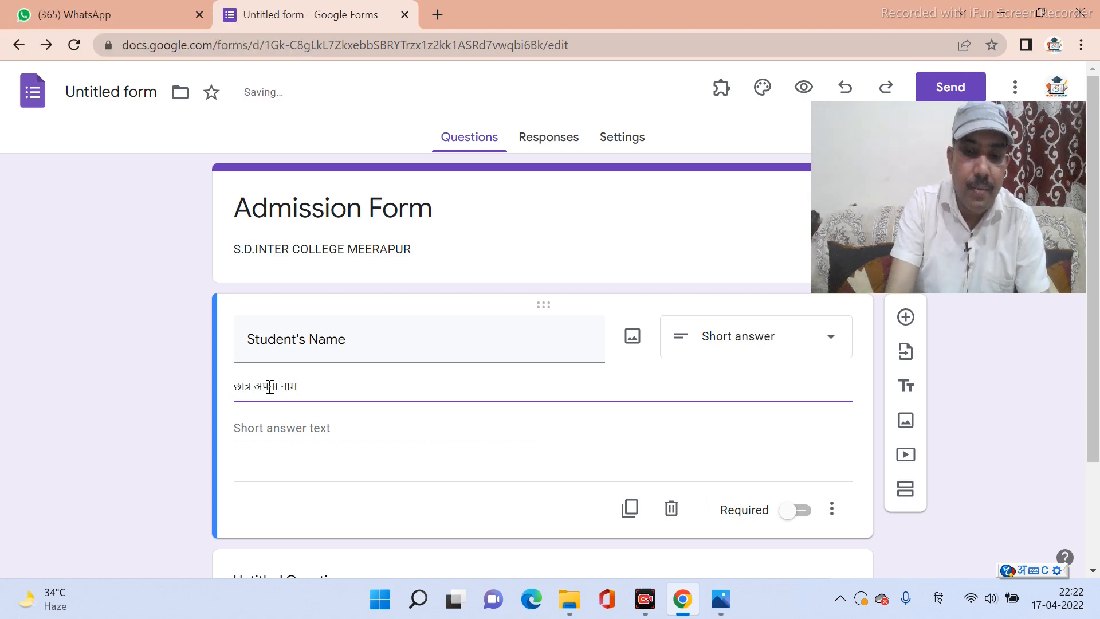
text(likhe)
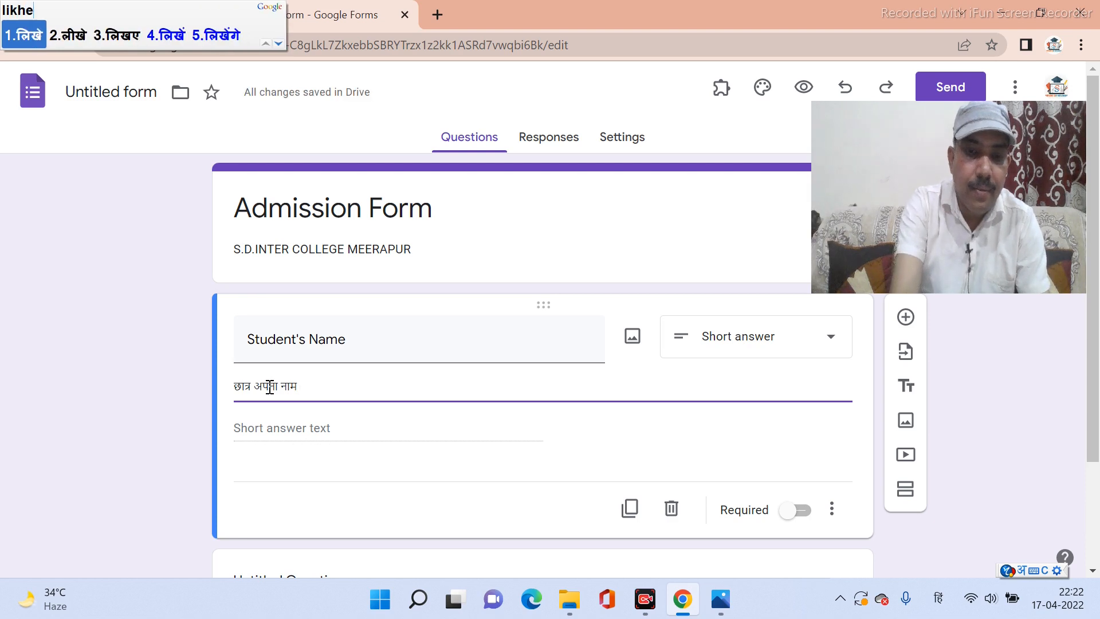
key(space)
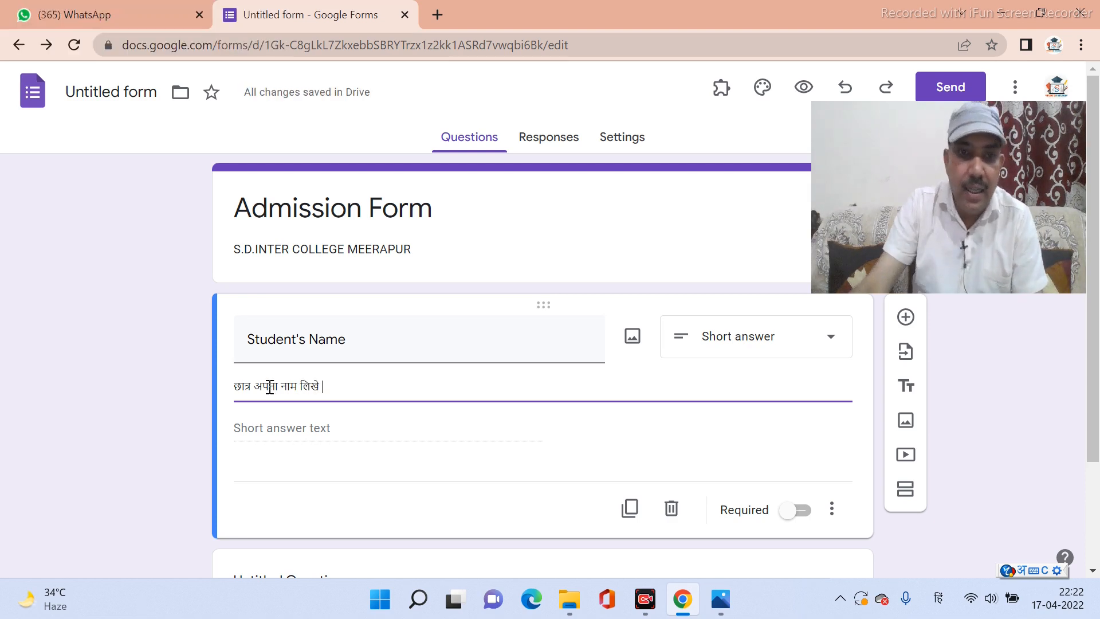
key(BackSpace)
key(BackSpace)
key(BackSpace)
key(BackSpace)
key(BackSpace)
key(BackSpace)
key(BackSpace)
key(BackSpace)
key(BackSpace)
key(BackSpace)
key(BackSpace)
key(BackSpace)
key(BackSpace)
key(BackSpace)
key(BackSpace)
key(BackSpace)
key(BackSpace)
key(BackSpace)
key(BackSpace)
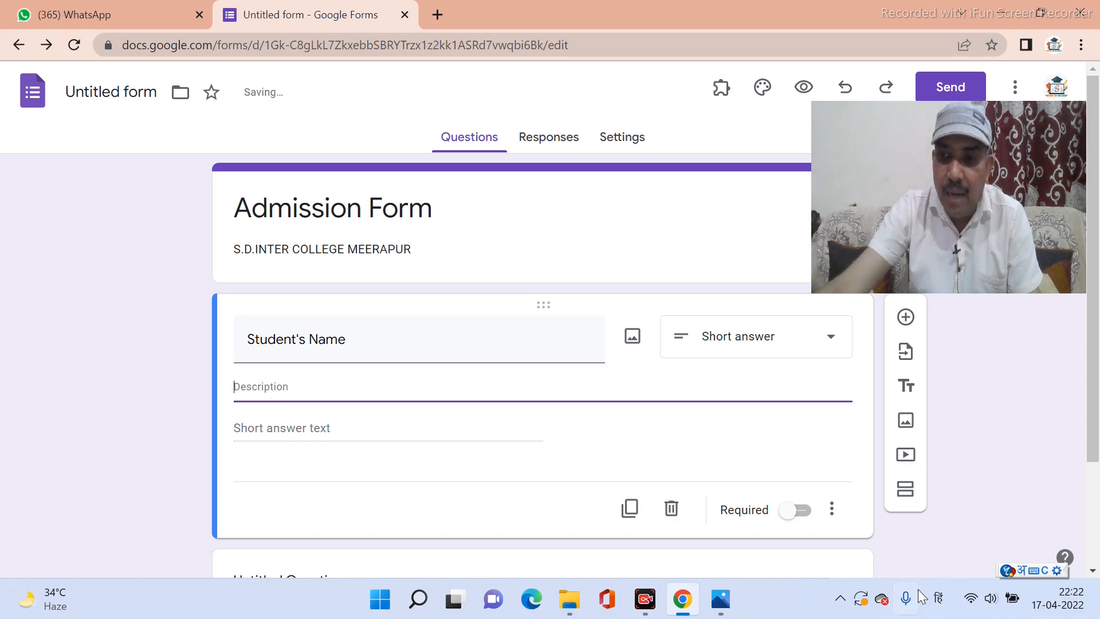
Give Student's Name the description 'plz fill in English' and make it required.
click(936, 598)
click(887, 371)
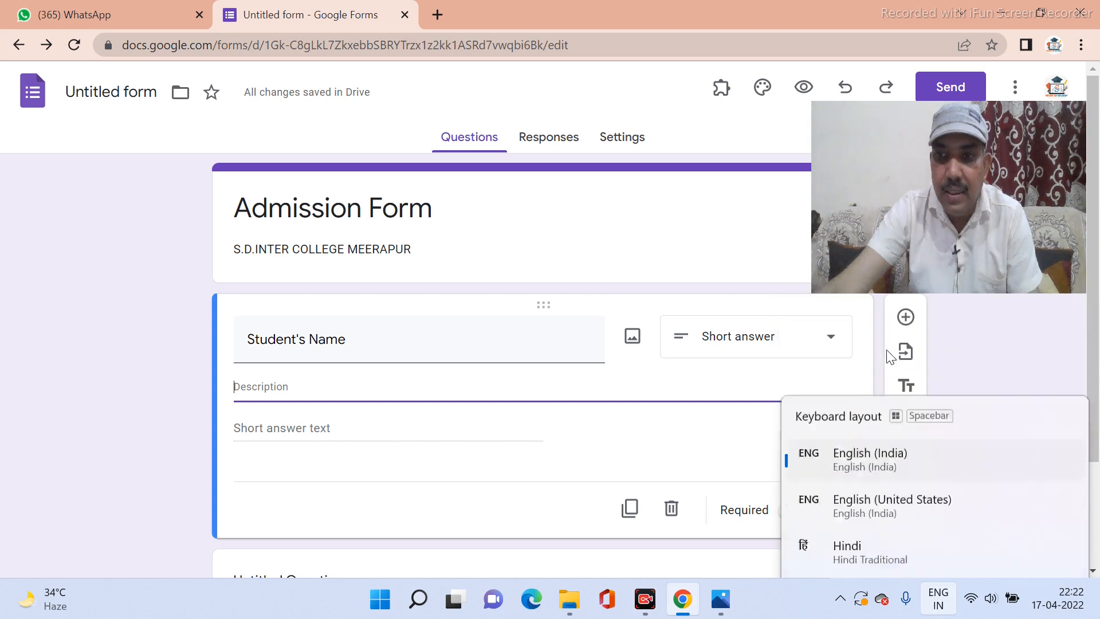
text(plz fill in E)
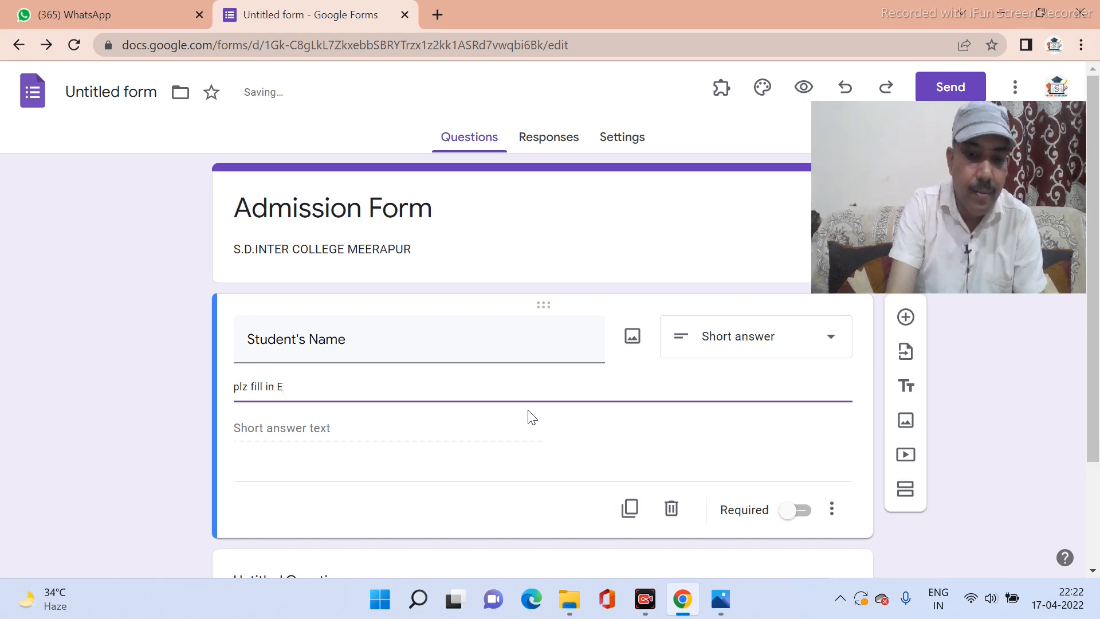
text(nglish)
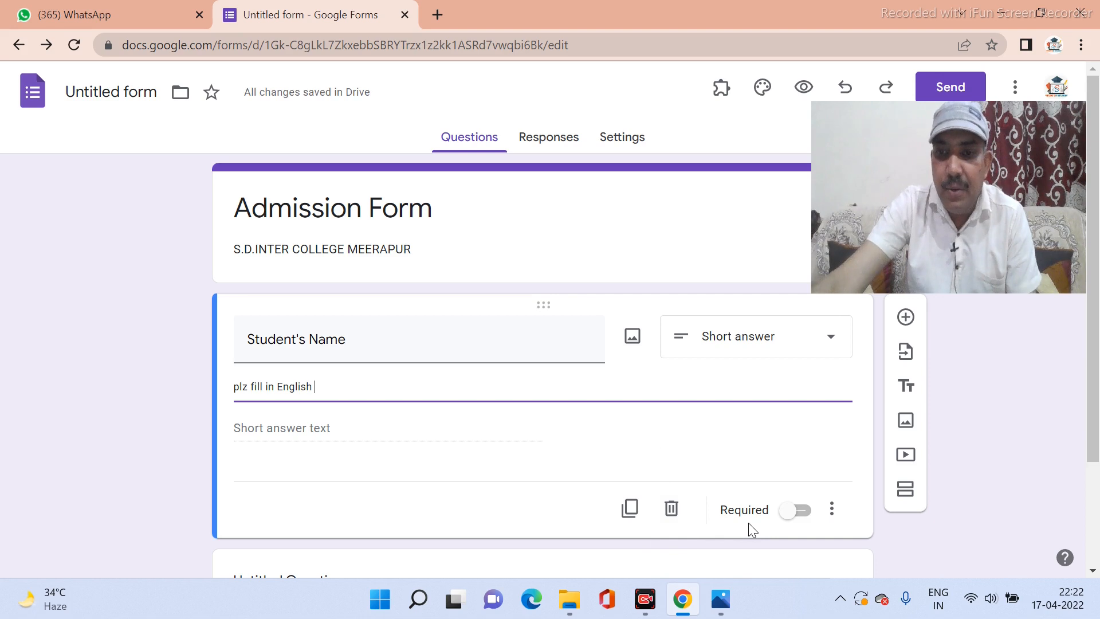
click(802, 511)
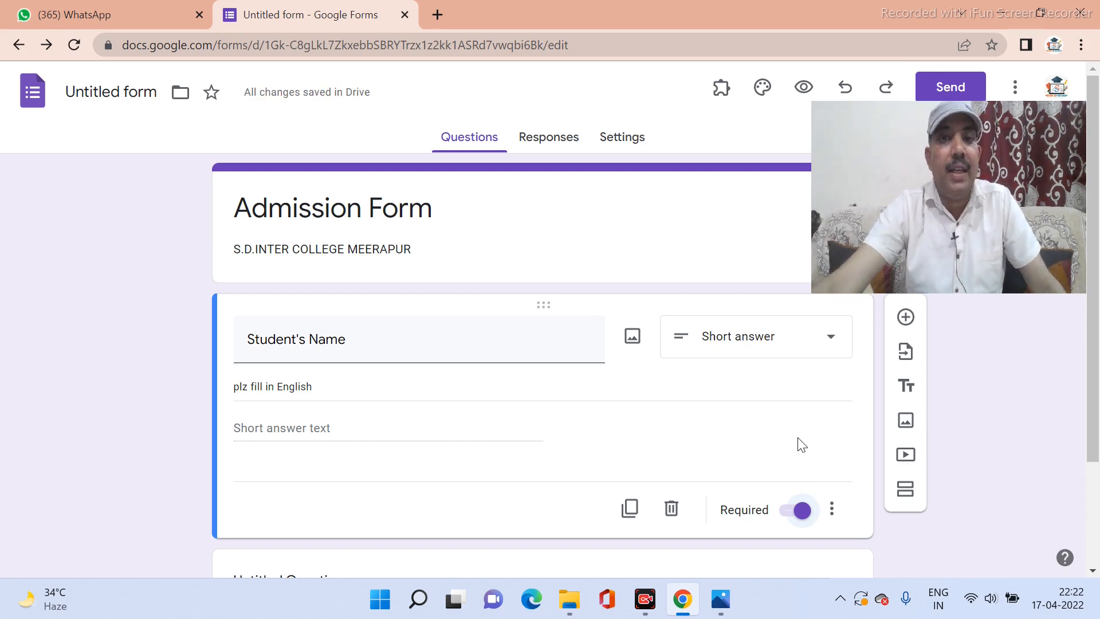
Add a 'Father's Name' question with a description line.
click(905, 318)
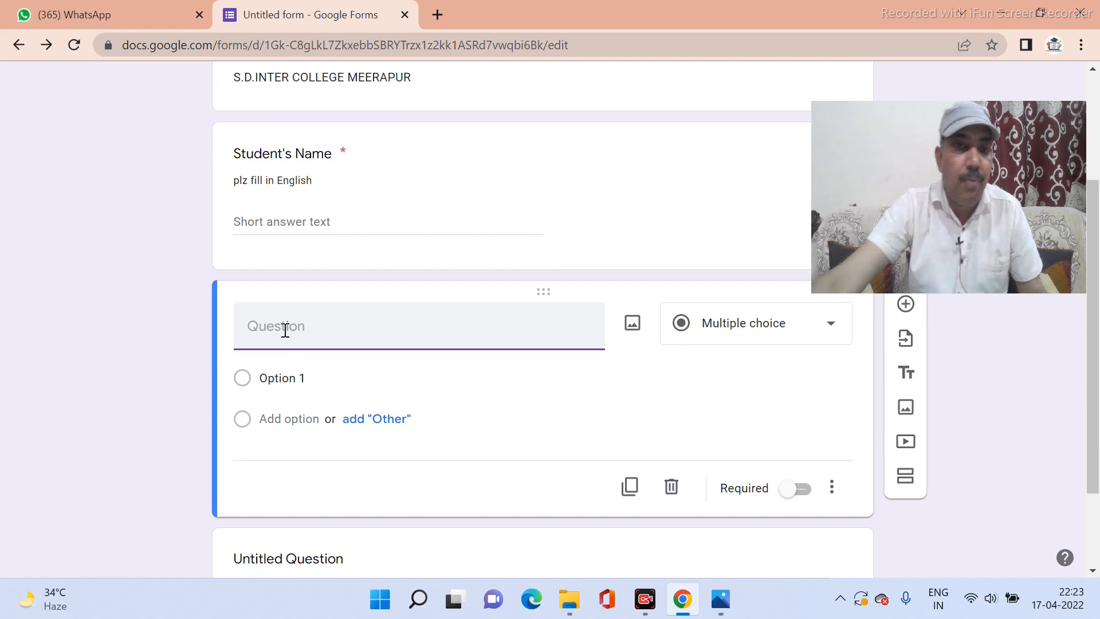
text(Father)
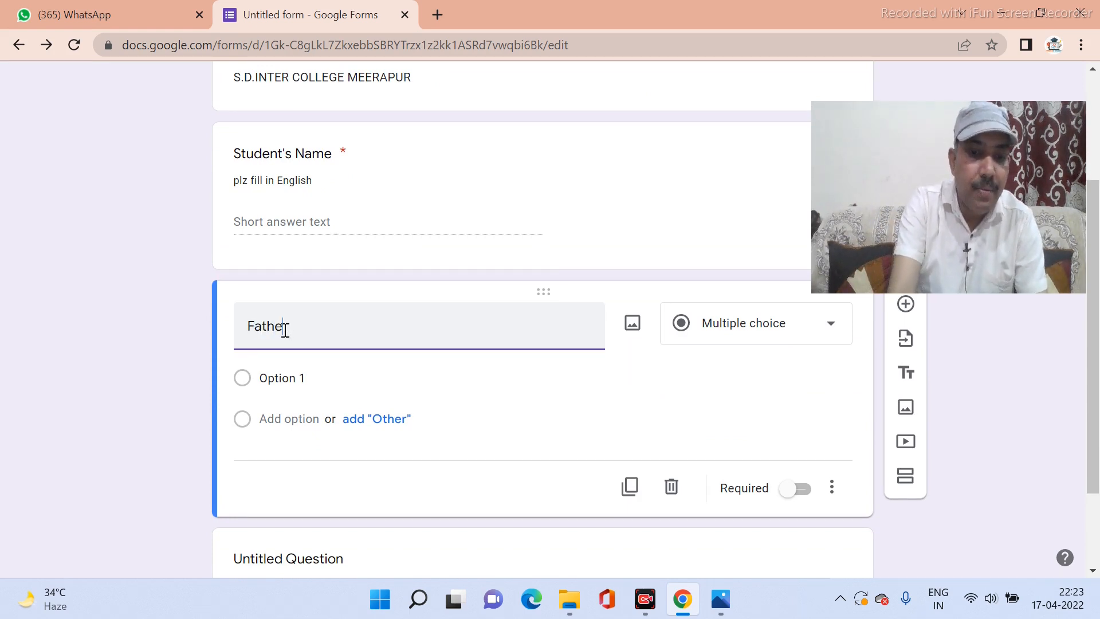
text('s N)
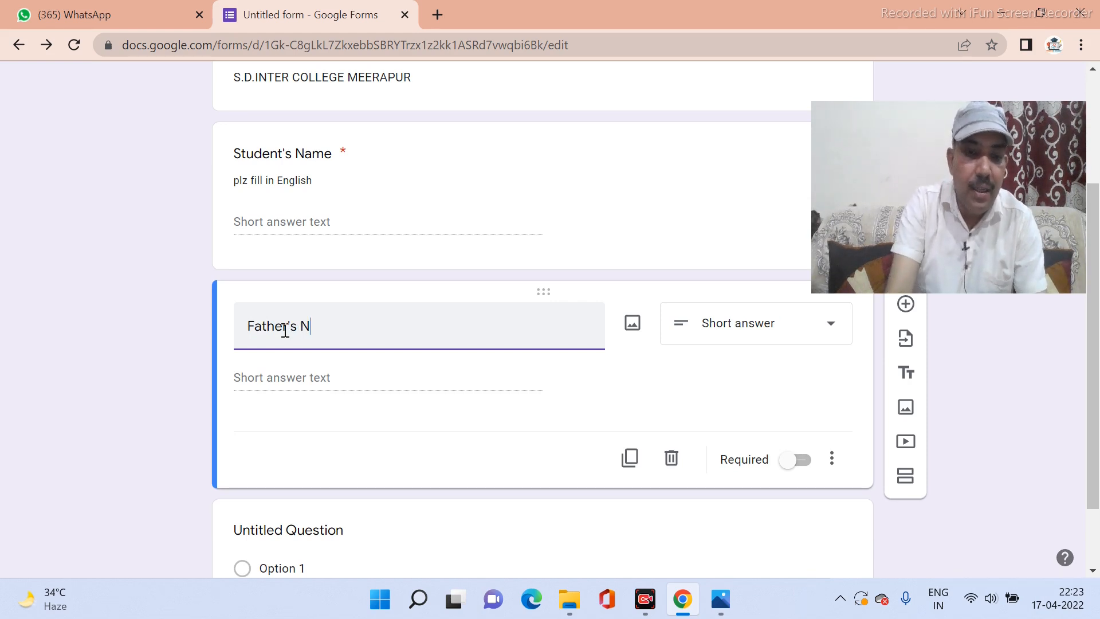
text(ame)
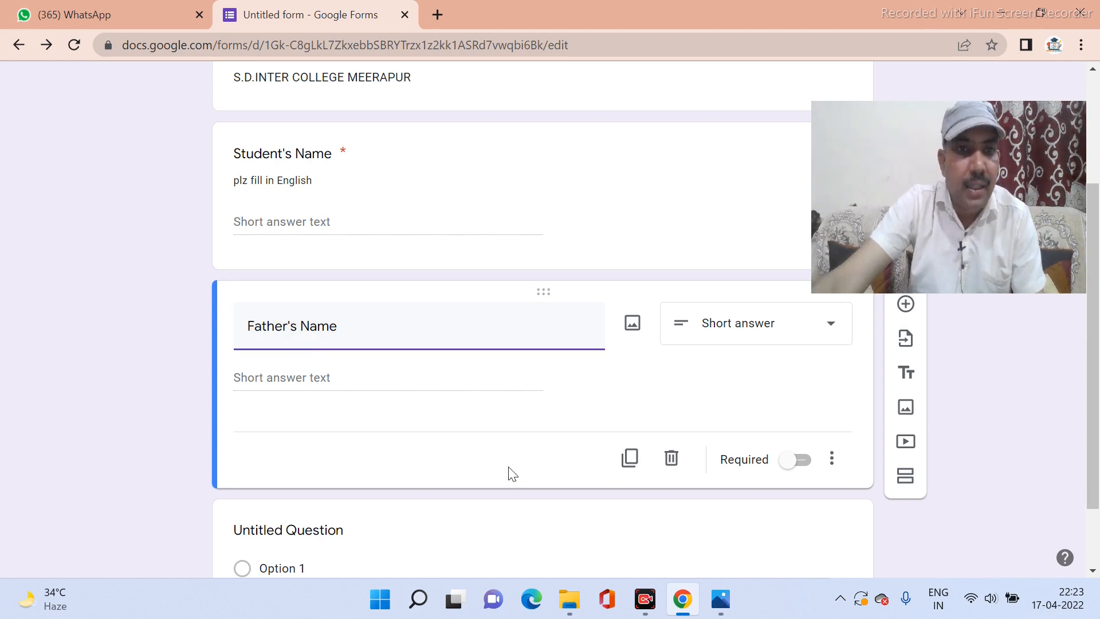
click(832, 460)
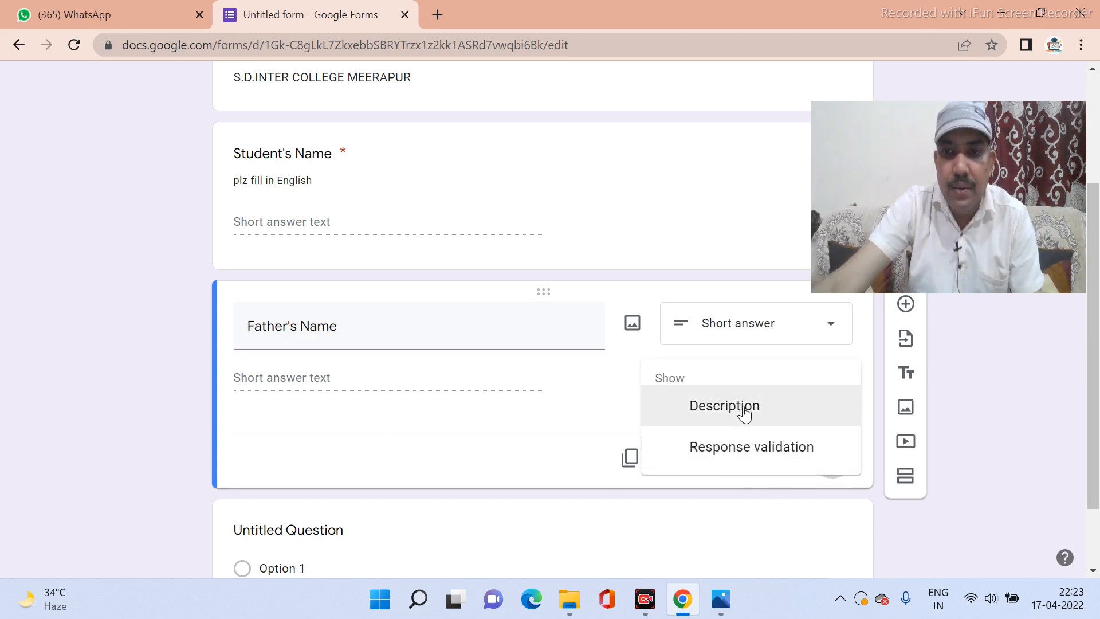
click(747, 412)
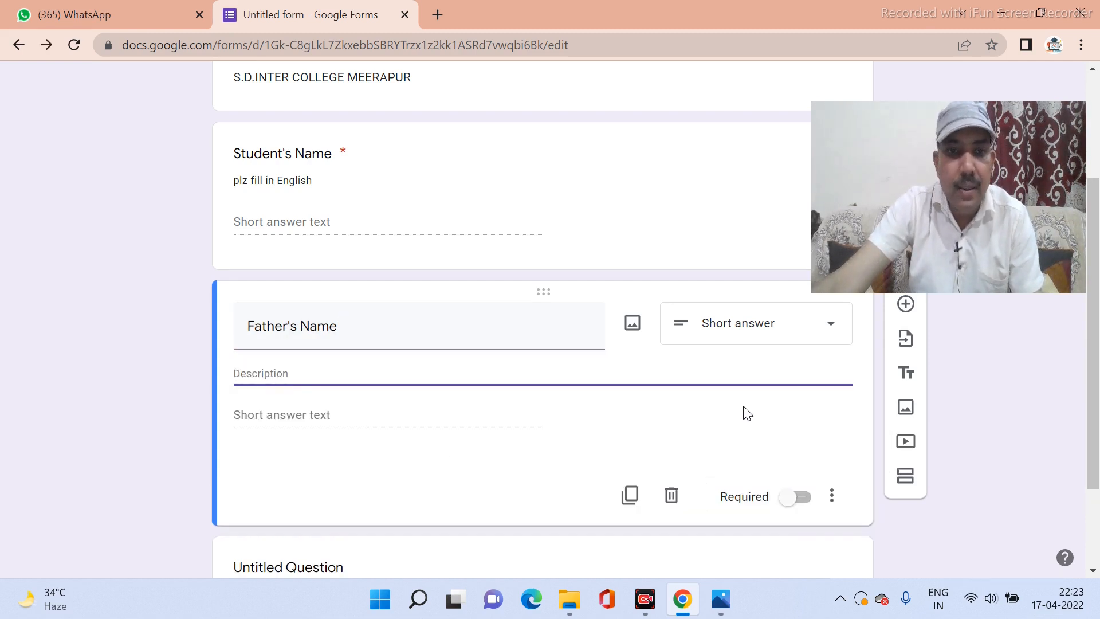
Copy 'plz fill in English' into the Father's Name description and make it required.
click(311, 181)
right_click(296, 209)
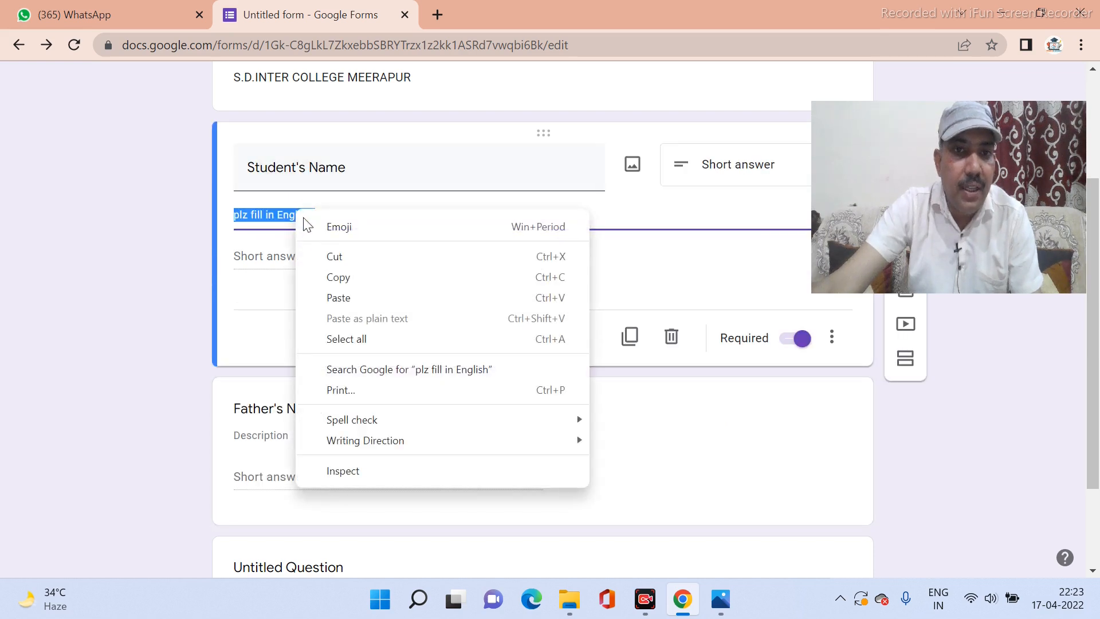
click(343, 281)
click(270, 481)
click(277, 372)
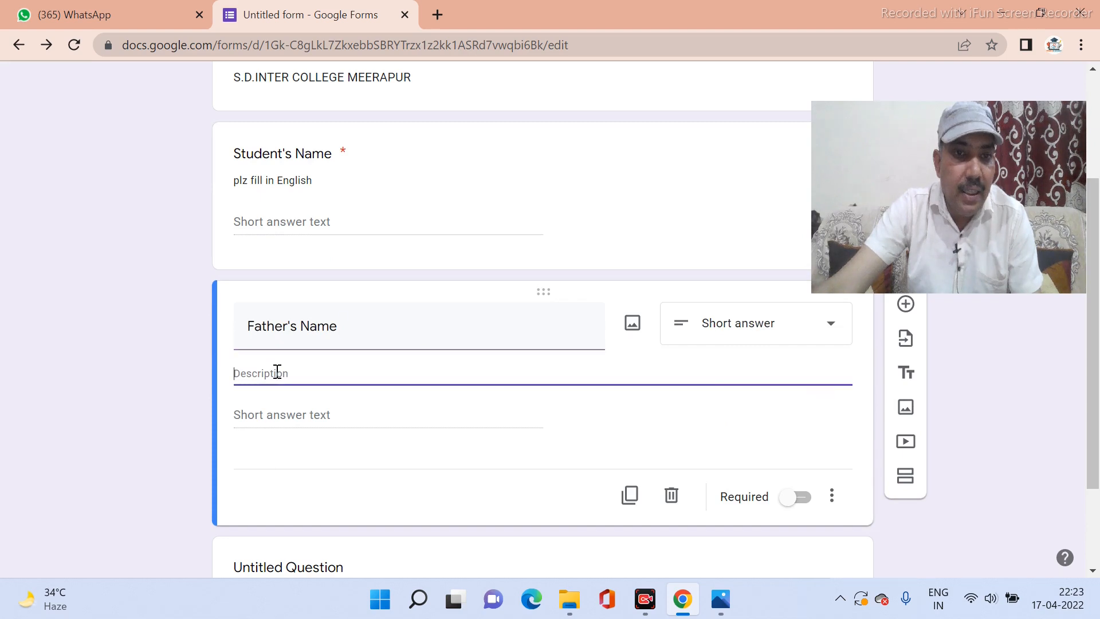
key(ctrl+v)
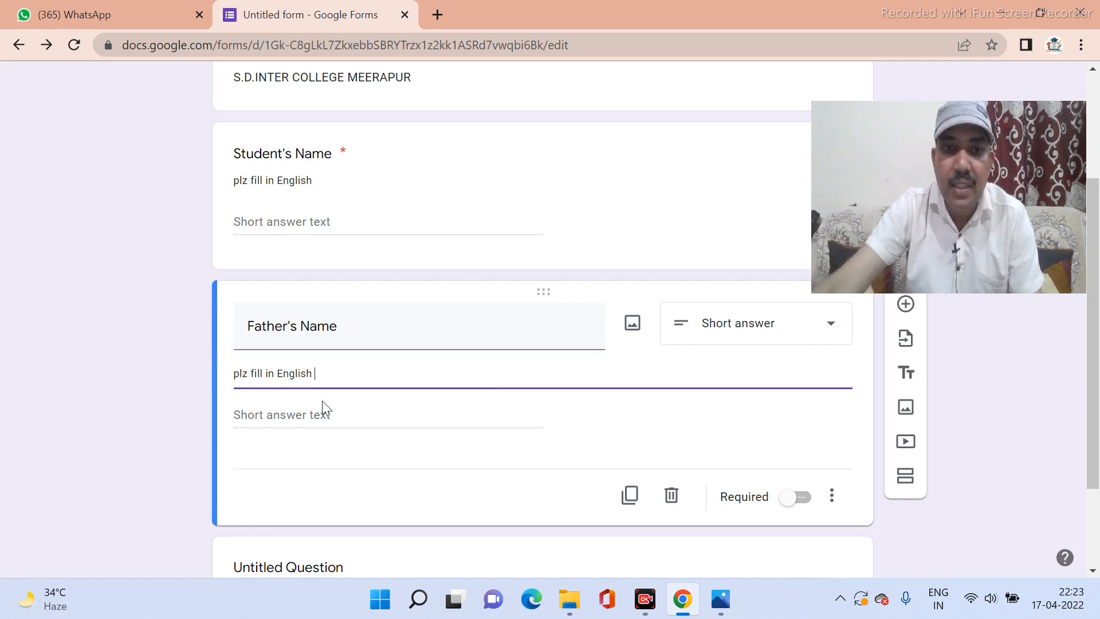
scroll(322, 404, down, 2)
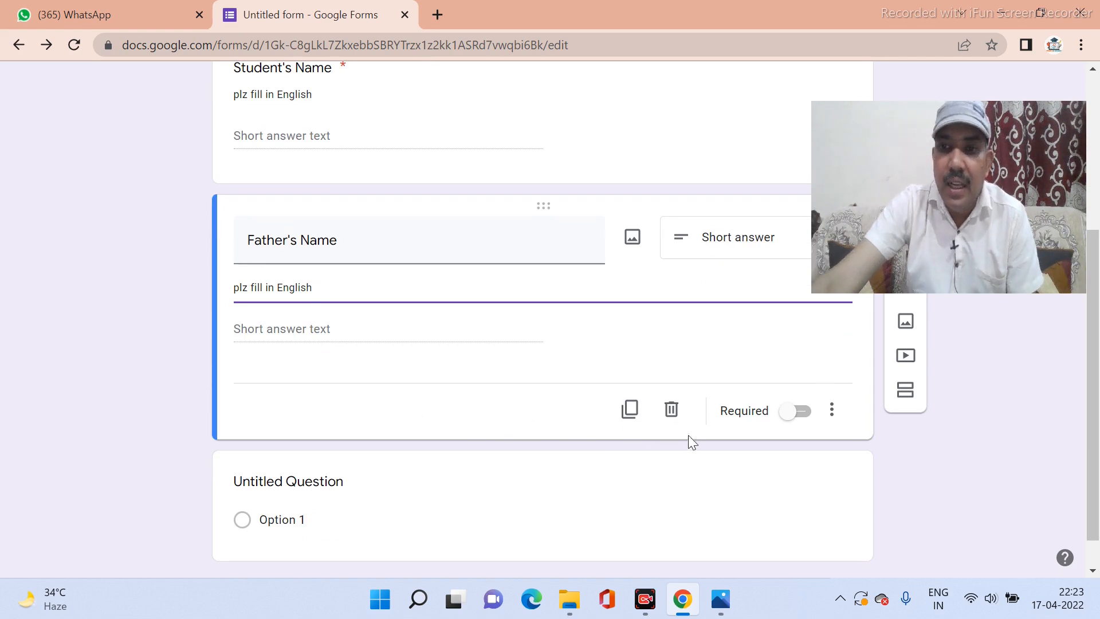
click(808, 421)
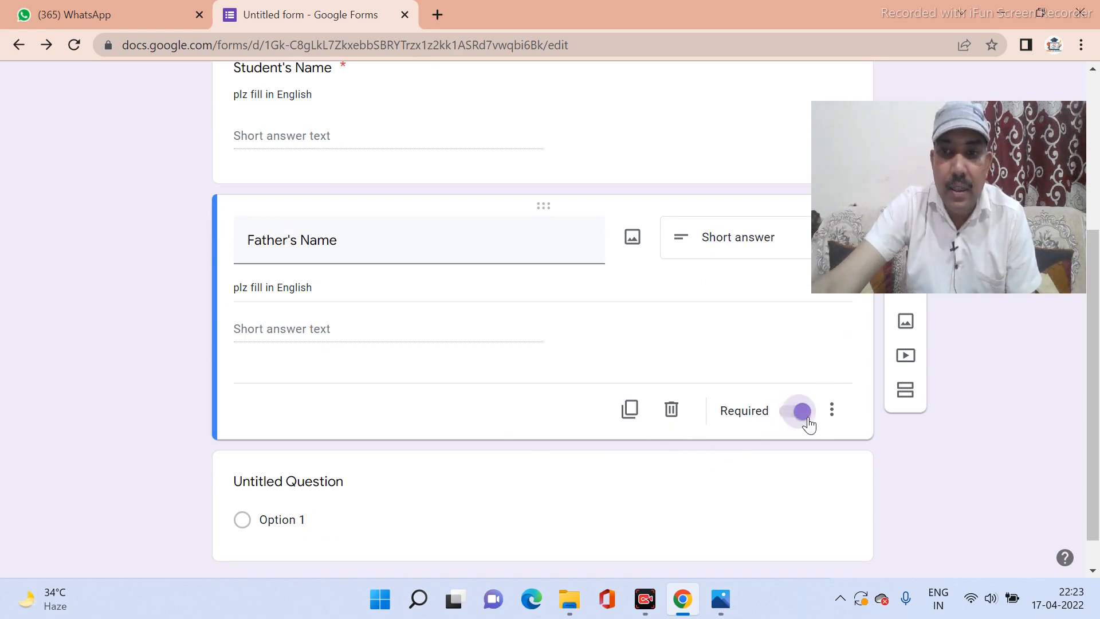
drag(995, 229, 1058, 504)
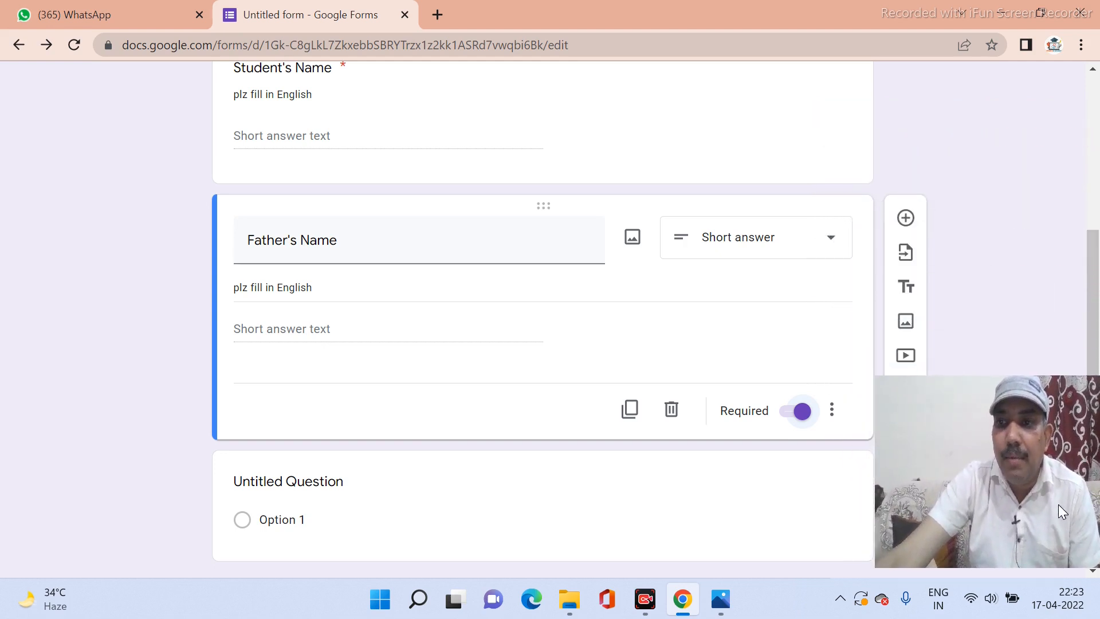
click(905, 225)
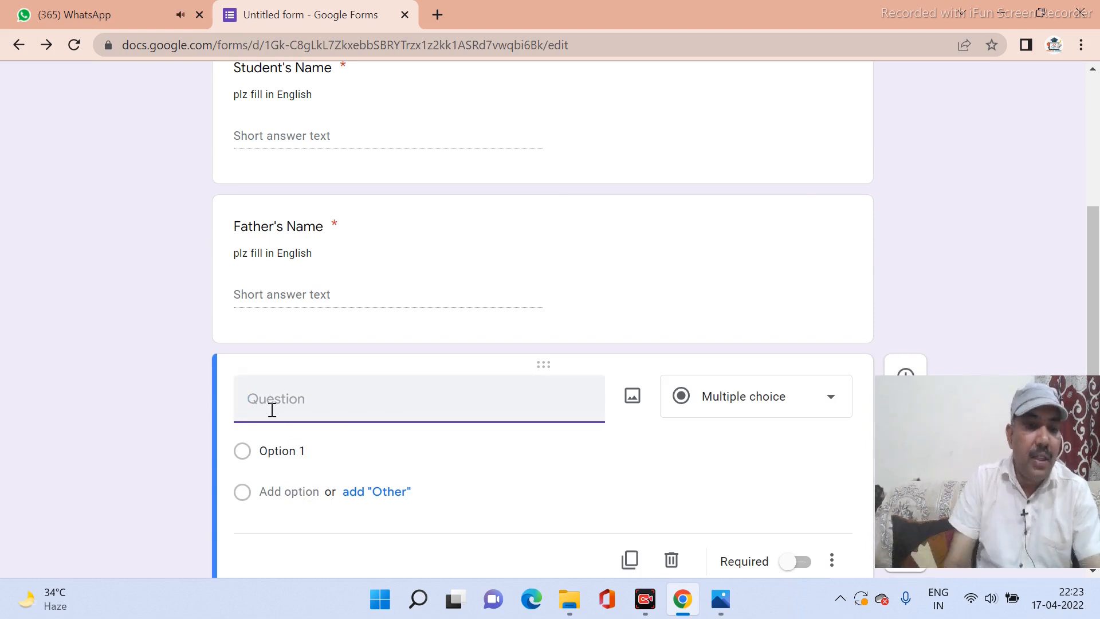
Title the new question 'DOB' and enable its description line.
text(Date )
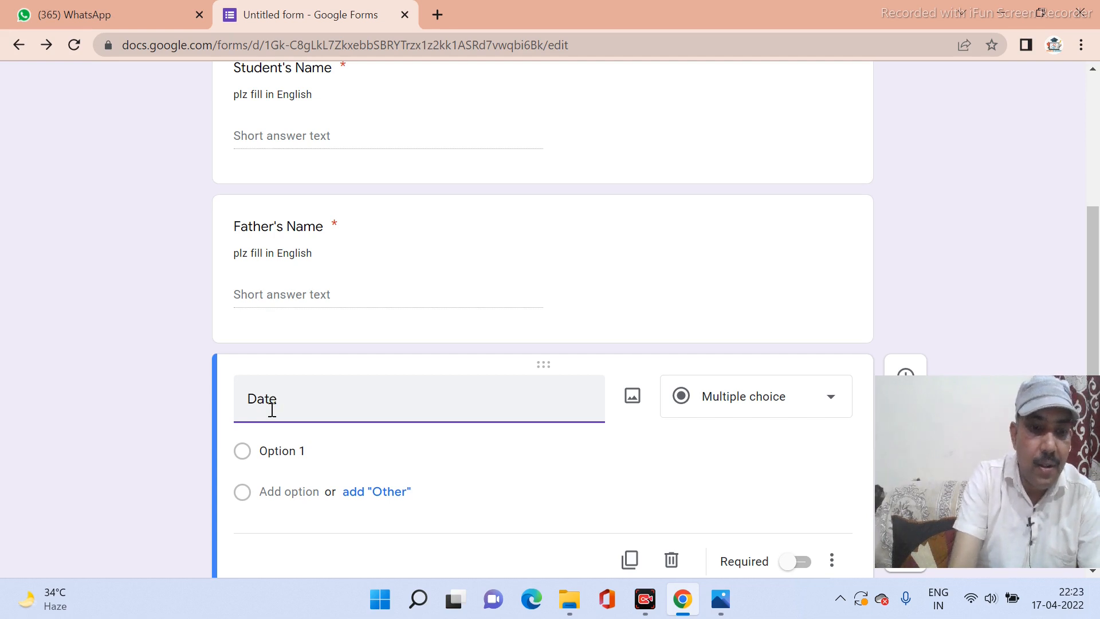
text(Of)
key(BackSpace)
key(BackSpace)
key(BackSpace)
key(BackSpace)
key(BackSpace)
key(BackSpace)
key(BackSpace)
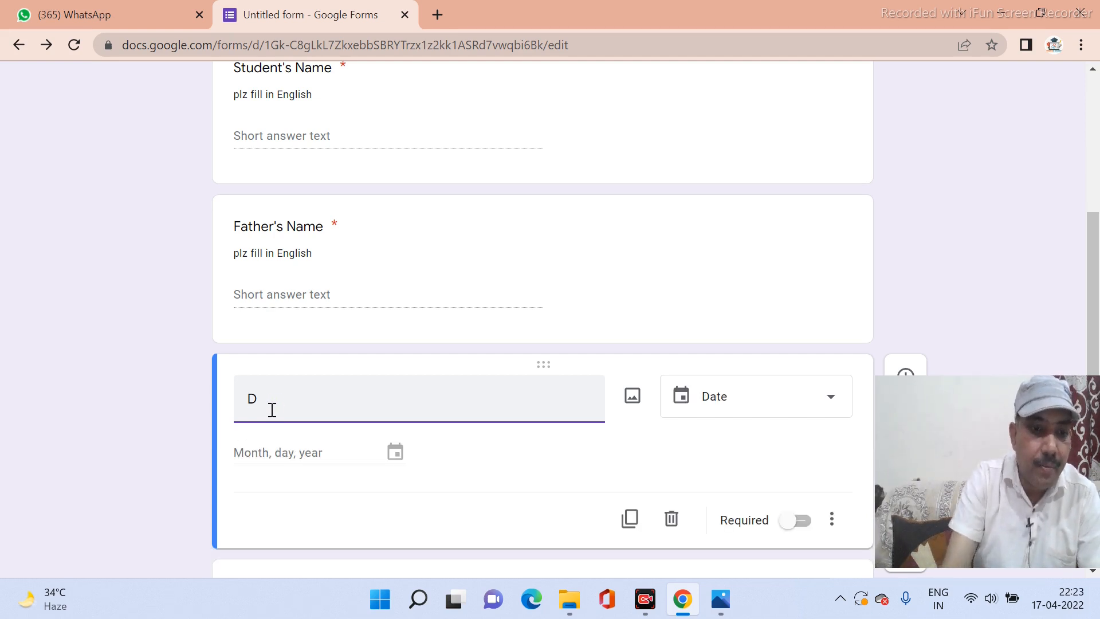
text(OB)
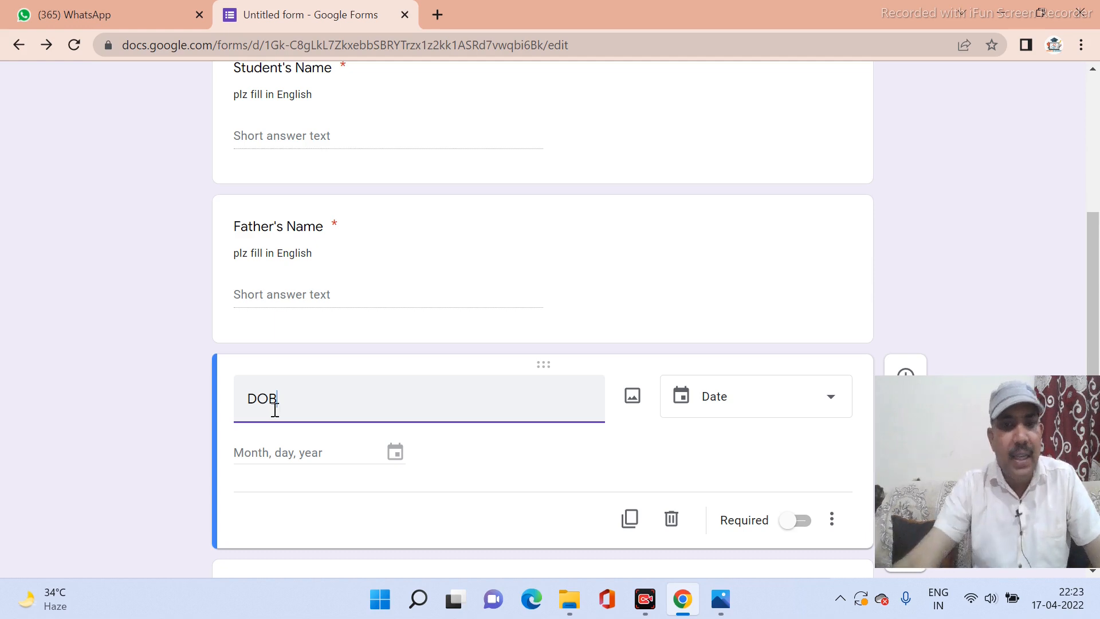
click(830, 531)
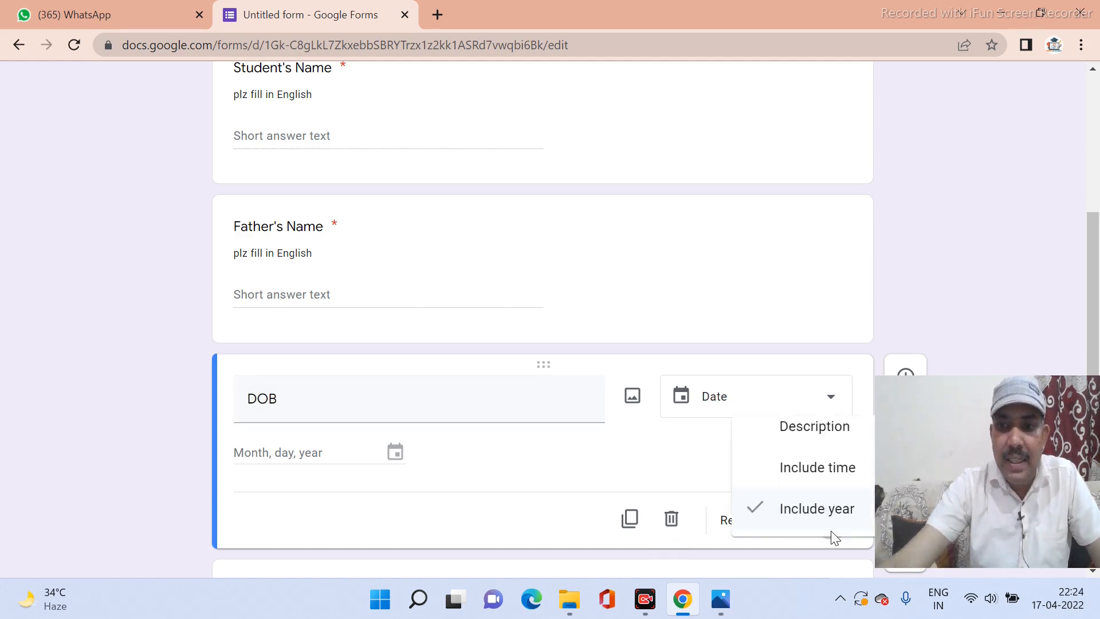
click(771, 431)
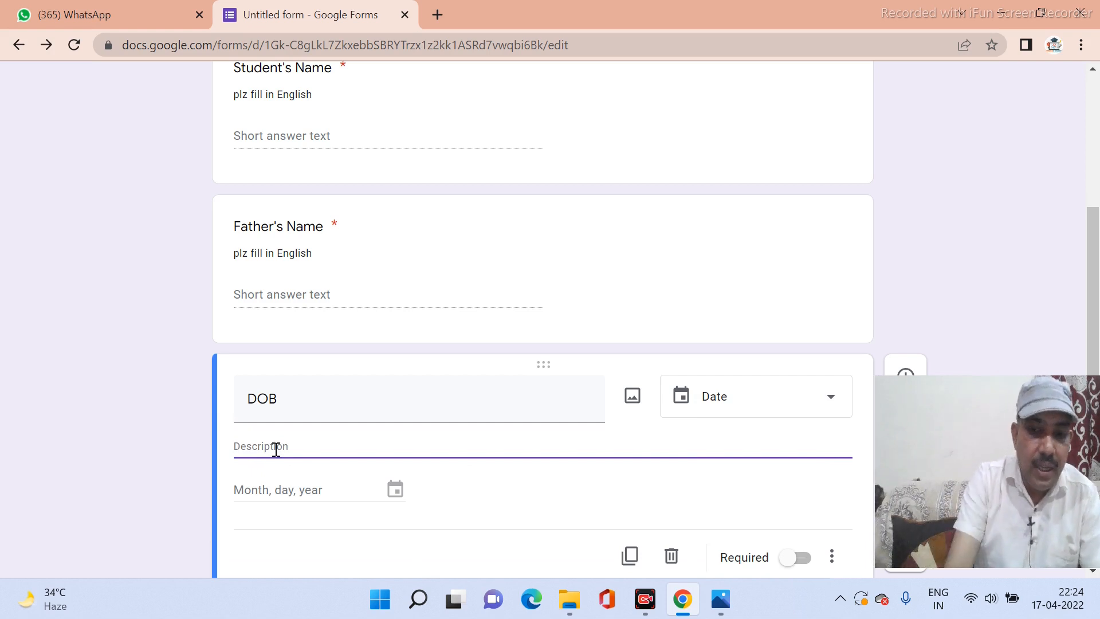
Enter the DOB description 'Plz fill your date of birth' and make it required.
text(P)
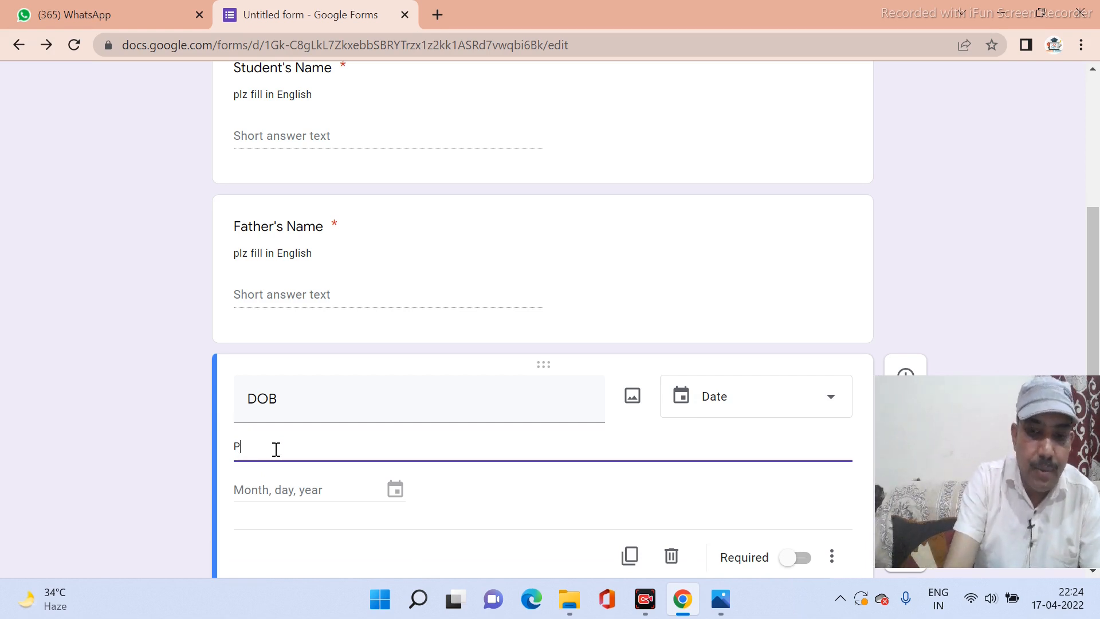
text(lz )
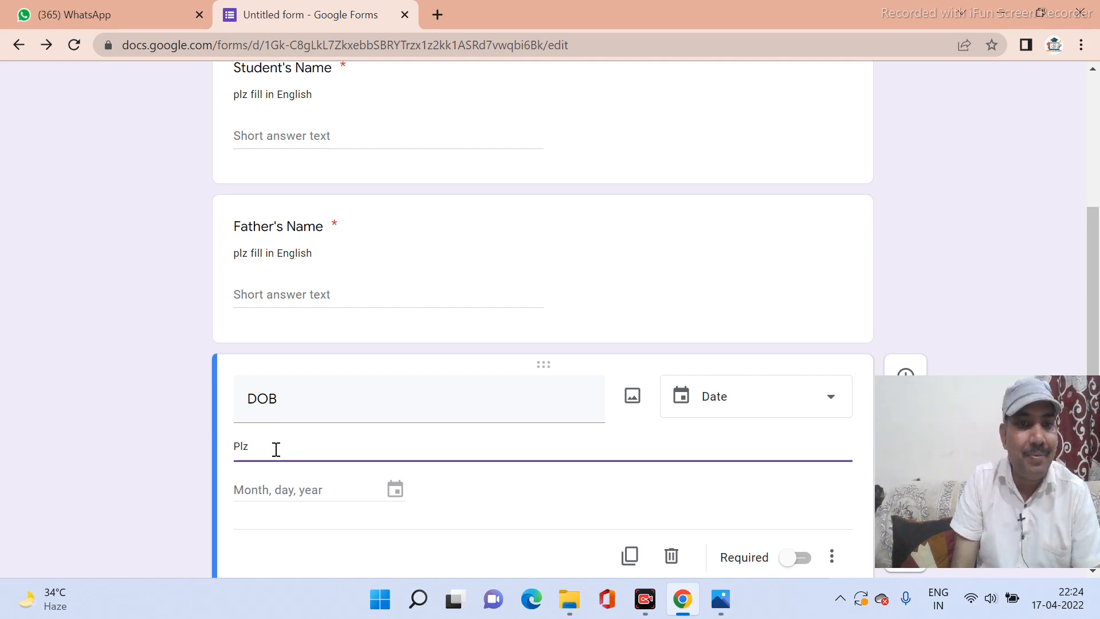
text(fill )
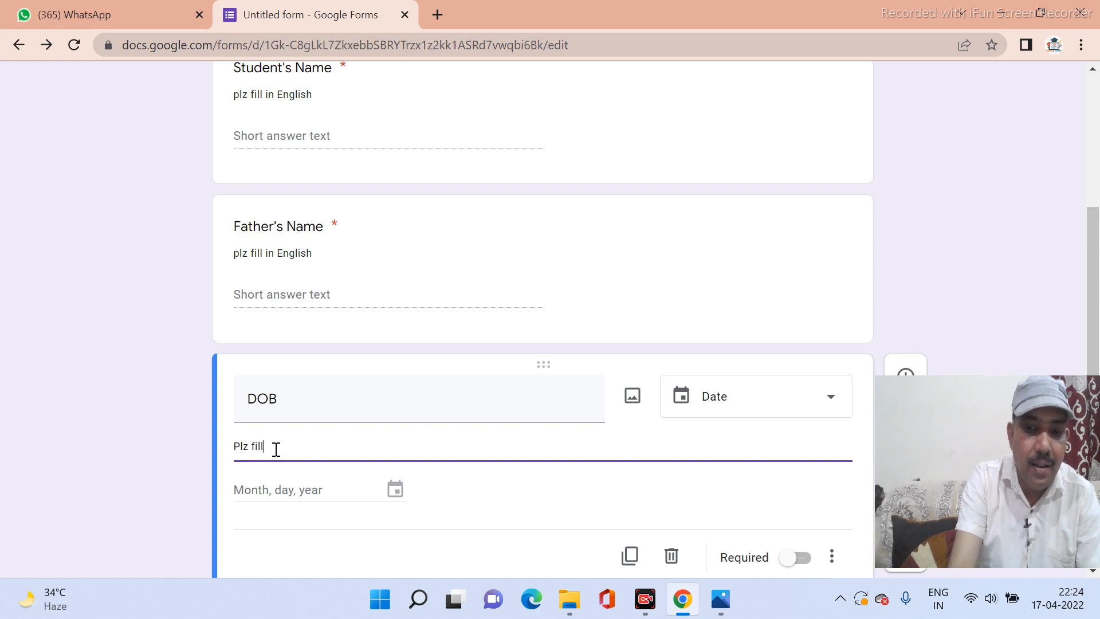
text(your)
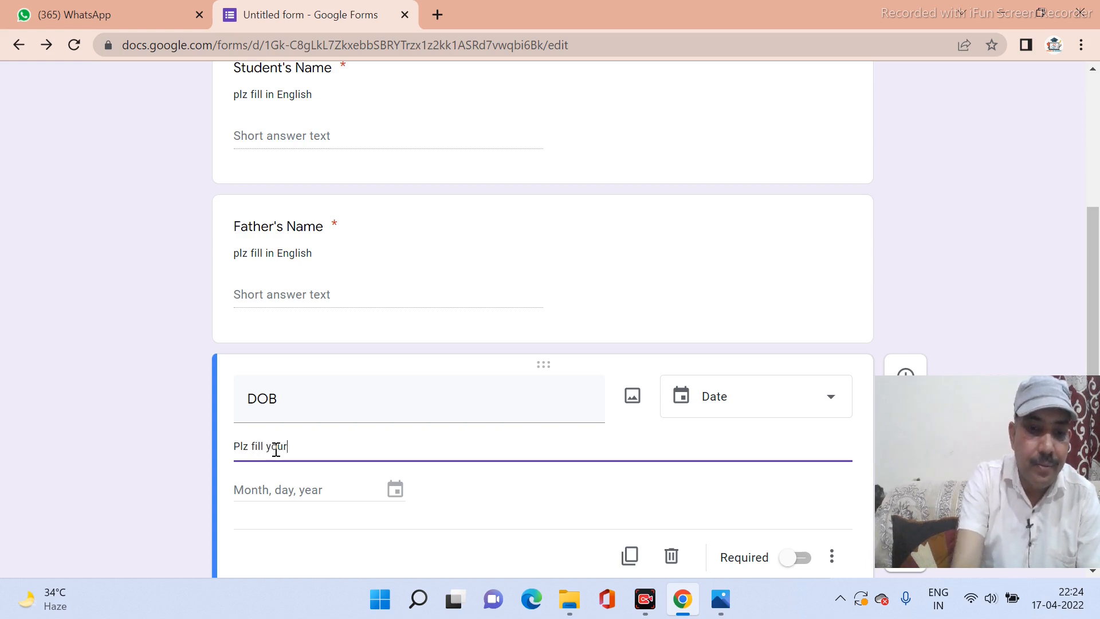
text( date of birth)
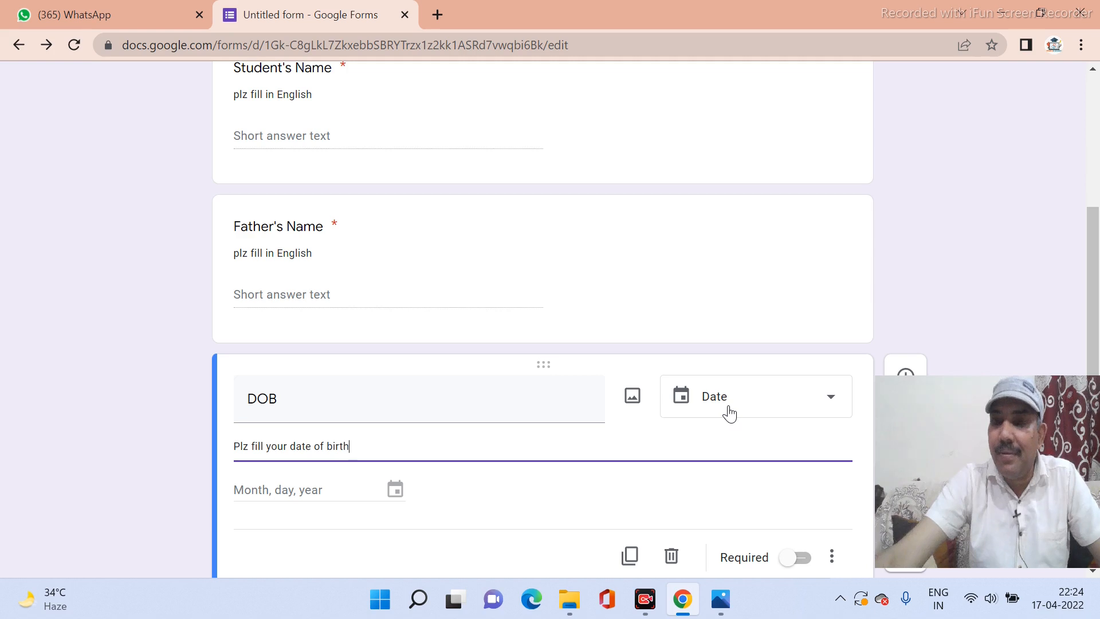
click(396, 490)
scroll(641, 452, down, 3)
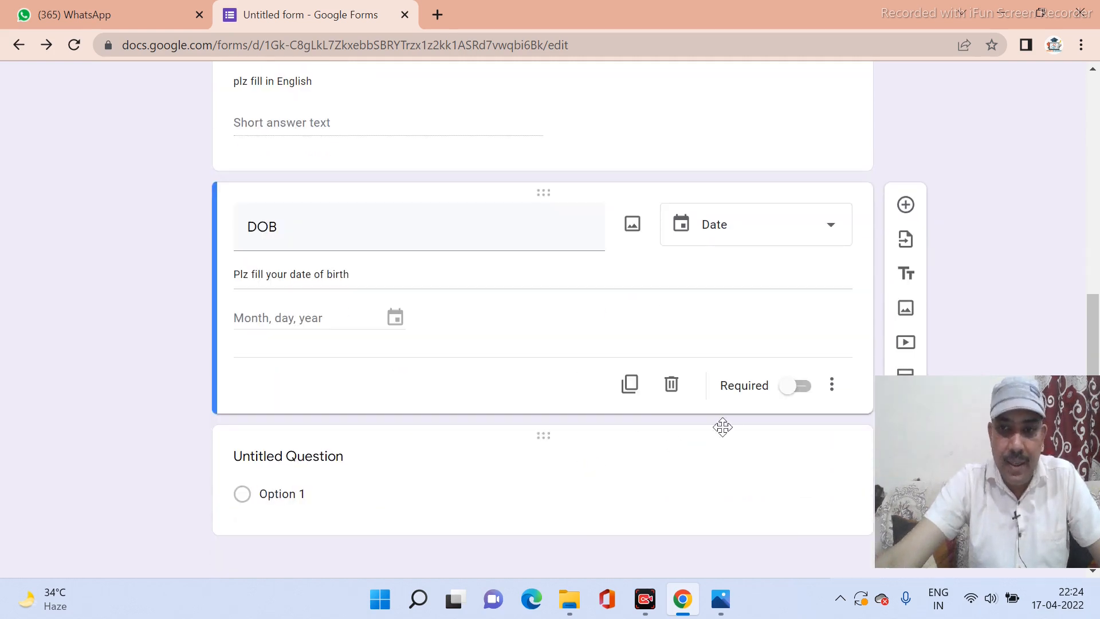
click(809, 395)
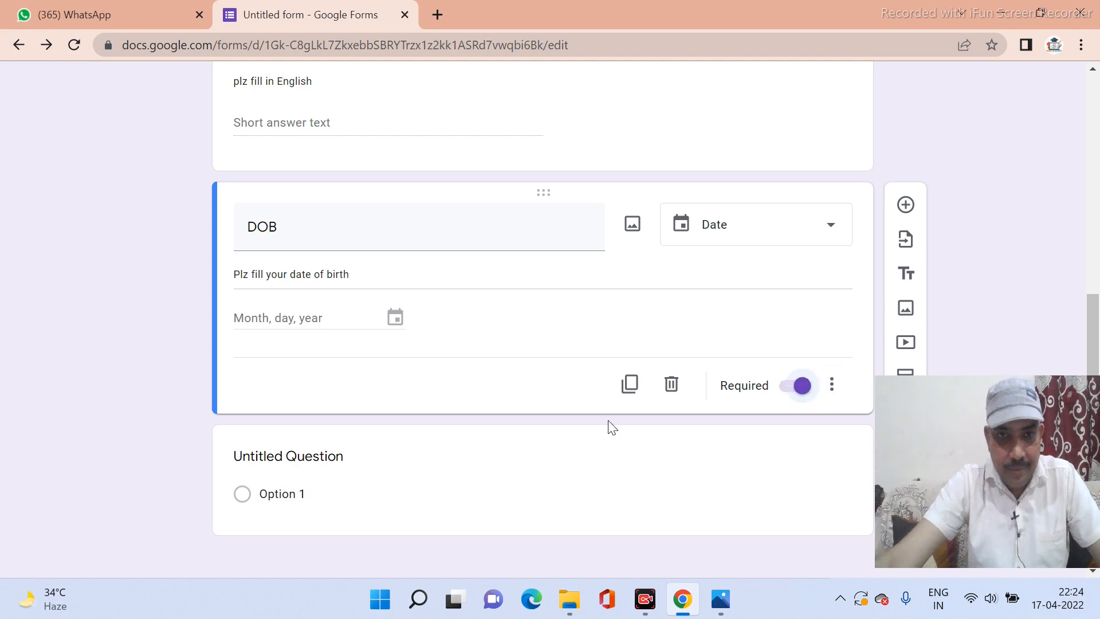
scroll(584, 442, up, 7)
scroll(577, 446, down, 7)
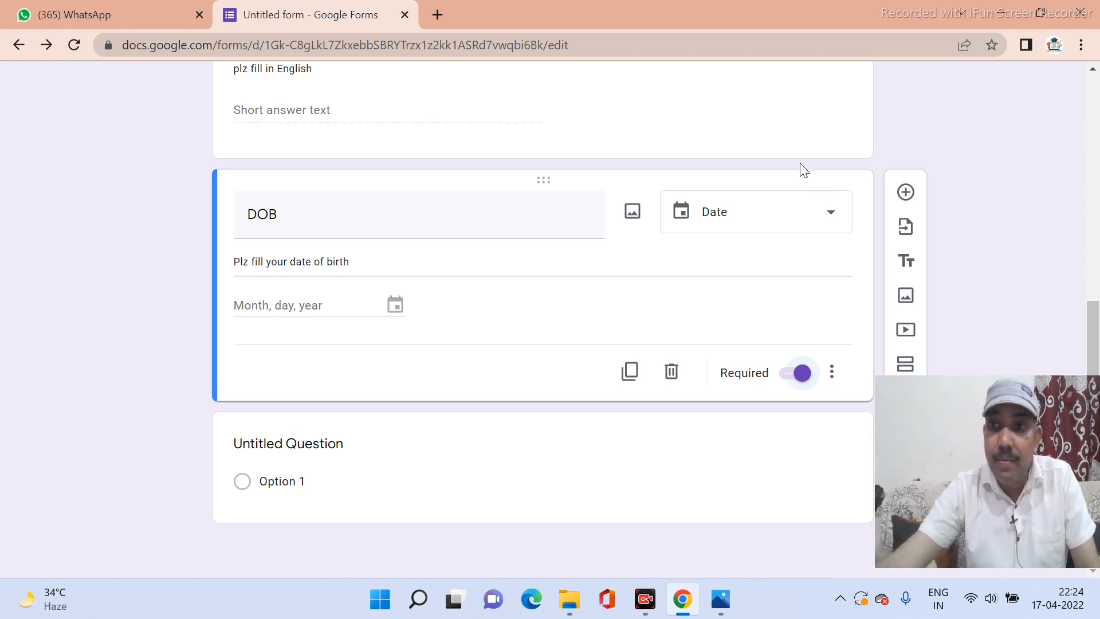
Add a required 'address' question below DOB, then add another question.
click(909, 202)
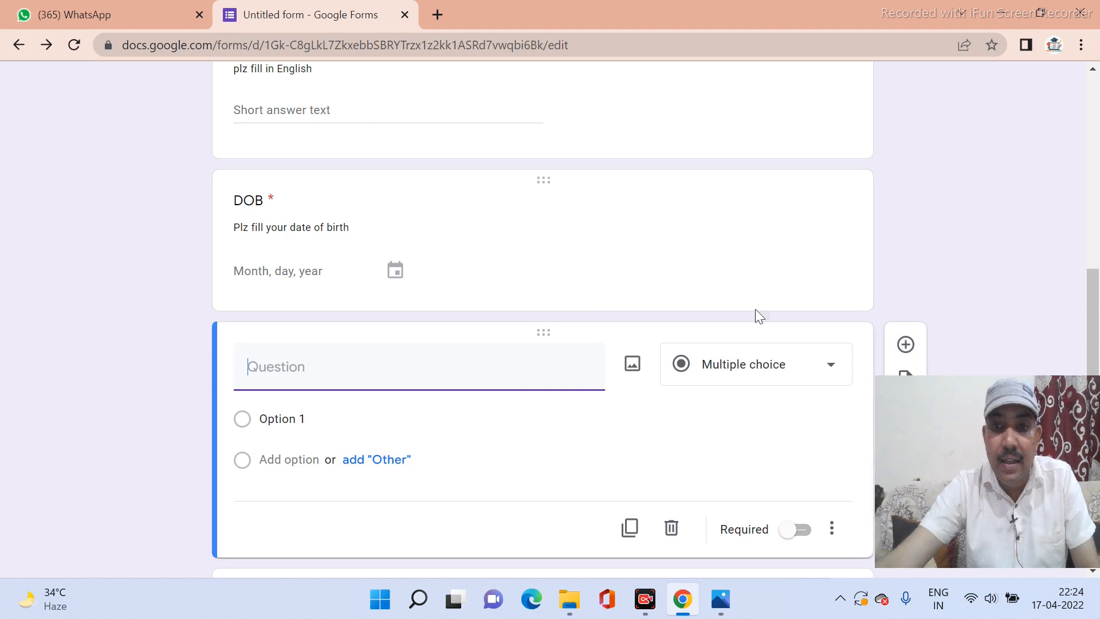
text(address)
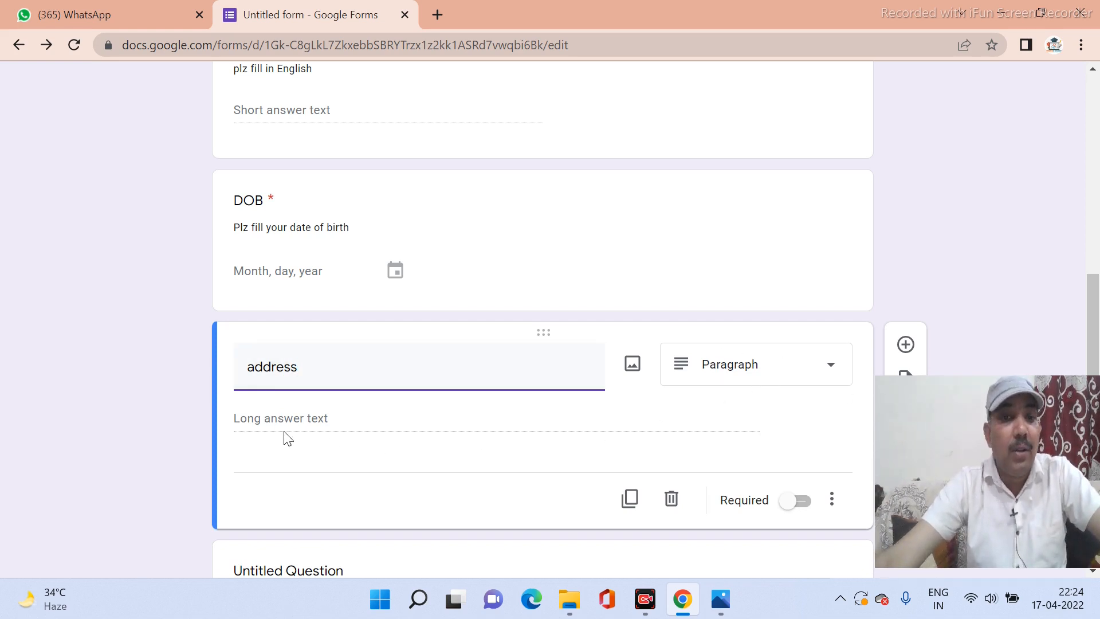
click(805, 512)
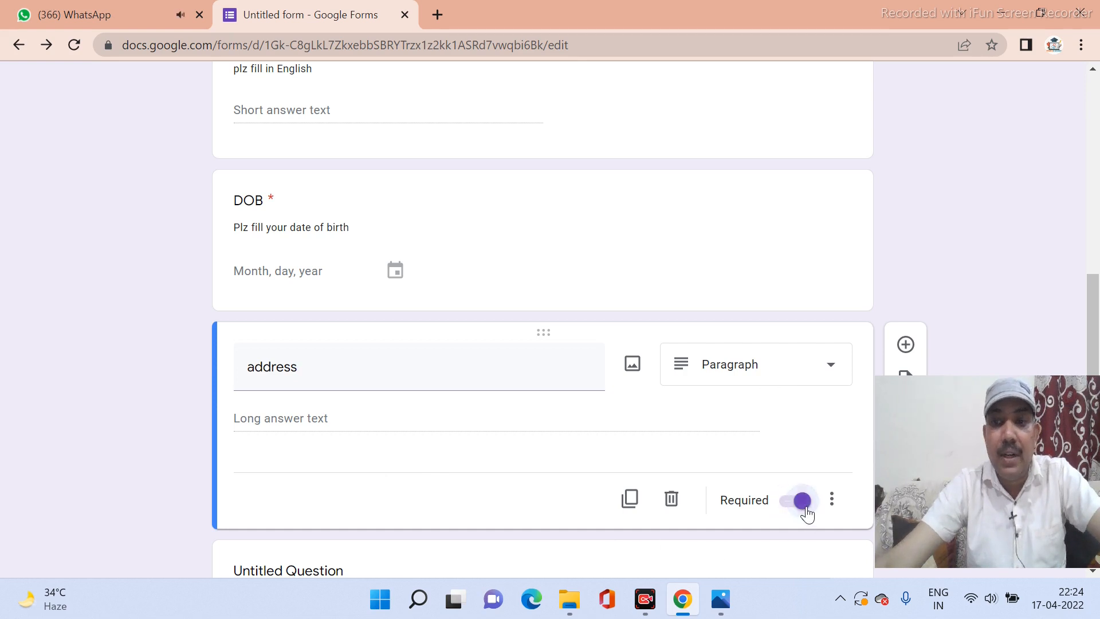
click(907, 349)
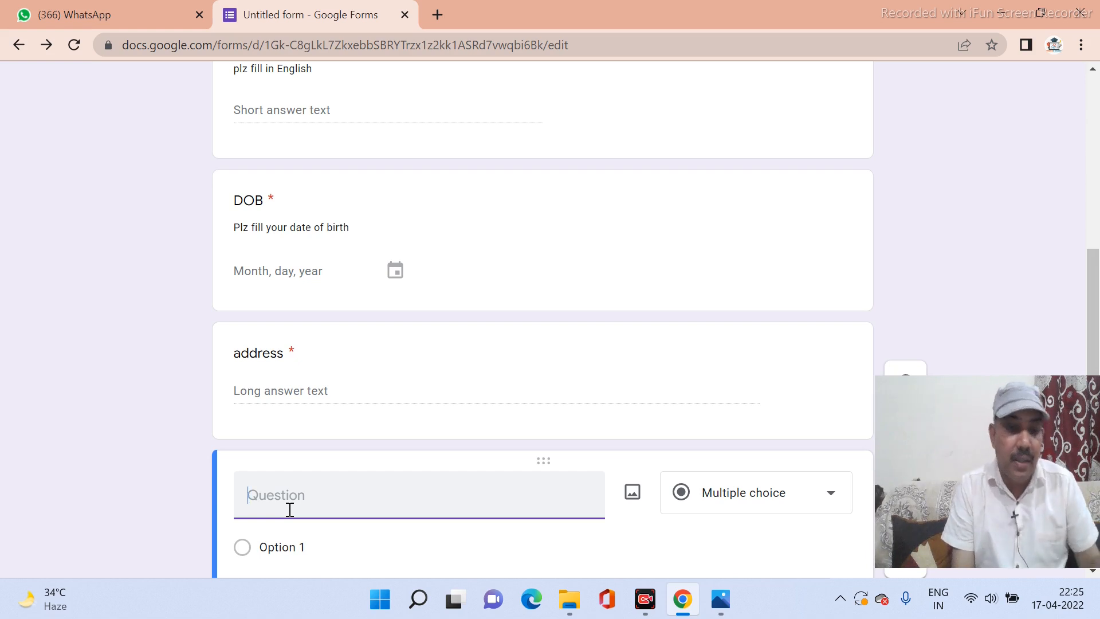
Make a 'CATEG.' Dropdown question with choices GEN, OBC, MIN and OTHER.
text(C)
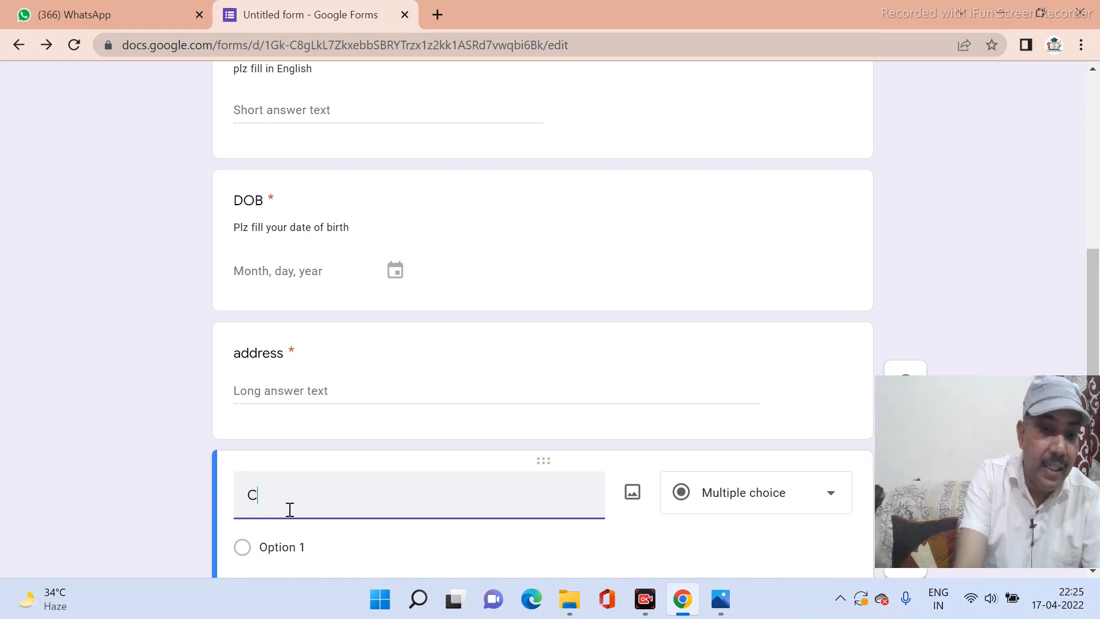
text(ATE)
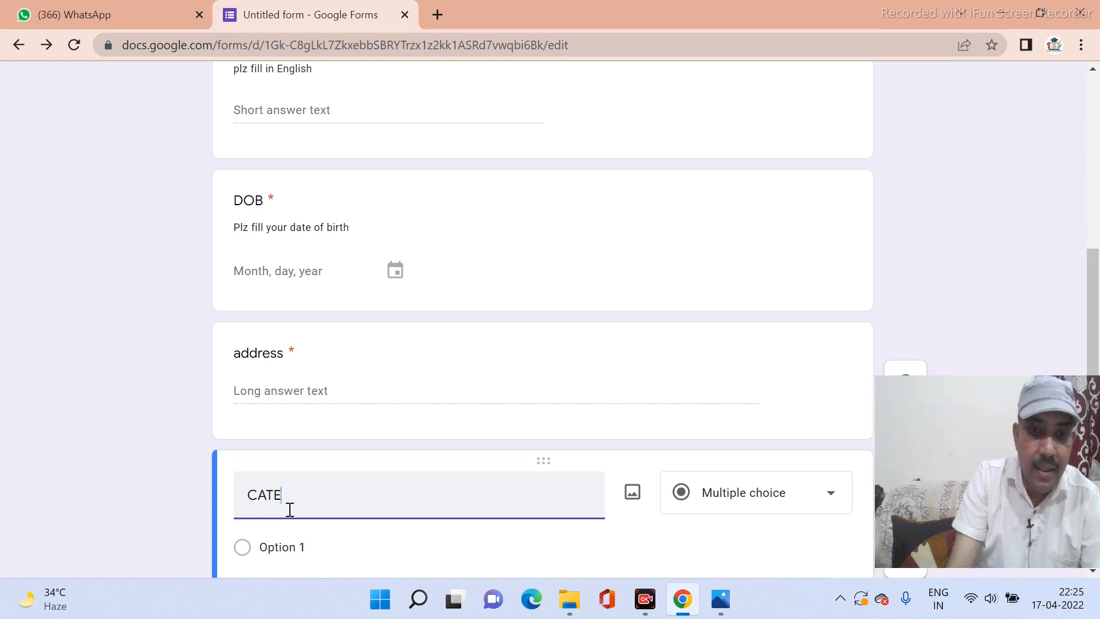
text(G.)
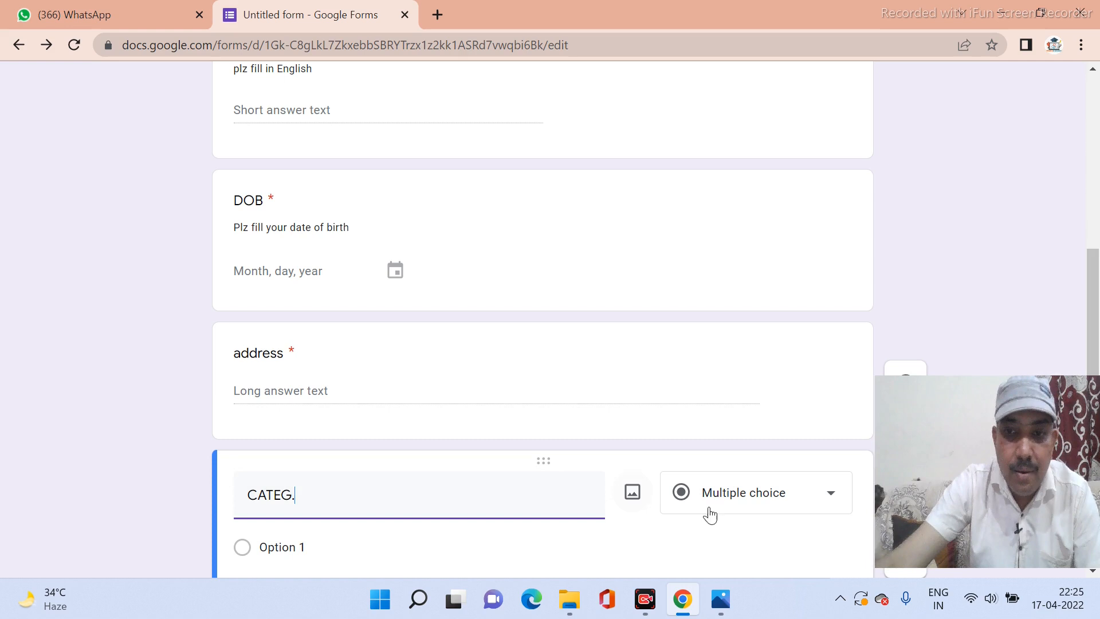
click(726, 513)
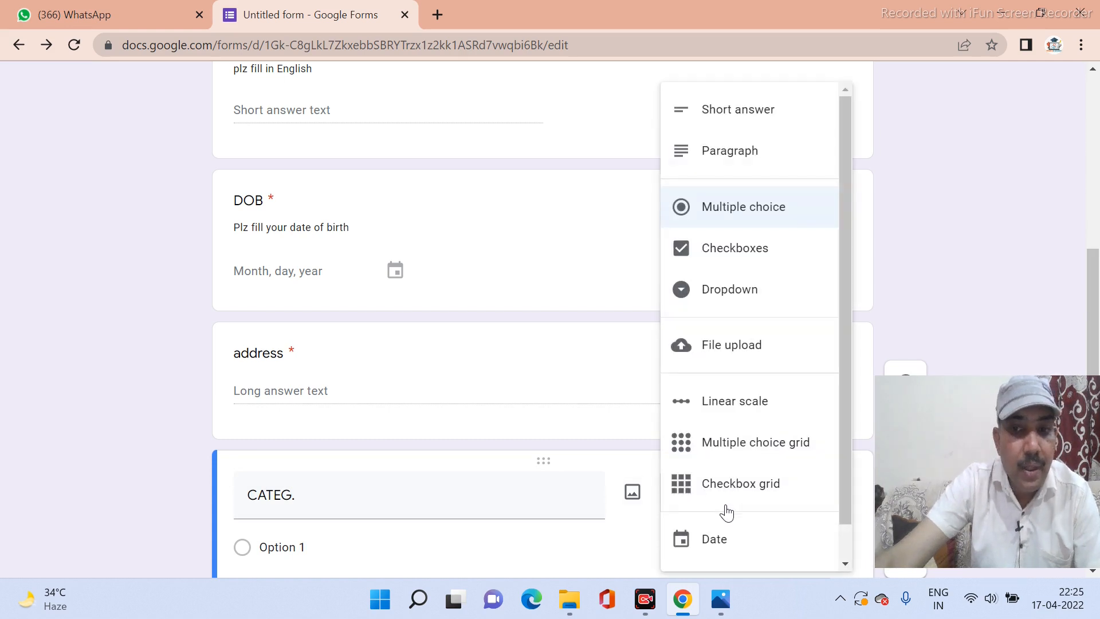
click(721, 298)
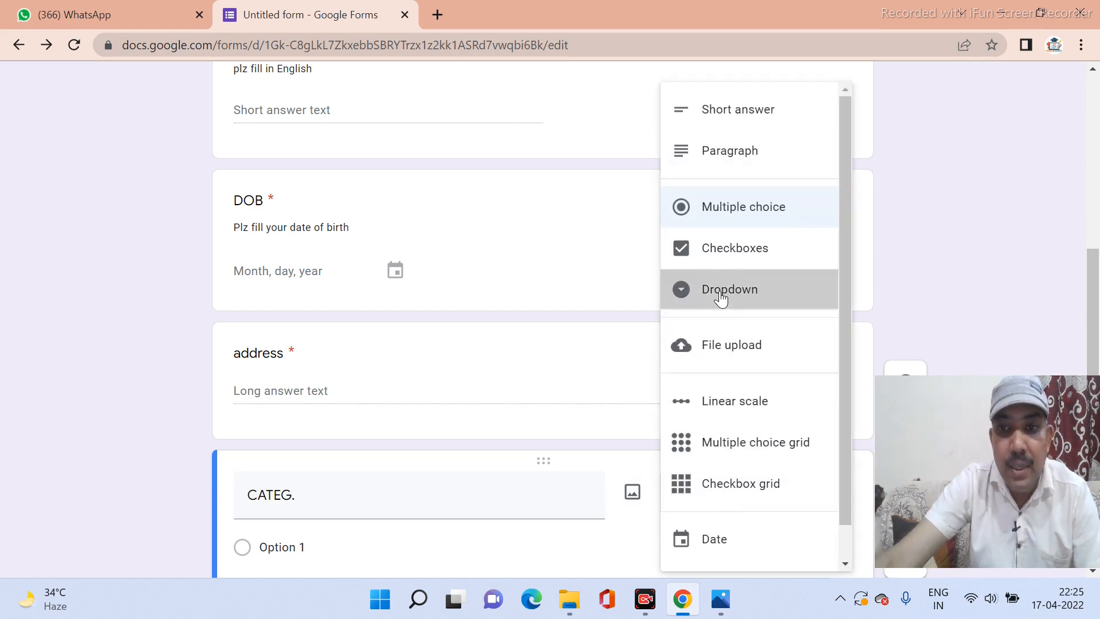
scroll(362, 462, down, 3)
click(306, 375)
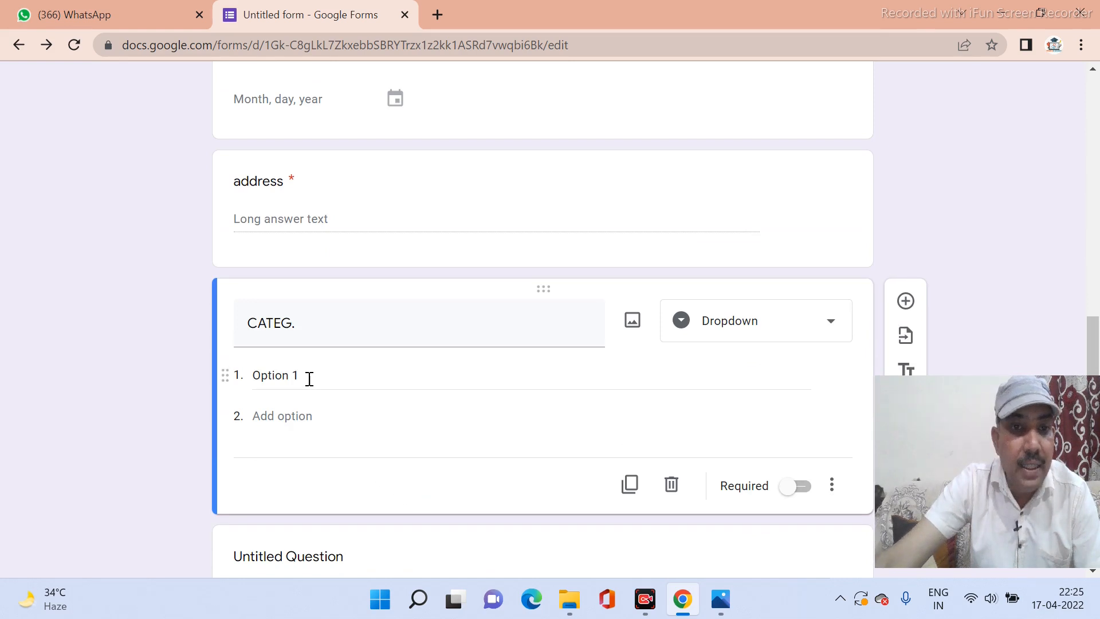
text(GE)
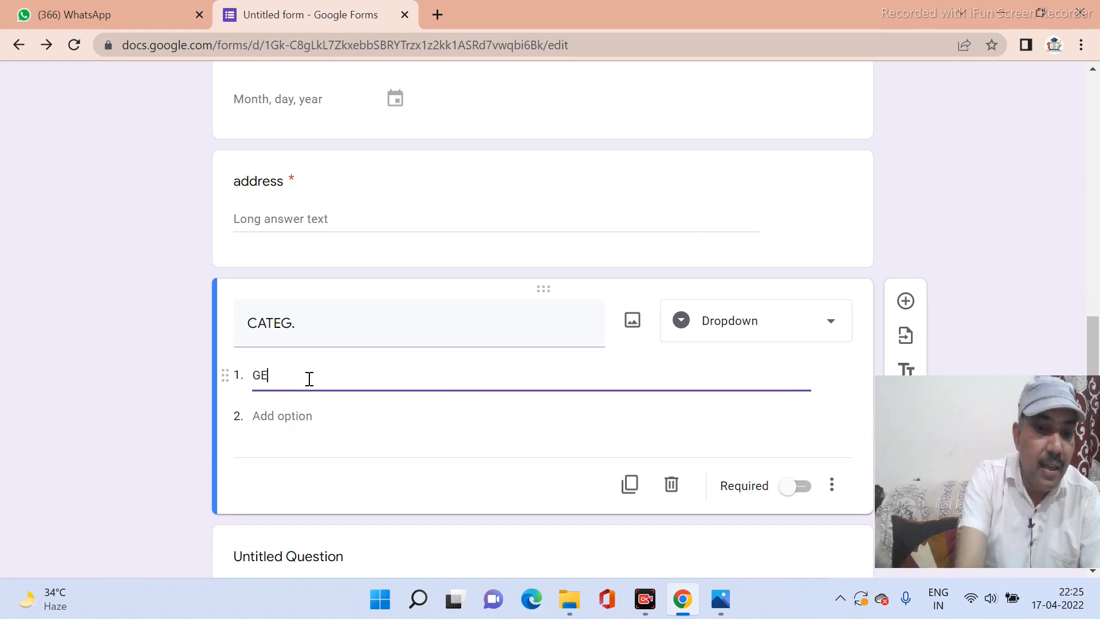
text(N)
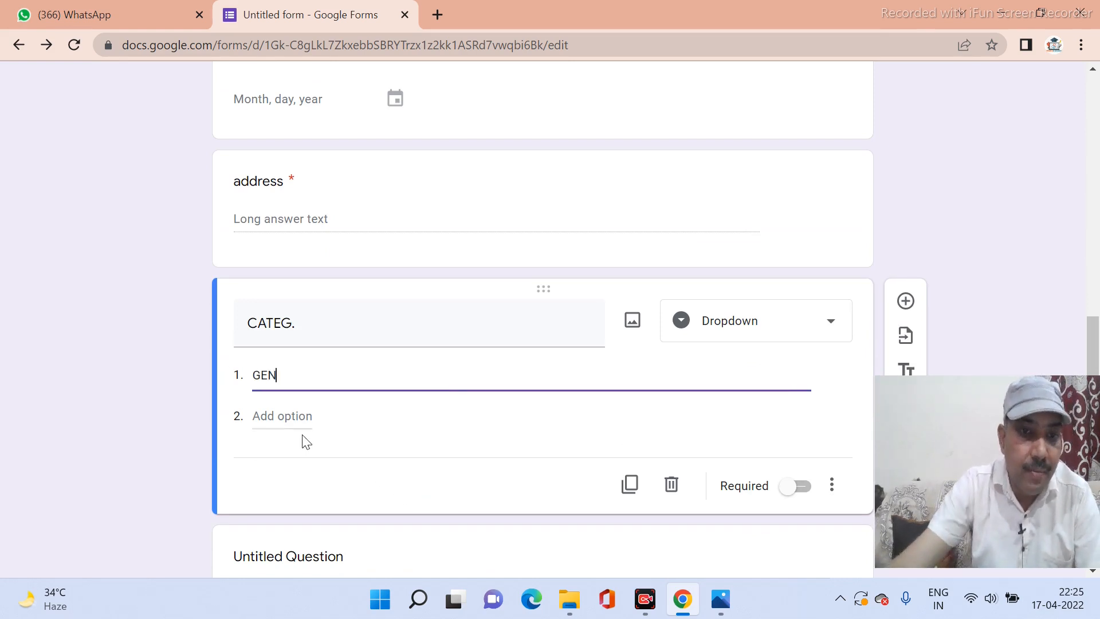
click(298, 413)
text(OBC)
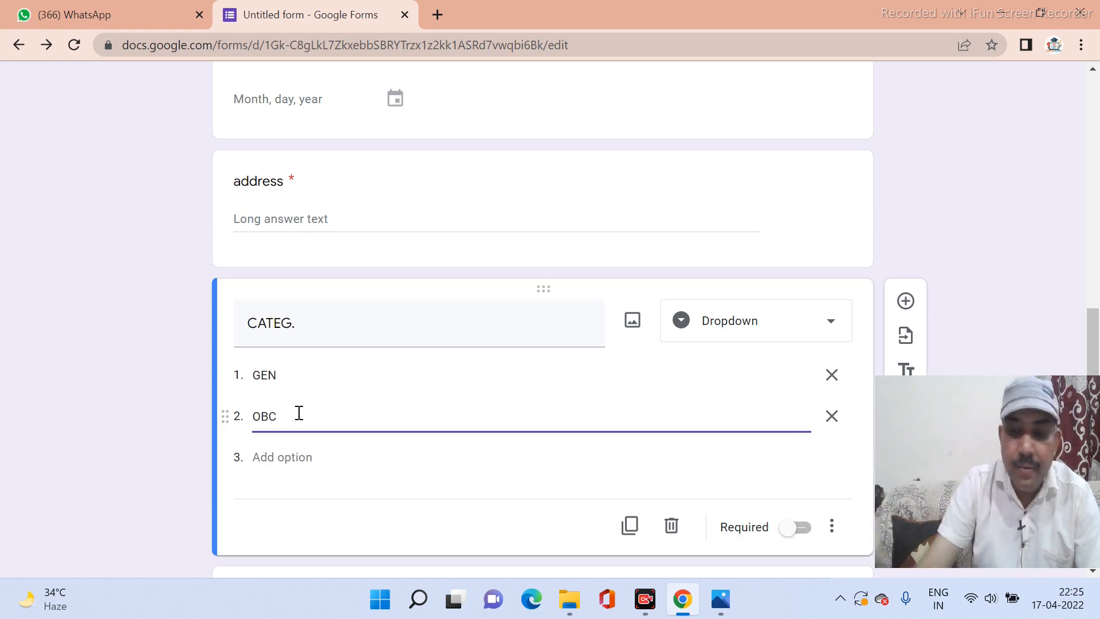
click(299, 457)
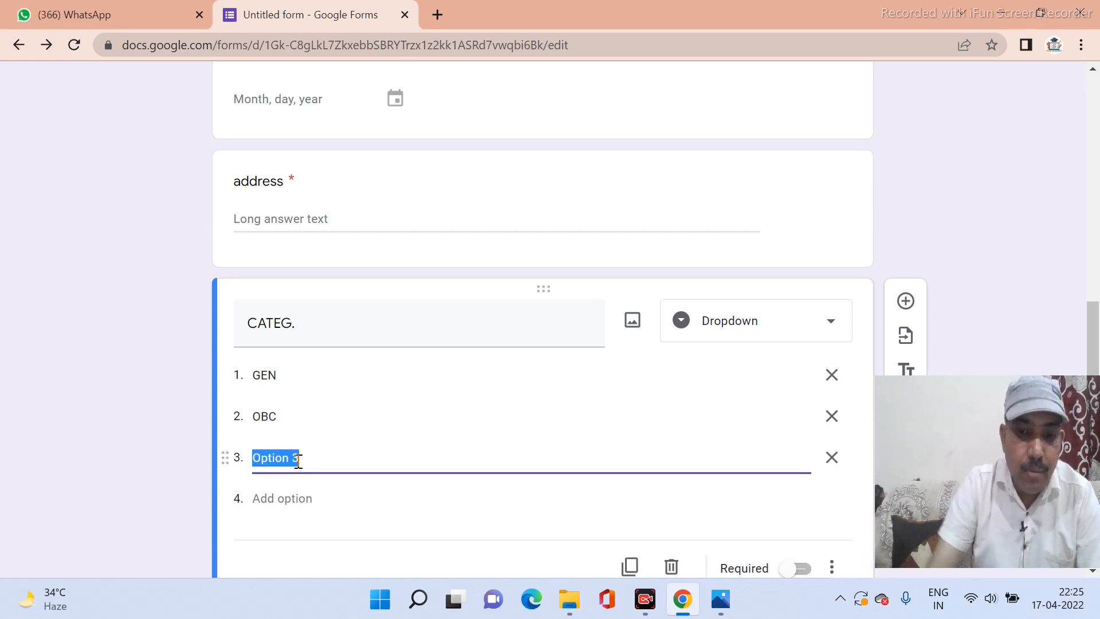
text(MIN)
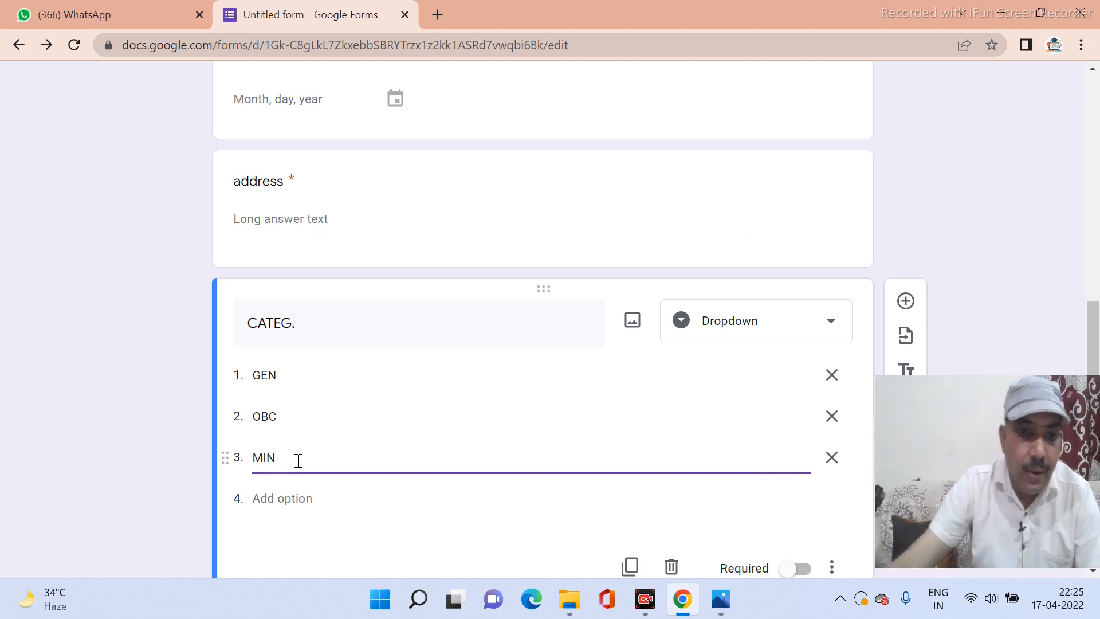
click(296, 495)
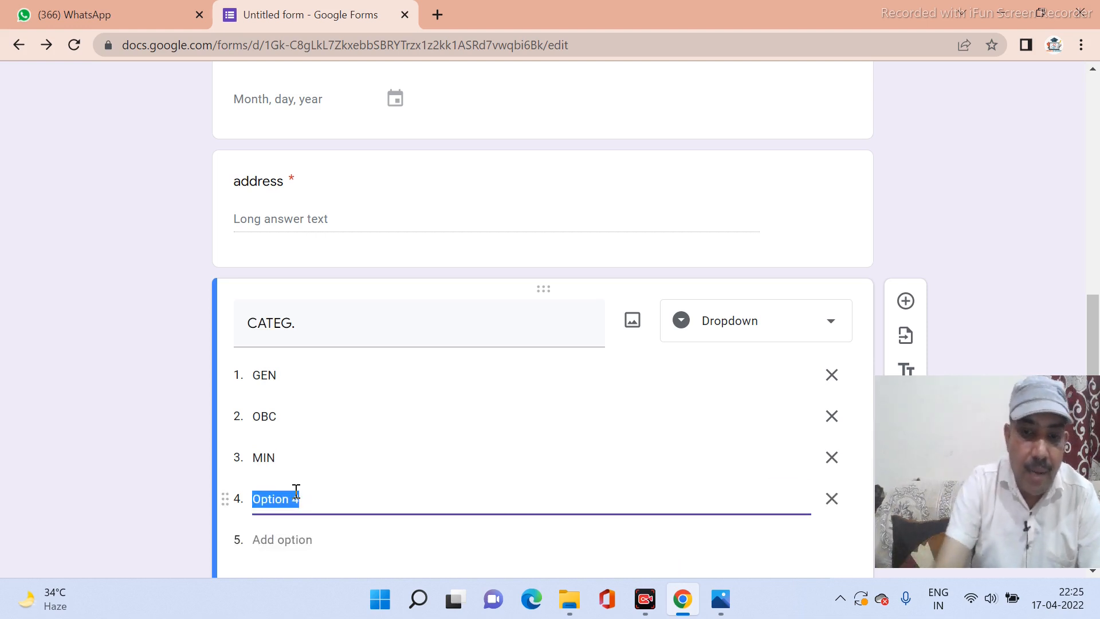
text(OTHER)
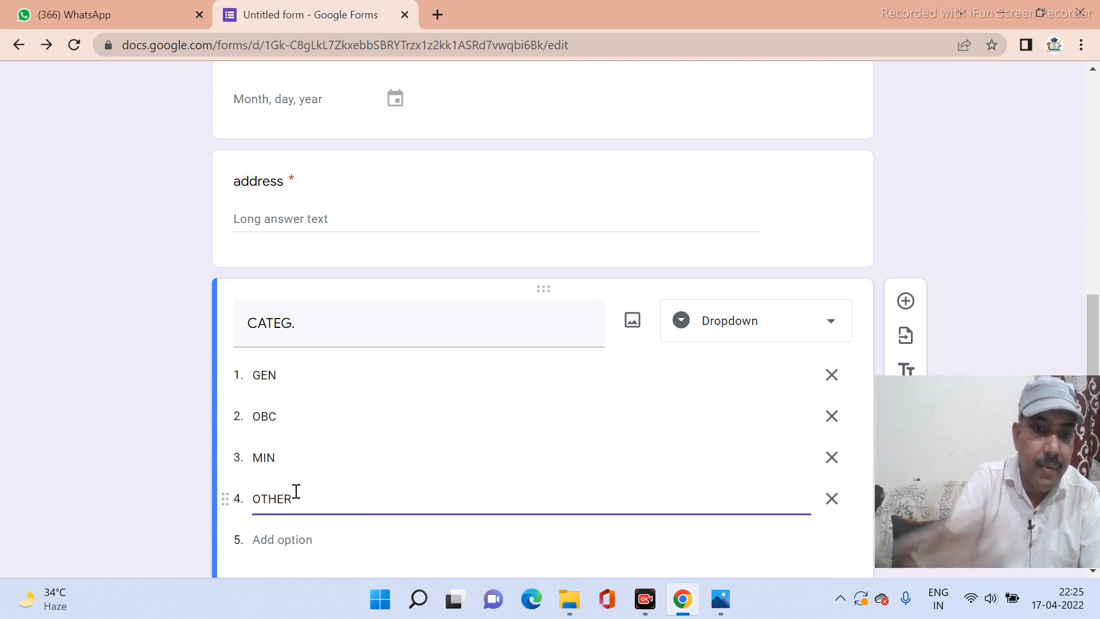
Mark CATEG. as required and add a new question below it.
scroll(445, 469, down, 3)
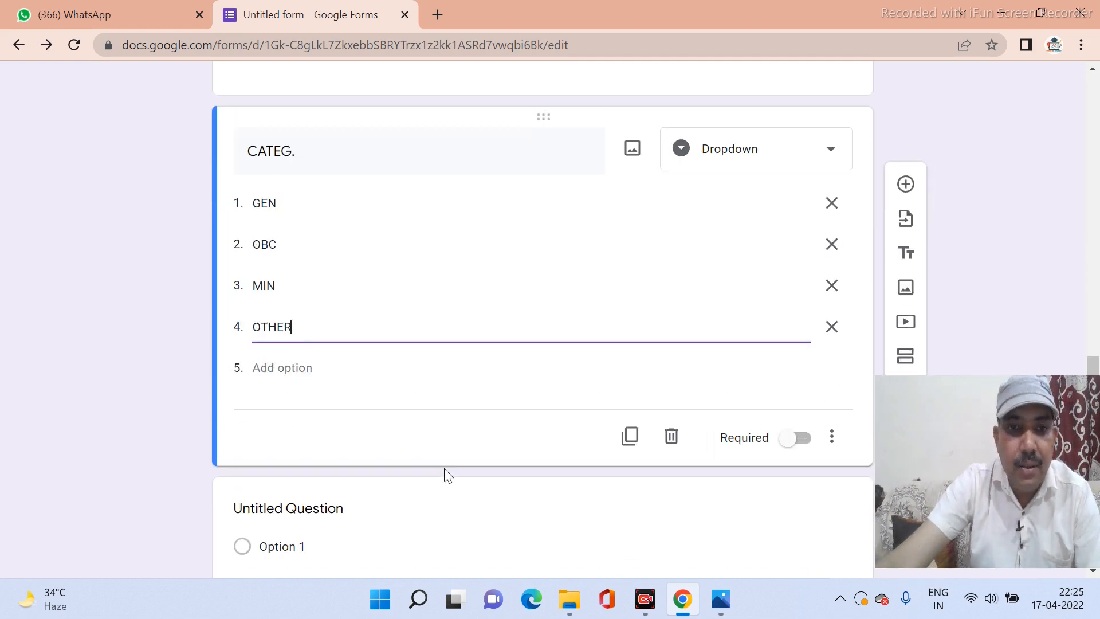
click(804, 454)
scroll(590, 395, up, 3)
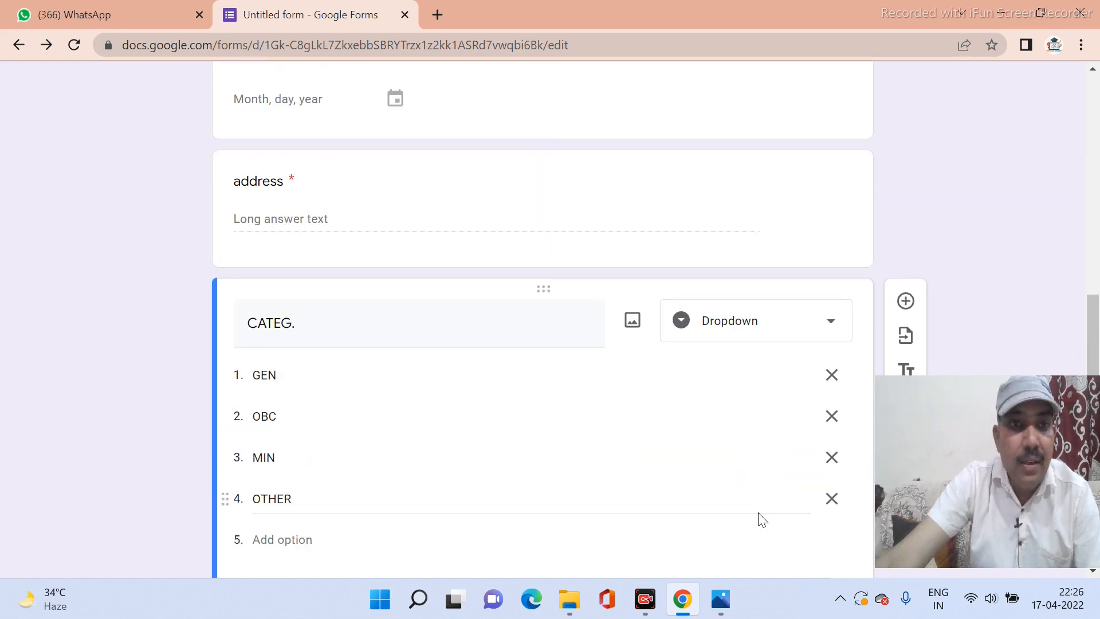
scroll(739, 516, up, 3)
scroll(587, 503, up, 3)
scroll(583, 502, down, 9)
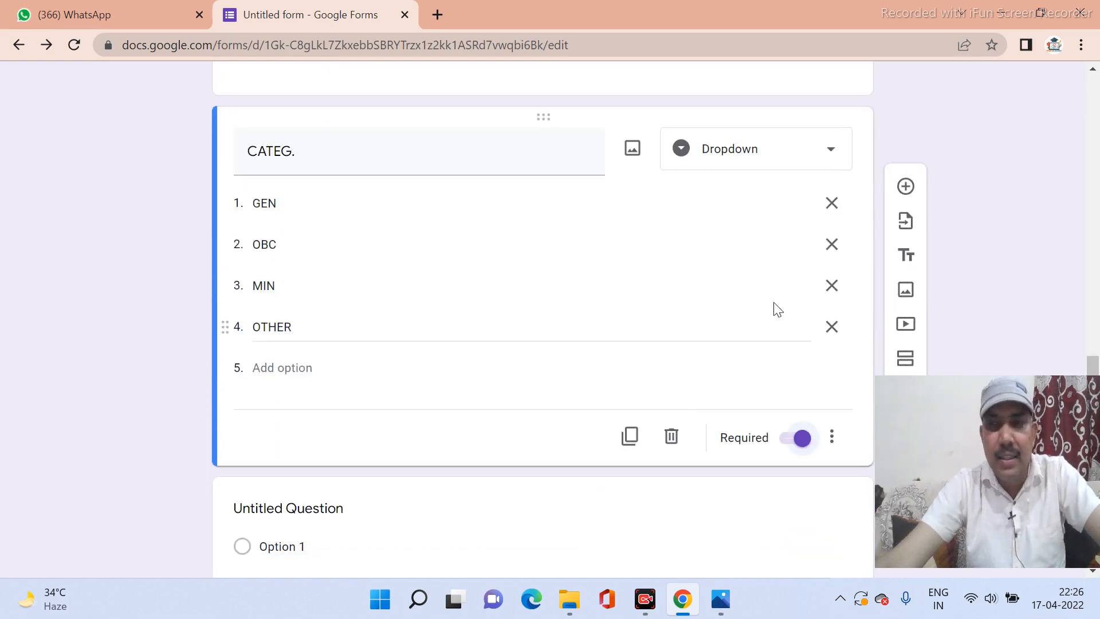
click(905, 189)
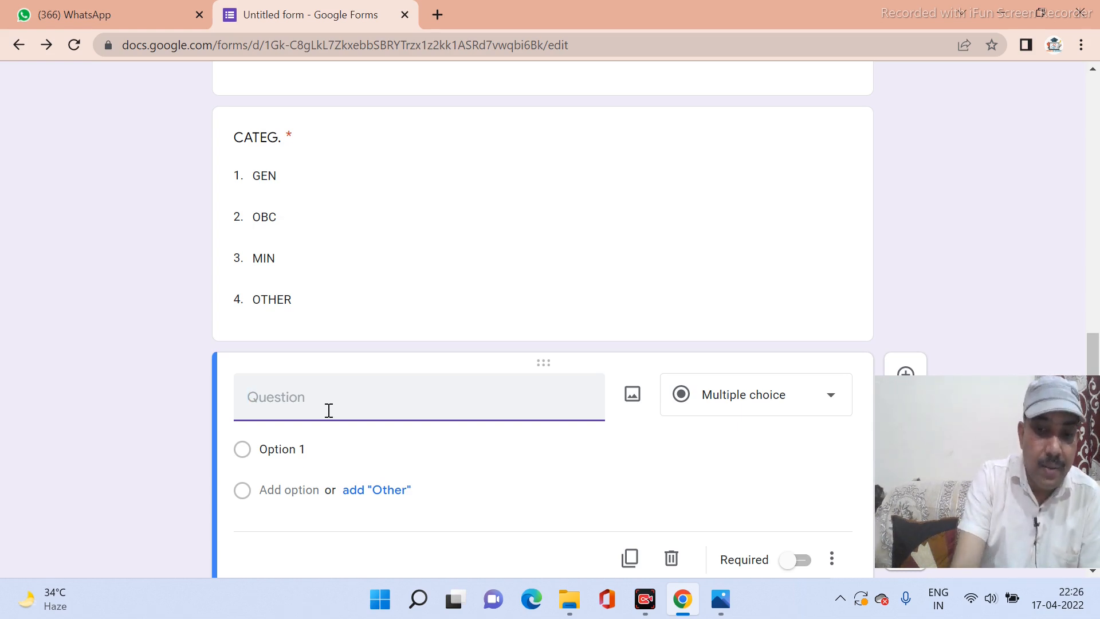
Title the question 'UPLOAD YOUR PHOTO' and make it a File upload saving to Drive.
text(UPLO)
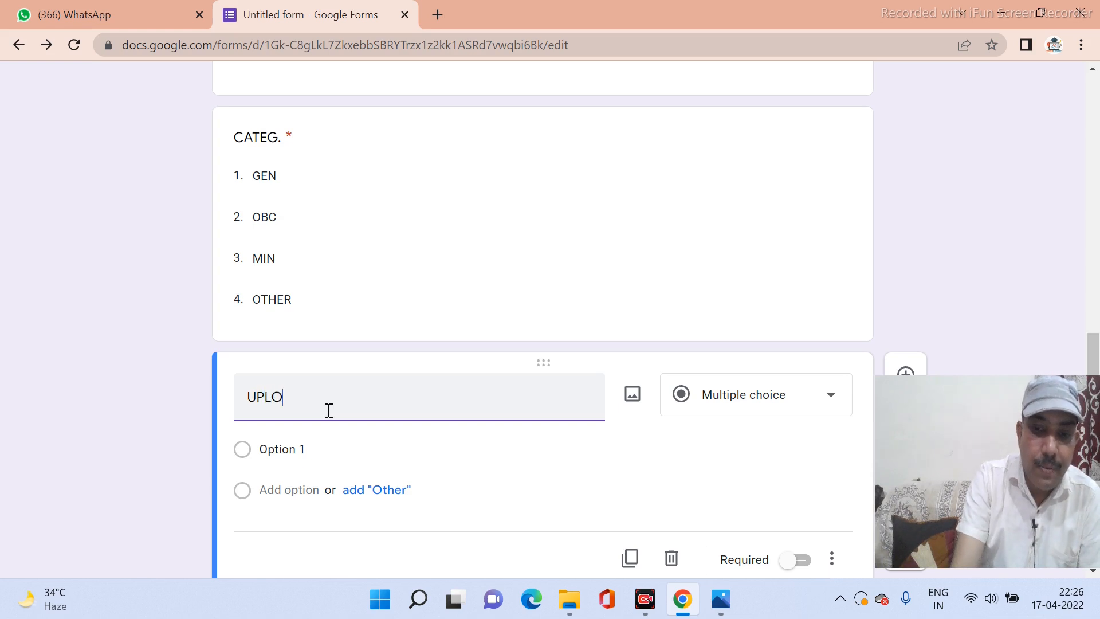
text(AD YOUR P)
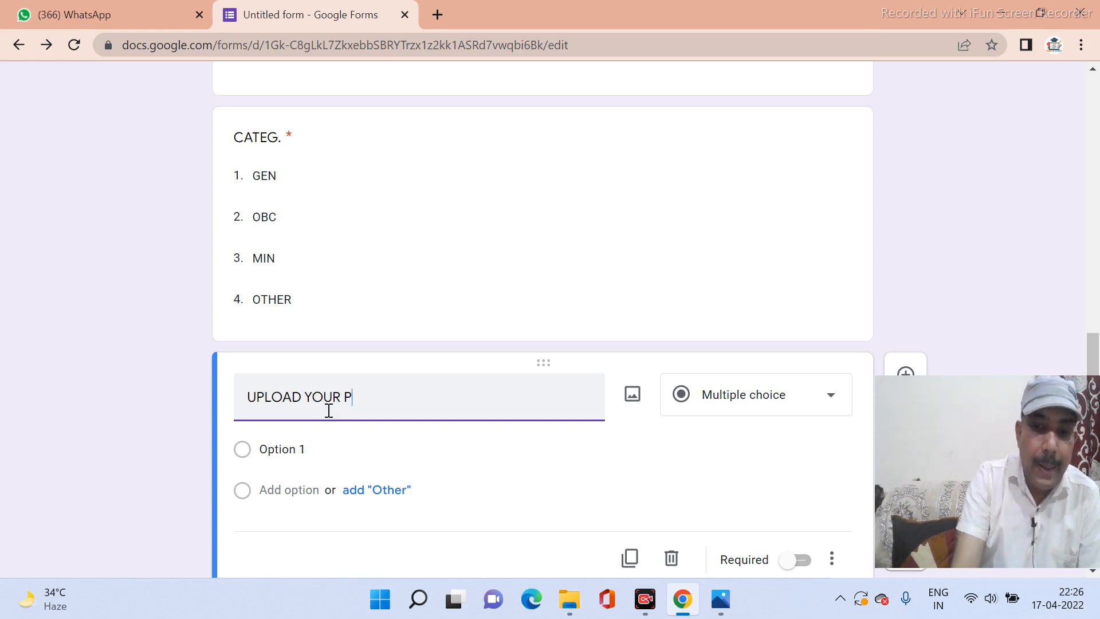
text(HOTO)
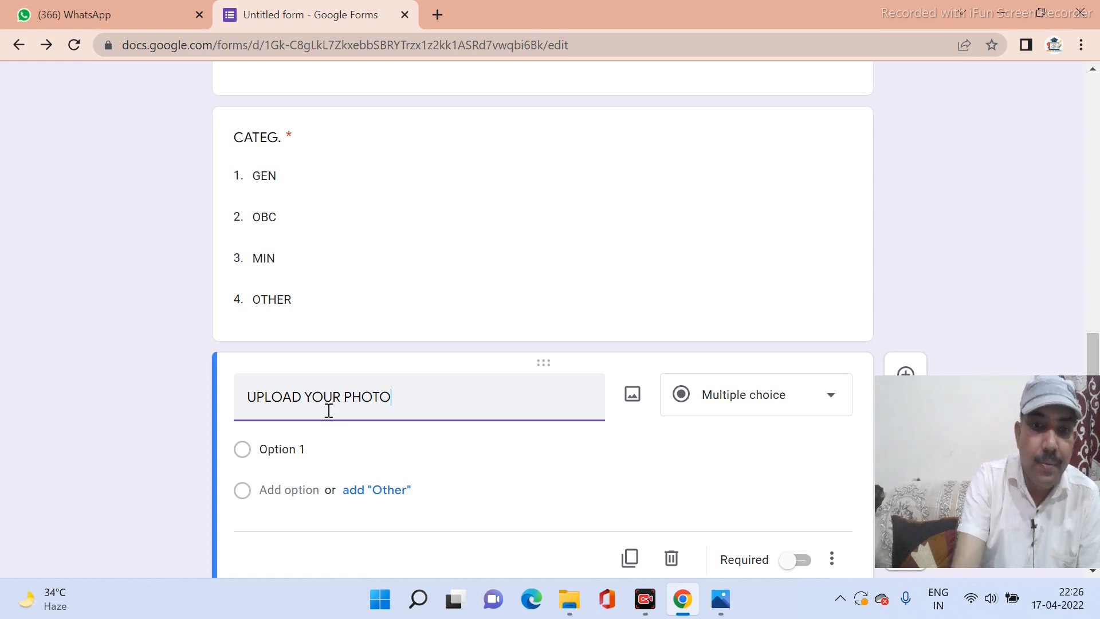
click(452, 446)
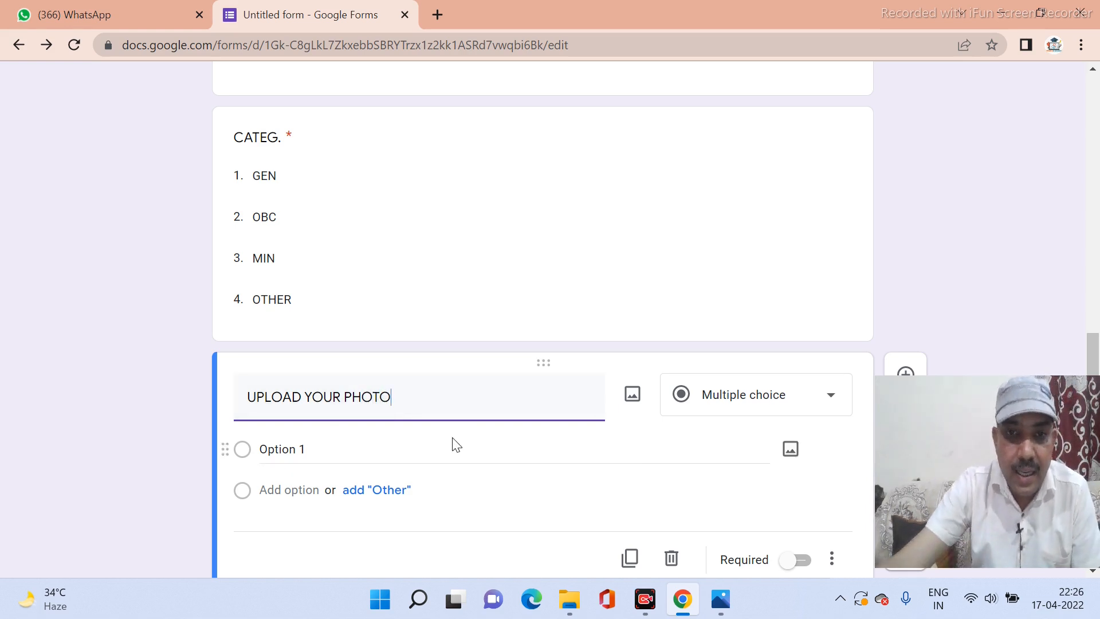
click(760, 412)
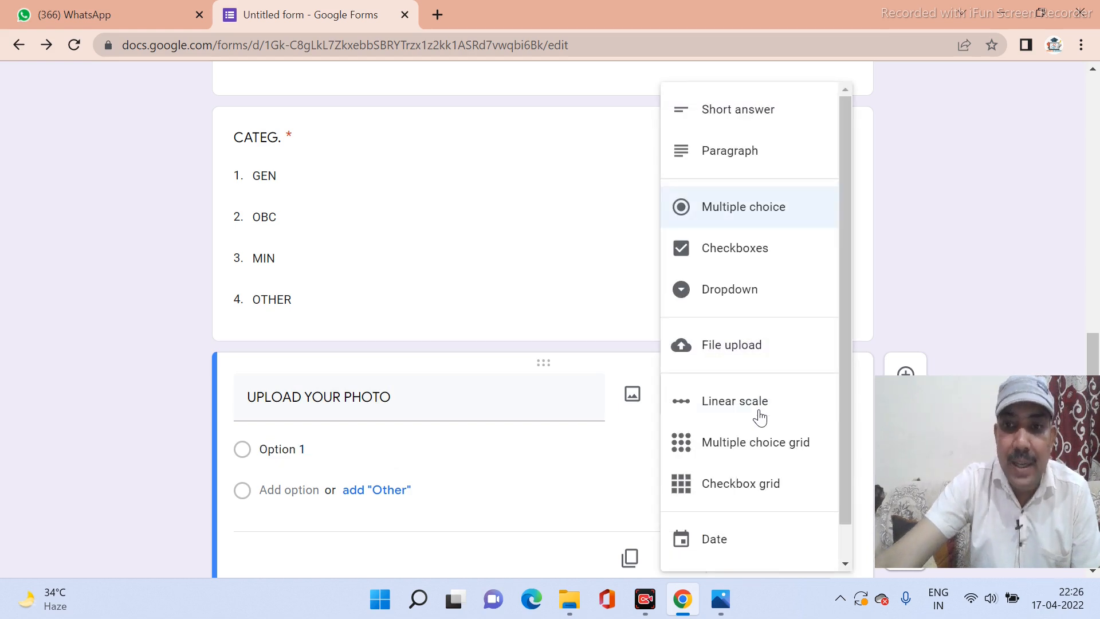
click(715, 349)
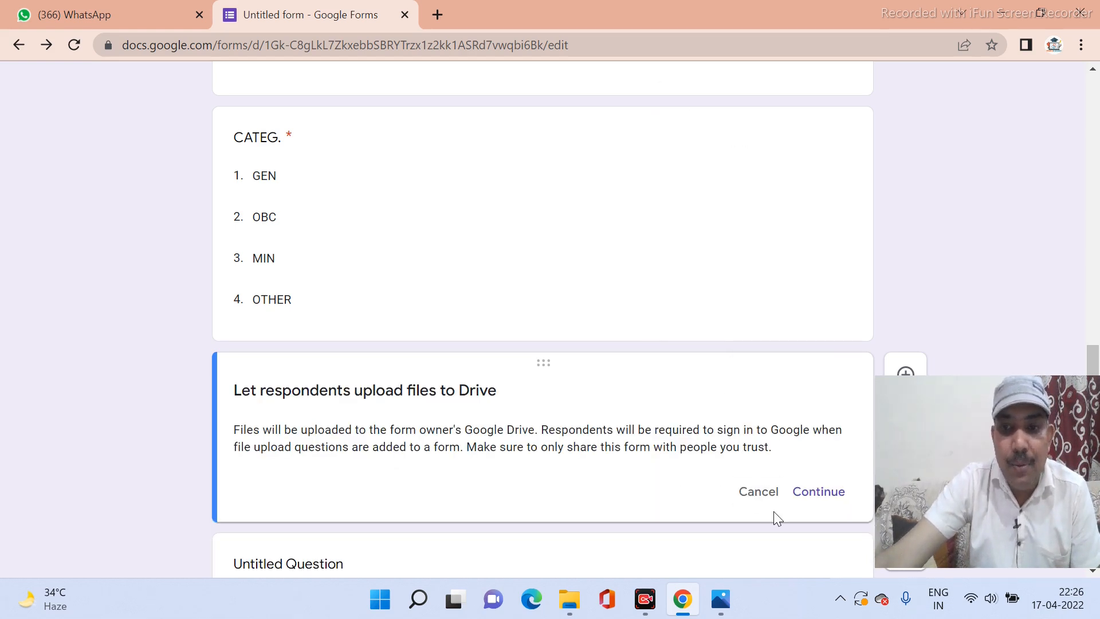
scroll(658, 427, down, 1)
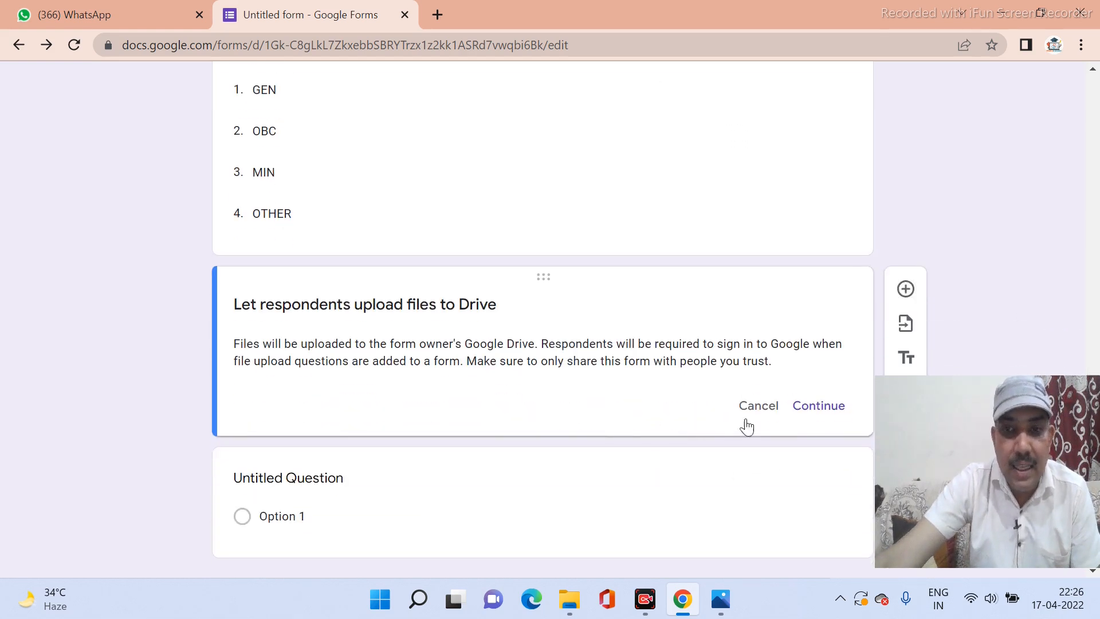
click(819, 407)
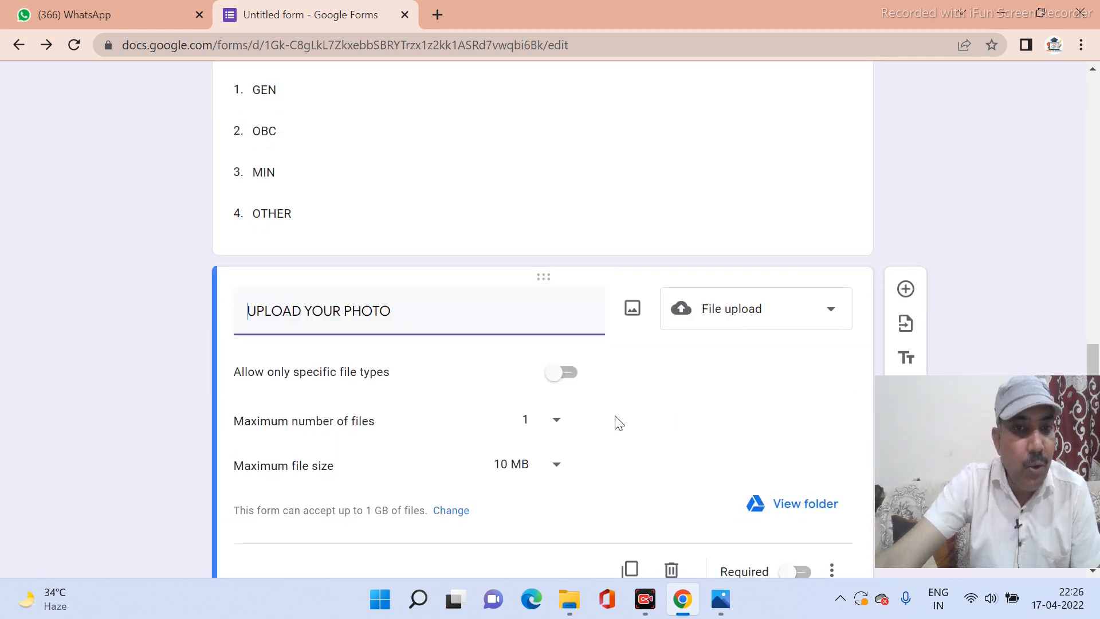
scroll(619, 422, down, 1)
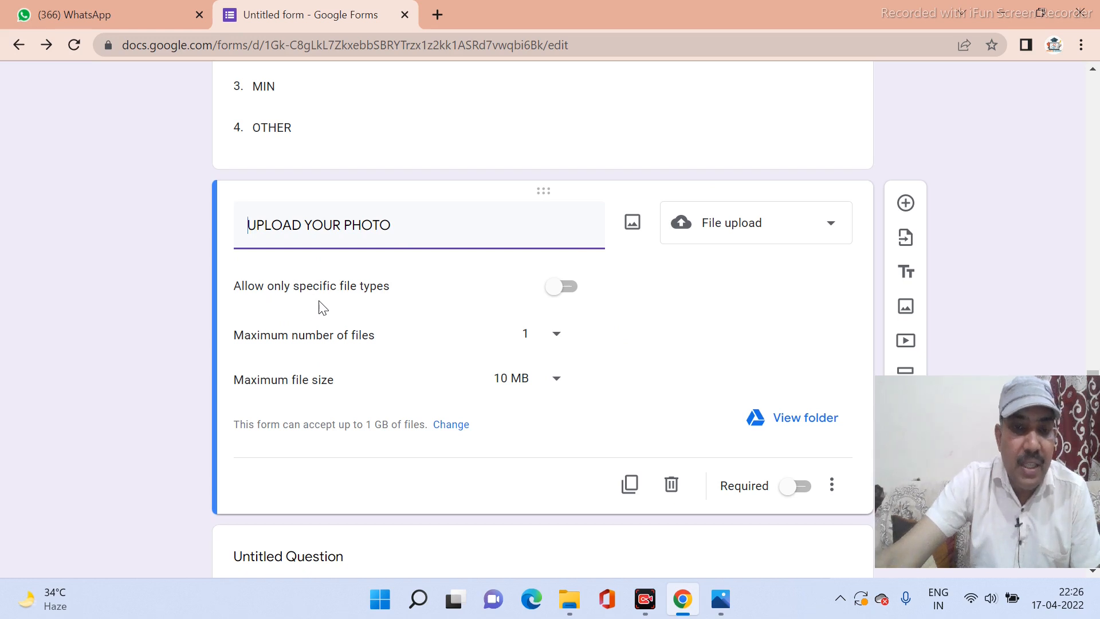
Limit UPLOAD YOUR PHOTO to Image and PDF files with a 10 MB maximum, and mark it required.
click(576, 298)
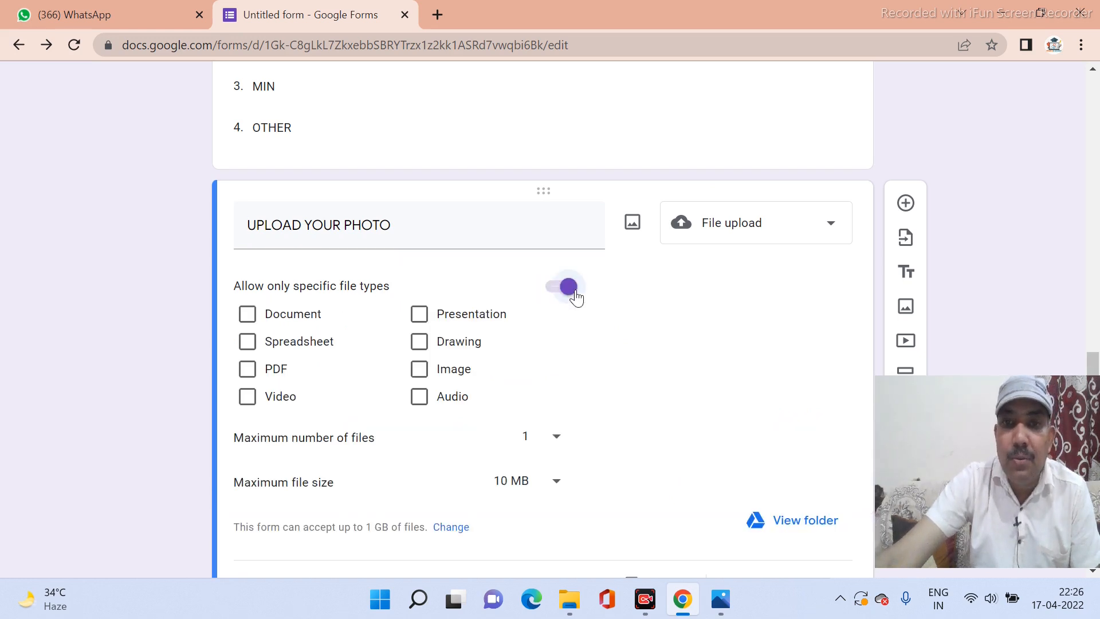
click(424, 378)
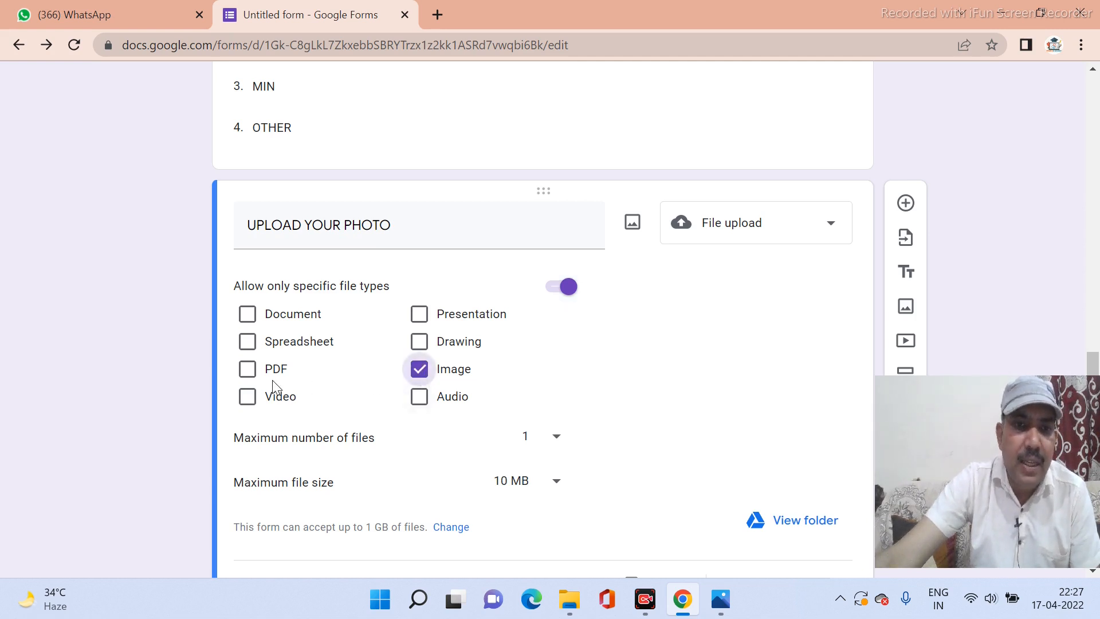
click(250, 379)
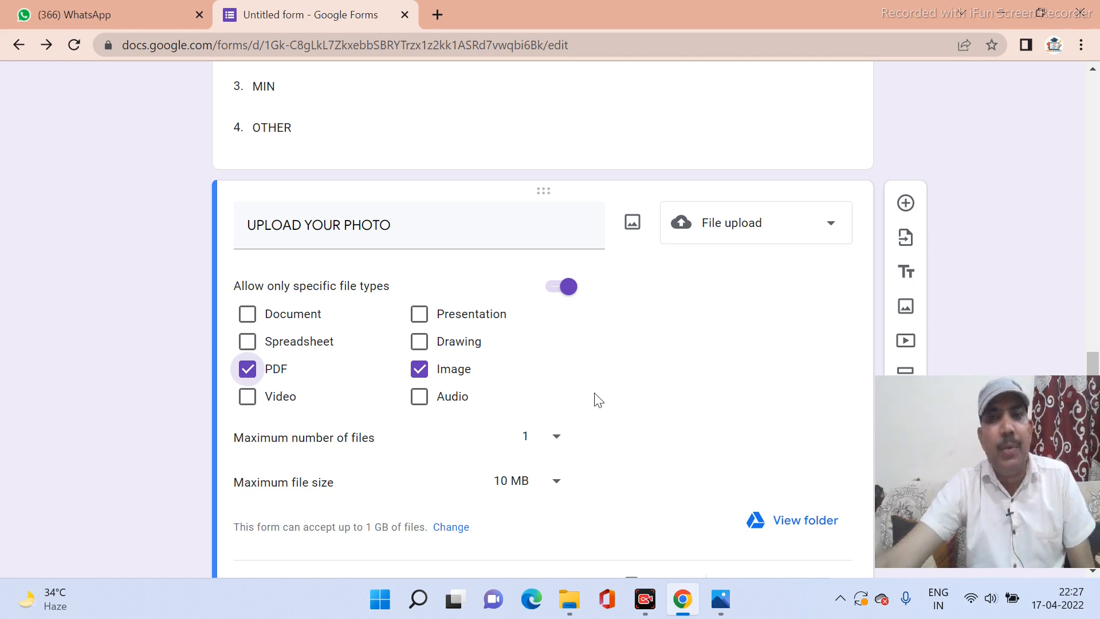
scroll(596, 399, down, 1)
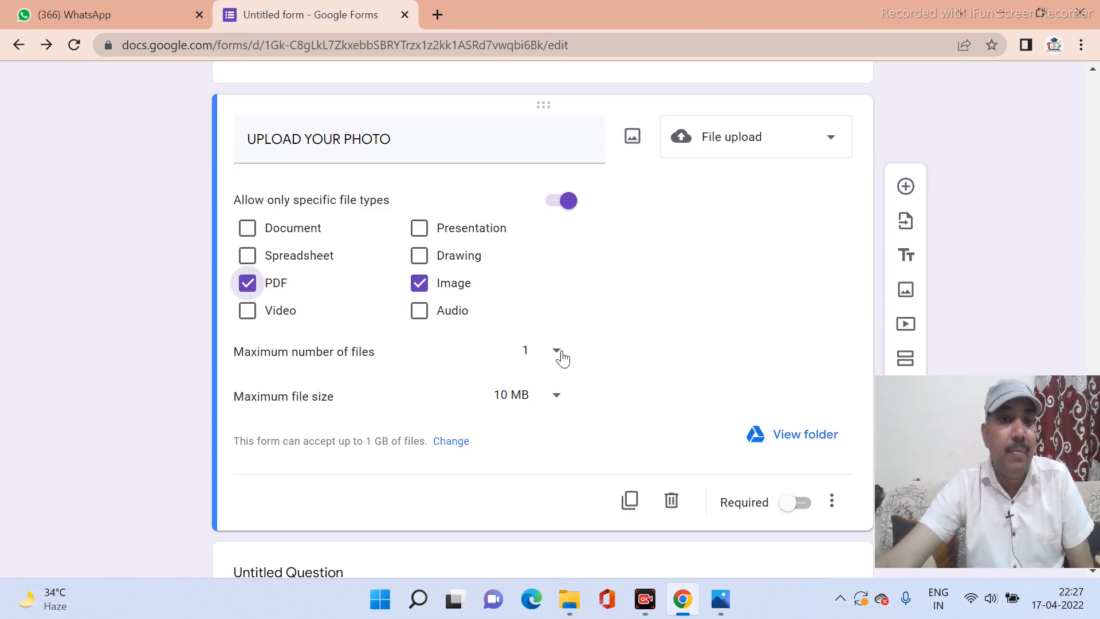
click(553, 403)
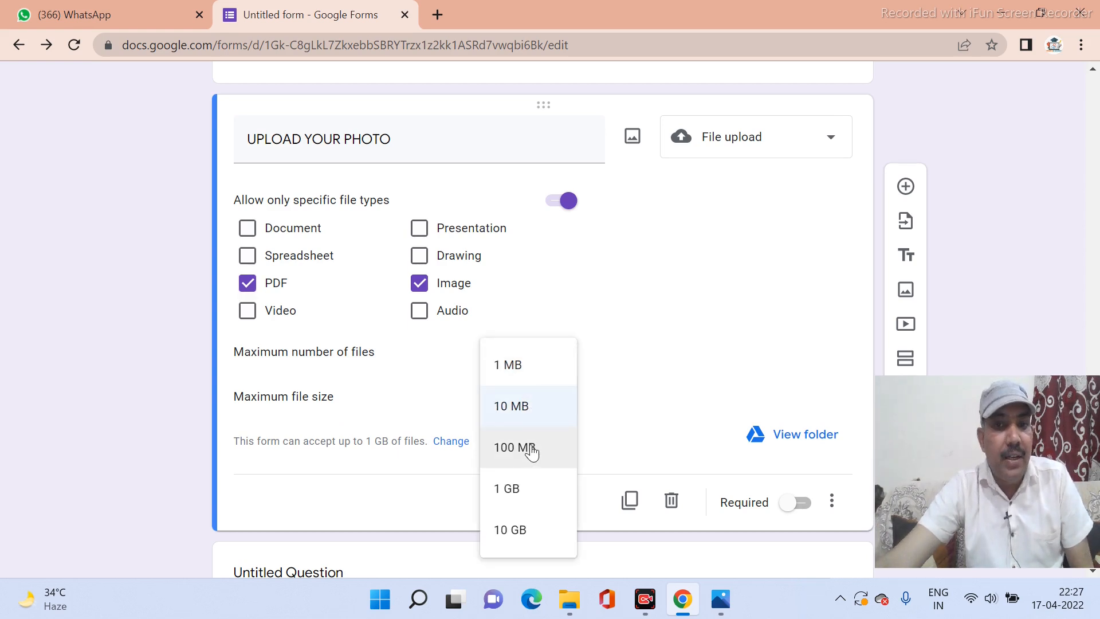
click(518, 412)
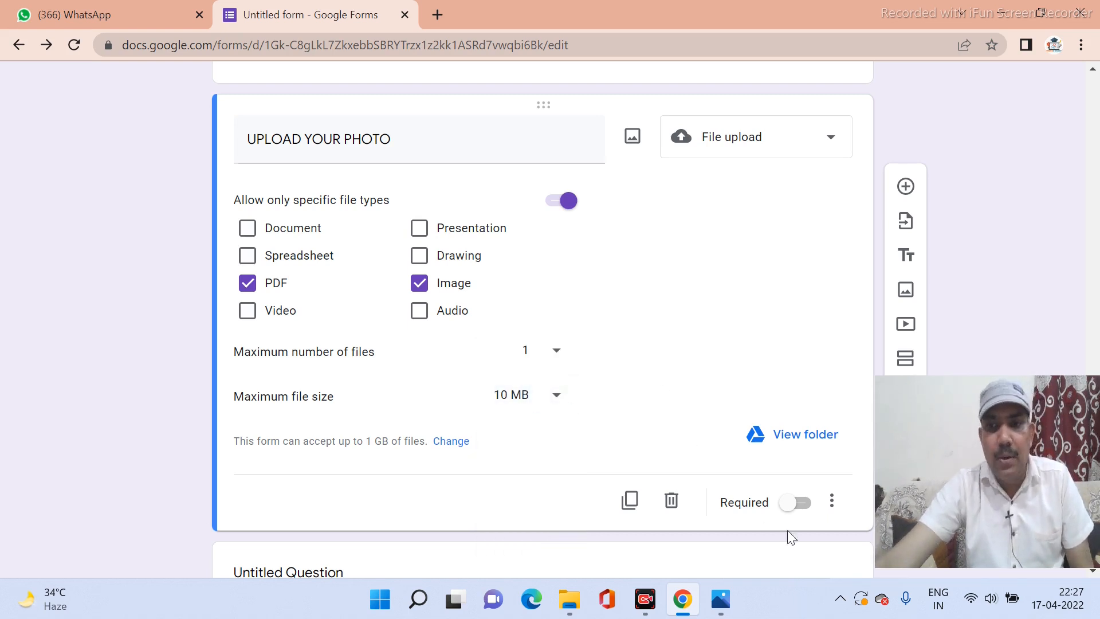
click(824, 504)
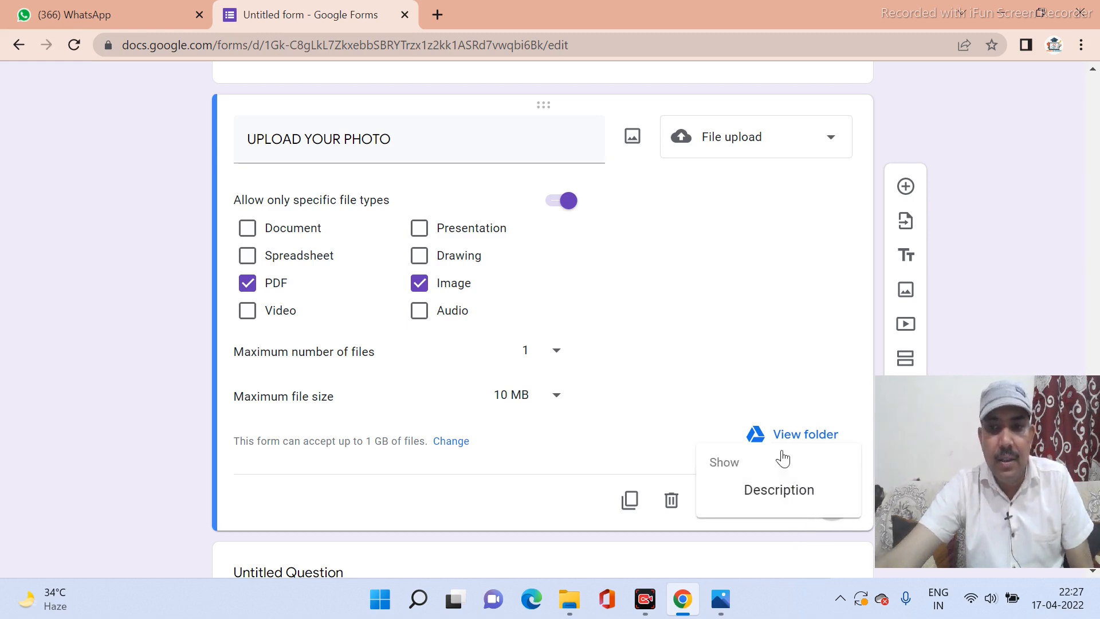
click(770, 385)
click(792, 510)
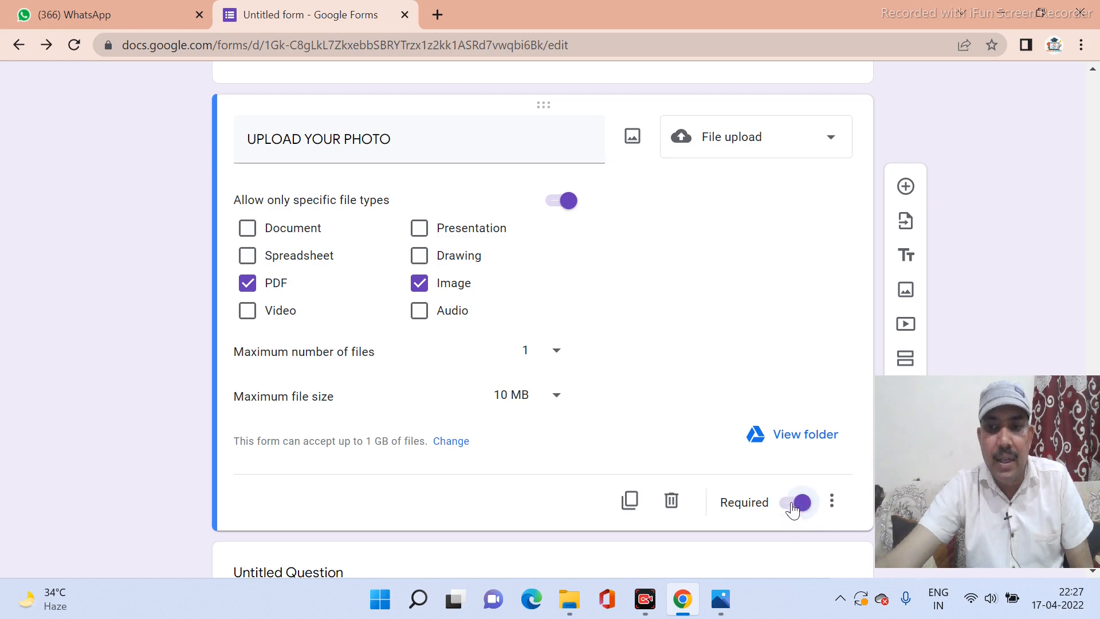
scroll(769, 326, down, 2)
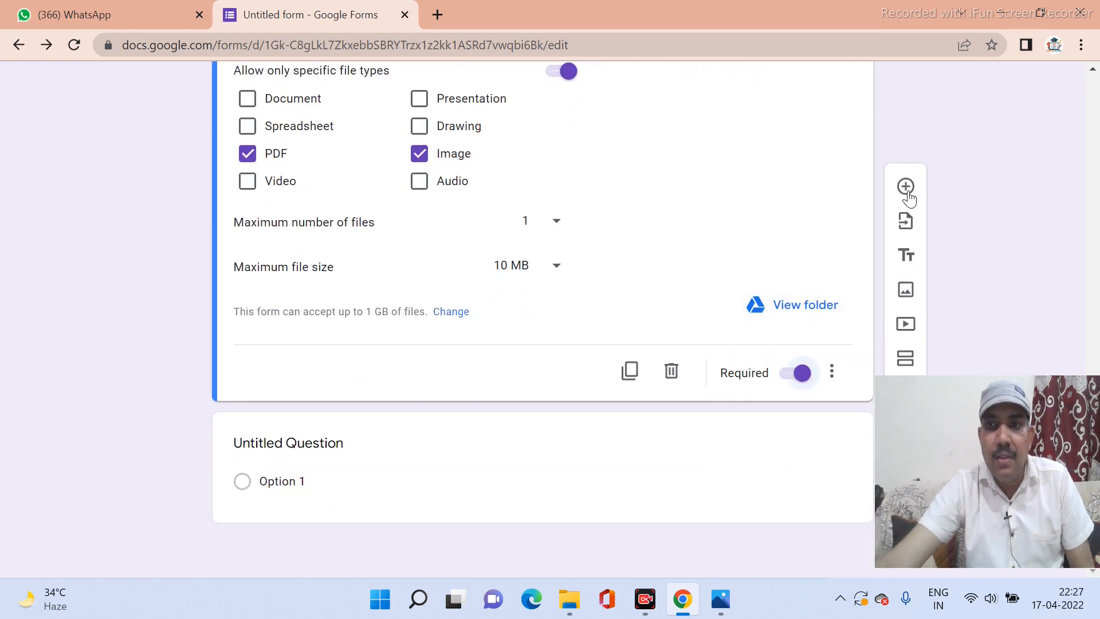
Add a new question titled 'UPLOAD YOUR HIGH SCHOOL CERTIFICATE' after the photo upload.
click(905, 187)
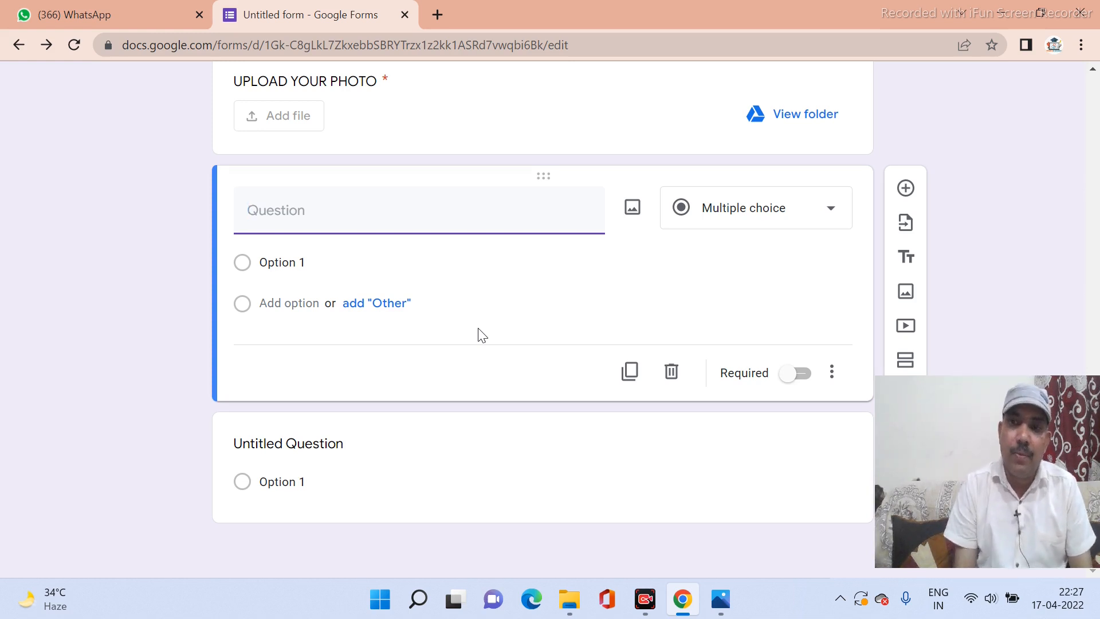
text(UPLOAD)
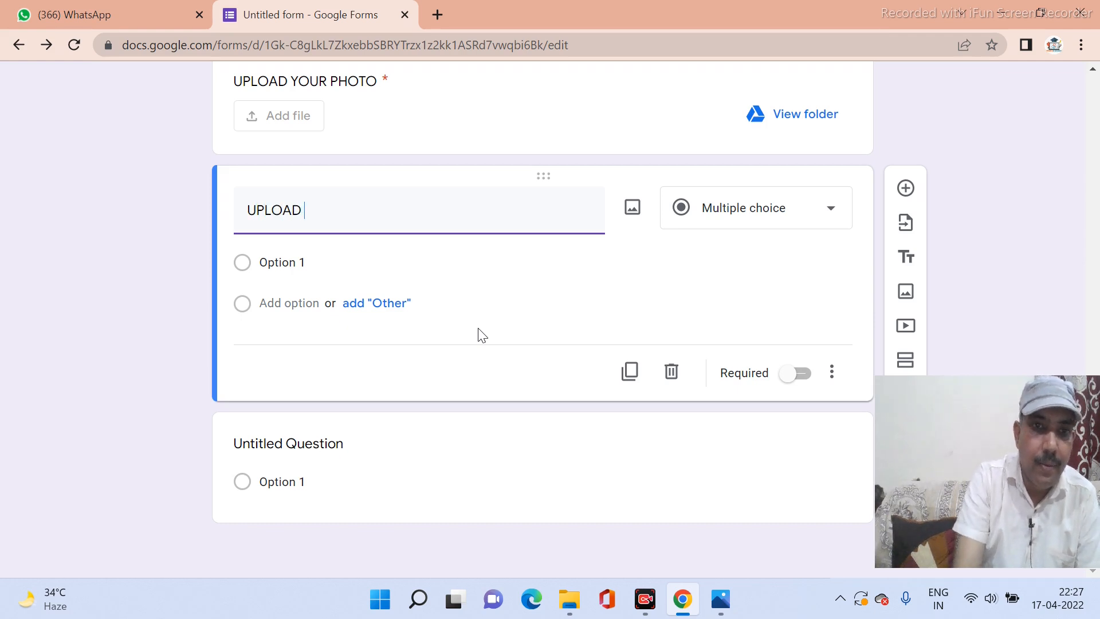
text( YOUR)
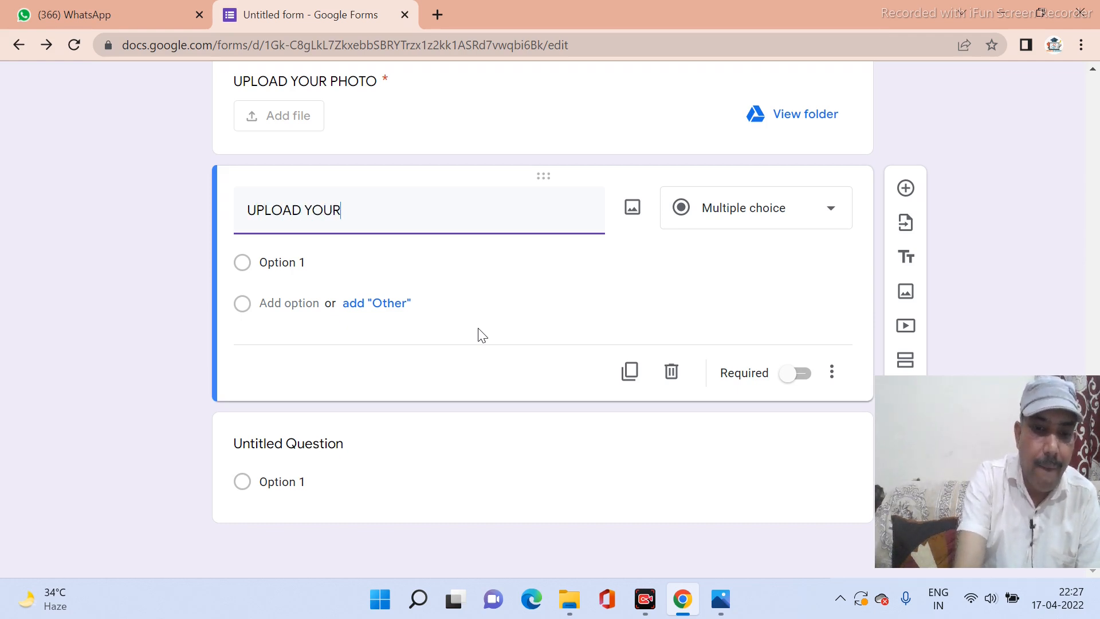
text( HI)
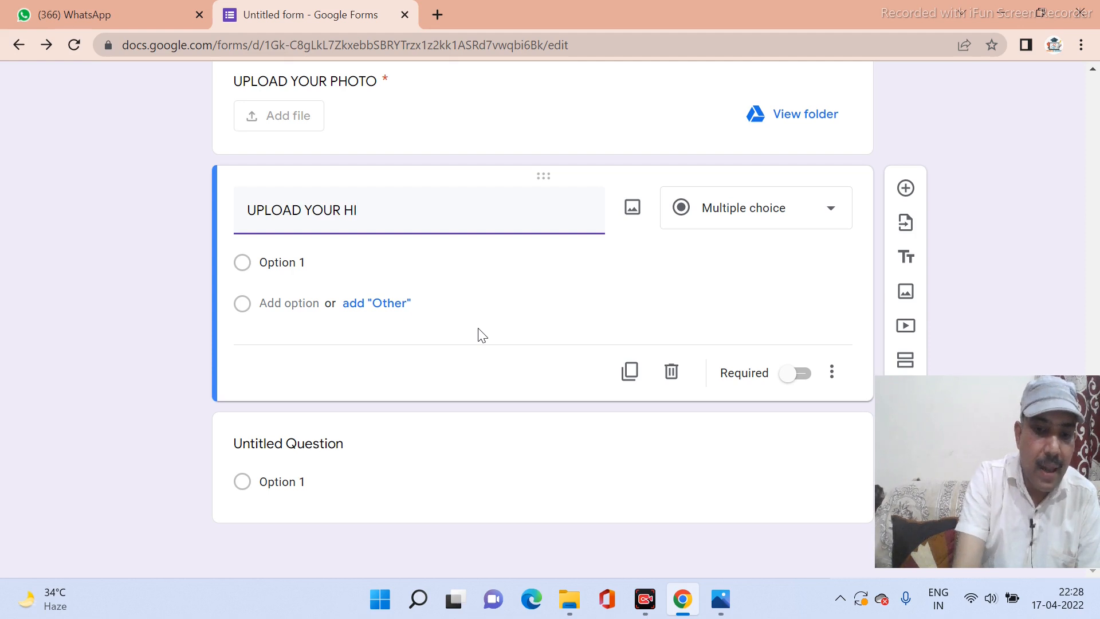
text(GHS)
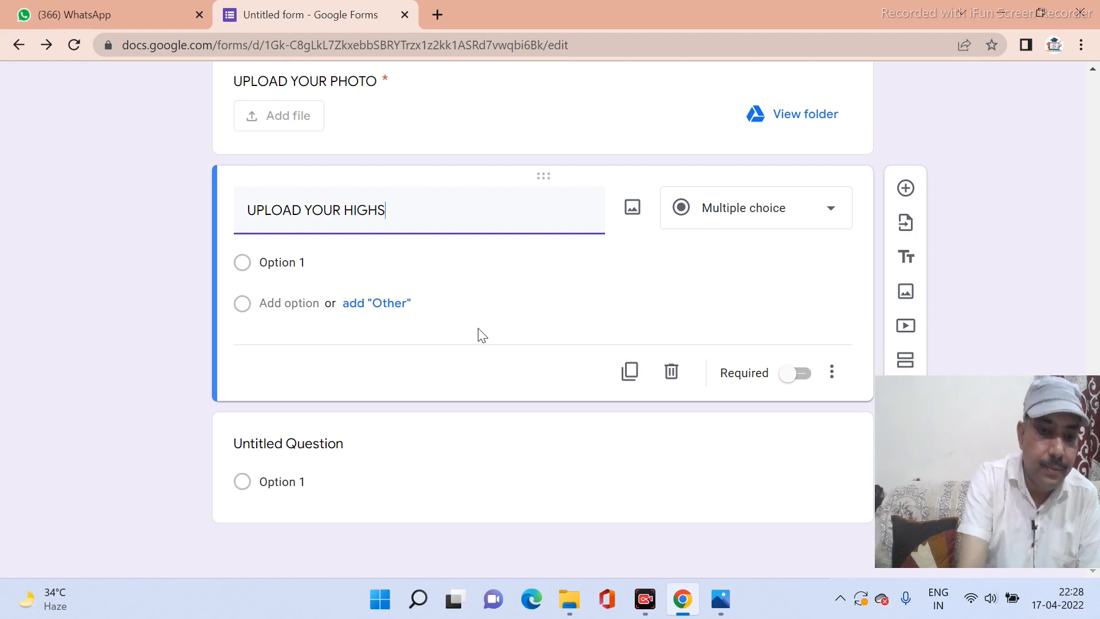
text(CHOOL)
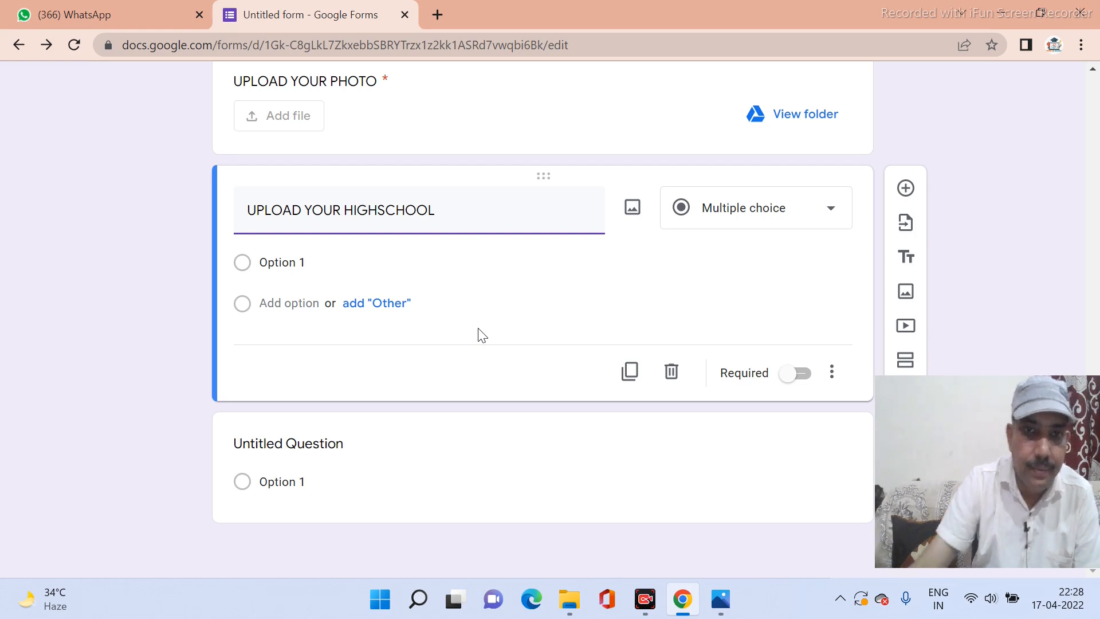
click(379, 207)
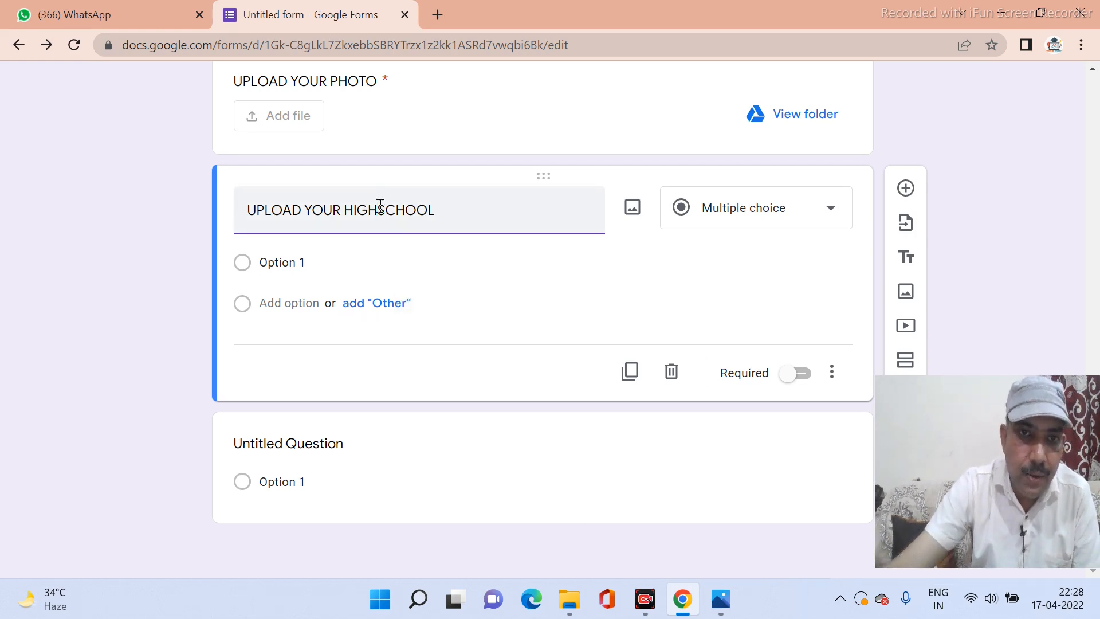
click(444, 210)
text(CE)
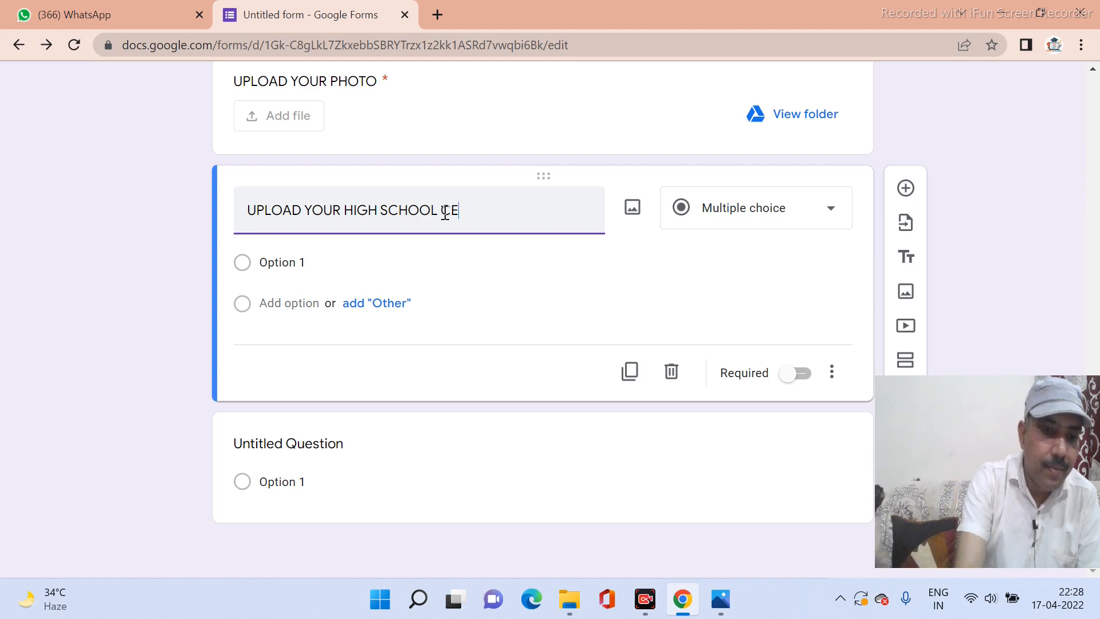
text(RTIFI)
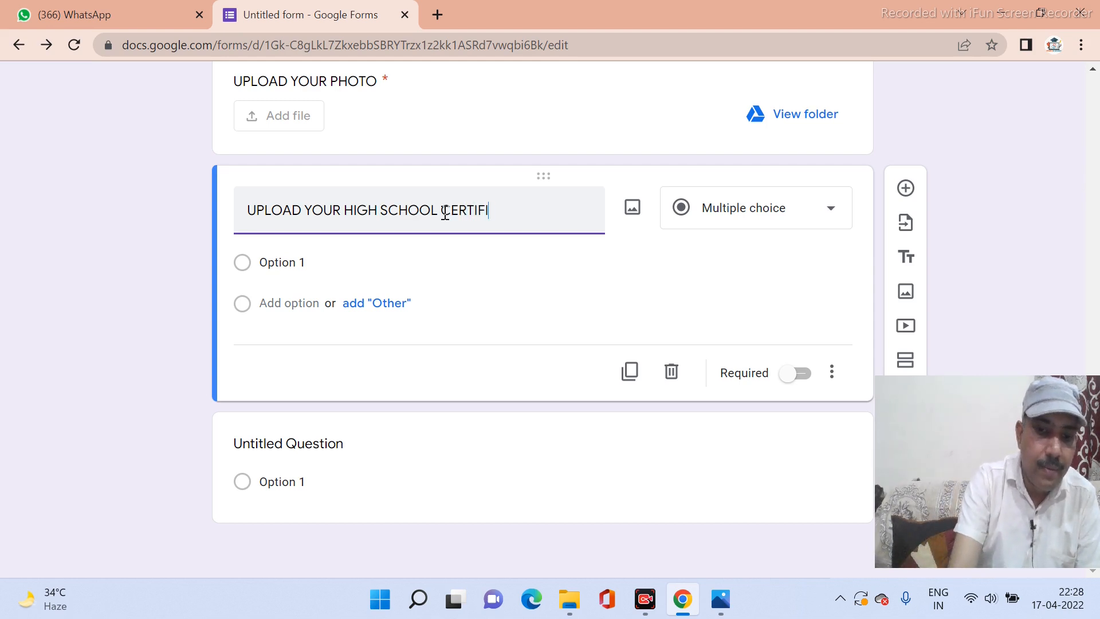
text(CATE)
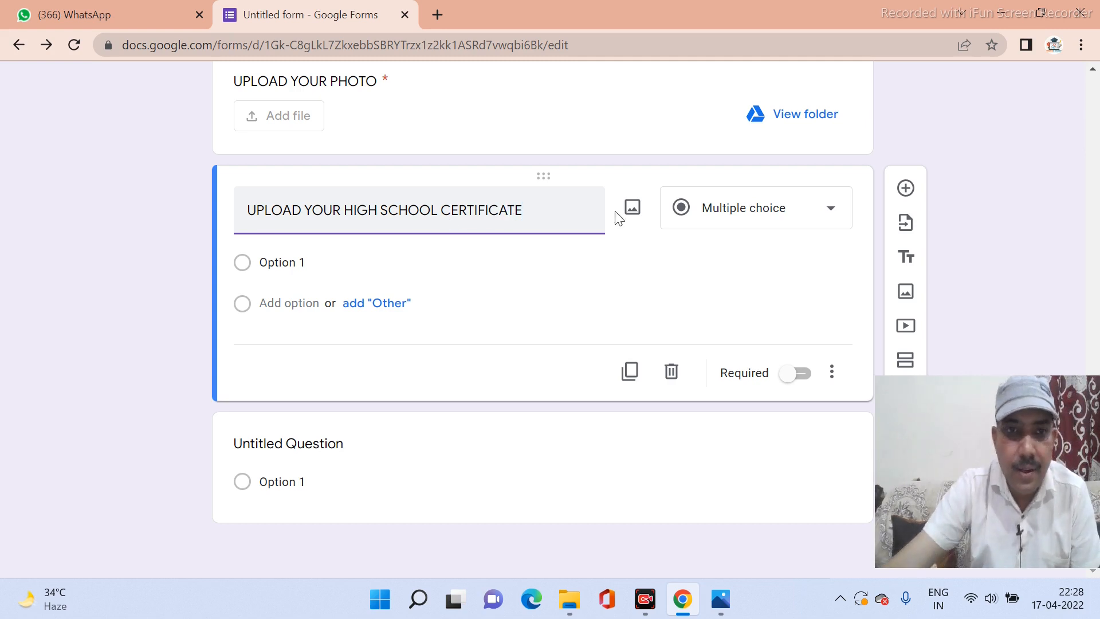
Make it a required file upload accepting only Image and PDF files, then add another question.
click(731, 219)
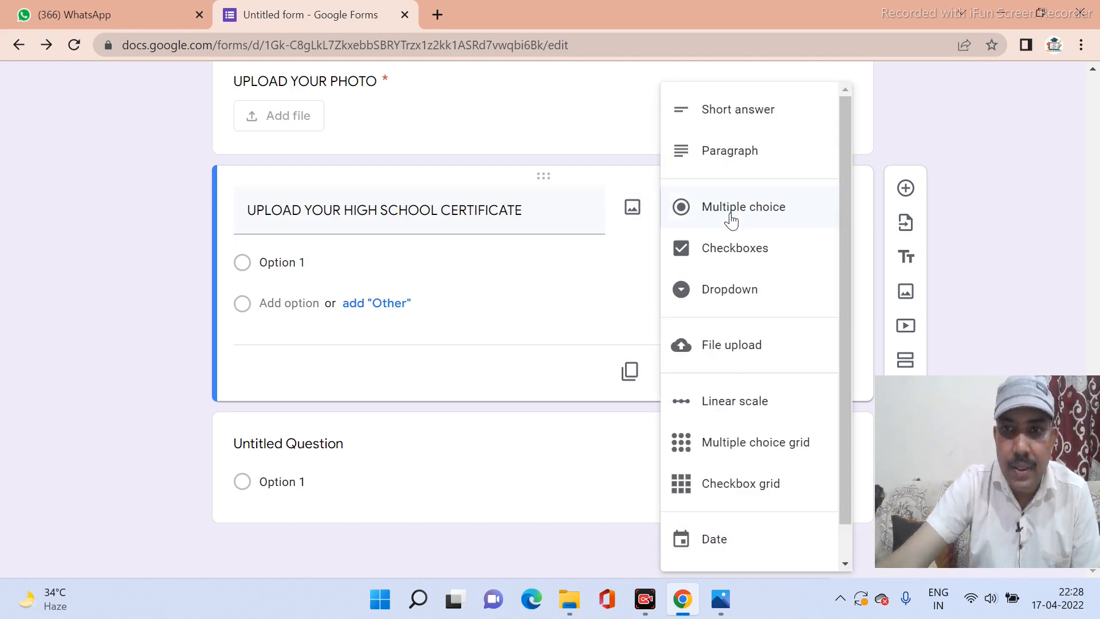
click(730, 345)
scroll(730, 350, down, 3)
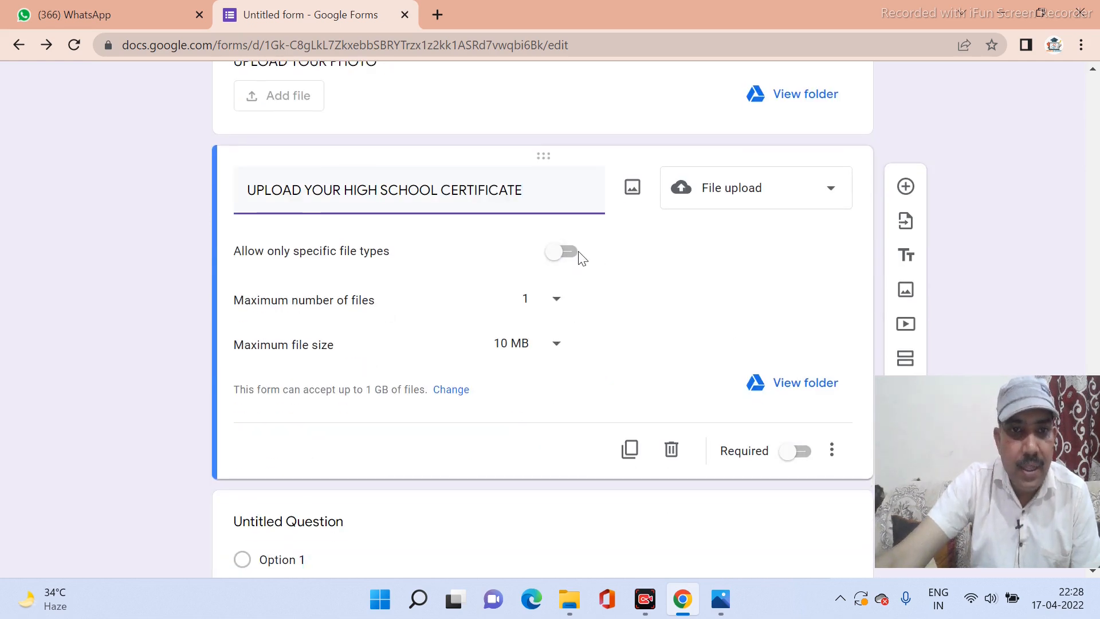
click(575, 260)
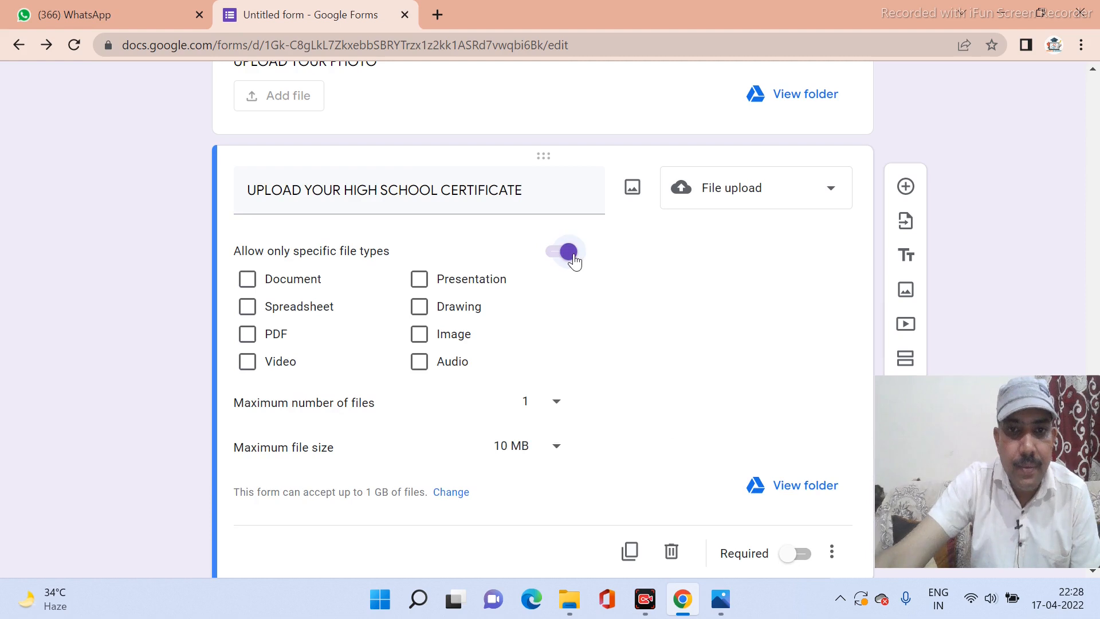
click(418, 344)
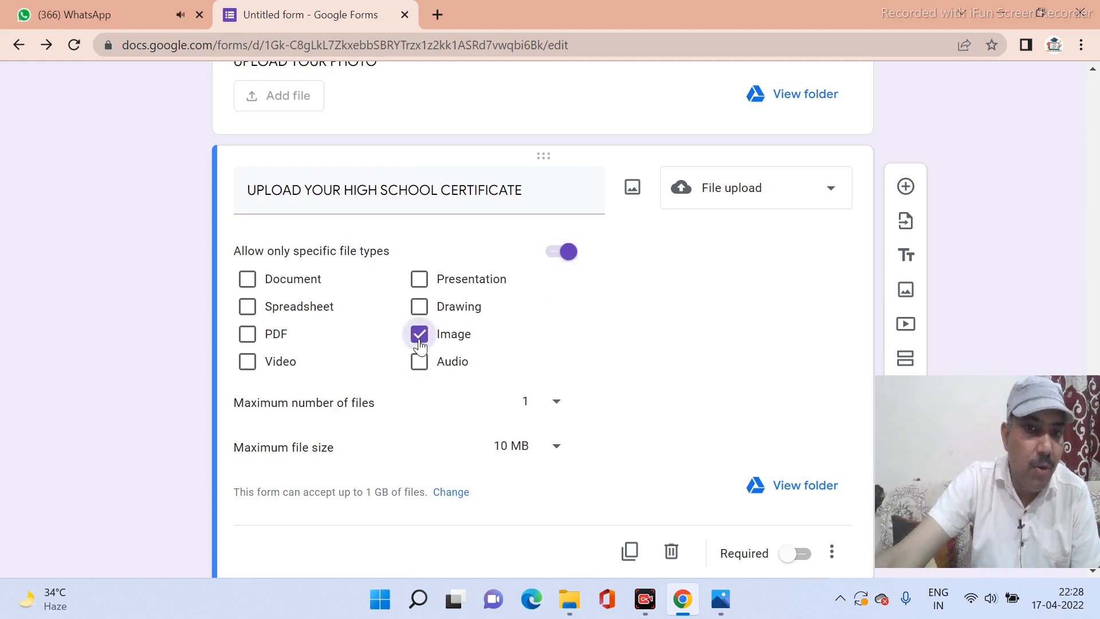
click(247, 360)
click(247, 334)
click(247, 364)
scroll(651, 428, down, 1)
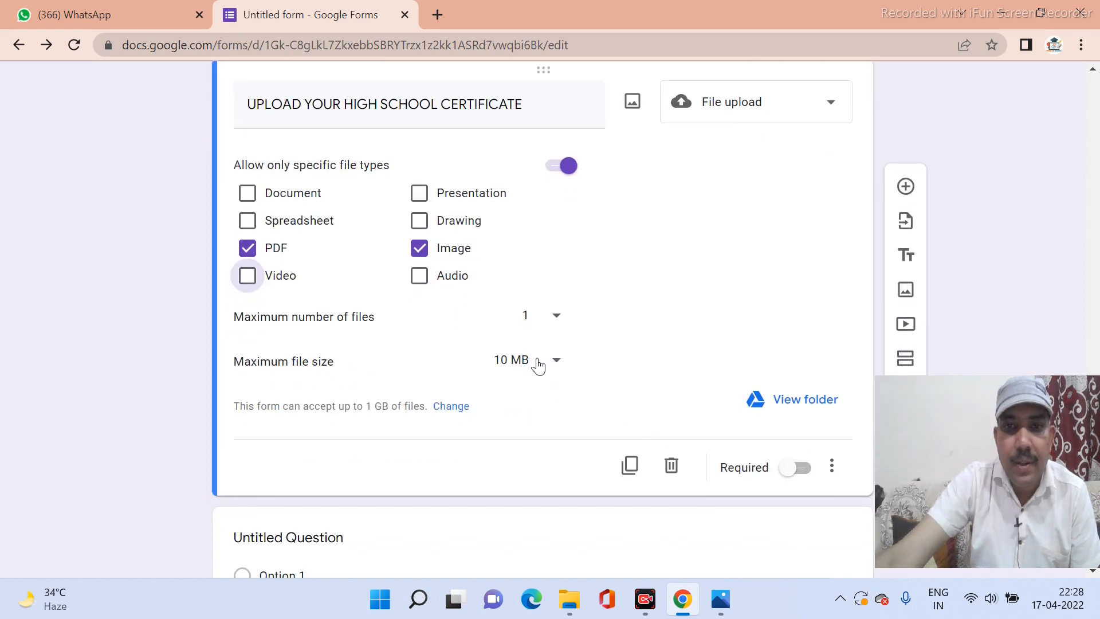
click(806, 473)
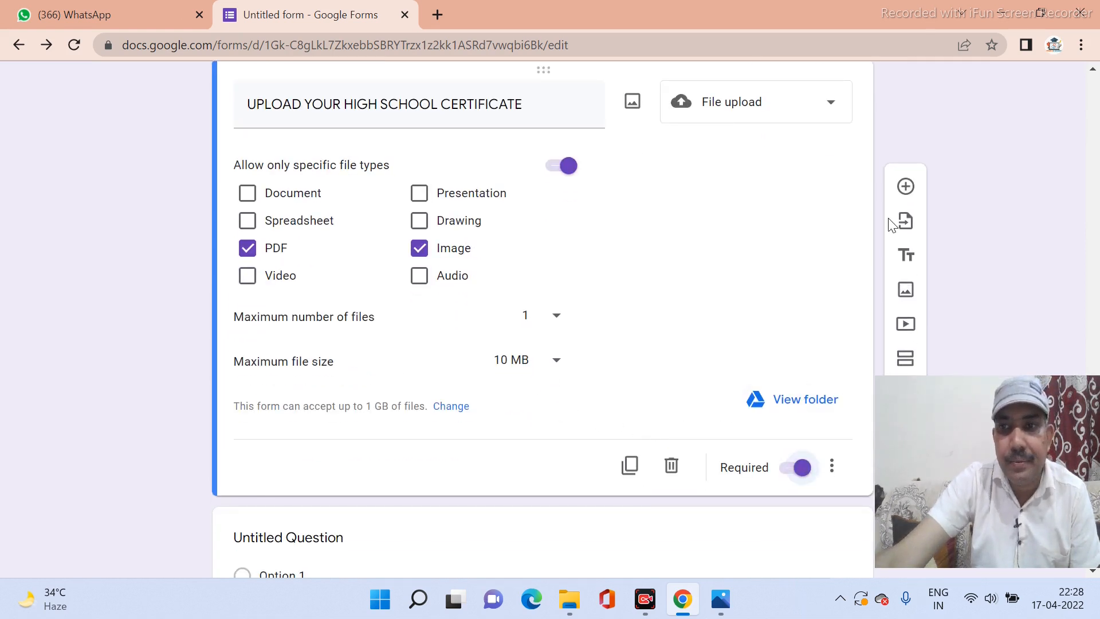
click(906, 189)
scroll(525, 324, up, 4)
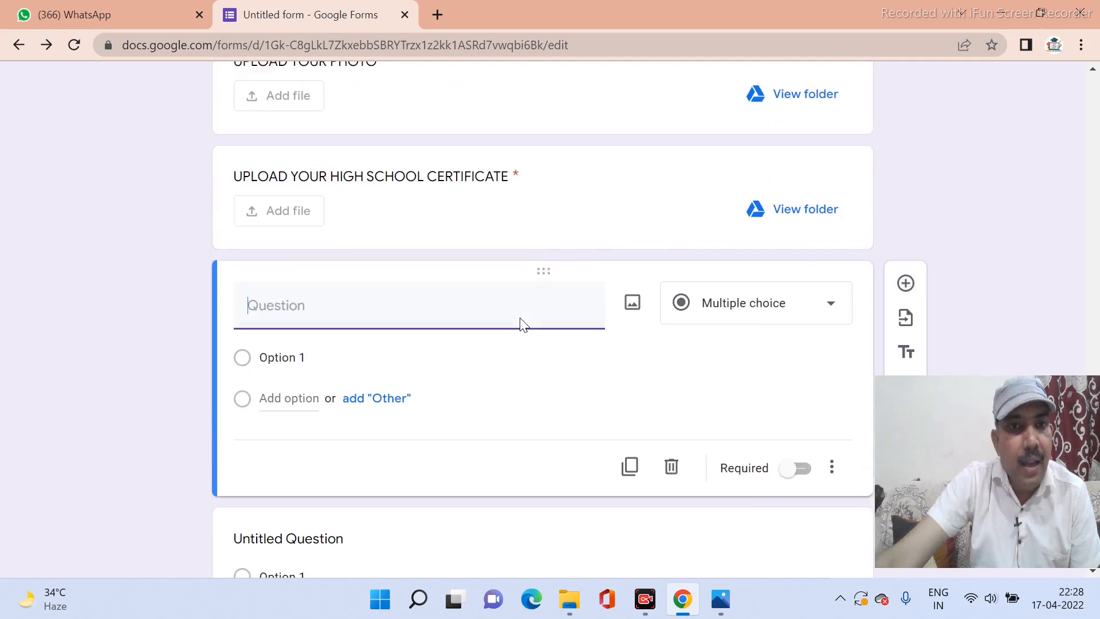
Title the new question 'SAY ABOUT YOUR FAMILY'.
scroll(520, 318, down, 4)
scroll(525, 324, up, 8)
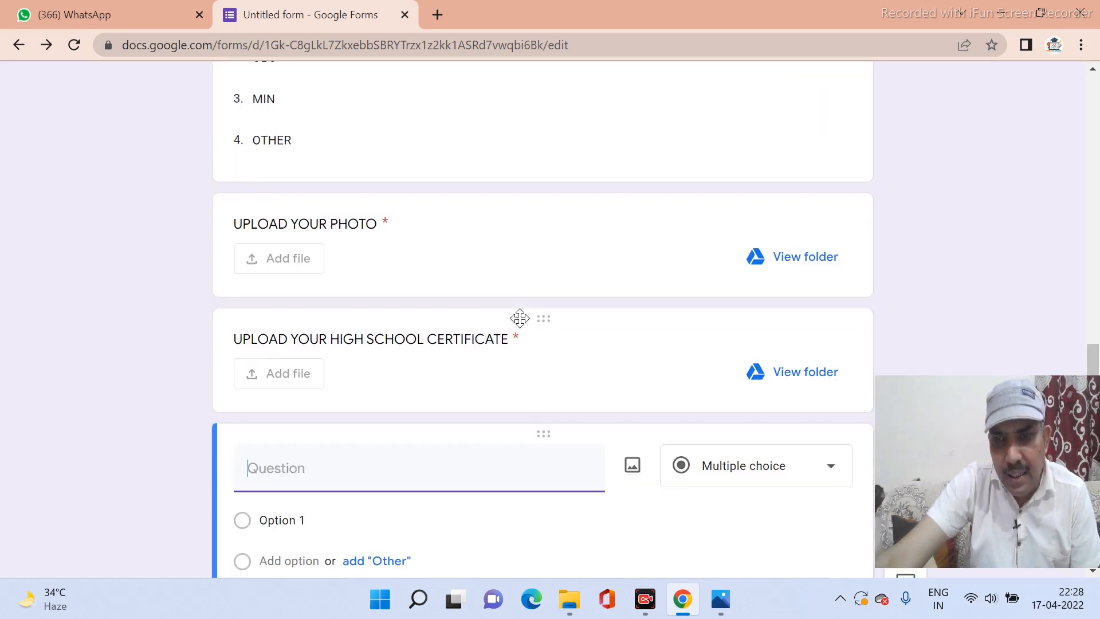
scroll(525, 325, down, 3)
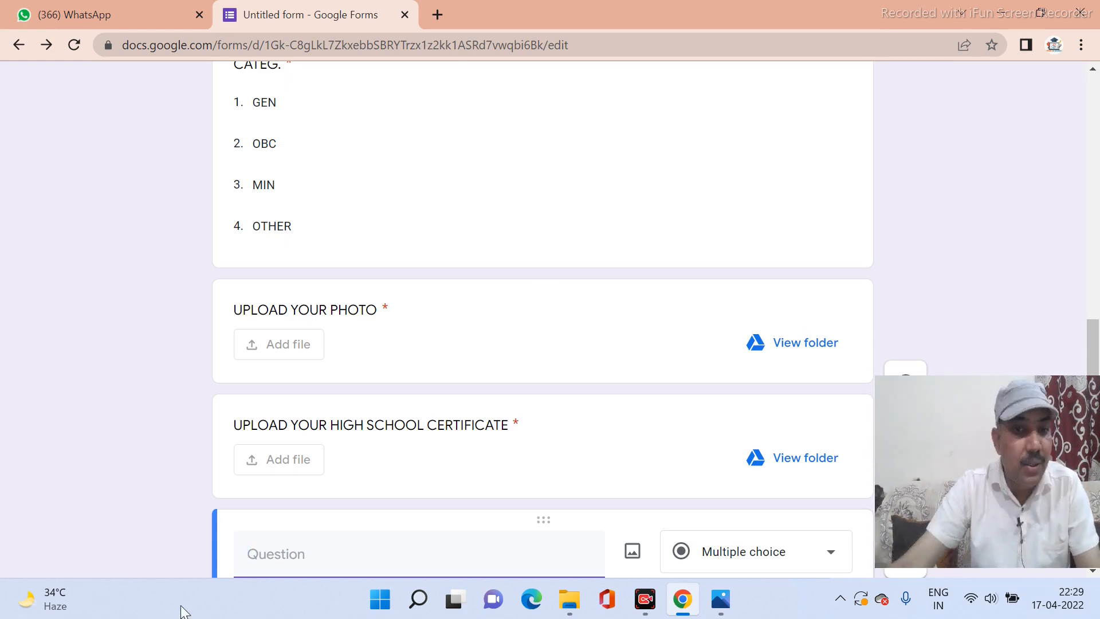
scroll(160, 493, down, 4)
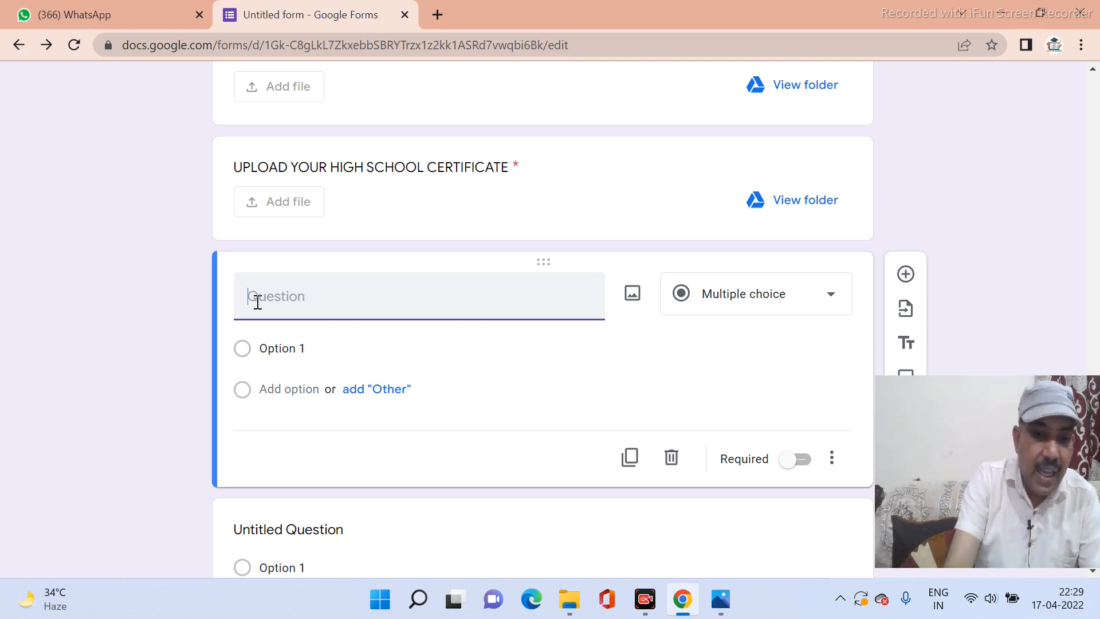
text(EXPRE)
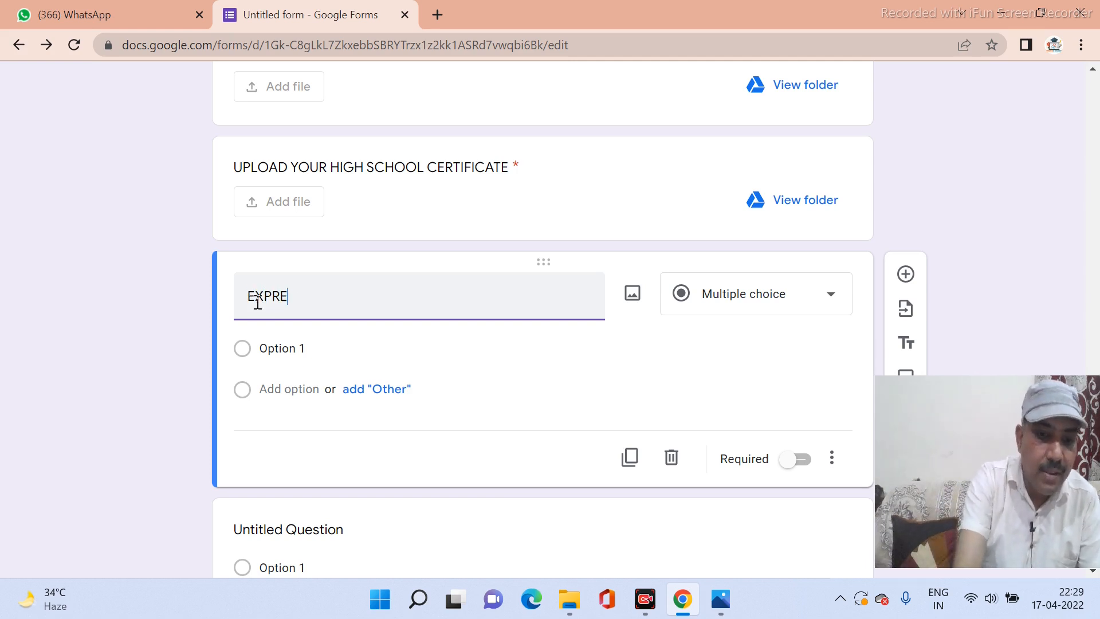
text(SS YOUR)
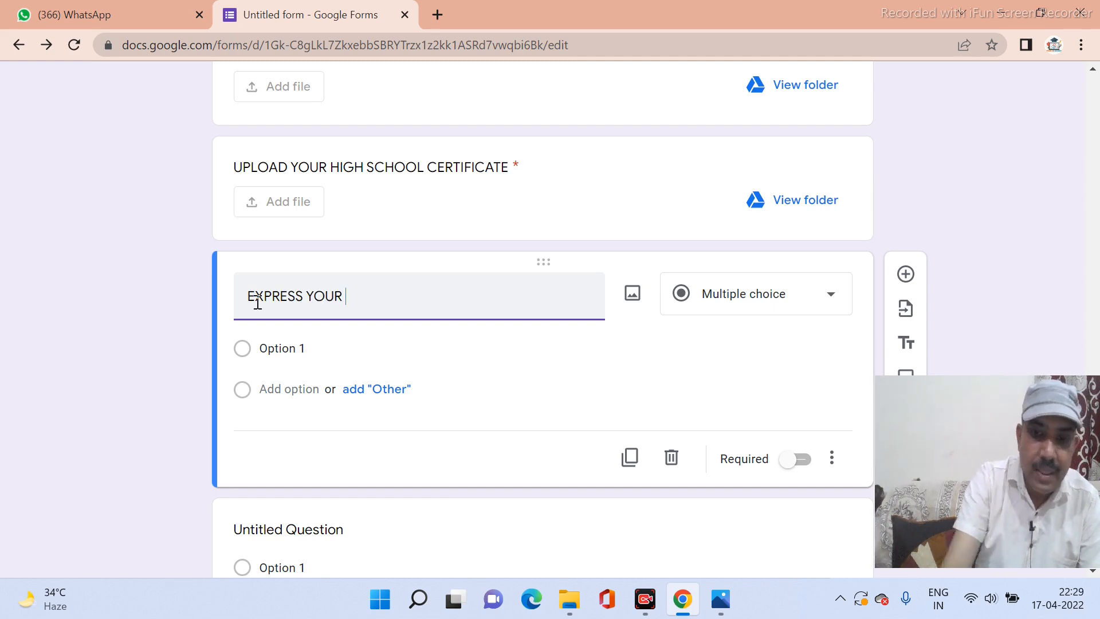
text( SELF)
key(BackSpace)
key(BackSpace)
key(BackSpace)
key(BackSpace)
key(BackSpace)
key(BackSpace)
key(BackSpace)
key(BackSpace)
key(BackSpace)
key(BackSpace)
key(BackSpace)
key(BackSpace)
key(BackSpace)
key(BackSpace)
key(BackSpace)
key(BackSpace)
key(BackSpace)
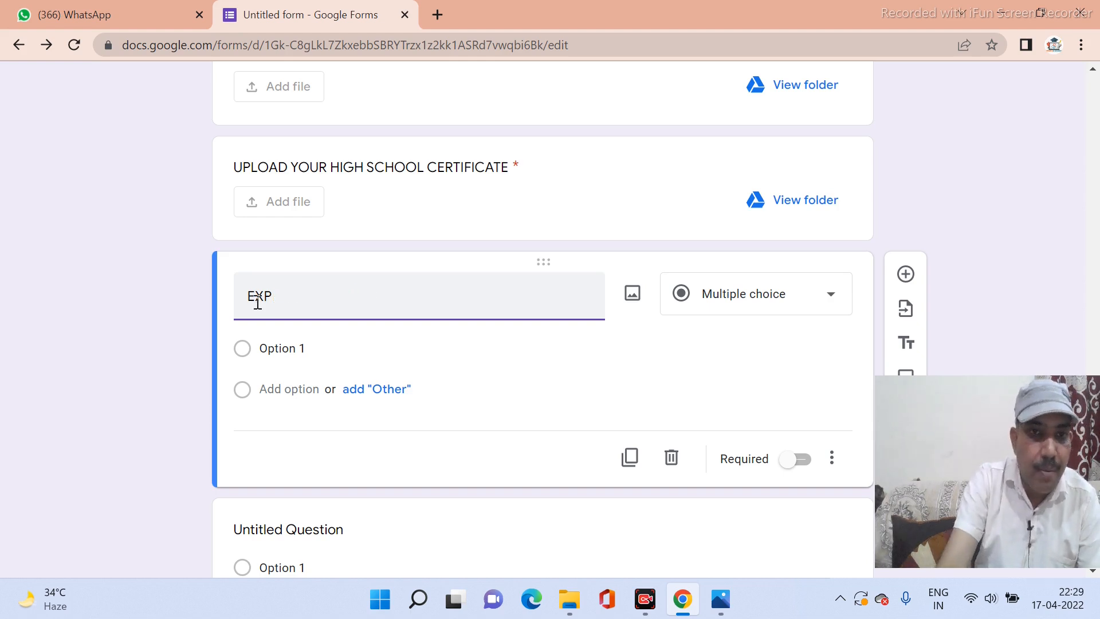
text(SAY)
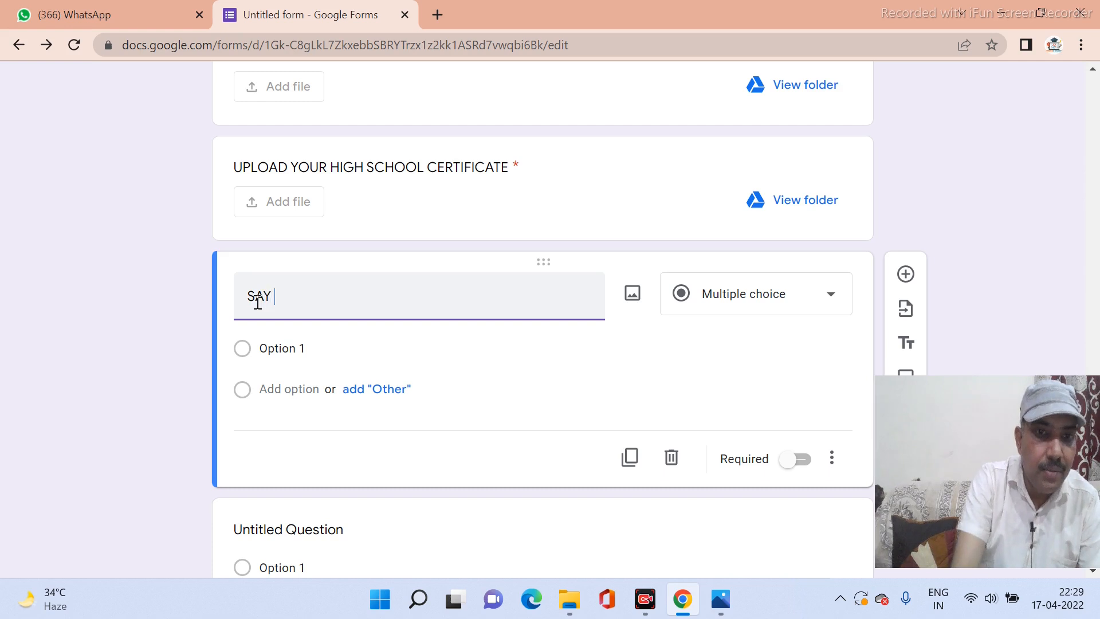
text( AB)
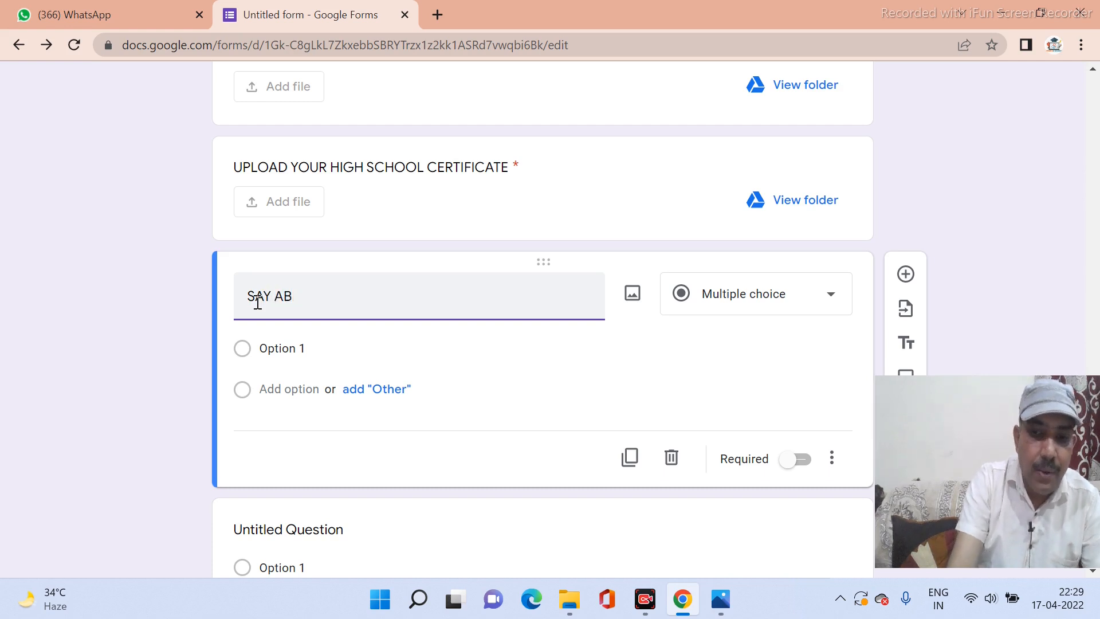
text(OUT)
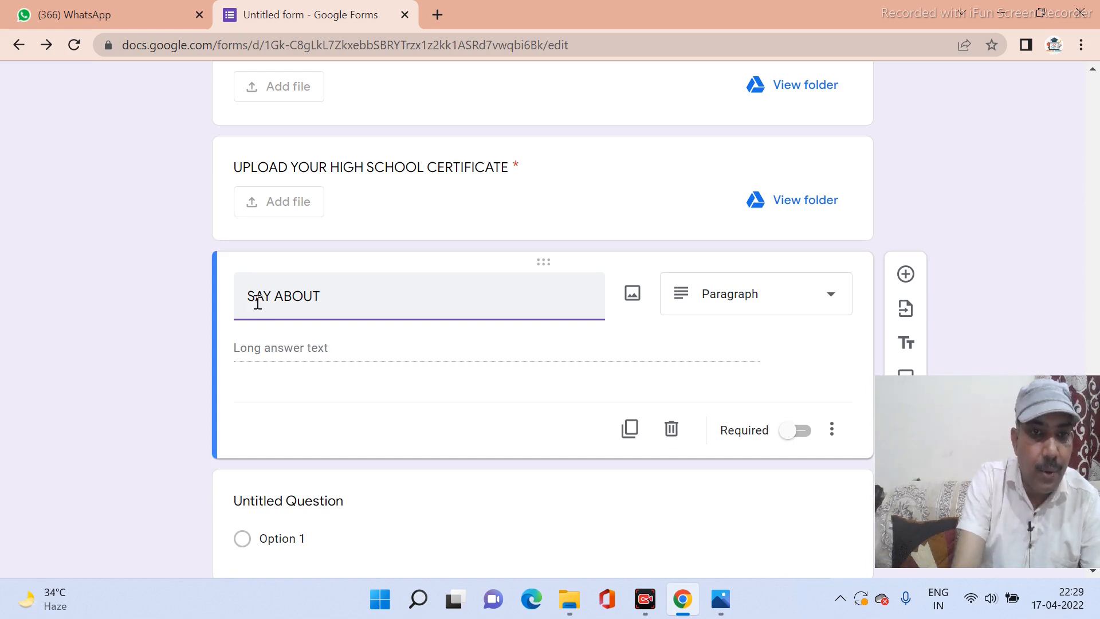
text(YO)
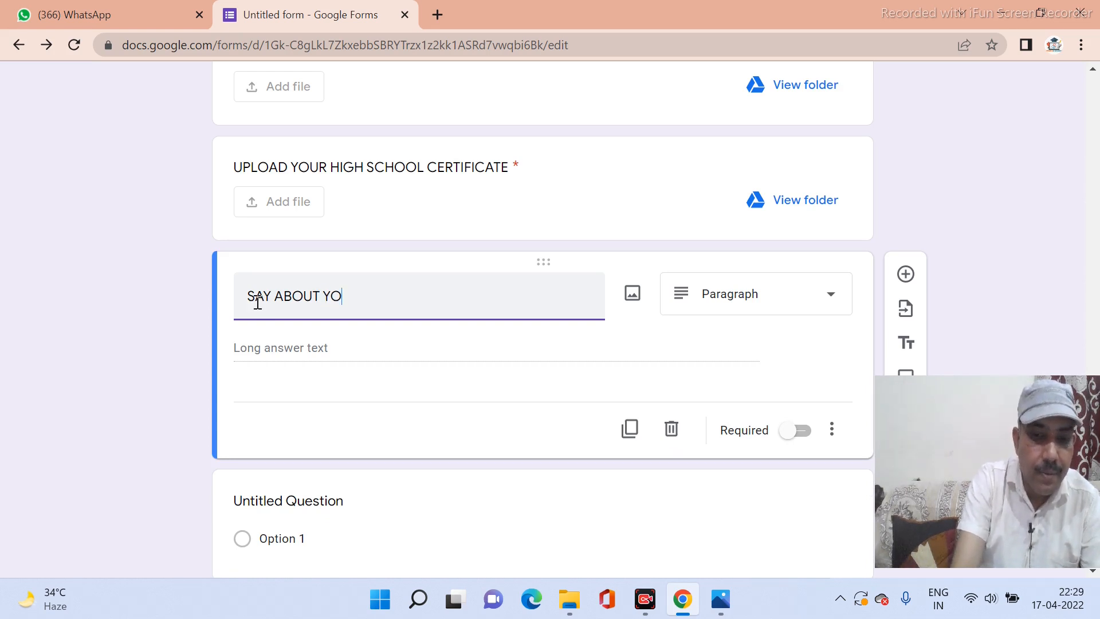
text(UR FAMILY)
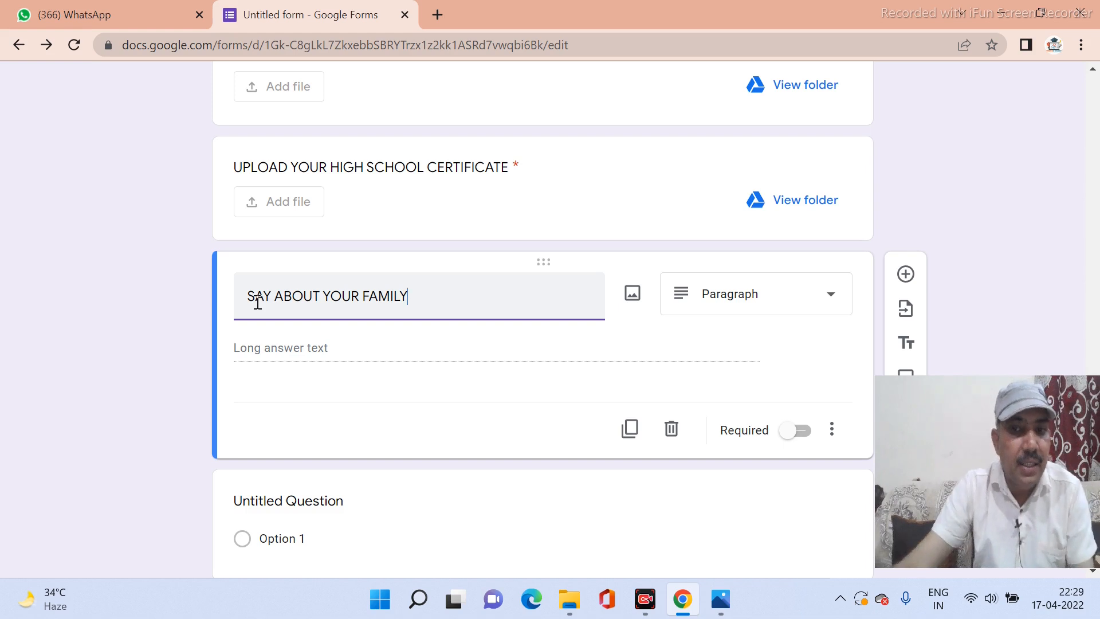
Add the description 'SUBMIT YOUR VIDEO (2 Min)' beneath the question title.
click(834, 436)
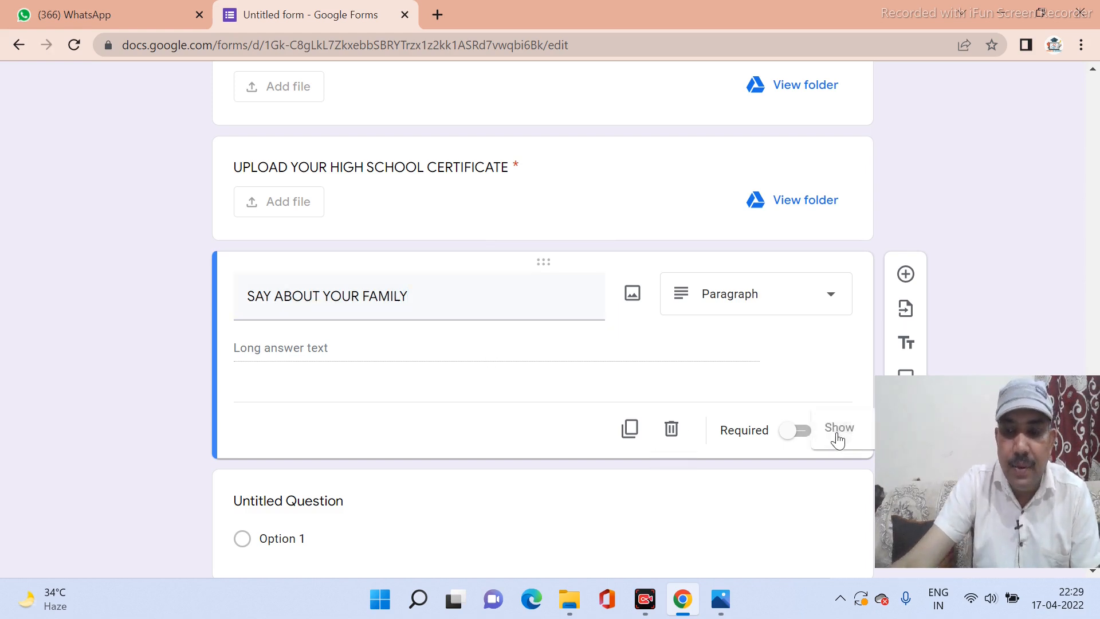
click(700, 379)
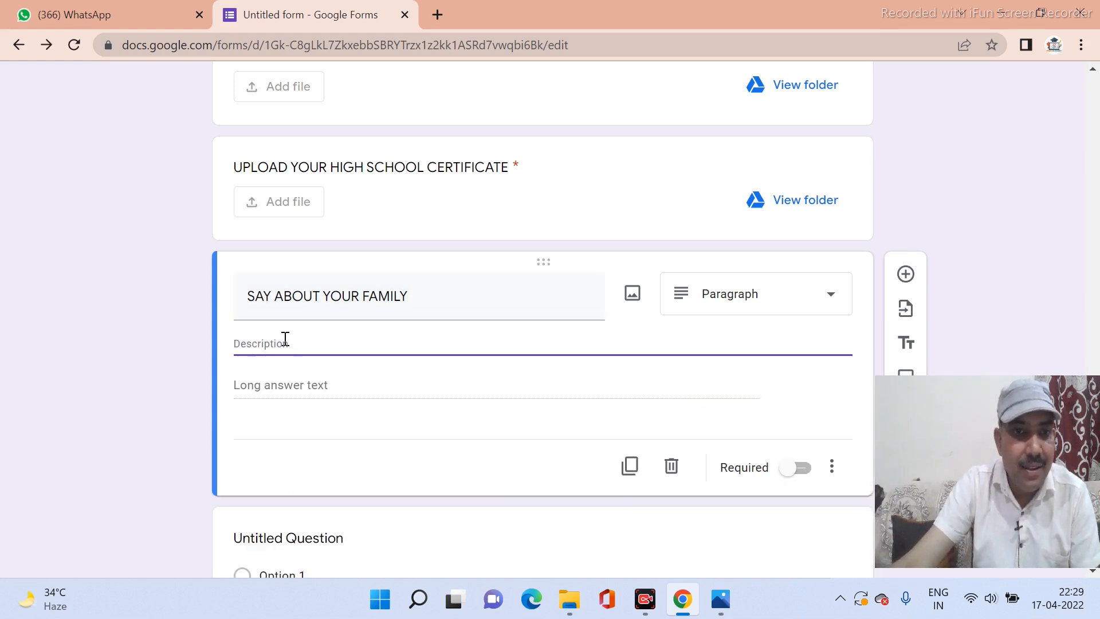
text(SUBMIT)
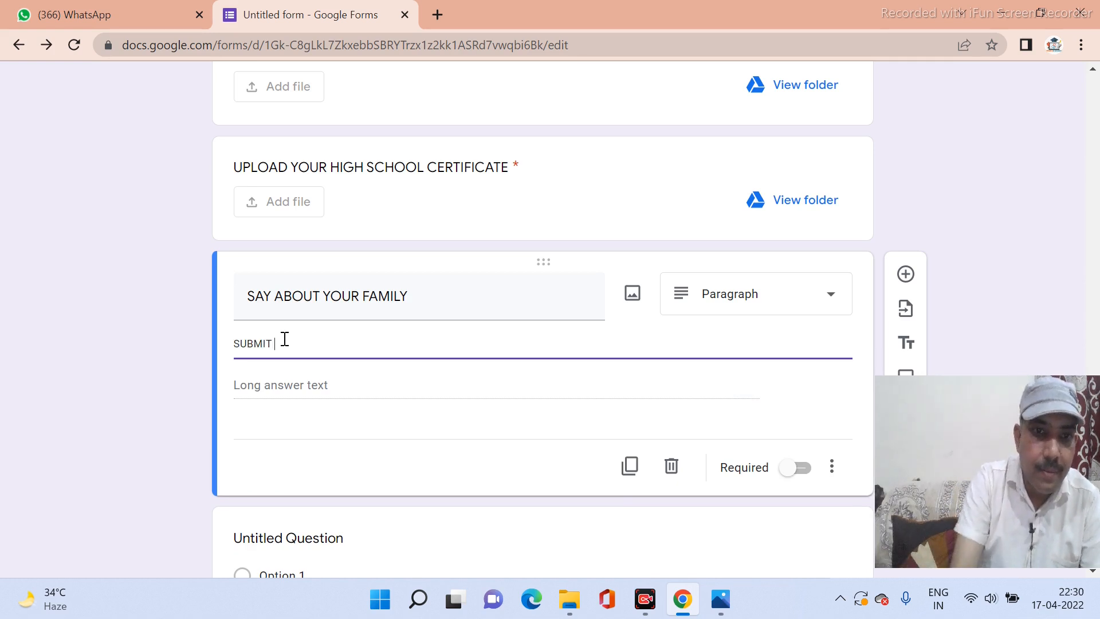
text( YOU)
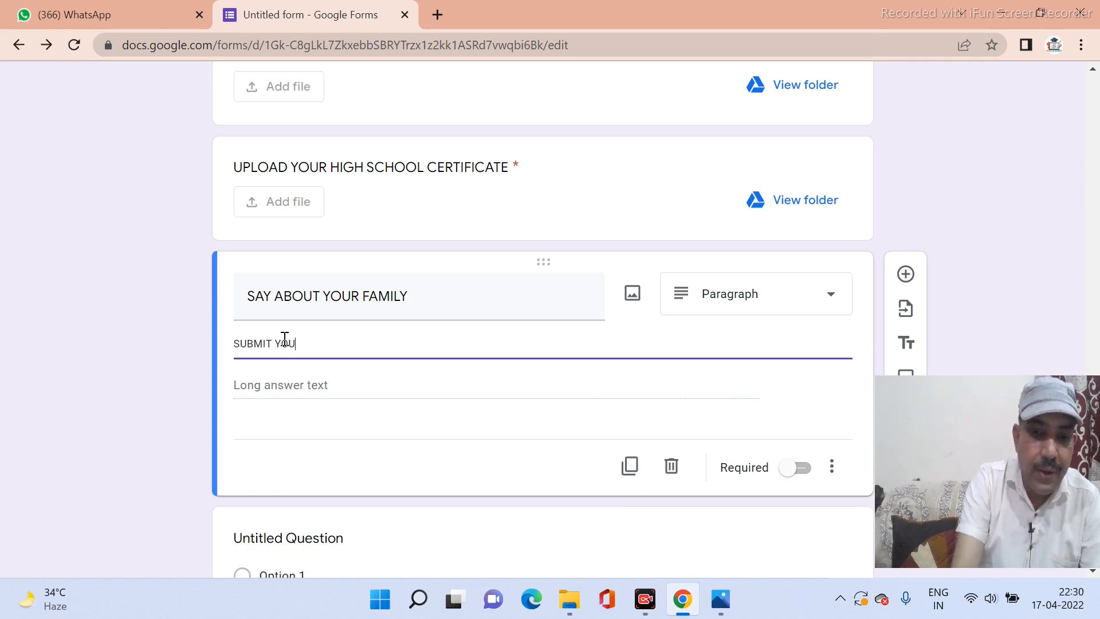
text(R VI)
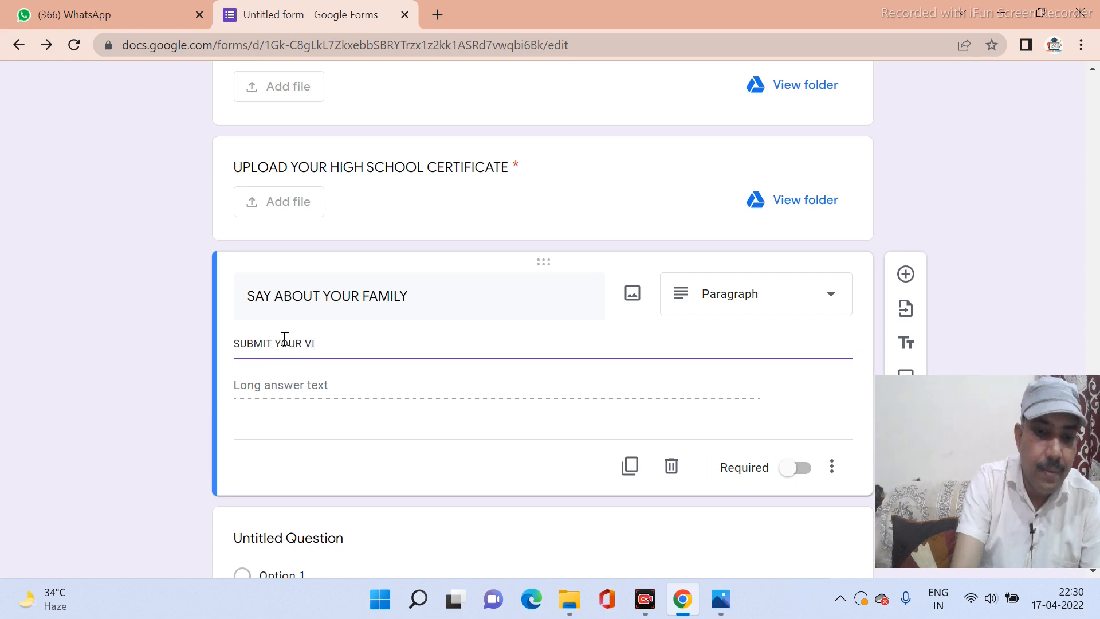
text(DEO)
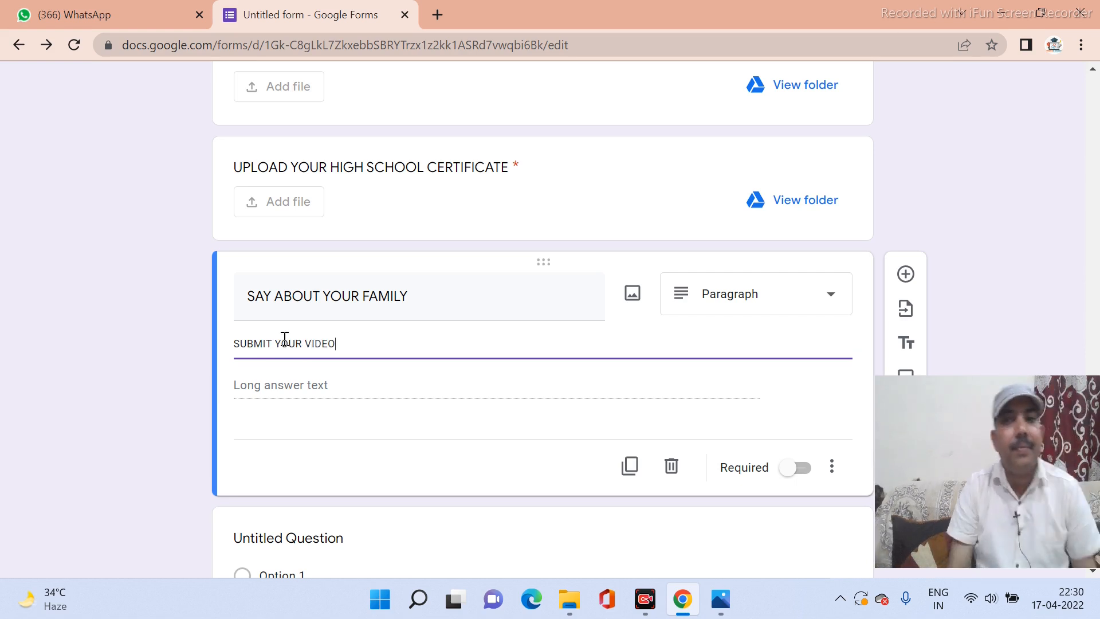
text( (2 )
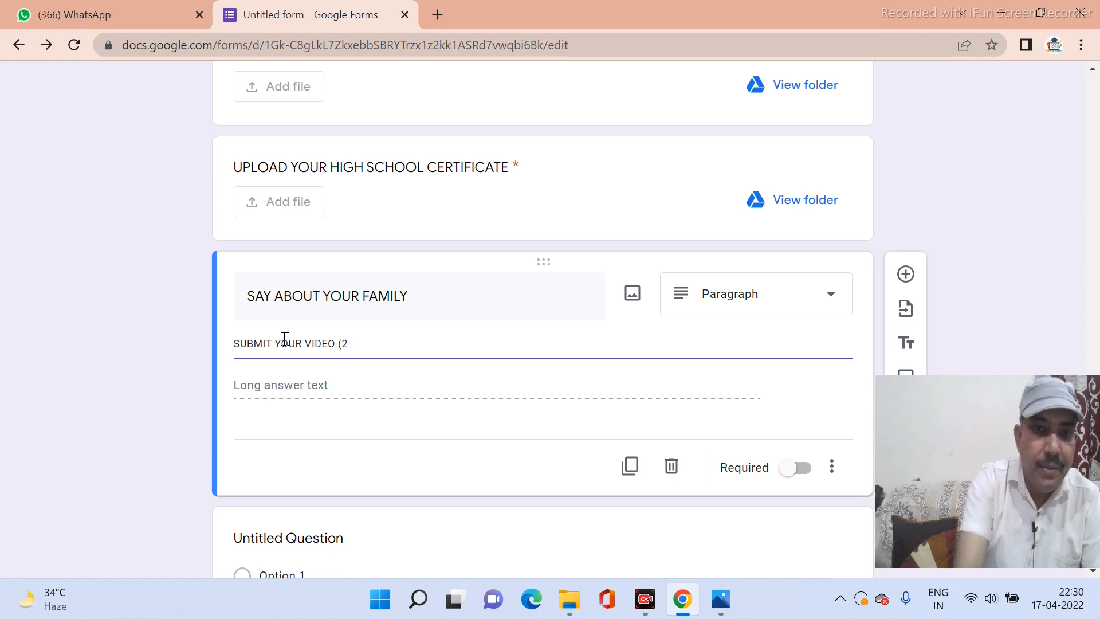
text(Min)
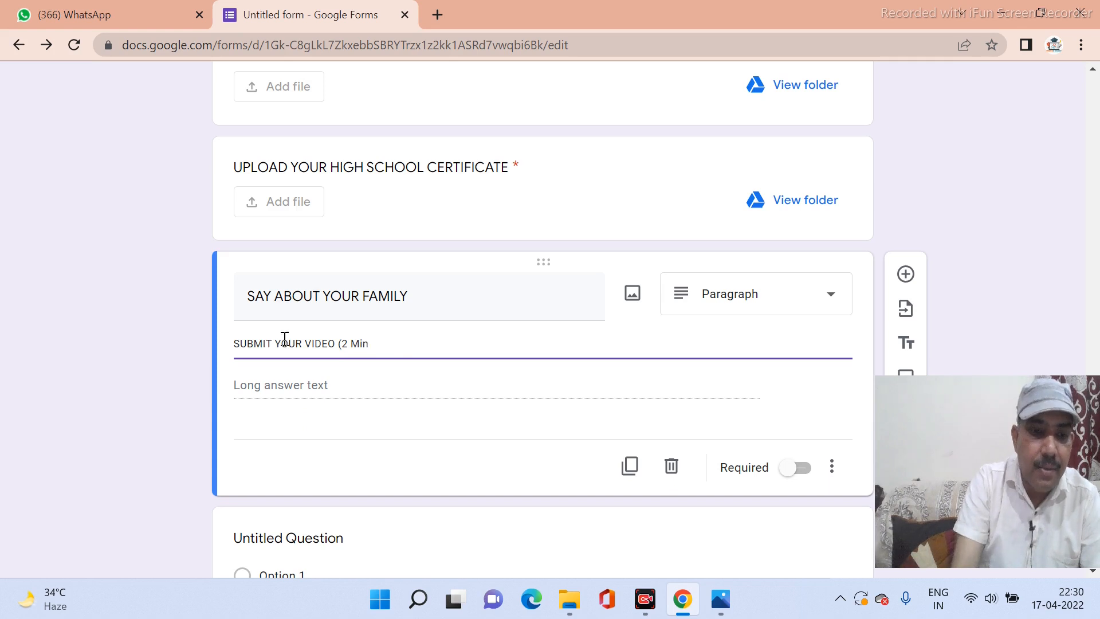
text())
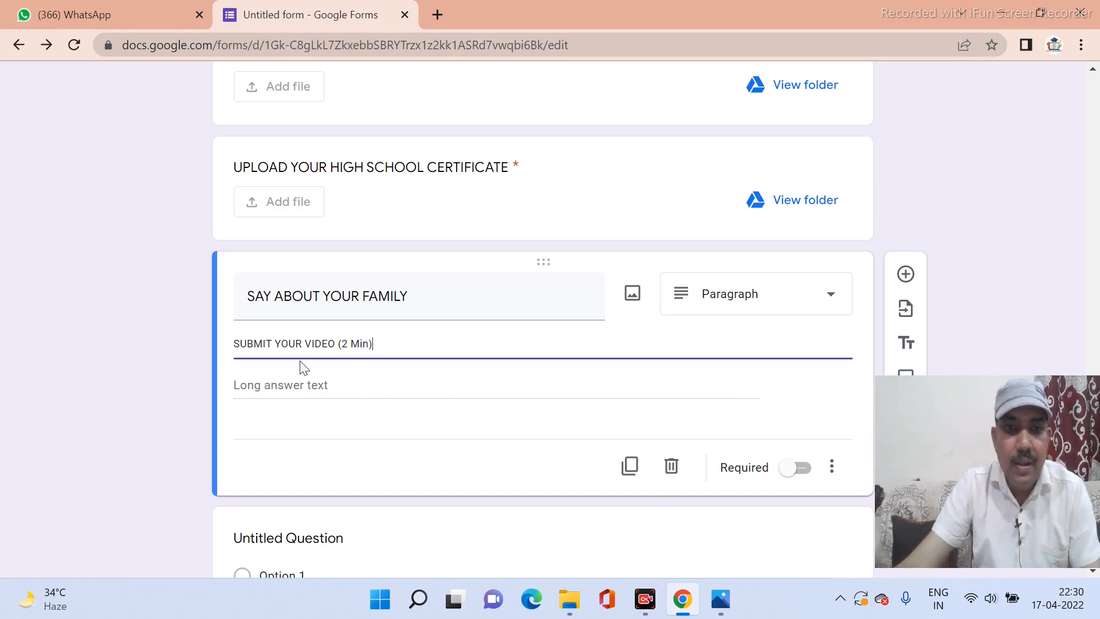
Turn SAY ABOUT YOUR FAMILY into a required video-only file upload, up to 100 MB.
click(788, 297)
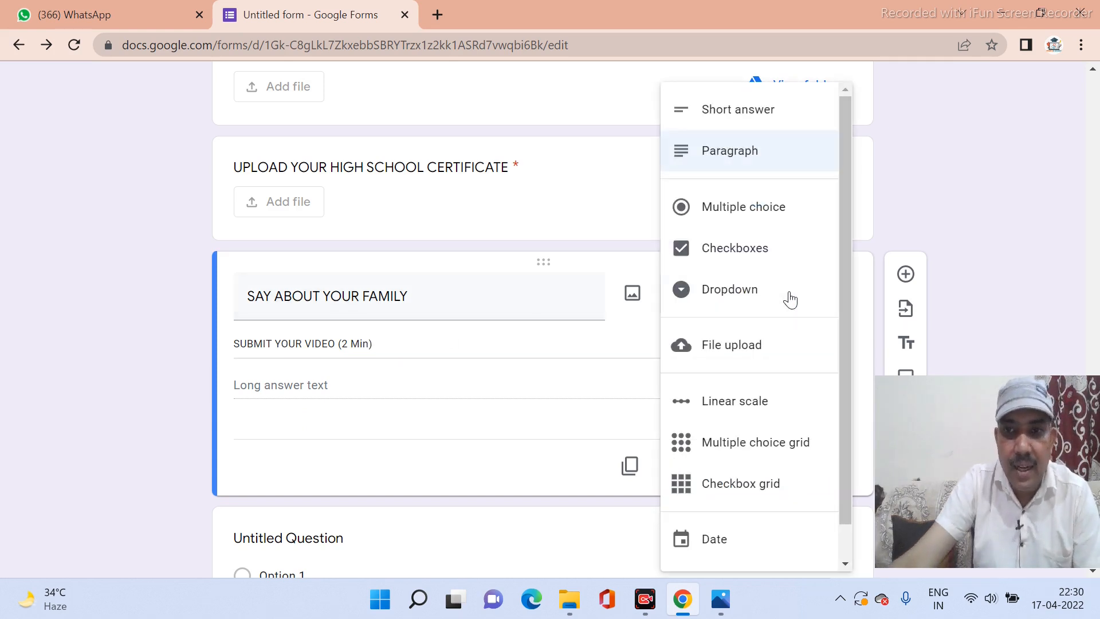
click(766, 350)
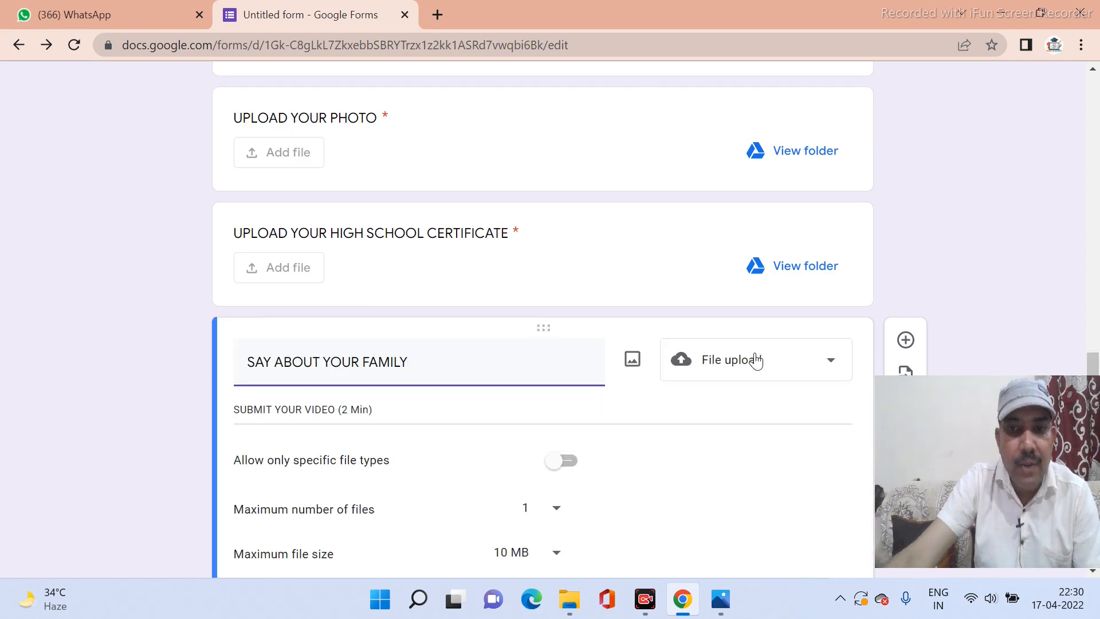
scroll(694, 401, down, 1)
click(572, 381)
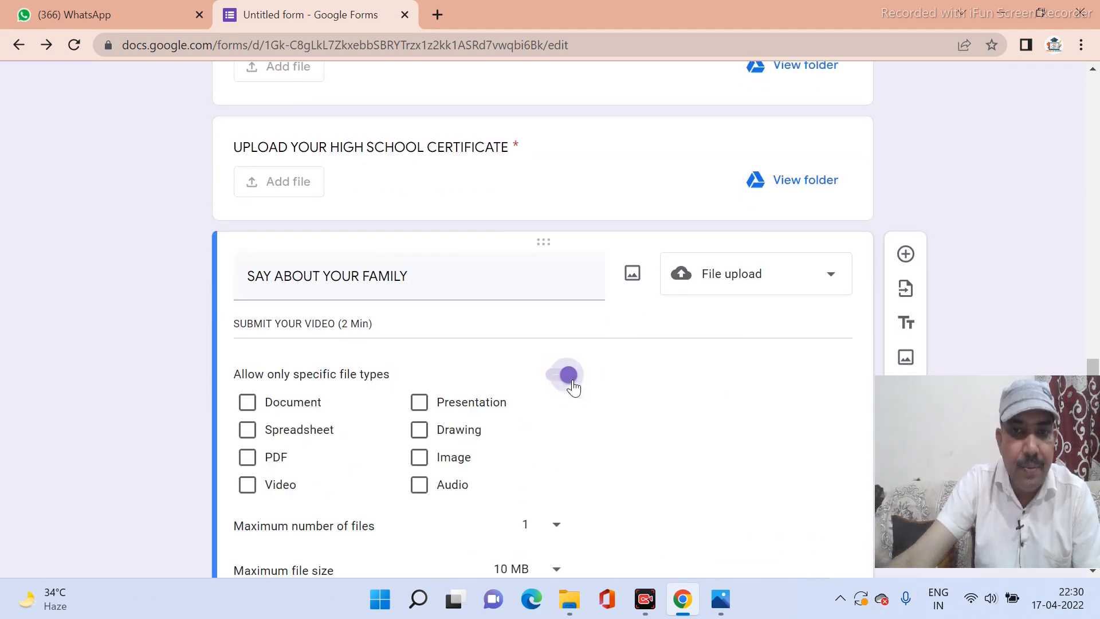
click(248, 487)
scroll(401, 470, down, 3)
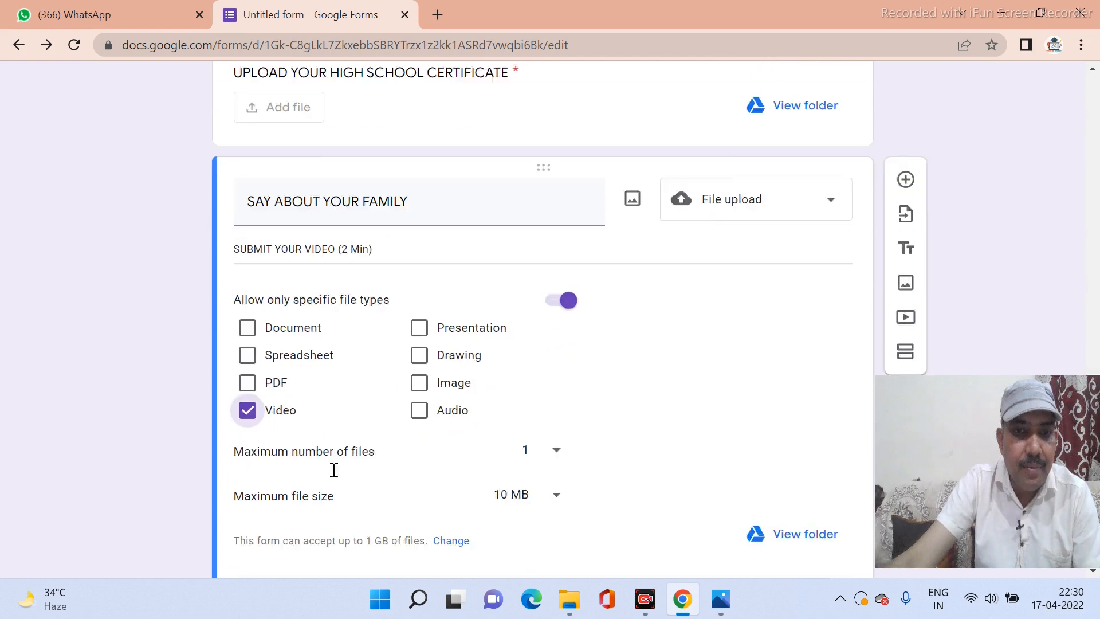
click(541, 400)
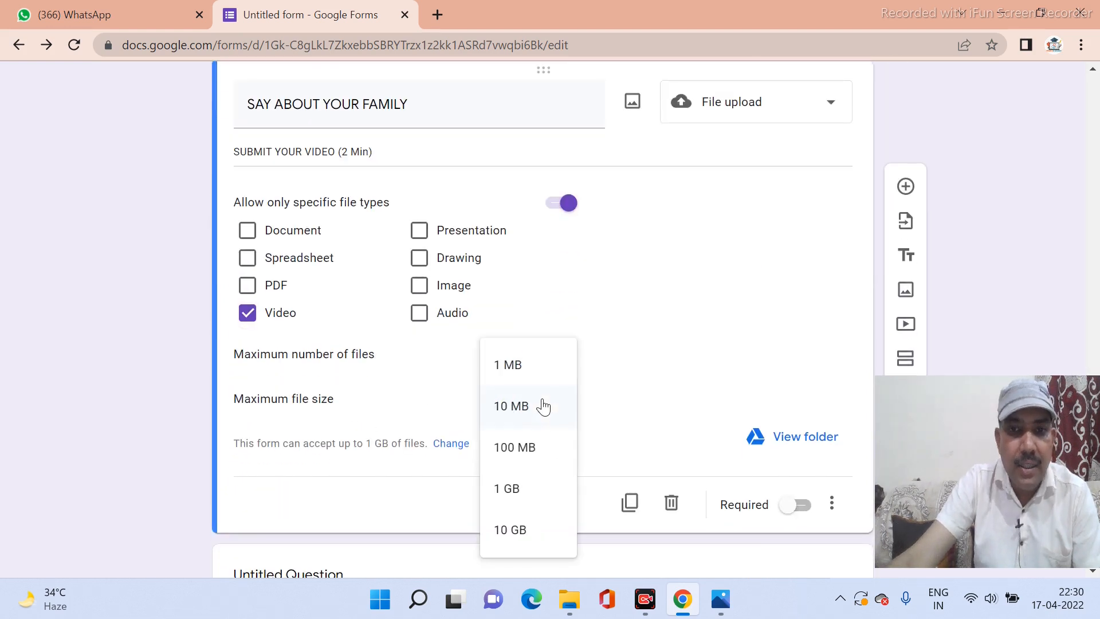
click(532, 453)
click(549, 411)
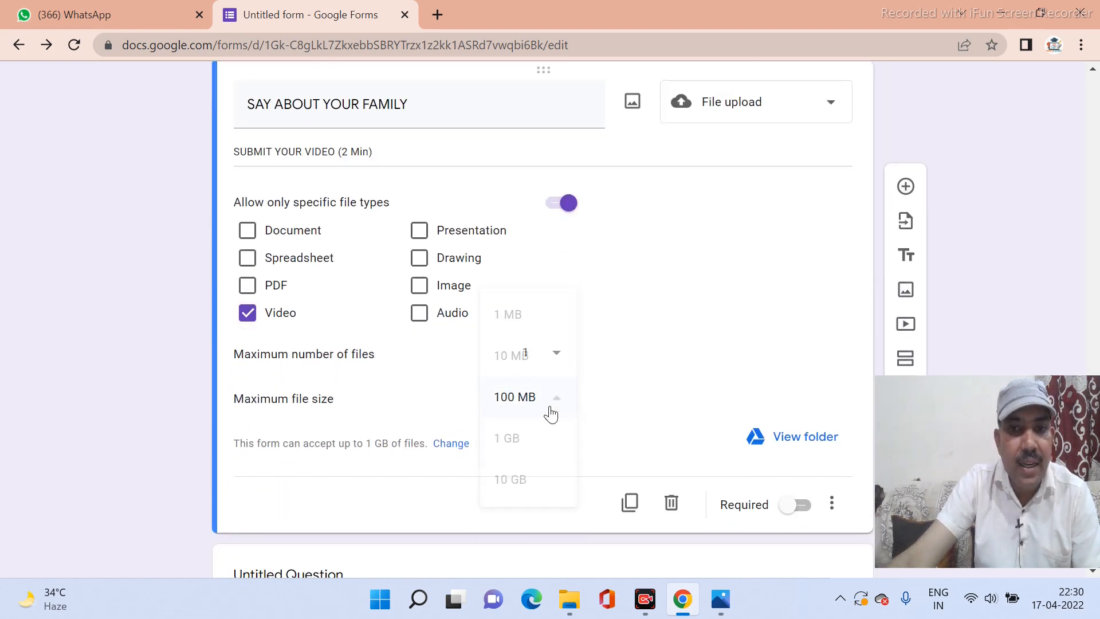
click(538, 416)
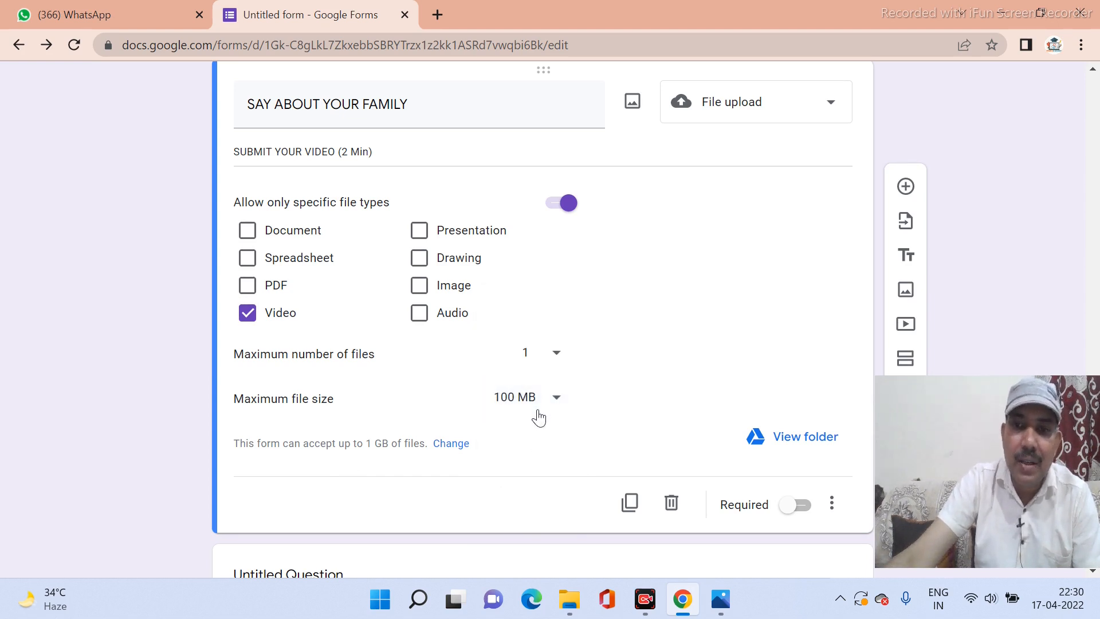
click(796, 505)
Delete the empty Untitled Question card below it.
scroll(607, 453, down, 2)
click(504, 451)
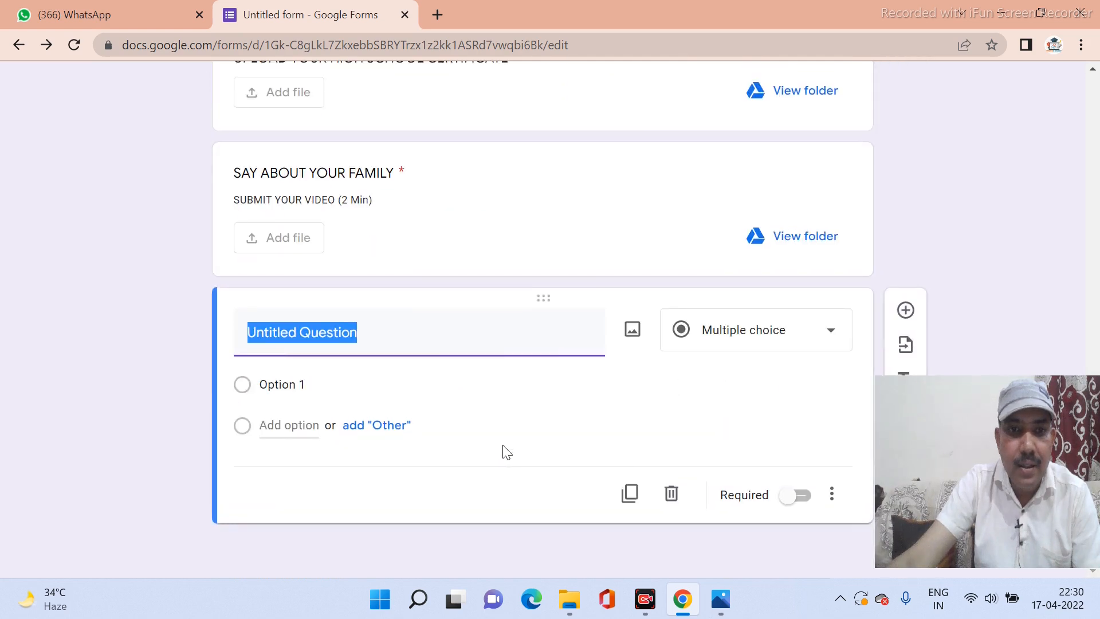
click(671, 494)
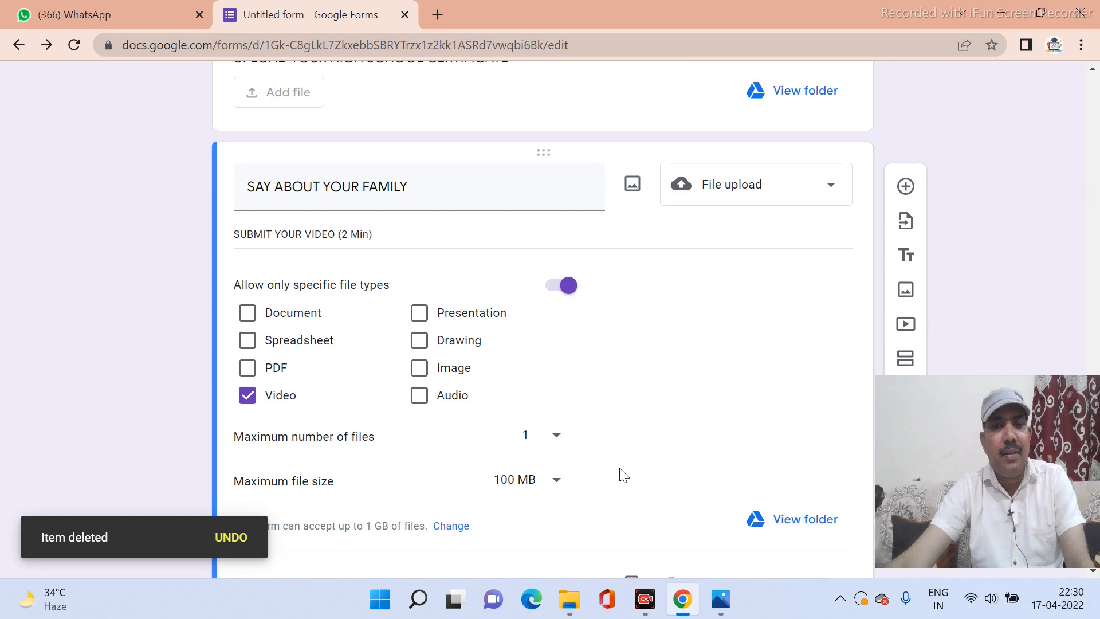
scroll(624, 476, up, 20)
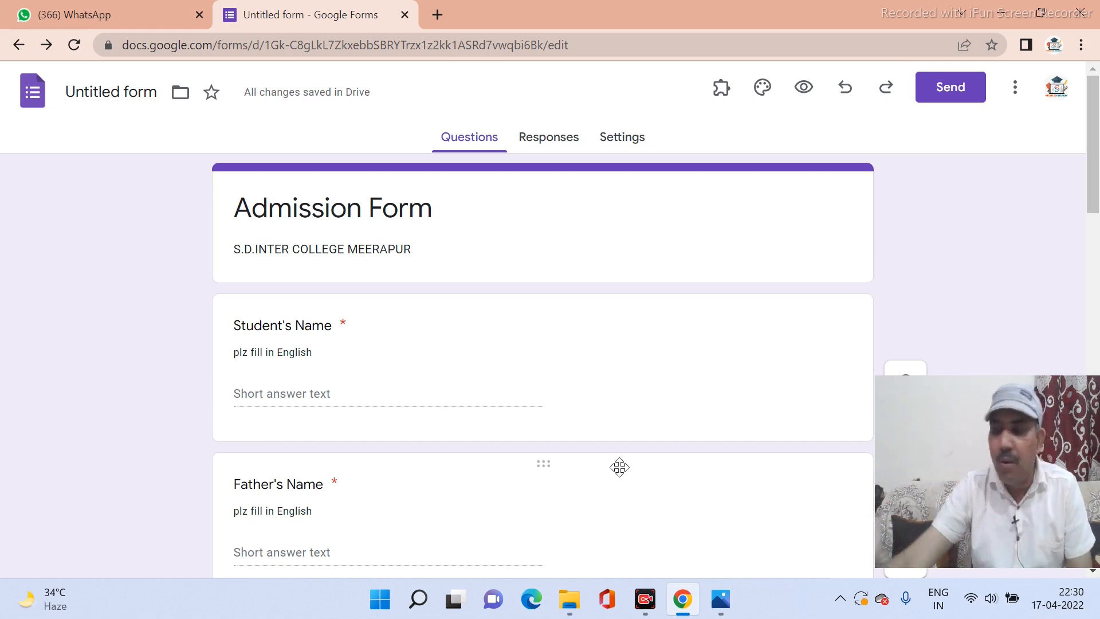
scroll(621, 464, down, 8)
scroll(624, 449, up, 5)
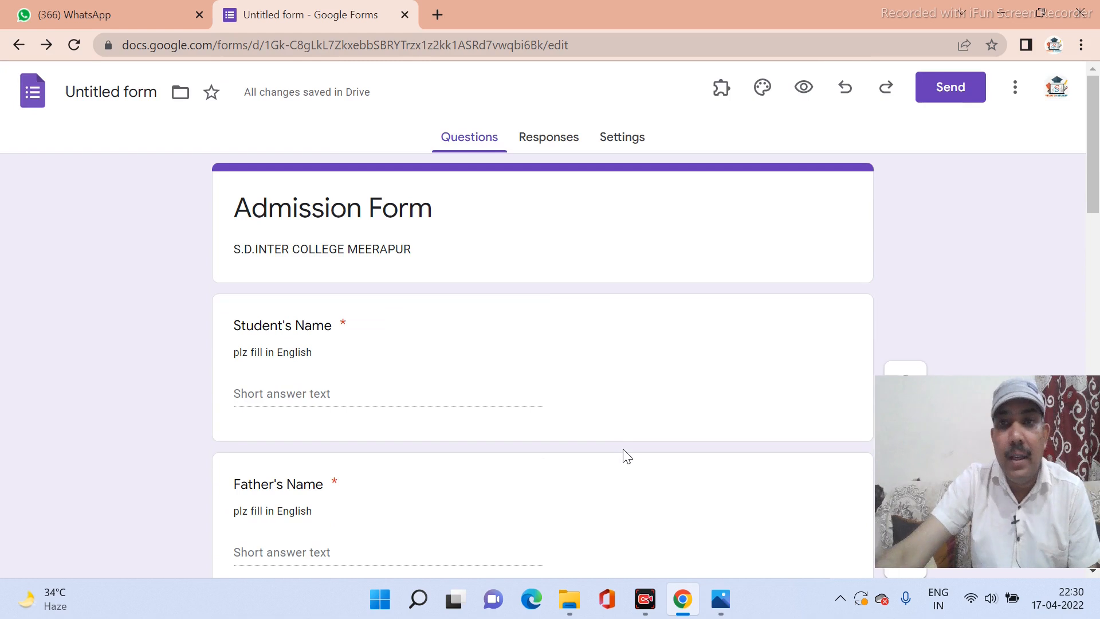
Open the theme options and bring up the Select Header image gallery.
click(762, 92)
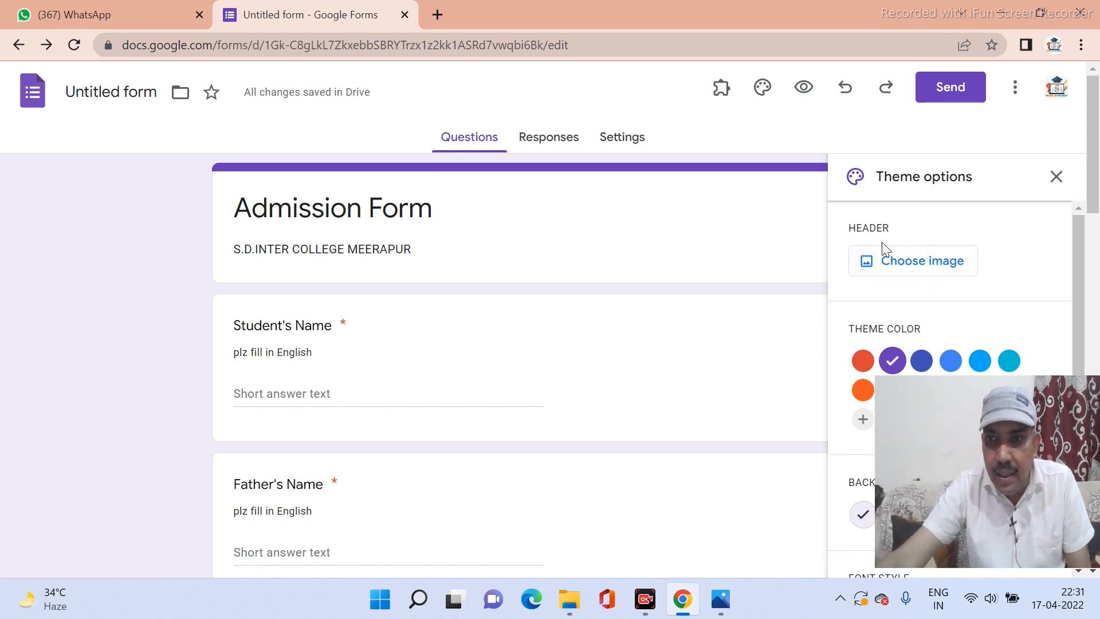
click(898, 274)
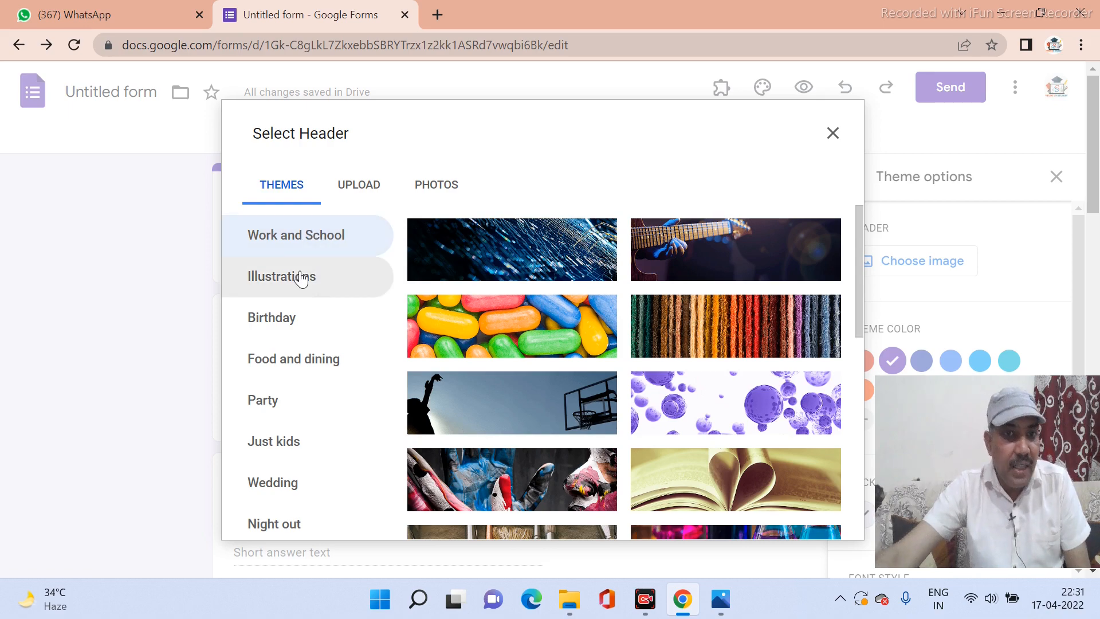
Browse Wedding, then Work and School images, and insert the open-book heart as the header.
scroll(300, 277, down, 3)
scroll(299, 278, up, 3)
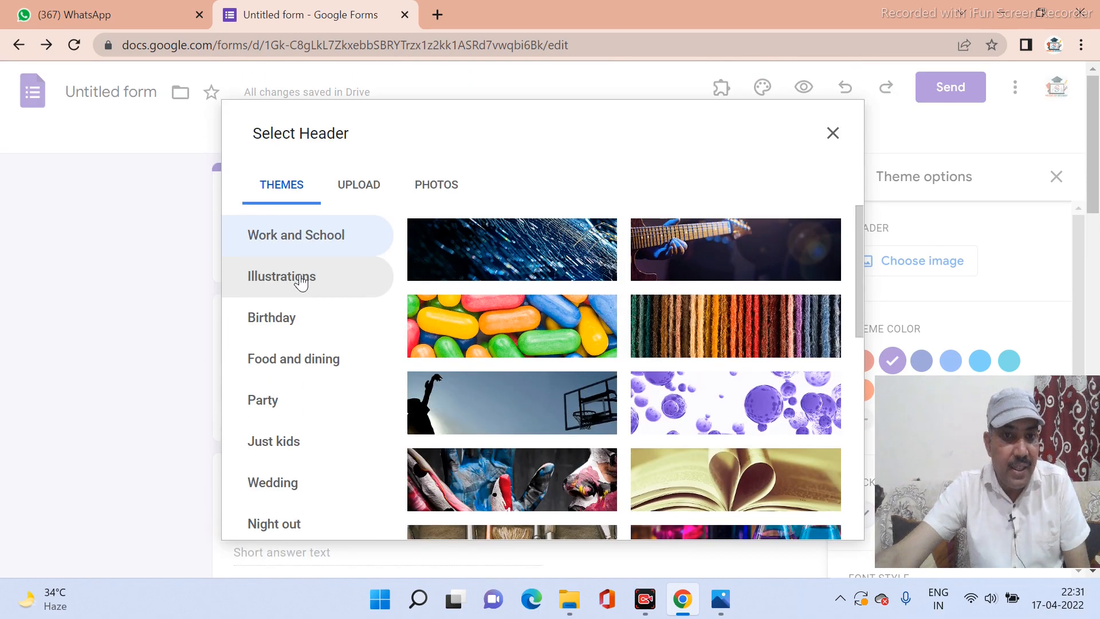
click(299, 488)
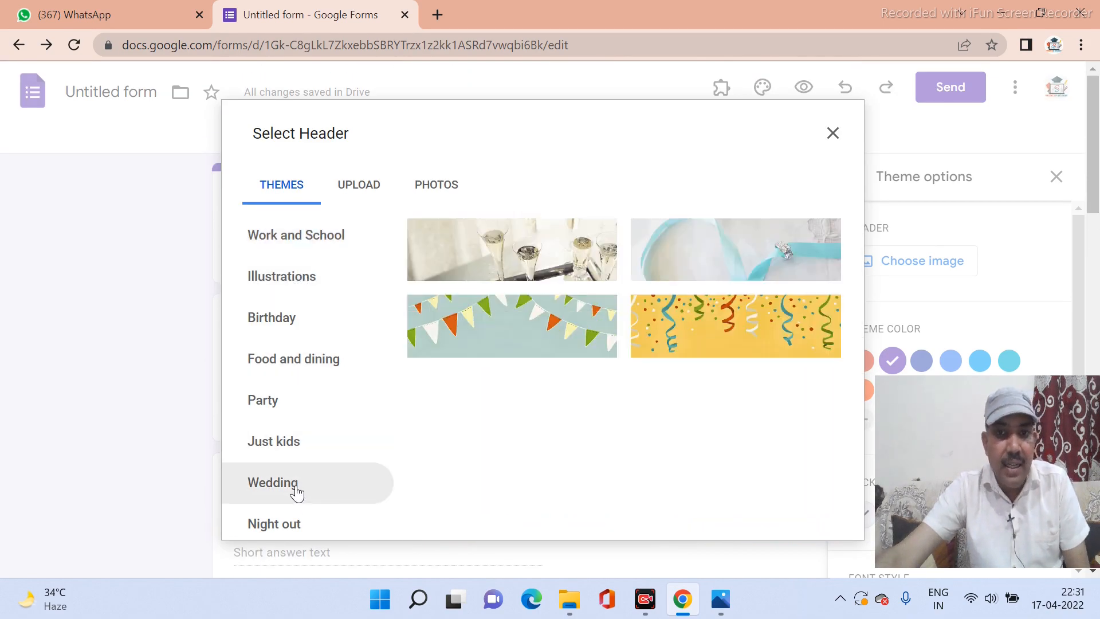
click(299, 253)
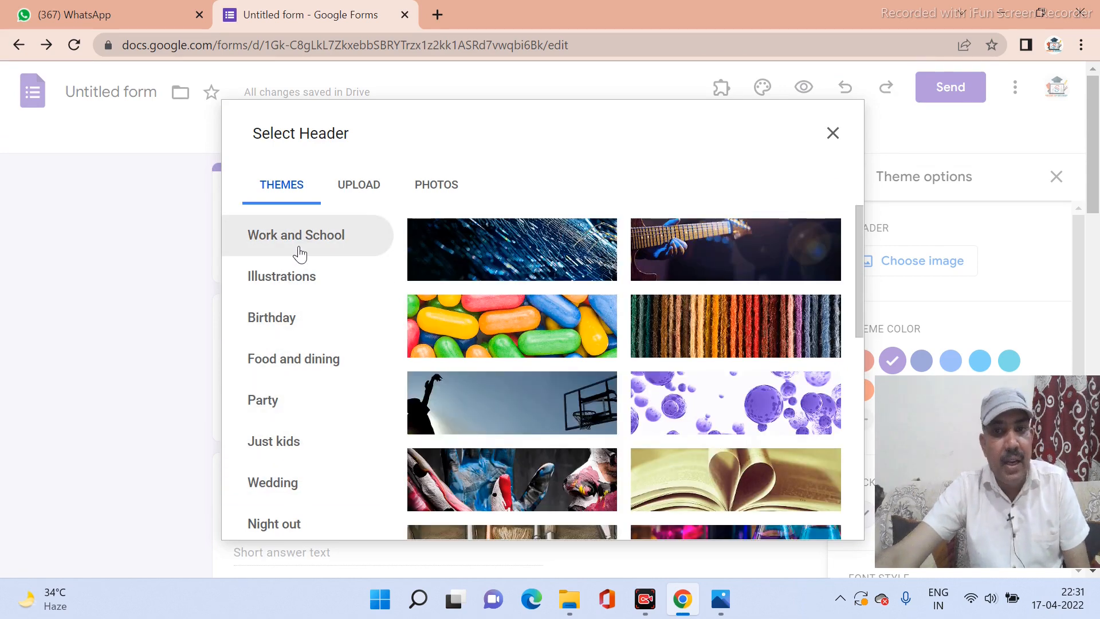
scroll(691, 304, down, 3)
scroll(691, 305, down, 5)
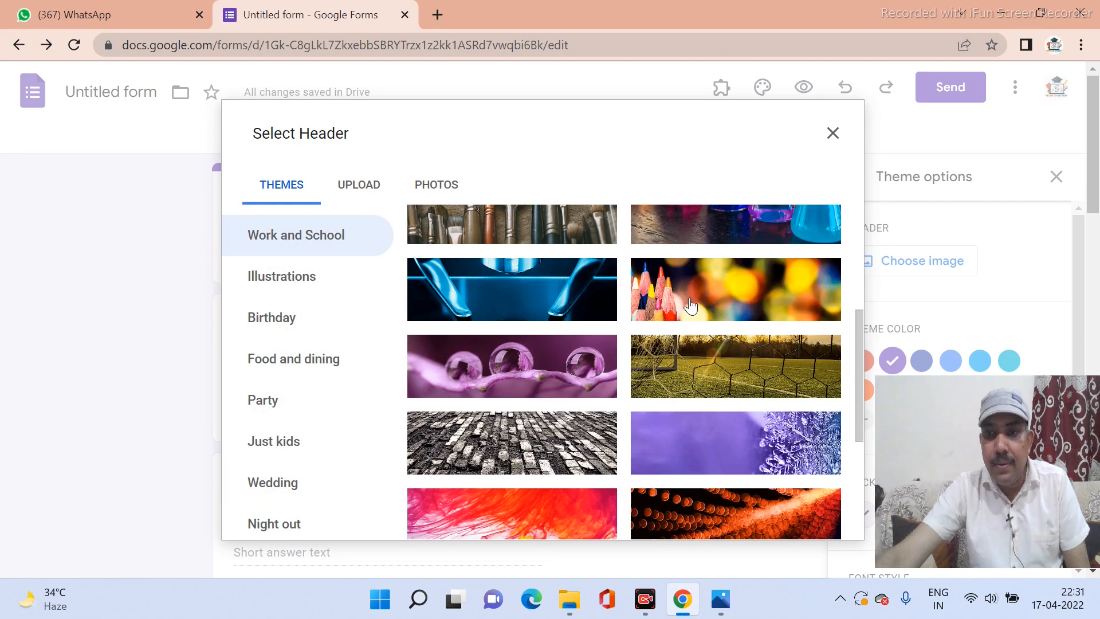
scroll(691, 305, up, 4)
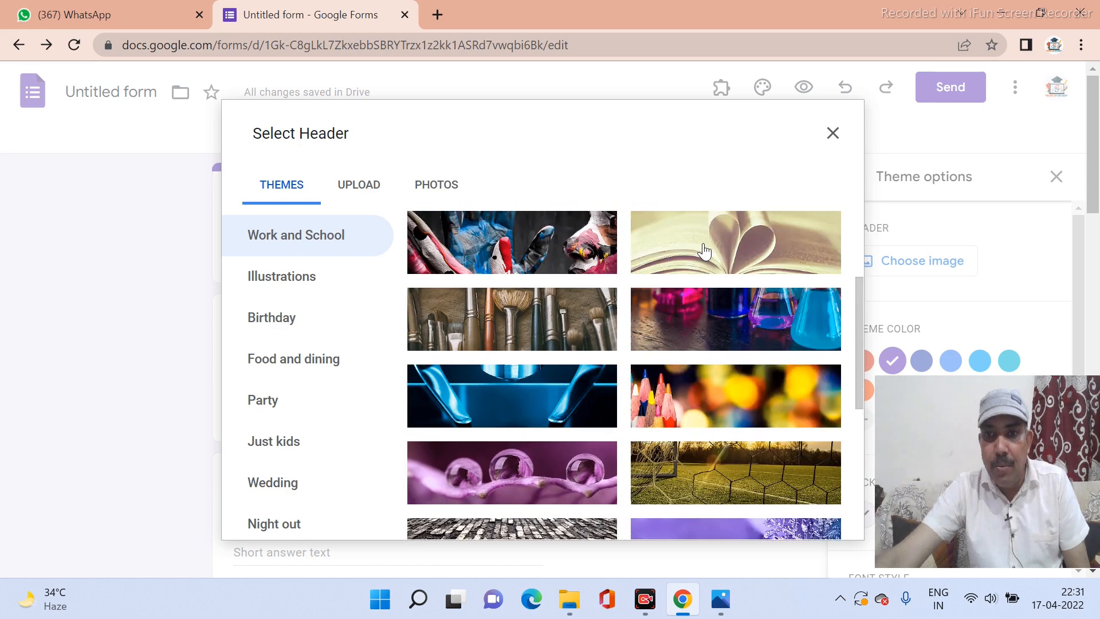
click(704, 250)
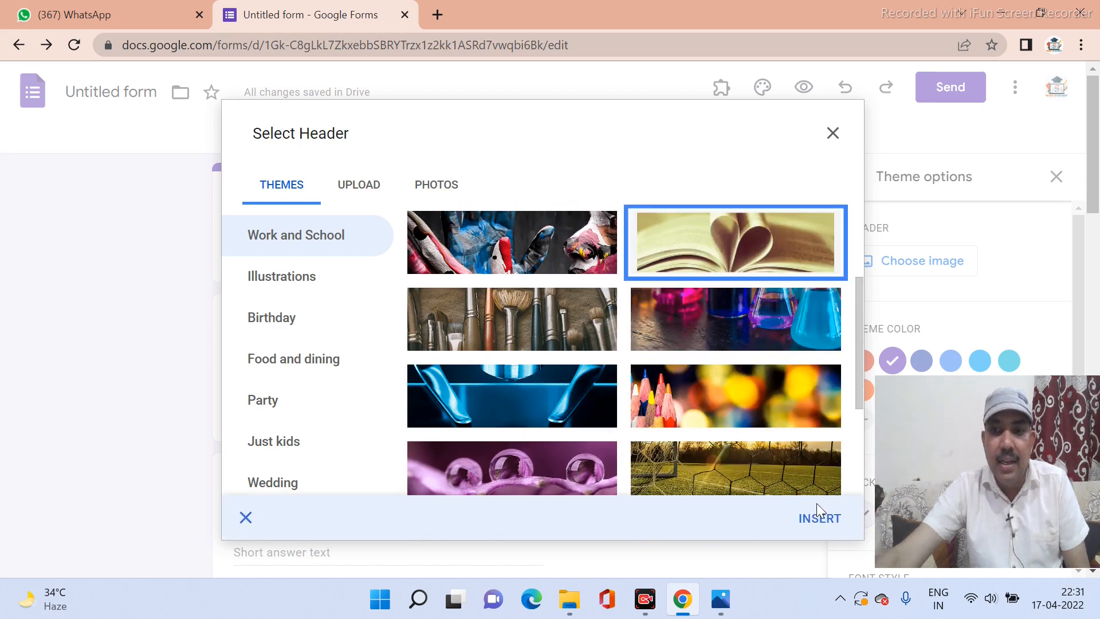
click(825, 530)
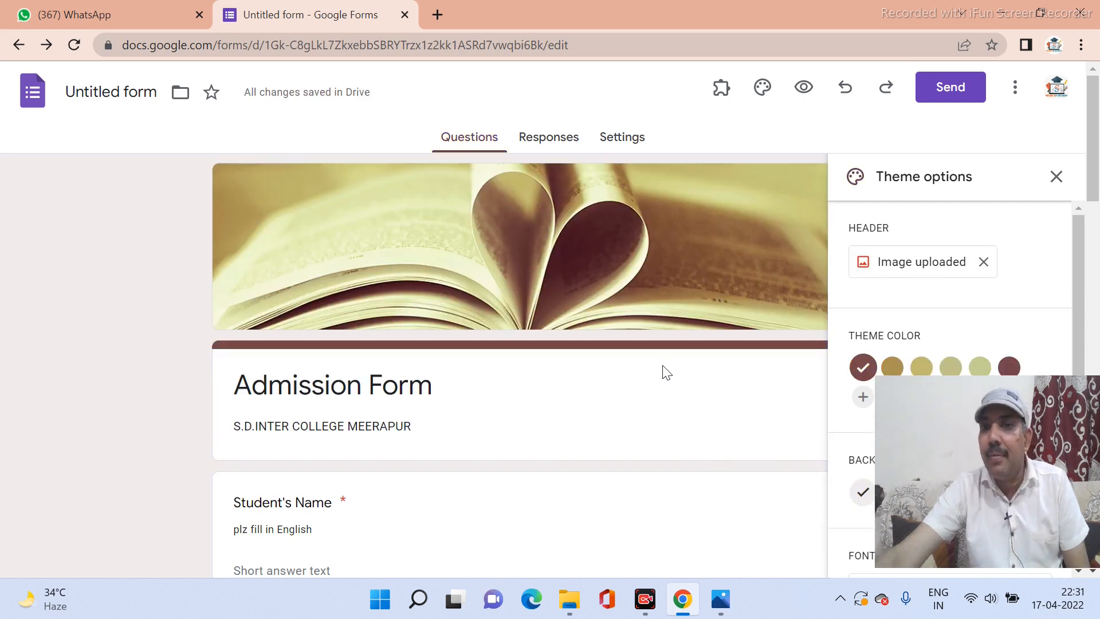
Replace the header with the chemistry lab illustration.
click(932, 279)
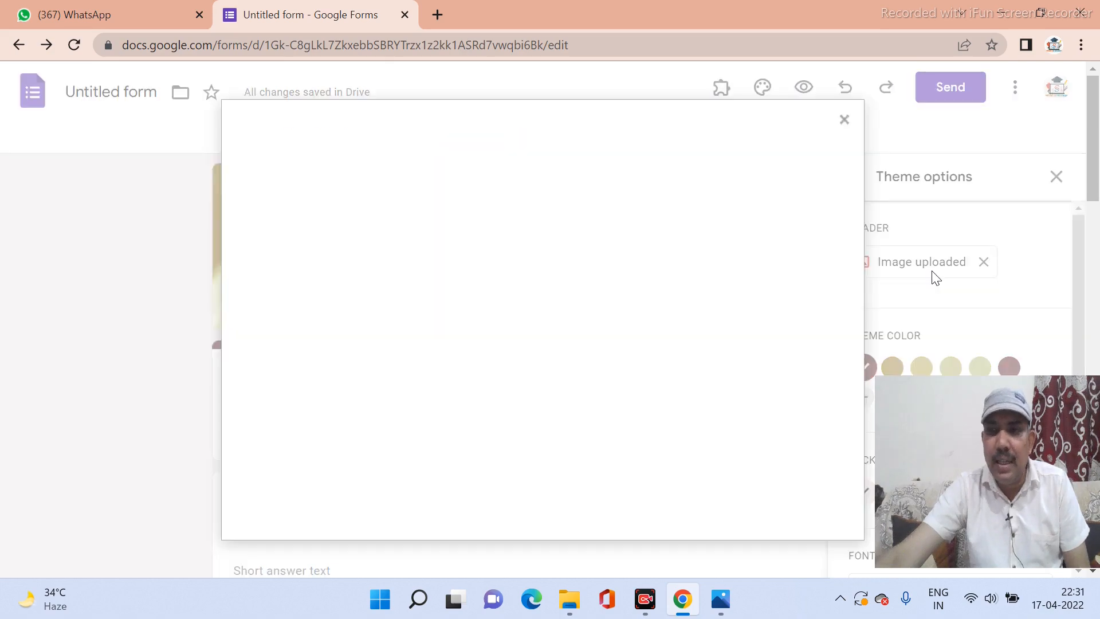
scroll(565, 359, down, 6)
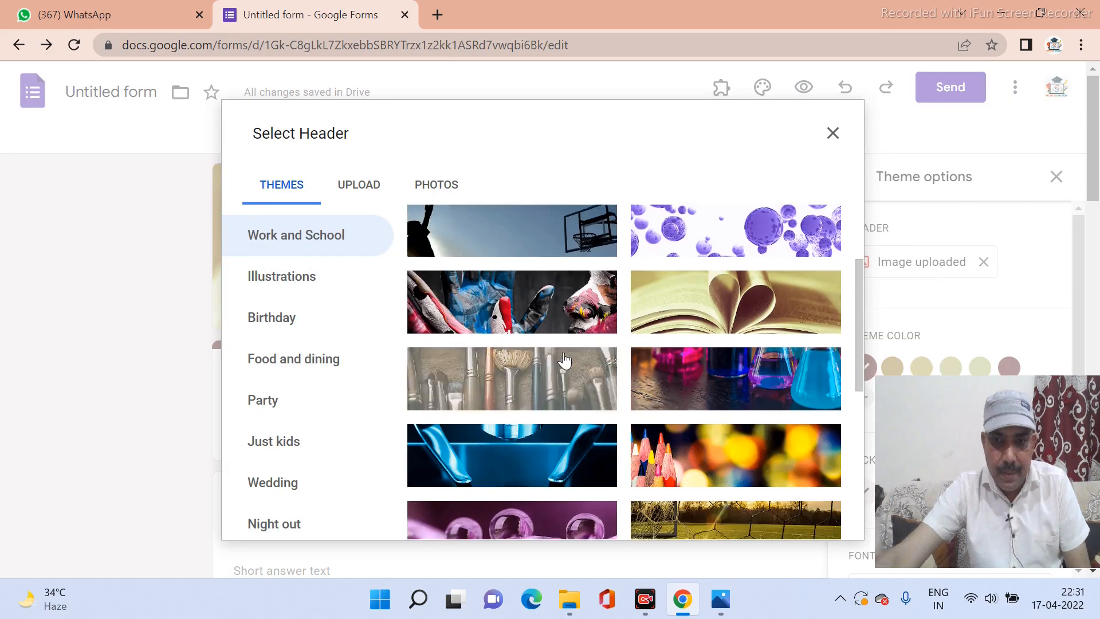
scroll(564, 360, down, 10)
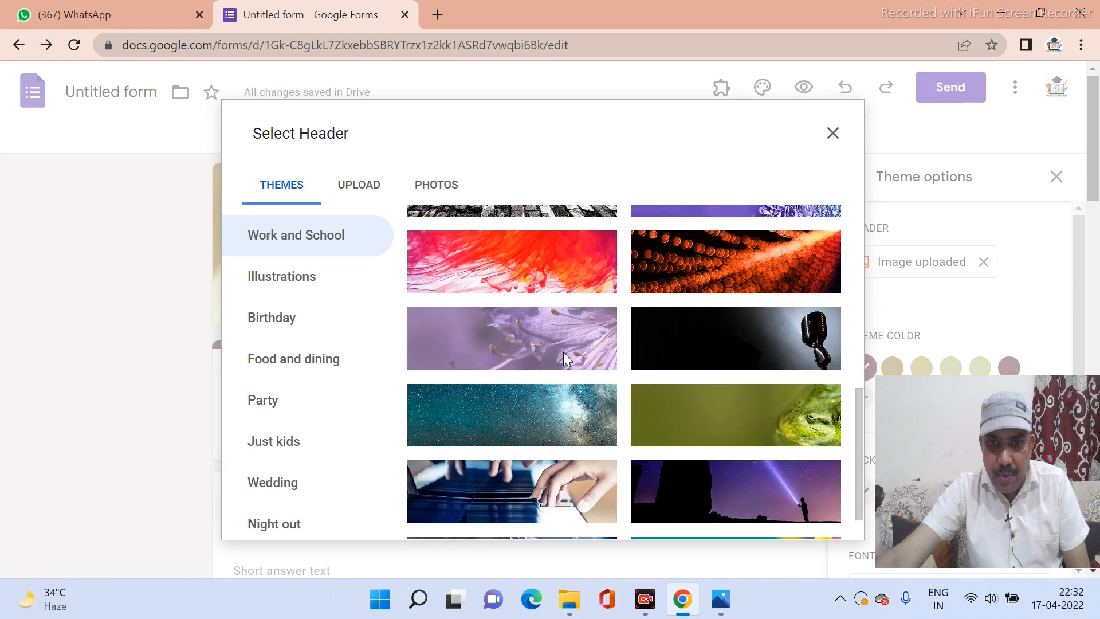
scroll(564, 359, down, 2)
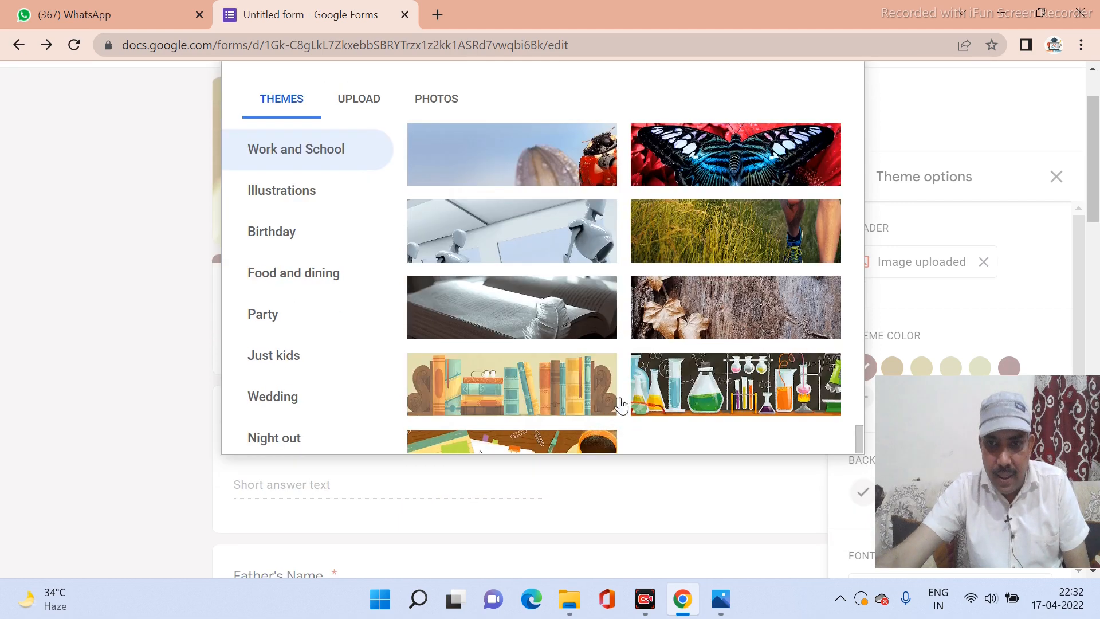
click(818, 395)
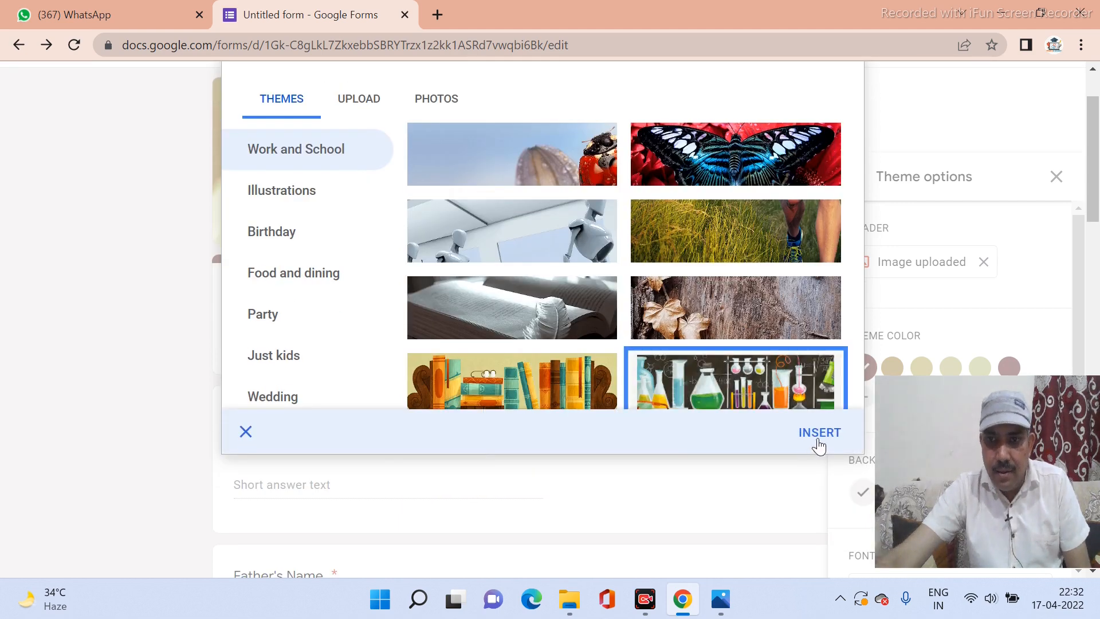
click(820, 434)
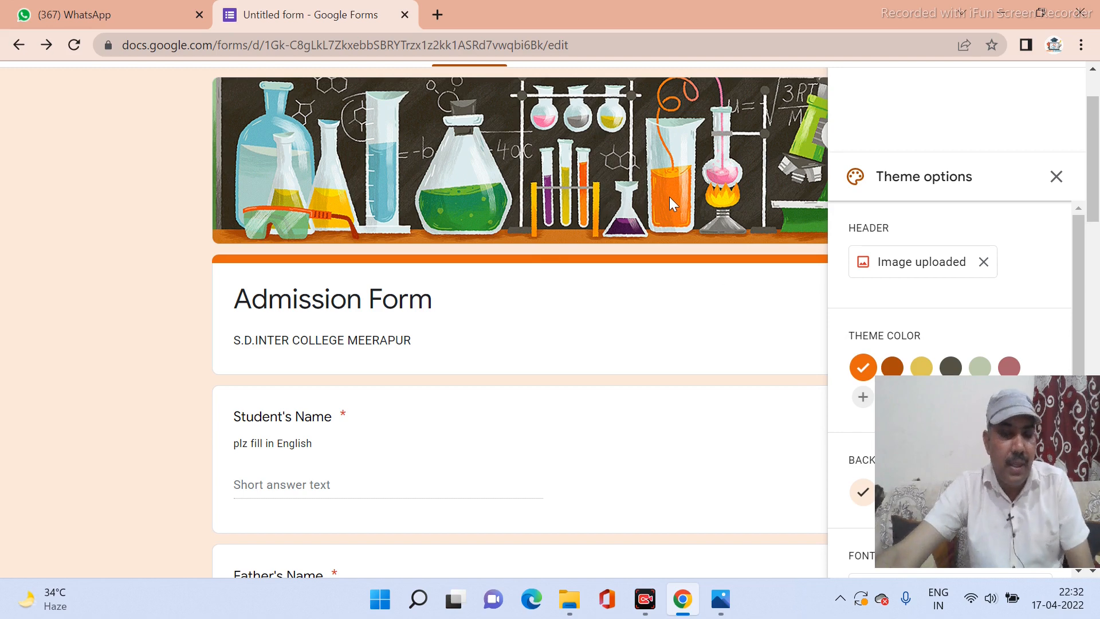
Set the form's theme colour to dark grey.
click(953, 368)
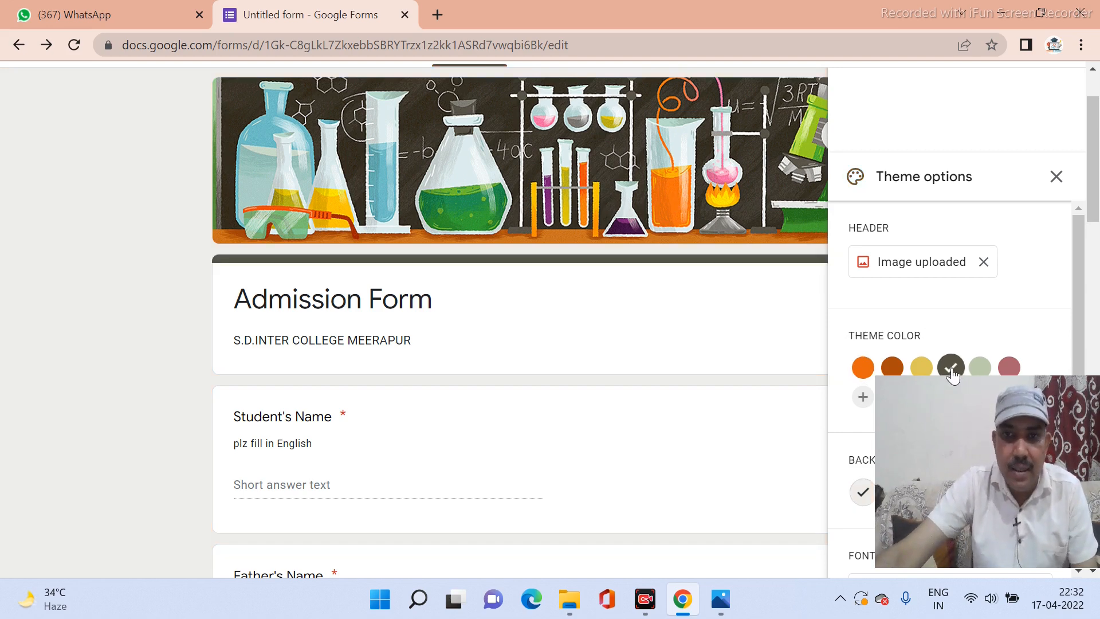
scroll(953, 309, down, 1)
scroll(899, 333, down, 3)
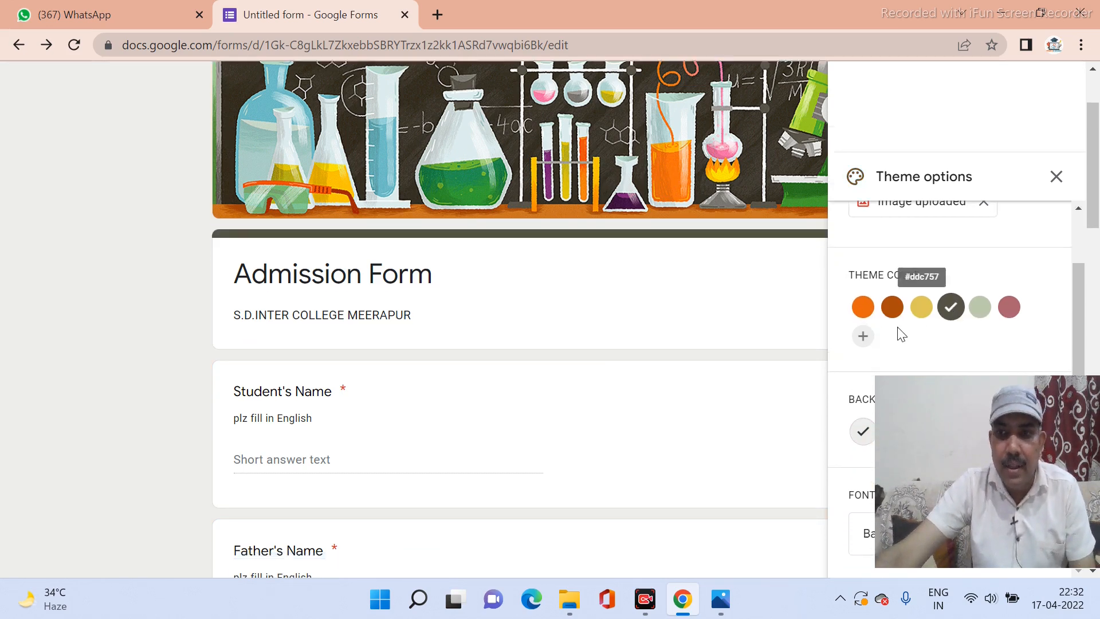
scroll(537, 391, up, 4)
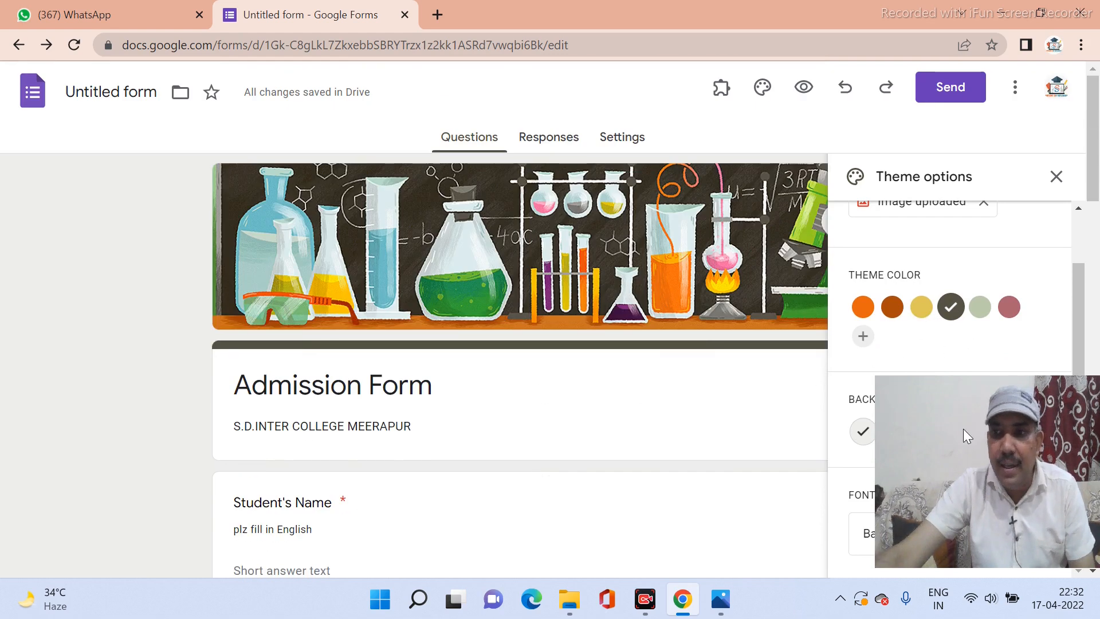
drag(963, 428, 906, 208)
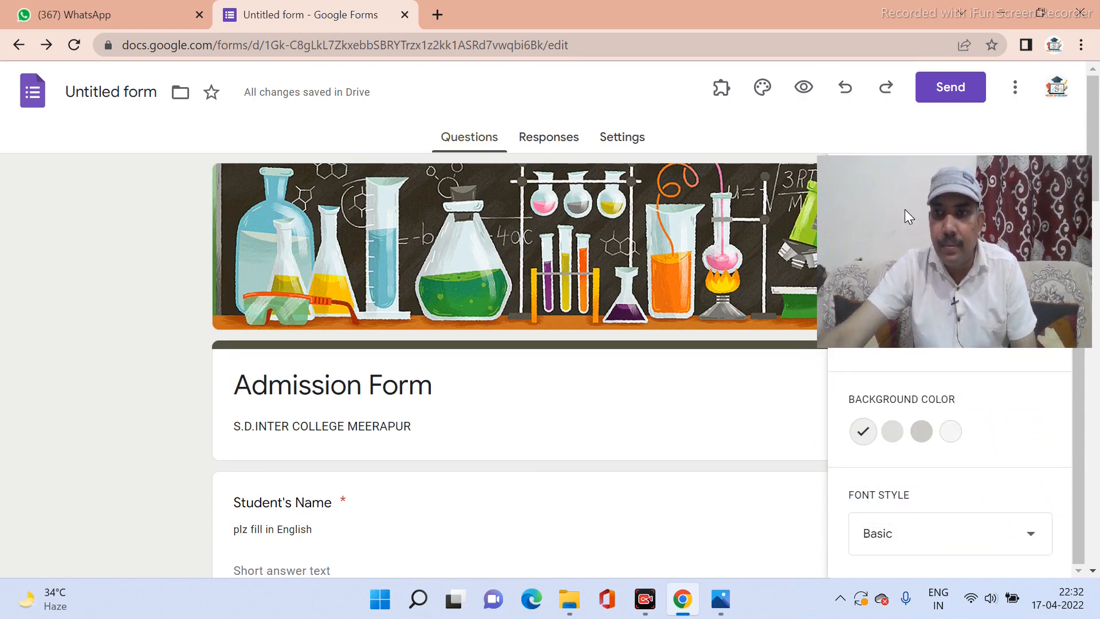
scroll(918, 449, down, 1)
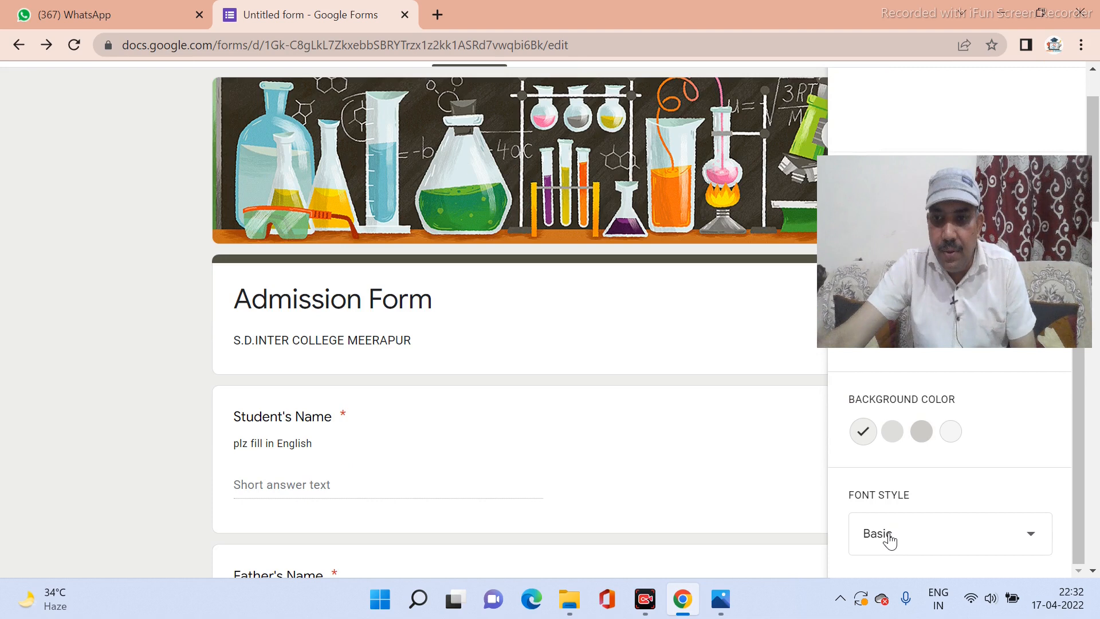
Change the form font style to Playful.
click(888, 539)
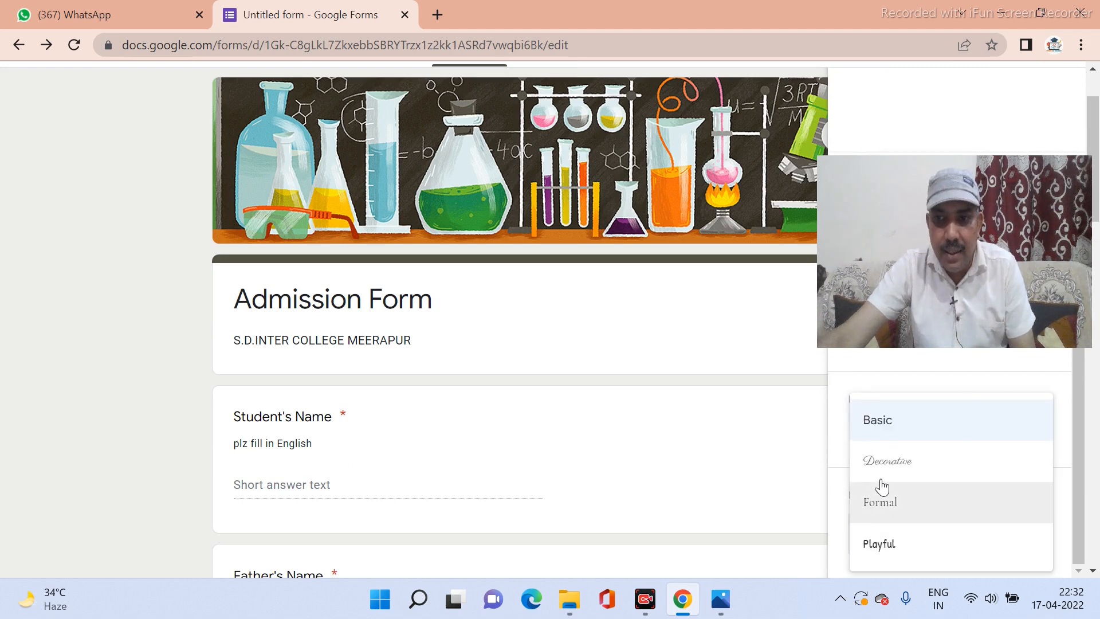
click(883, 470)
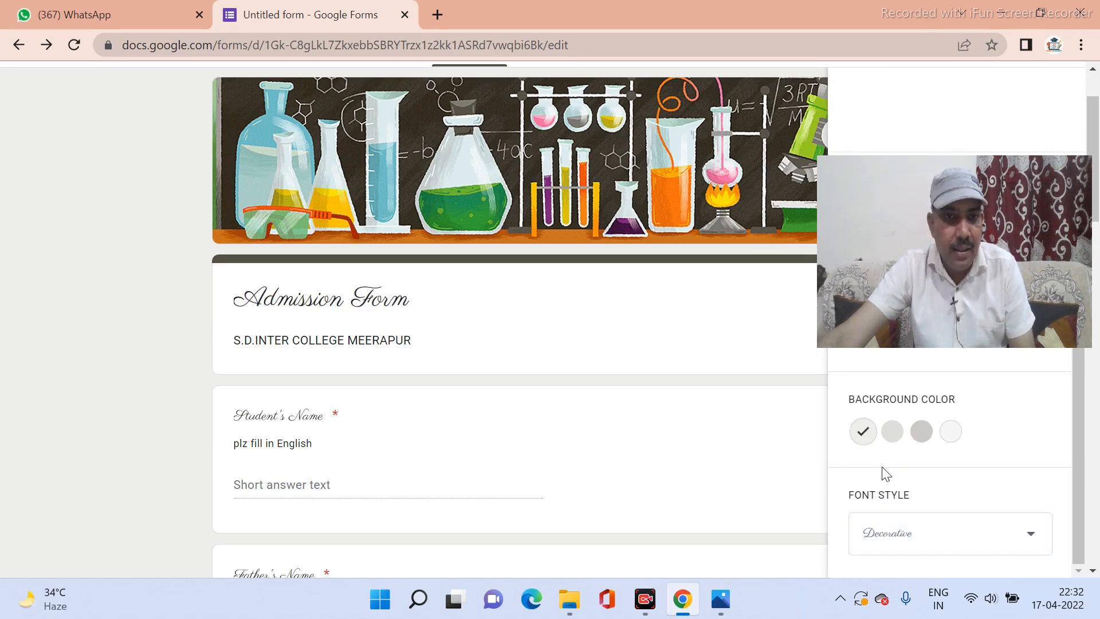
click(890, 551)
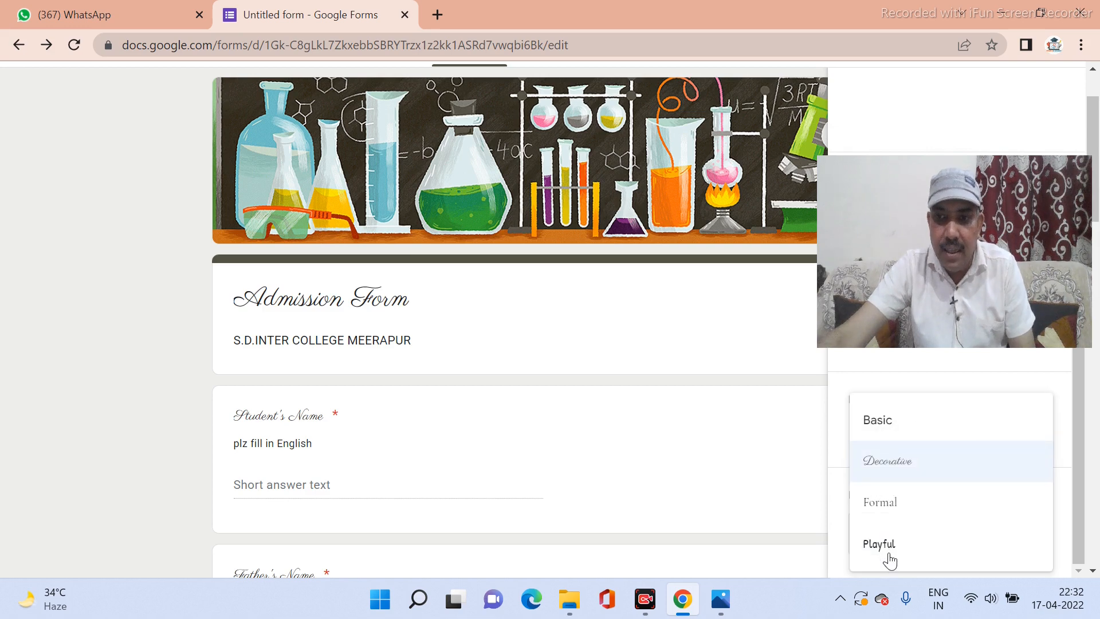
click(889, 558)
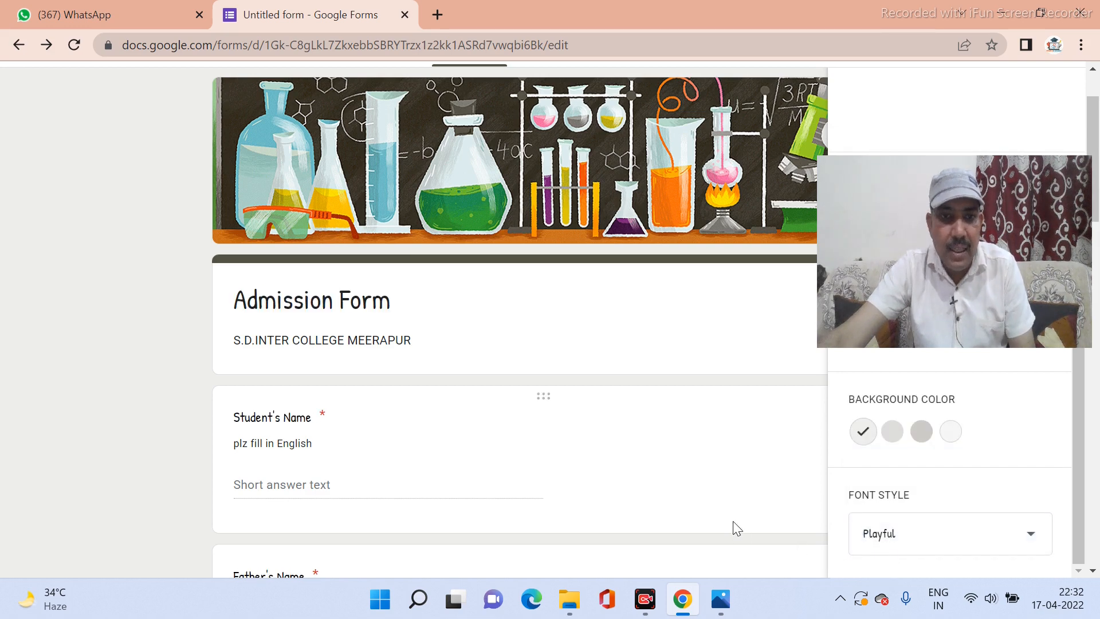
scroll(730, 526, down, 3)
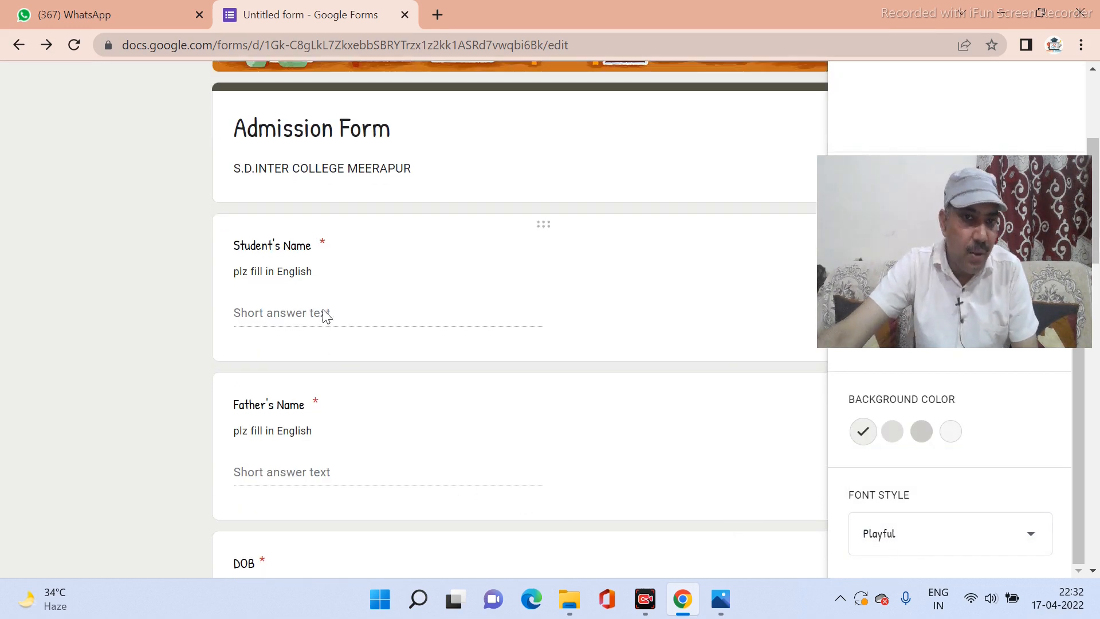
scroll(321, 331, down, 6)
scroll(321, 332, down, 6)
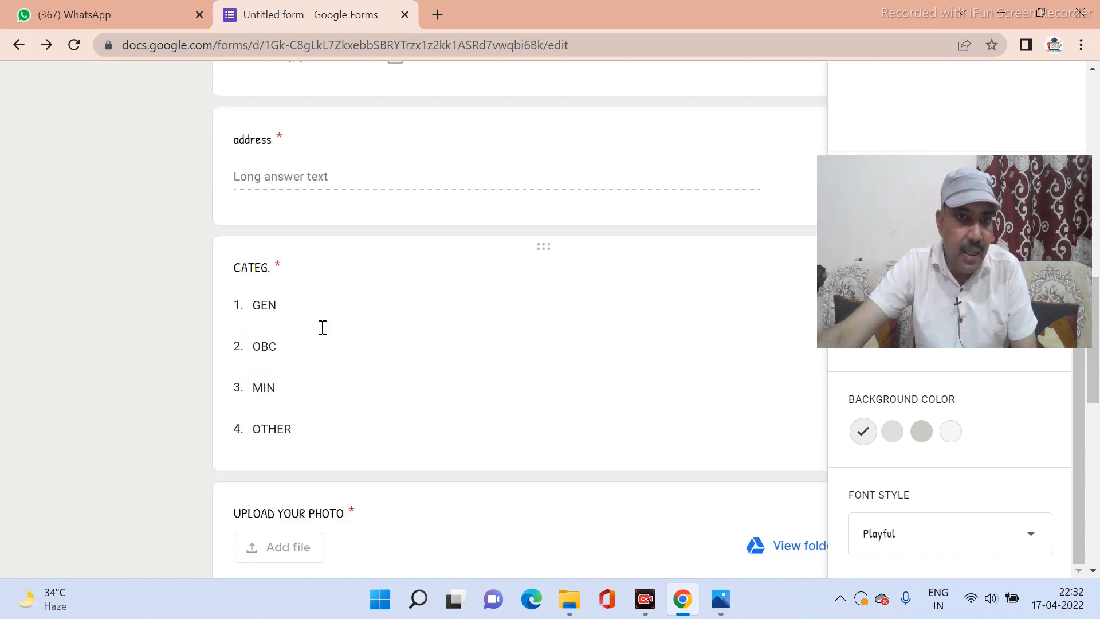
scroll(322, 329, down, 6)
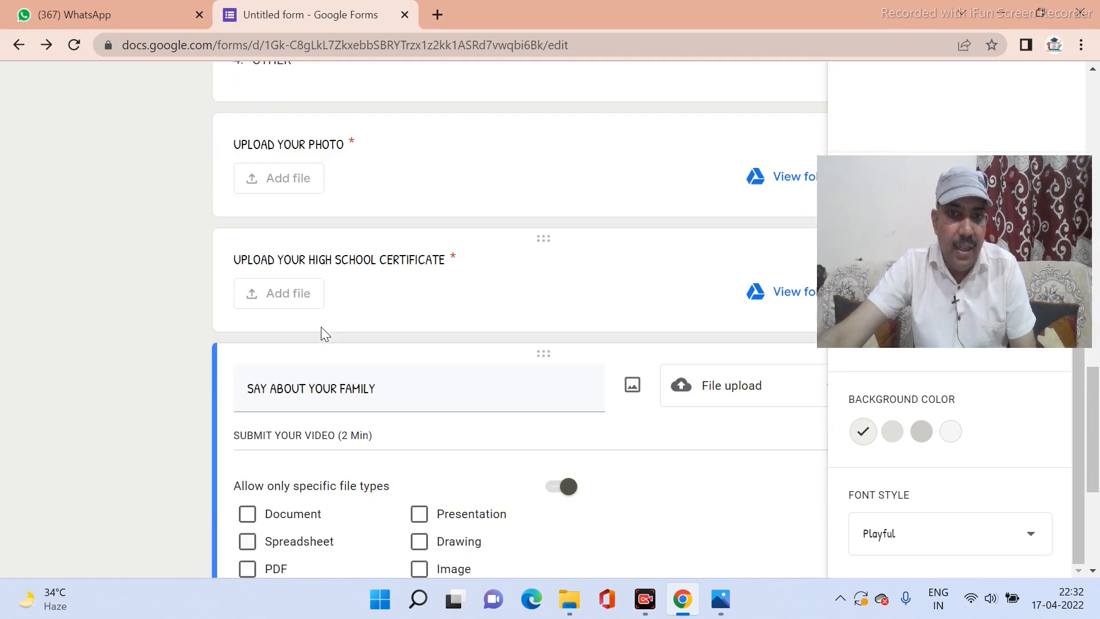
scroll(322, 332, down, 2)
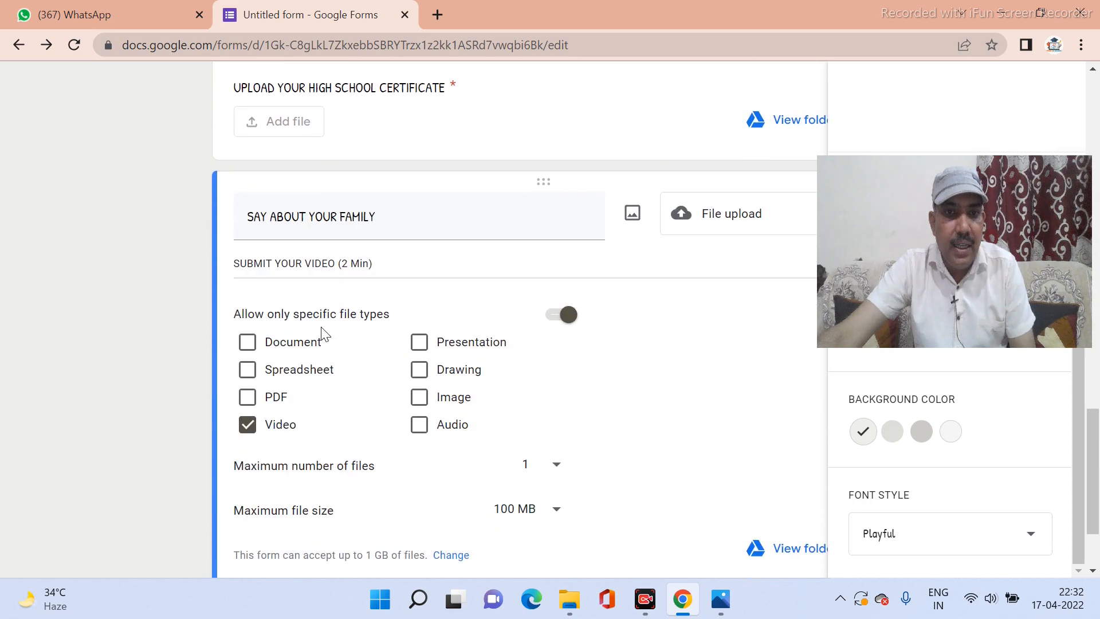
scroll(323, 332, down, 2)
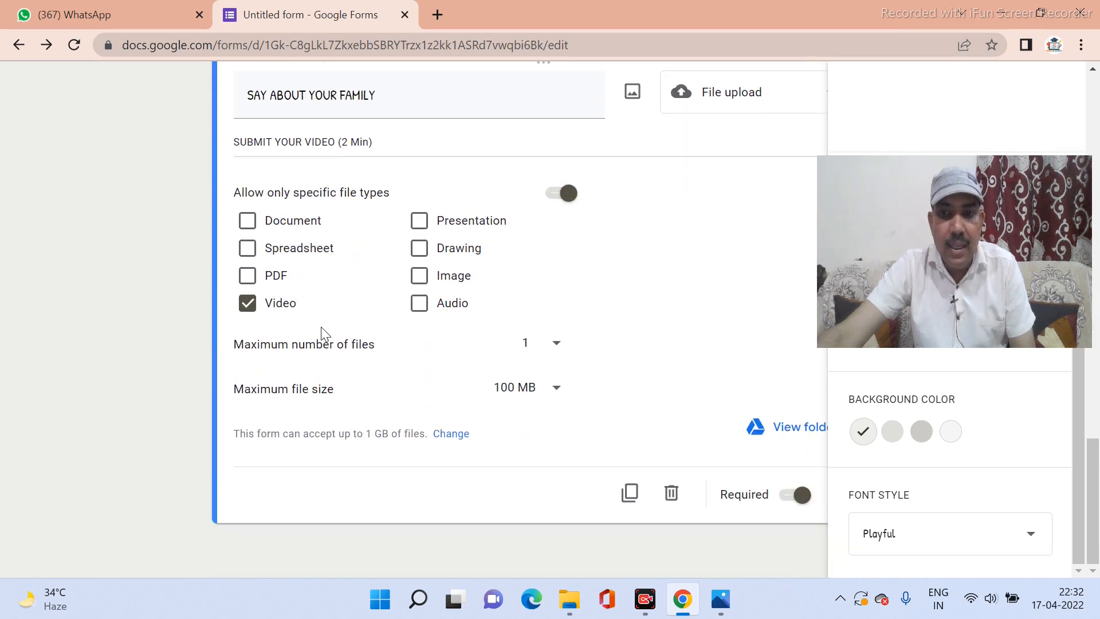
scroll(321, 326, up, 4)
scroll(321, 326, down, 4)
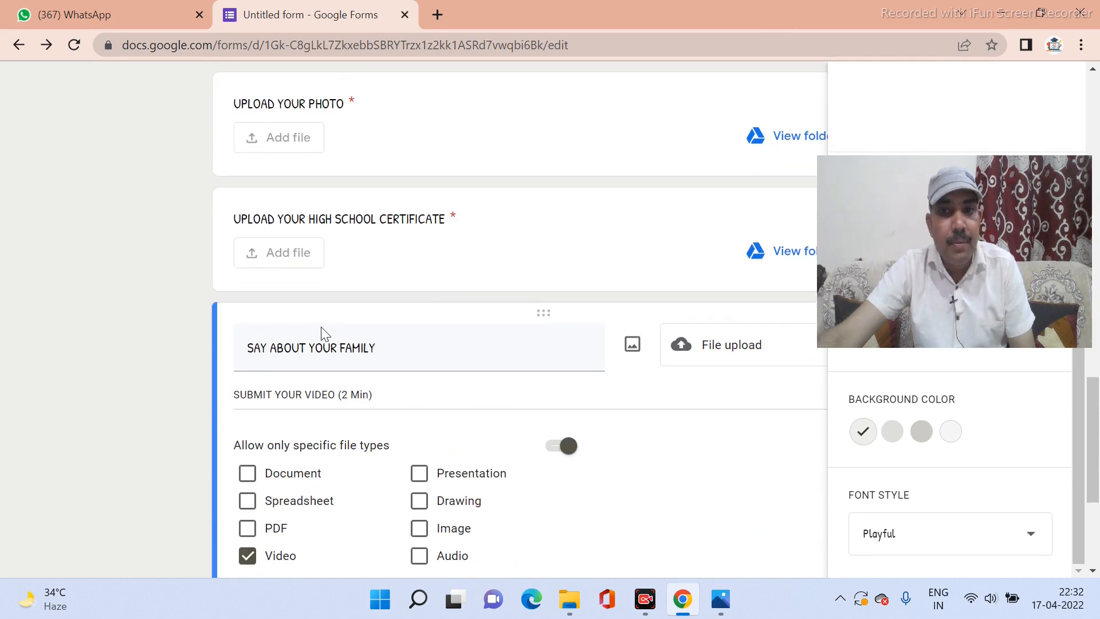
scroll(321, 326, up, 15)
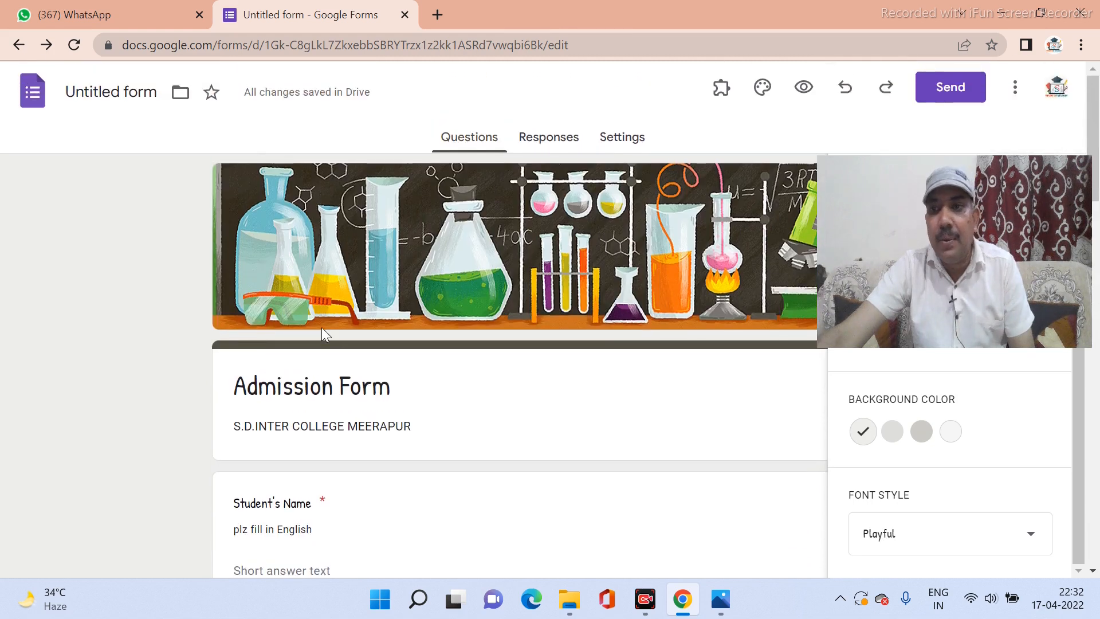
drag(882, 301, 870, 503)
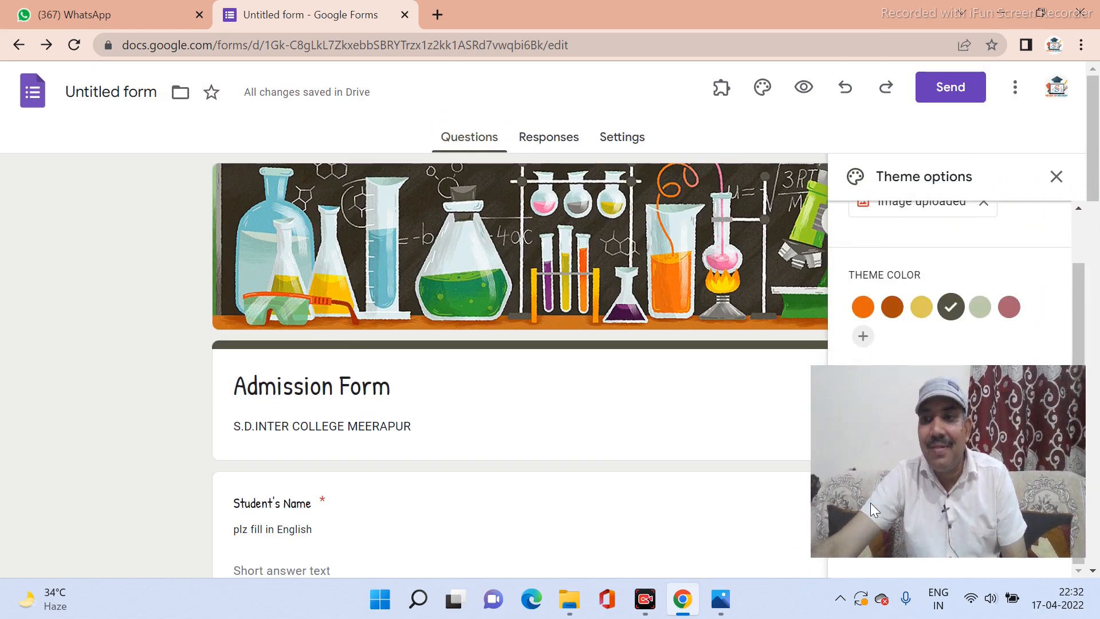
Preview the Admission Form and scroll through the respondent view down to Submit.
click(807, 90)
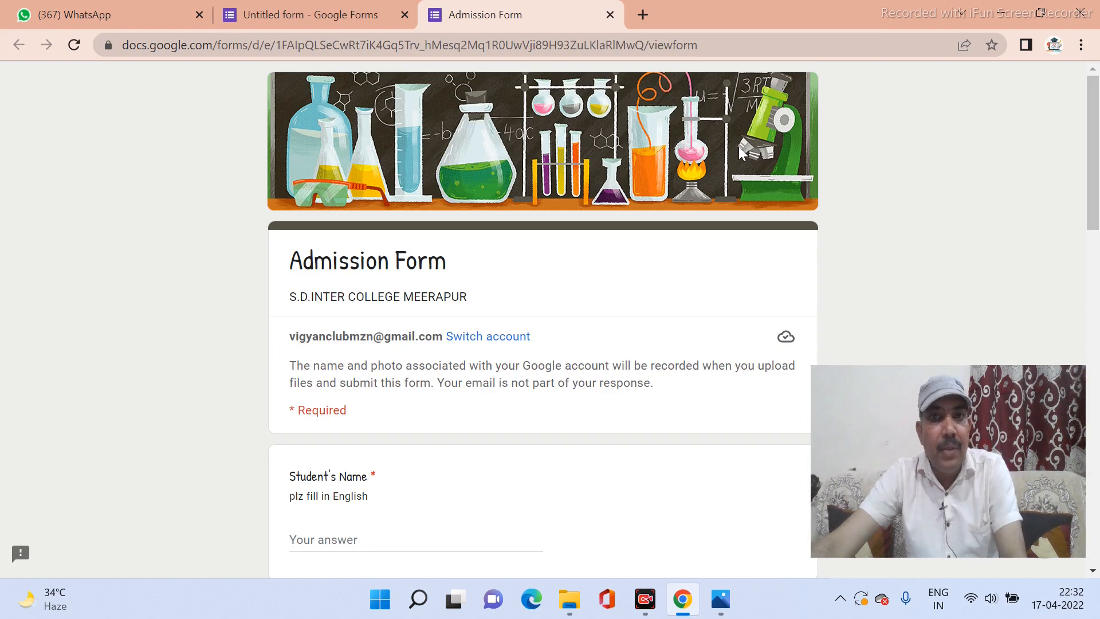
scroll(738, 149, down, 1)
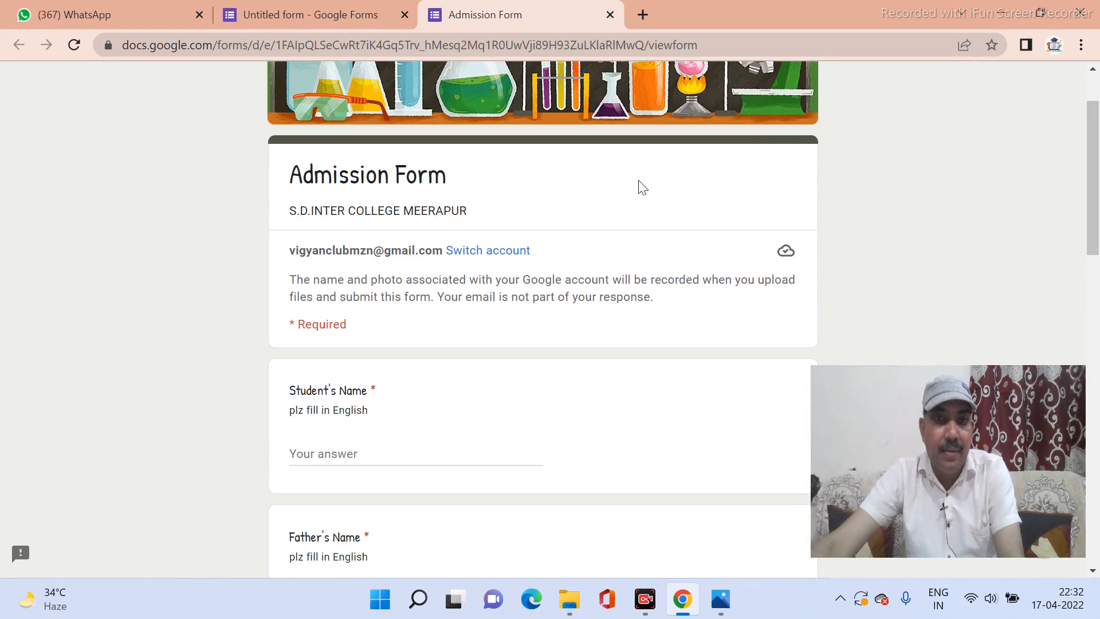
scroll(642, 188, down, 5)
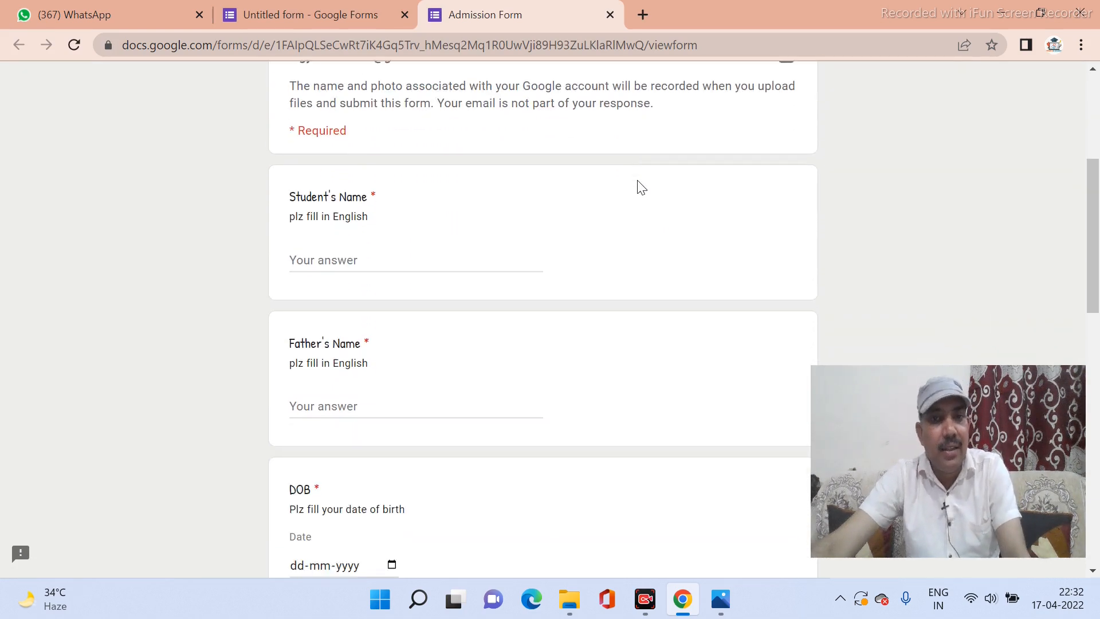
scroll(642, 188, down, 10)
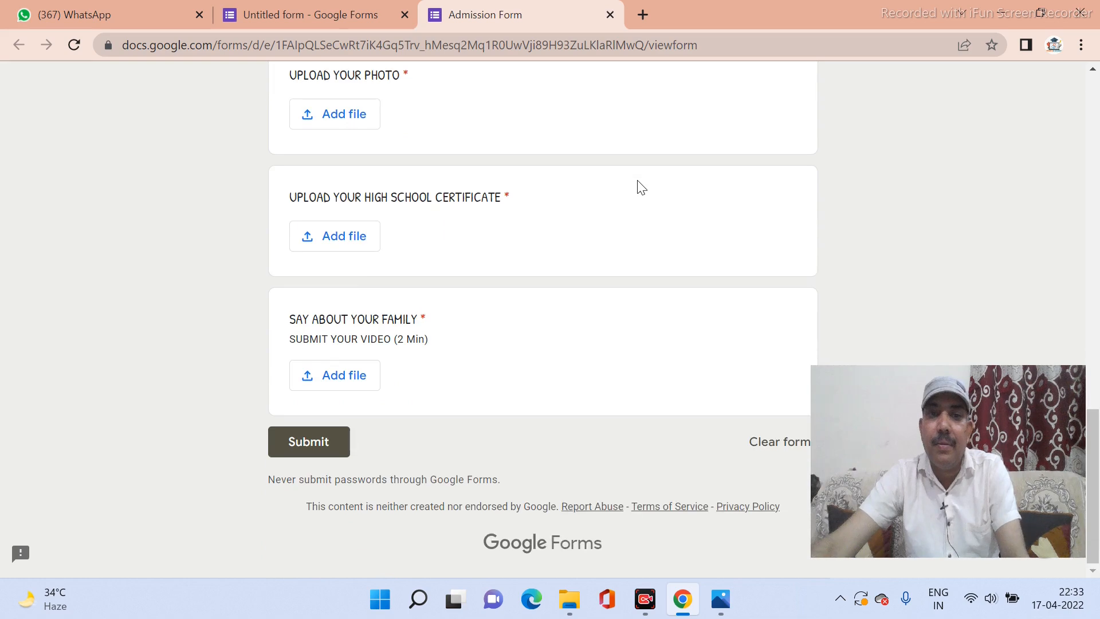
scroll(642, 188, up, 15)
scroll(638, 183, up, 4)
scroll(638, 182, down, 5)
scroll(638, 182, up, 3)
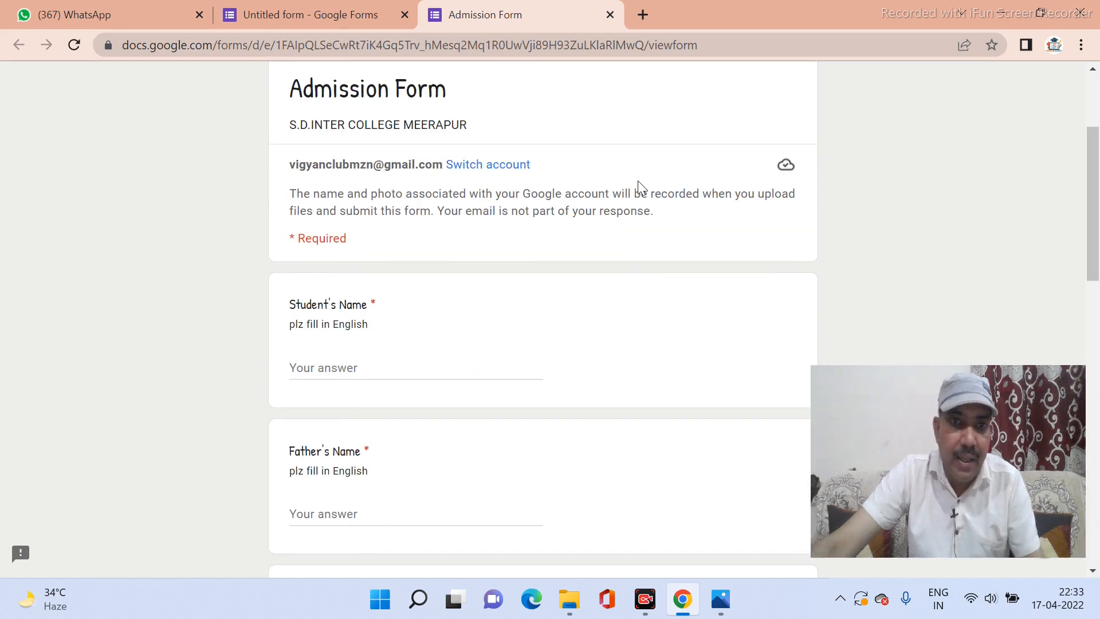
scroll(638, 182, down, 2)
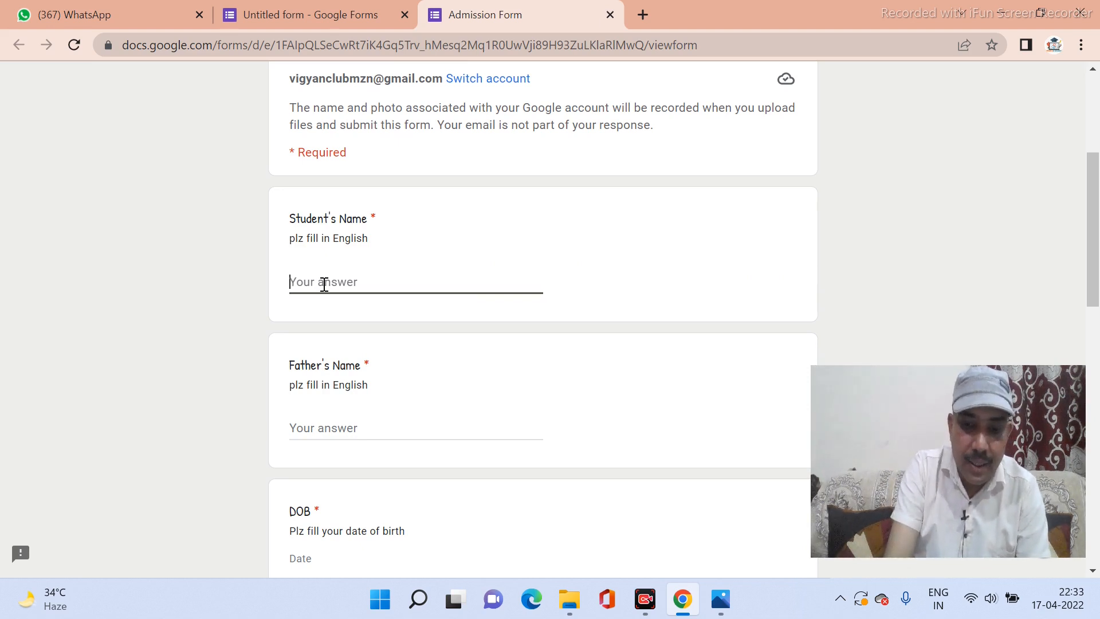
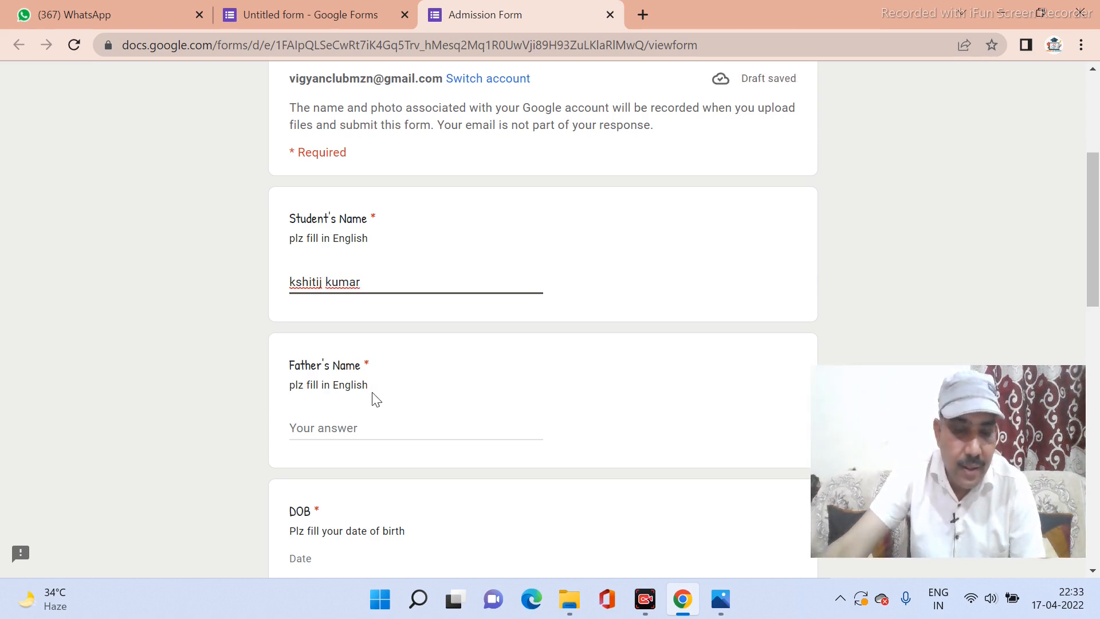
Enter a sample student's name and father's name in the previewed form.
click(348, 430)
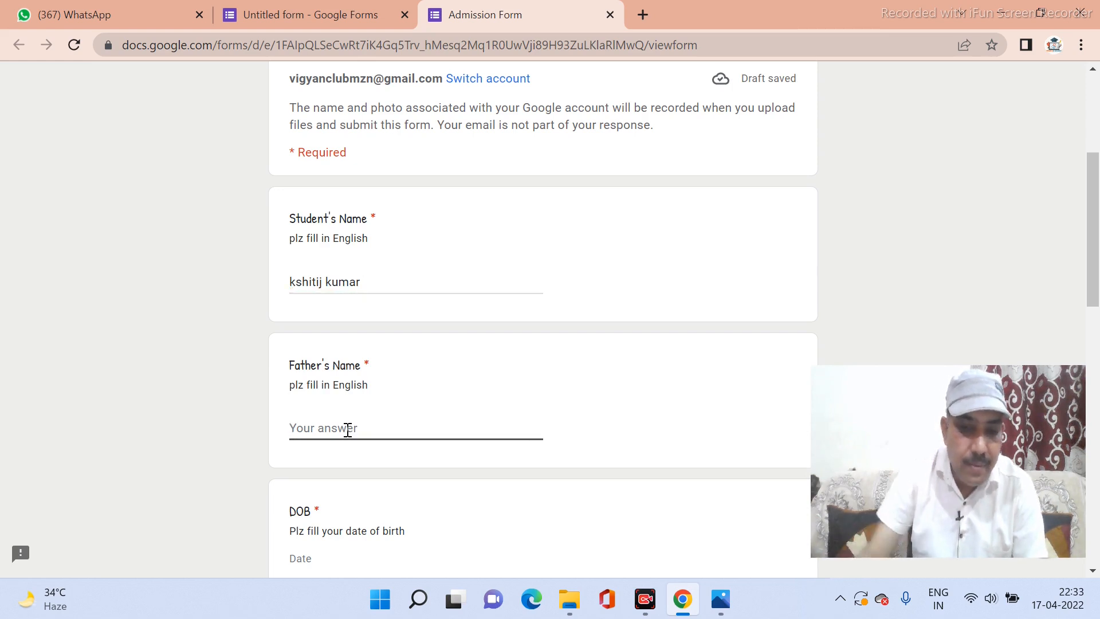
text(m.k.)
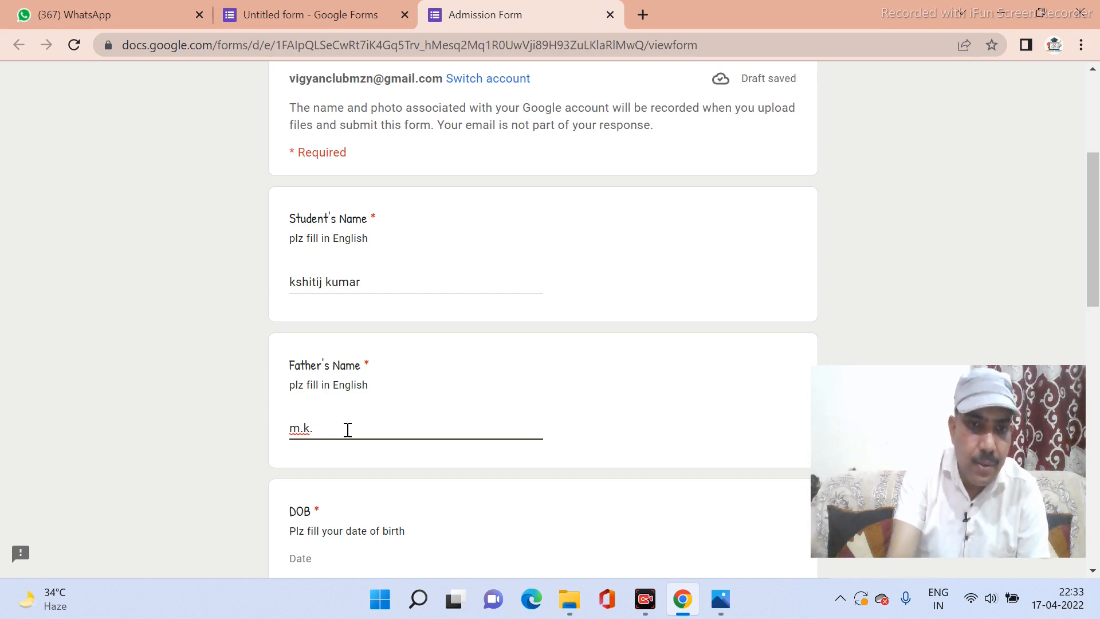
text(sin)
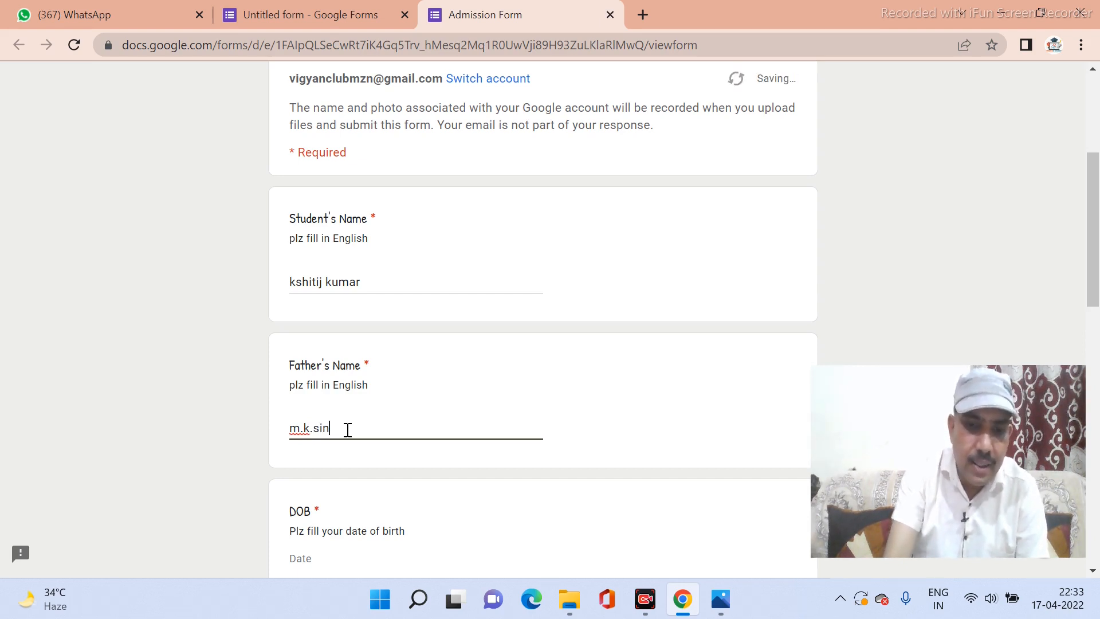
text(gh)
scroll(361, 424, down, 3)
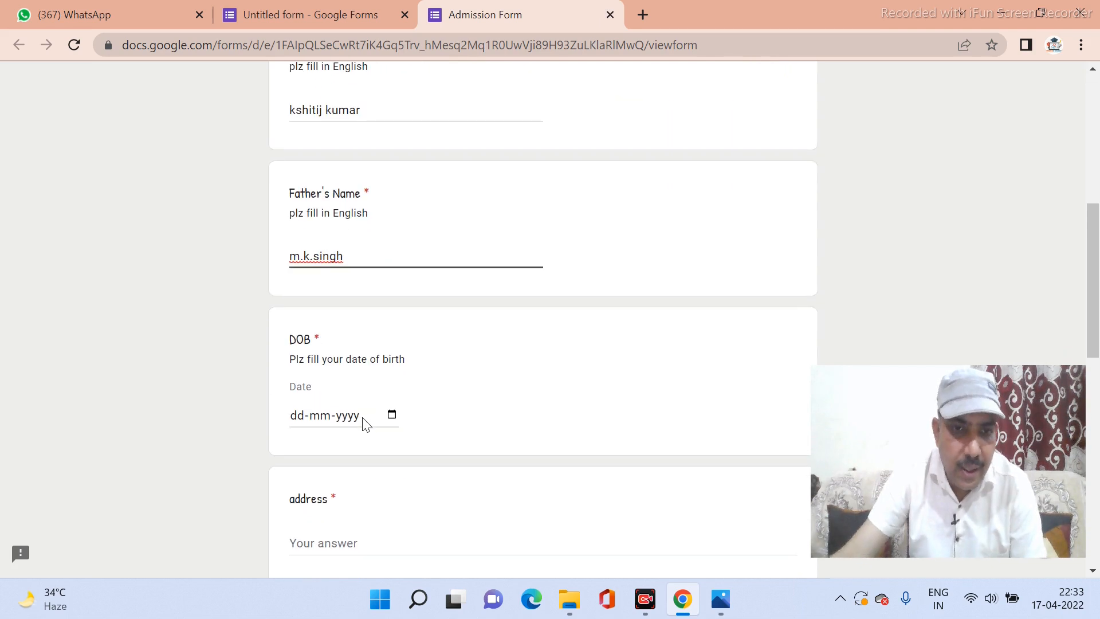
Pick 1 January 2011 from the DOB calendar so the field reads 01-01-2011.
click(318, 415)
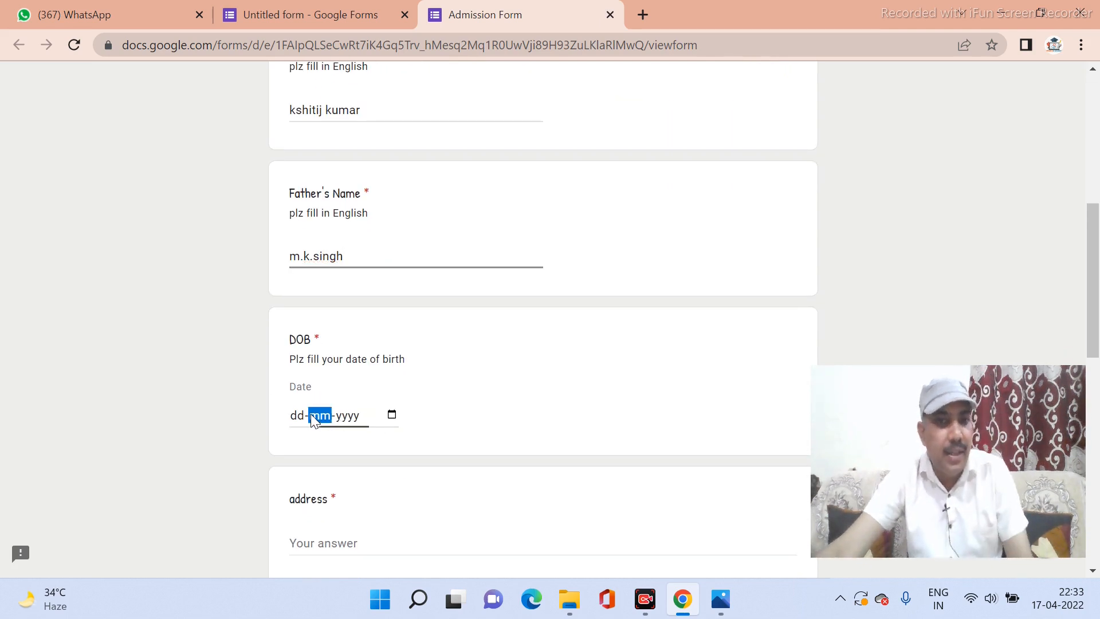
click(392, 416)
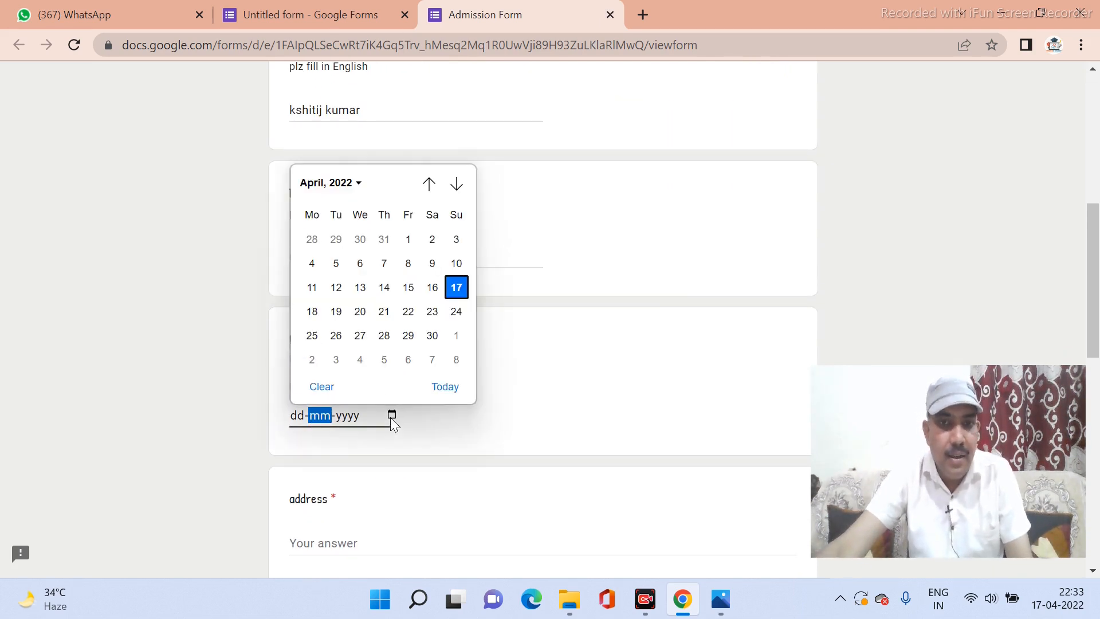
click(359, 184)
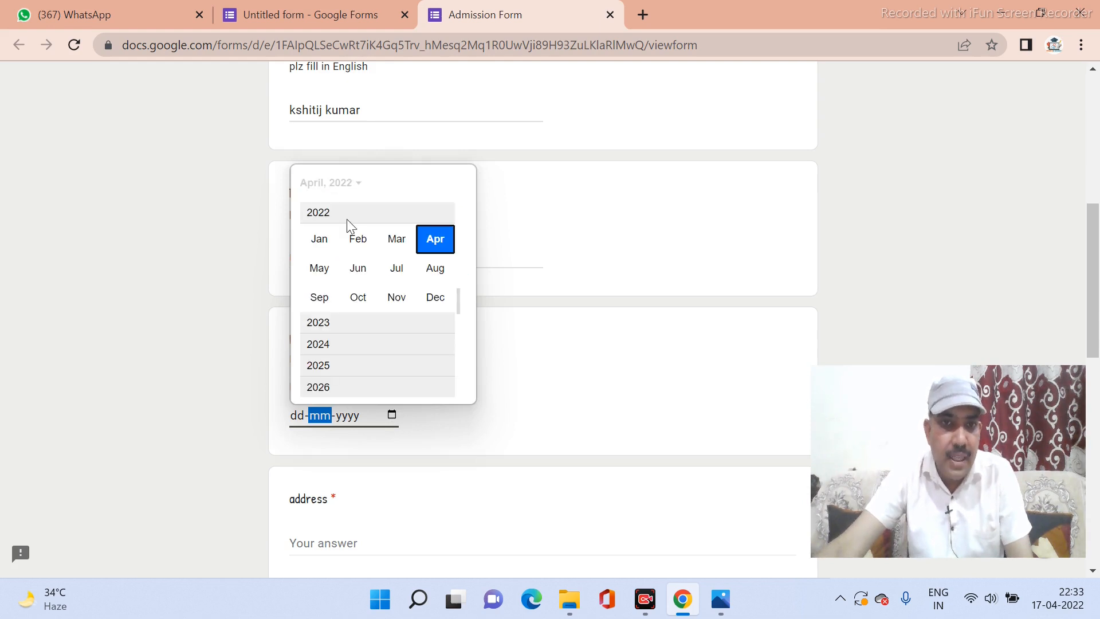
scroll(346, 222, up, 2)
scroll(345, 222, up, 5)
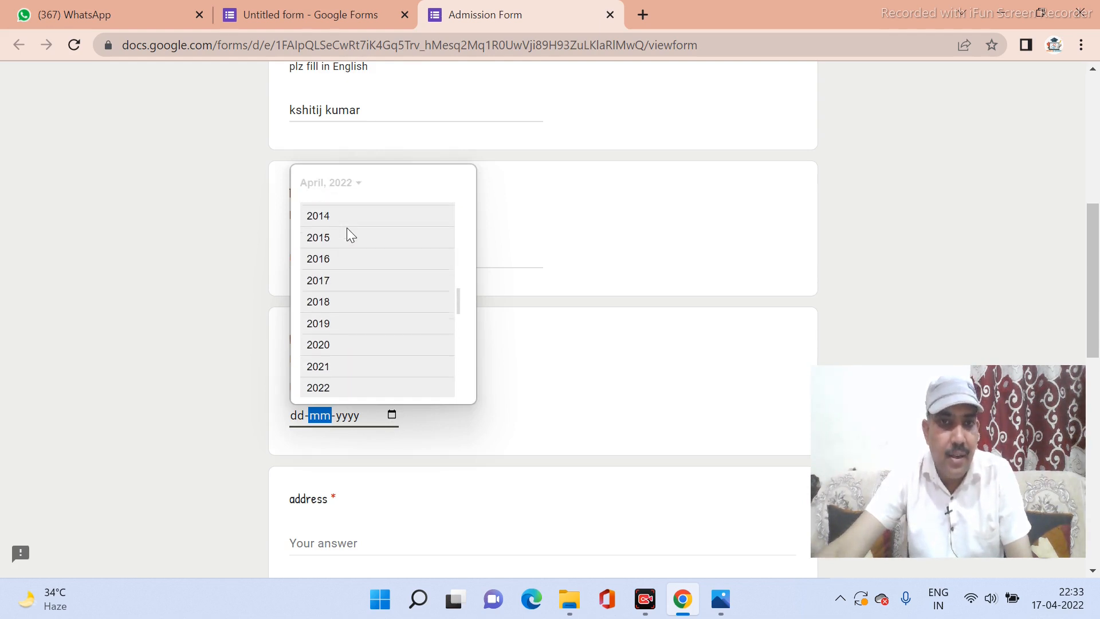
scroll(346, 228, up, 1)
scroll(346, 228, down, 1)
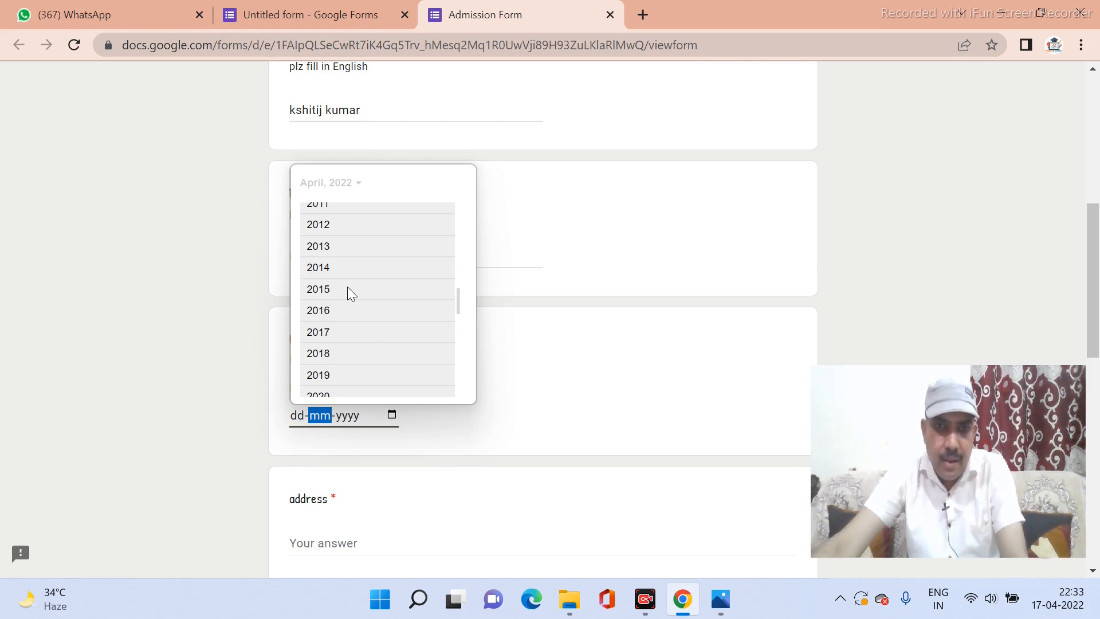
click(332, 208)
click(314, 244)
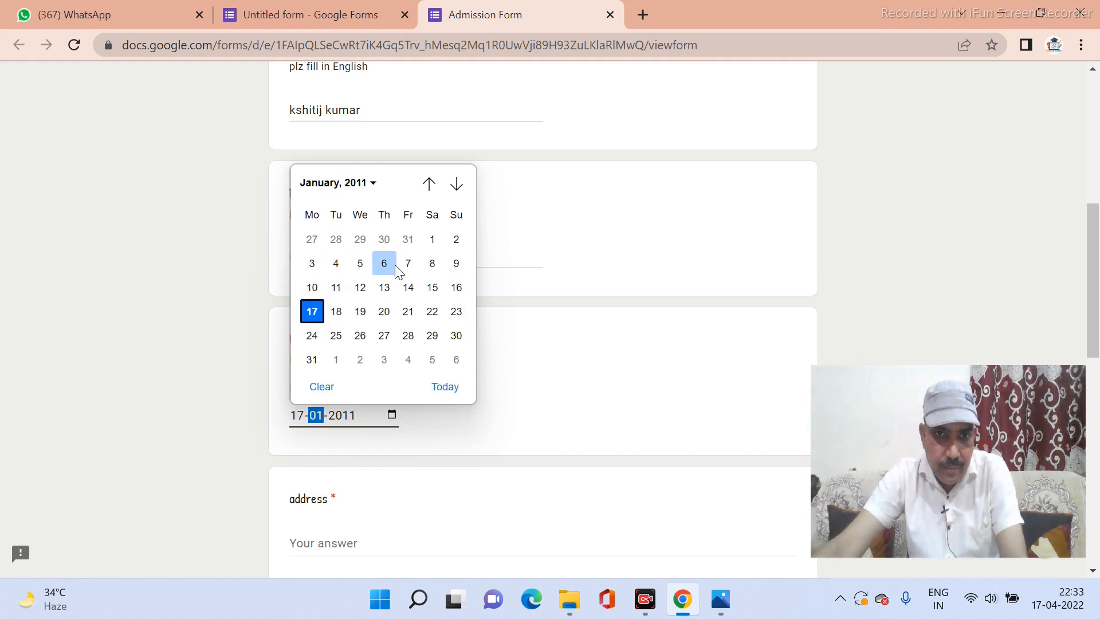
click(431, 240)
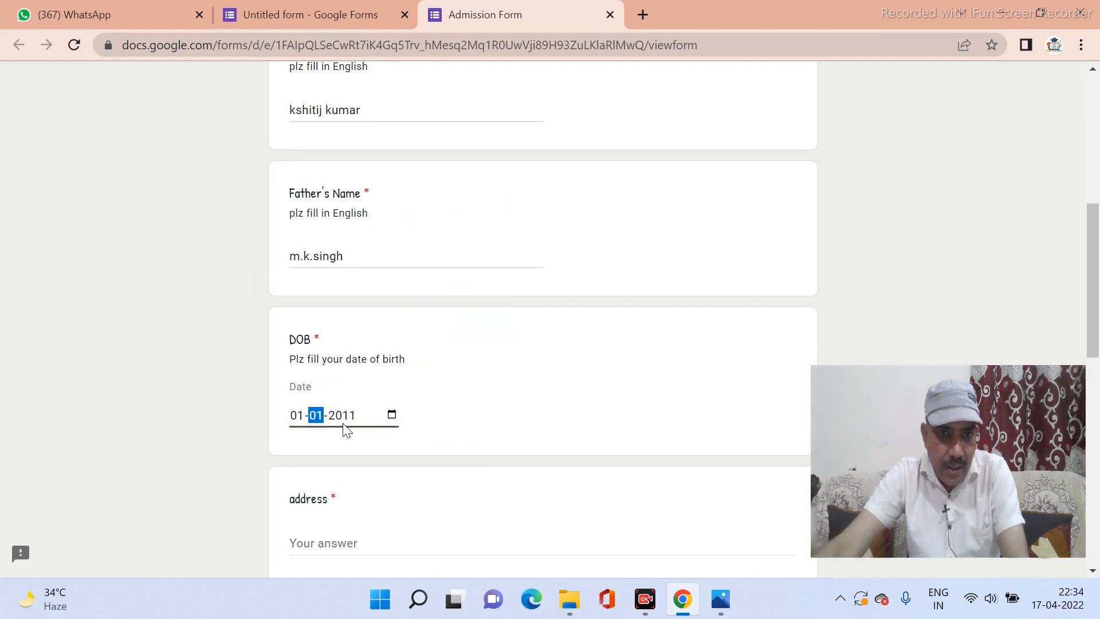
click(473, 432)
scroll(474, 430, down, 3)
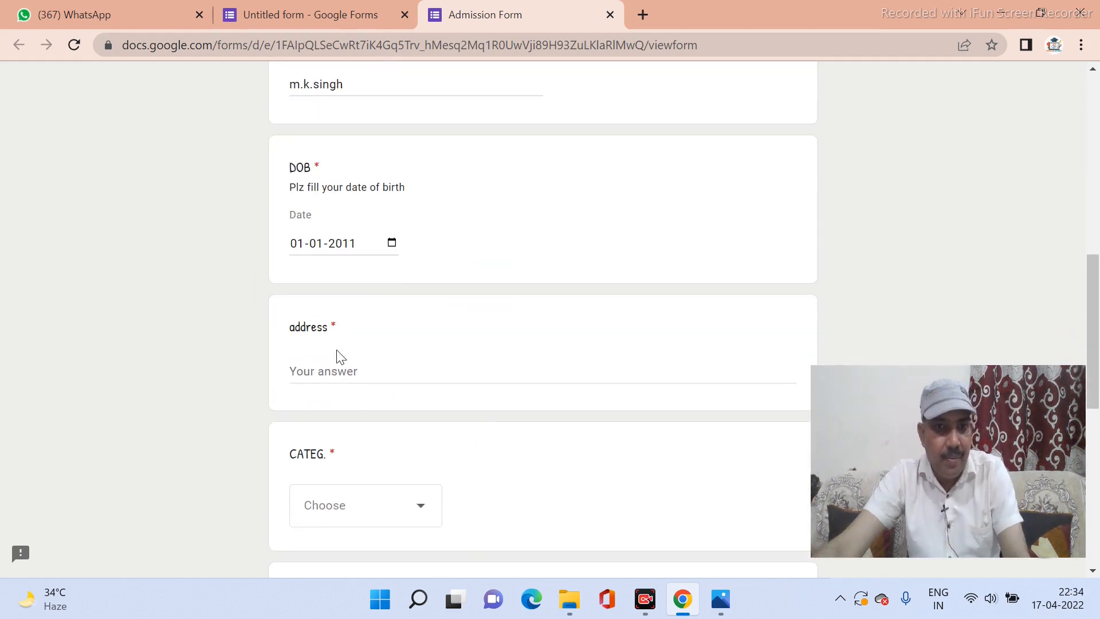
click(337, 373)
text(Bhooma )
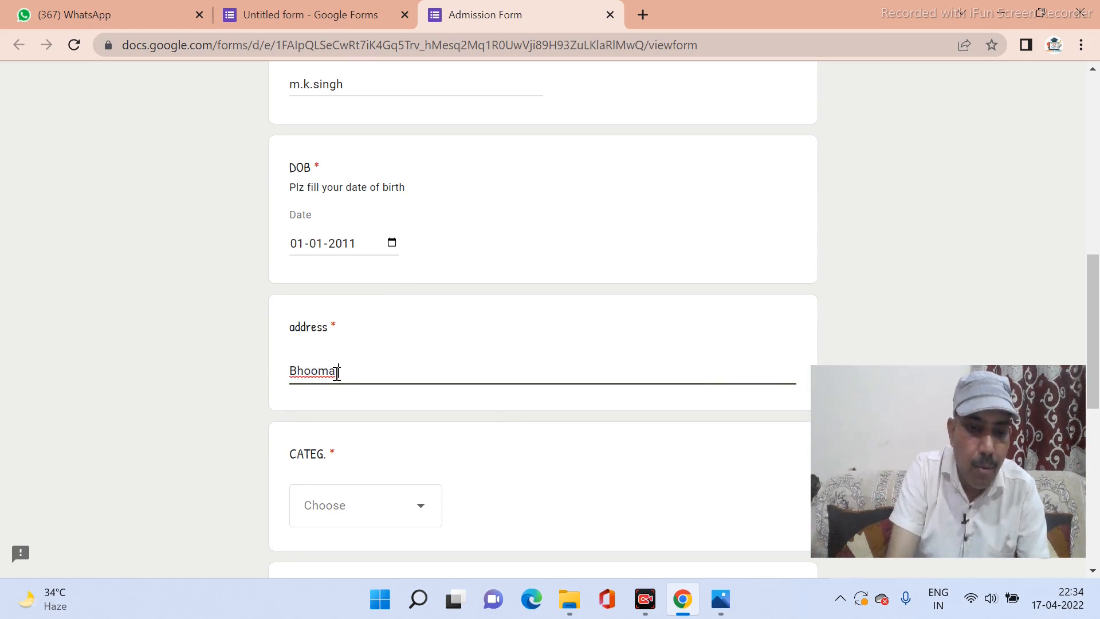
text(Ro)
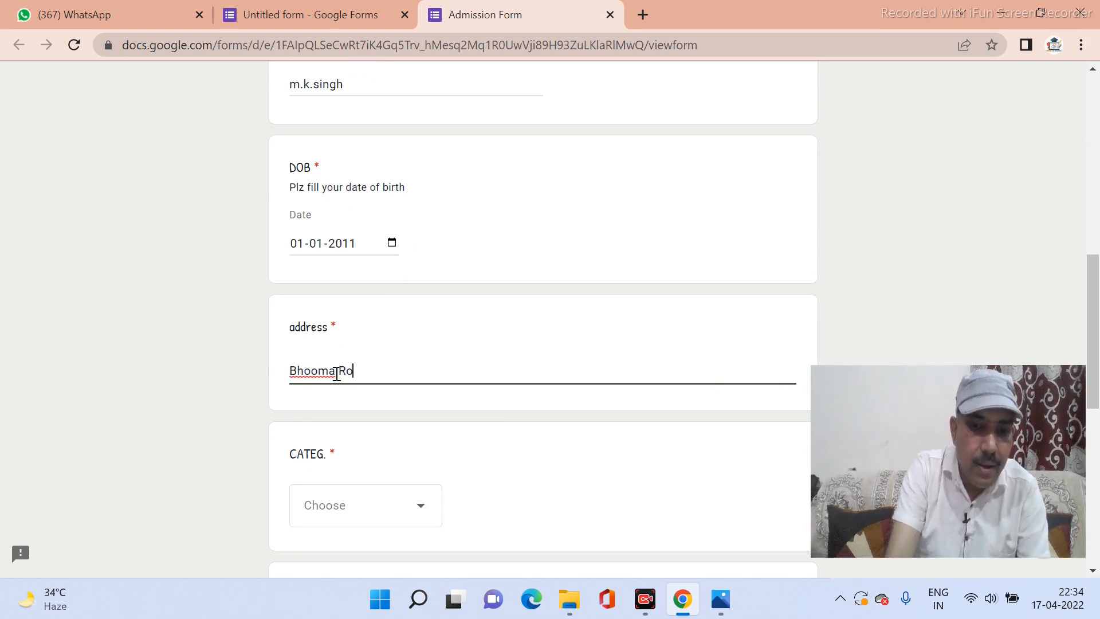
text(ad Meerapur)
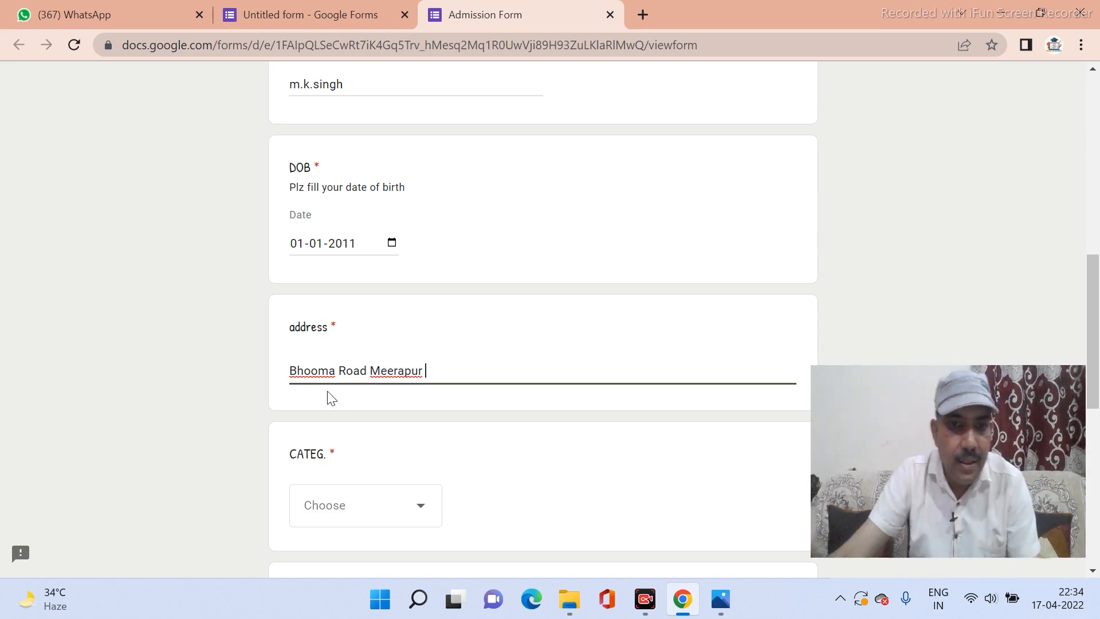
scroll(330, 435, down, 3)
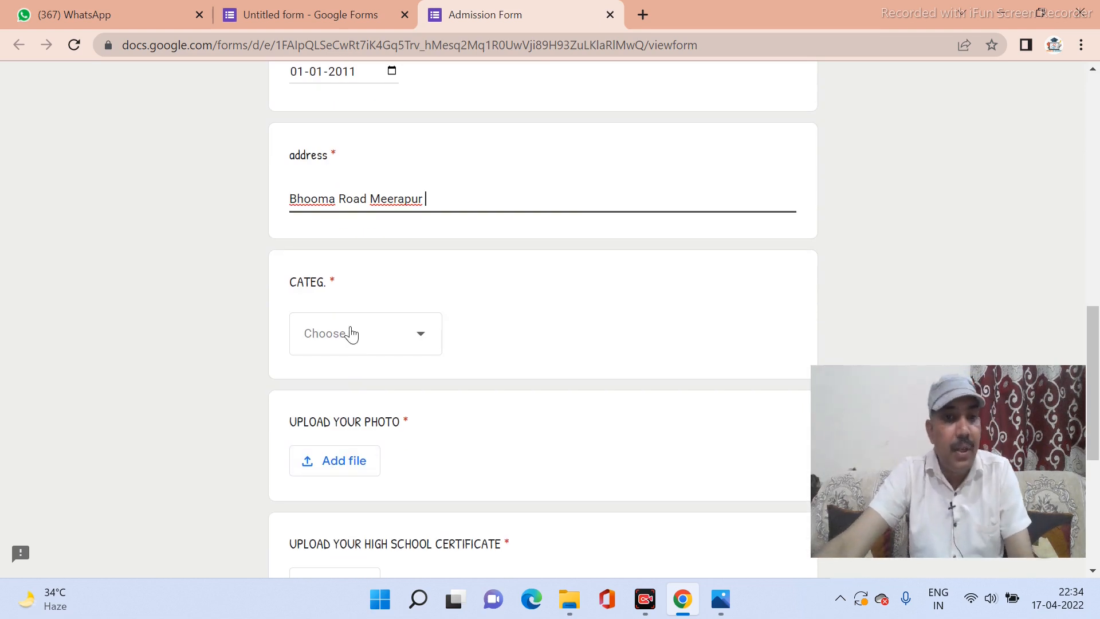
Choose GEN from the CATEG. dropdown.
click(352, 334)
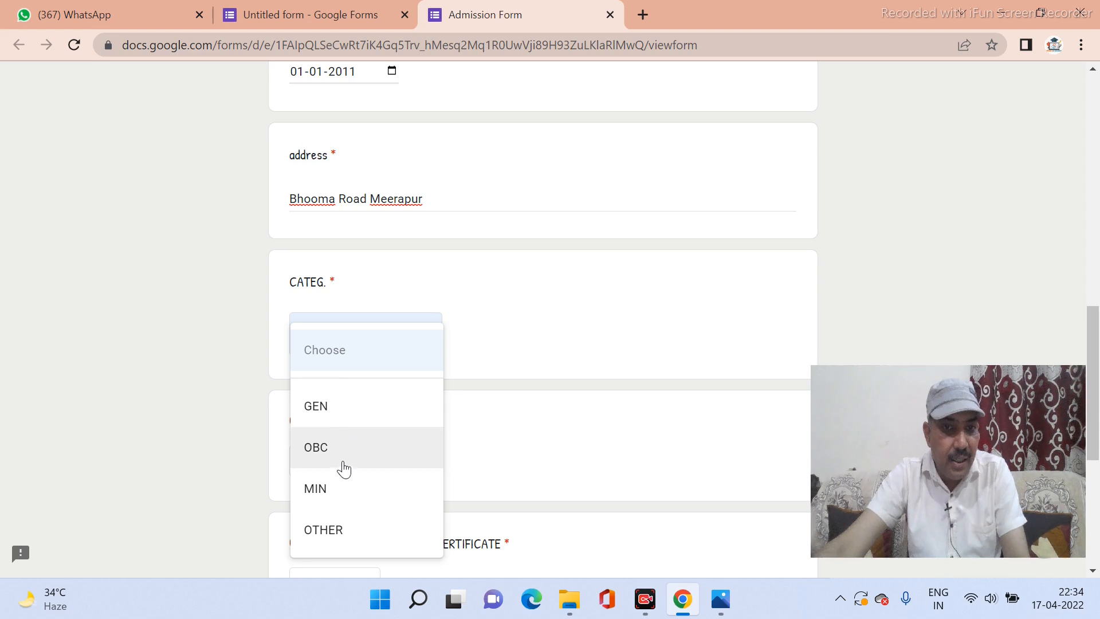
click(329, 422)
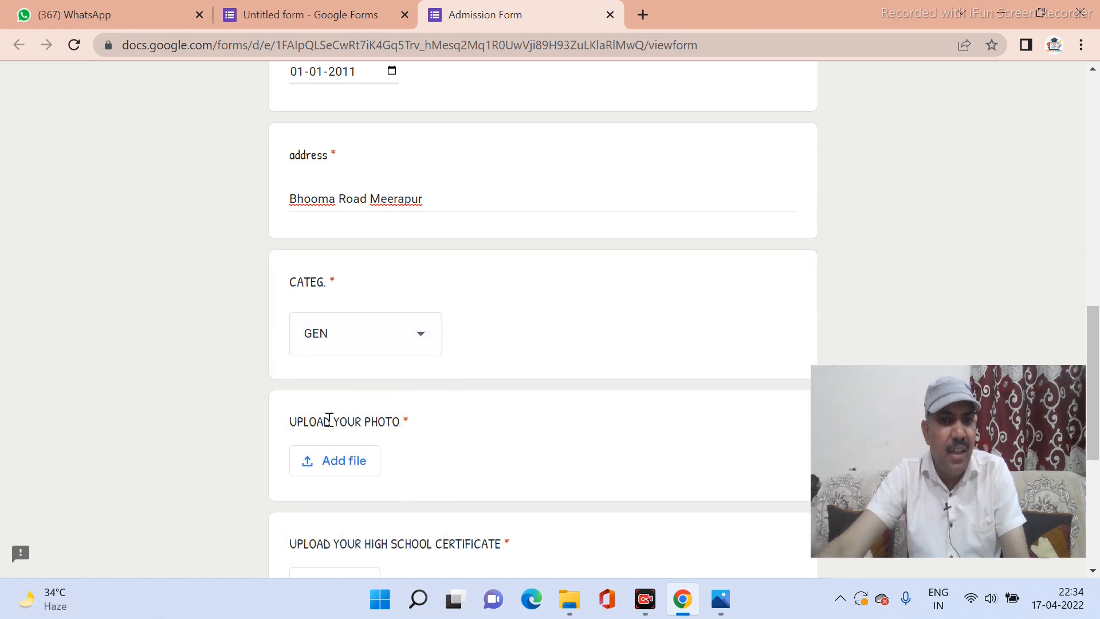
scroll(330, 421, down, 3)
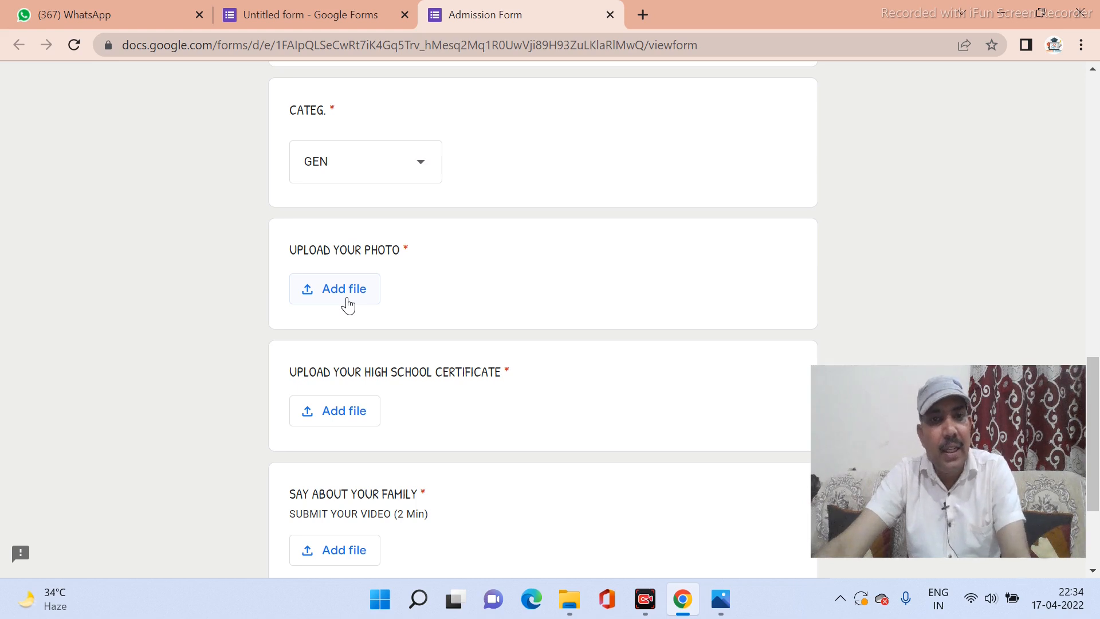
Upload 'my photo.jpeg' from the Desktop to the UPLOAD YOUR PHOTO question.
click(344, 290)
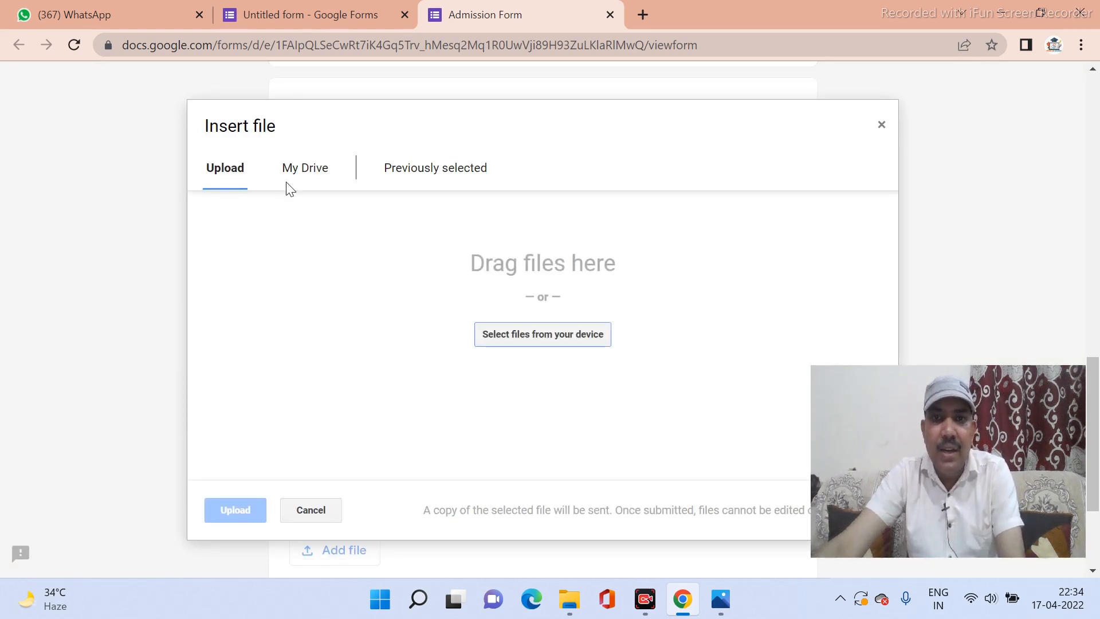
click(518, 343)
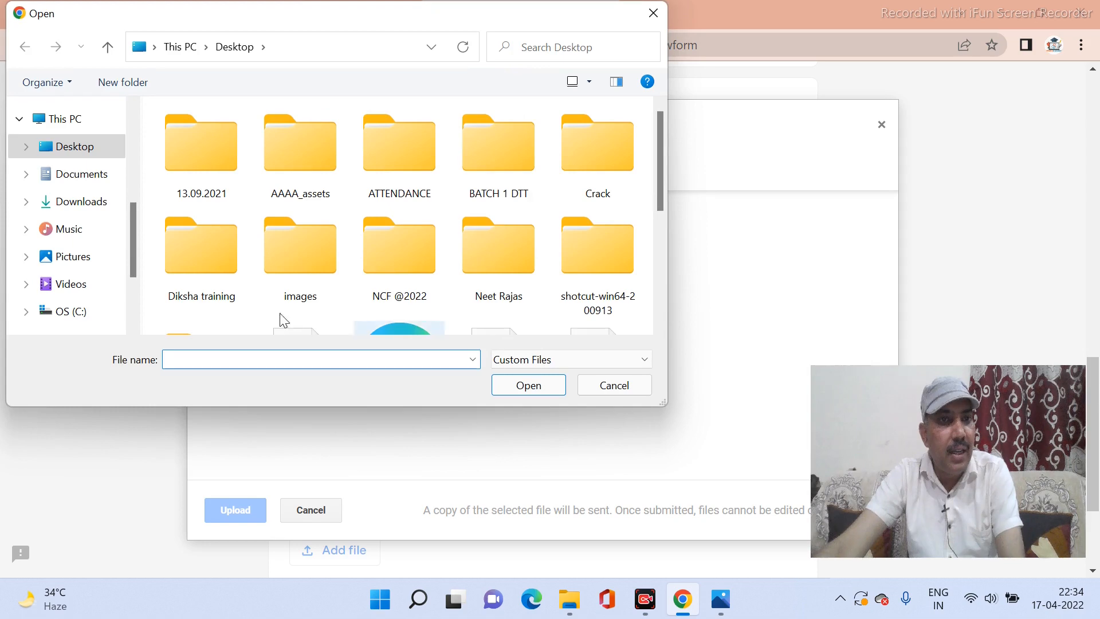
click(74, 147)
scroll(338, 258, down, 3)
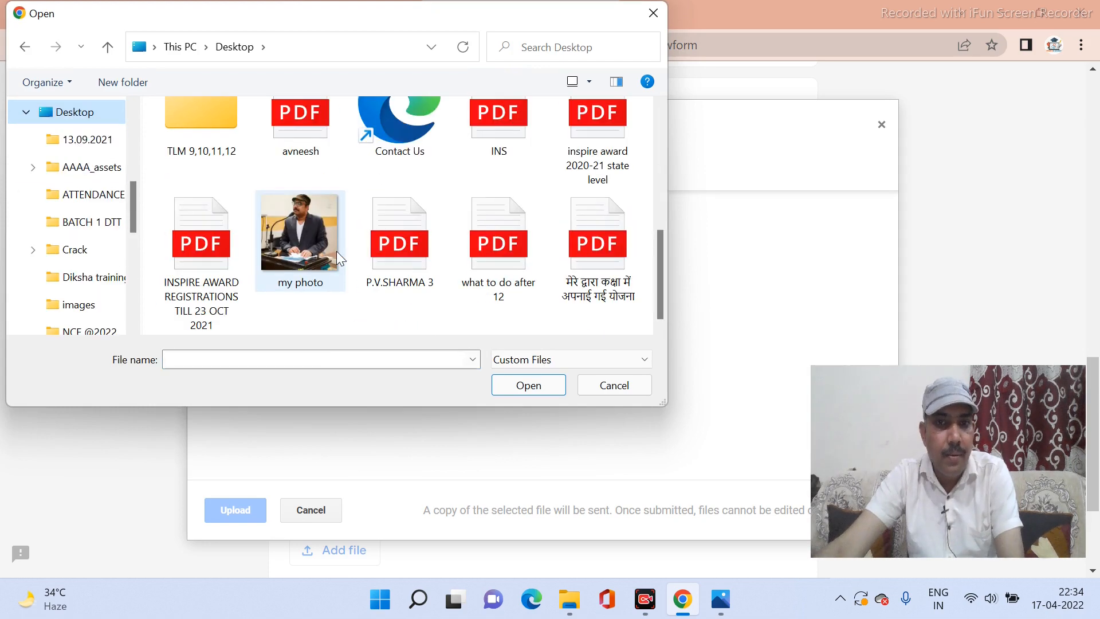
click(299, 256)
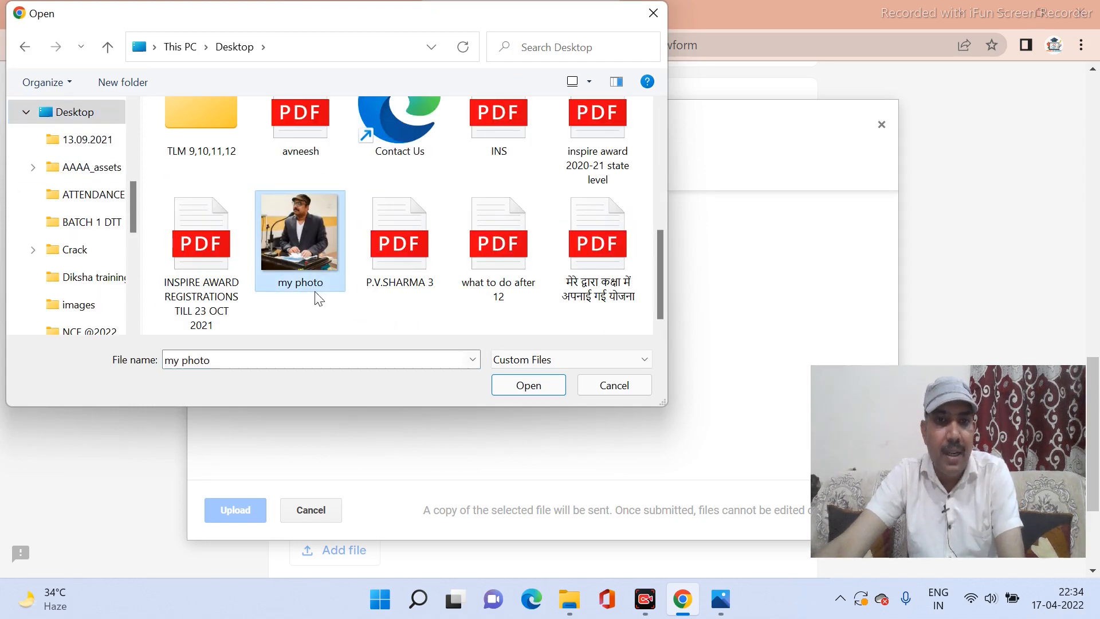
click(533, 390)
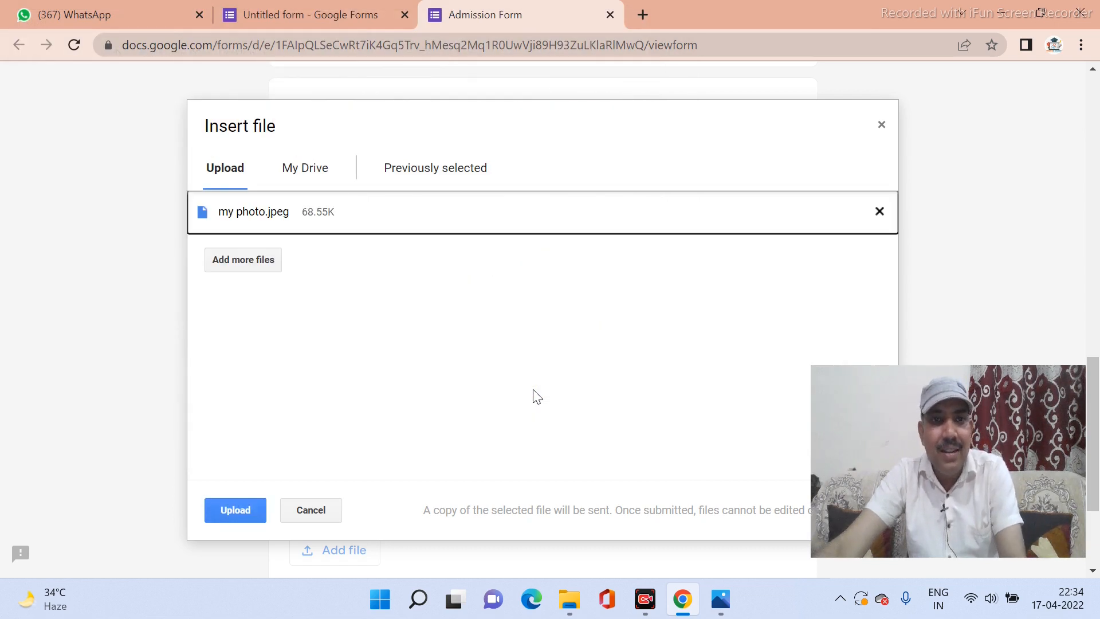
click(245, 514)
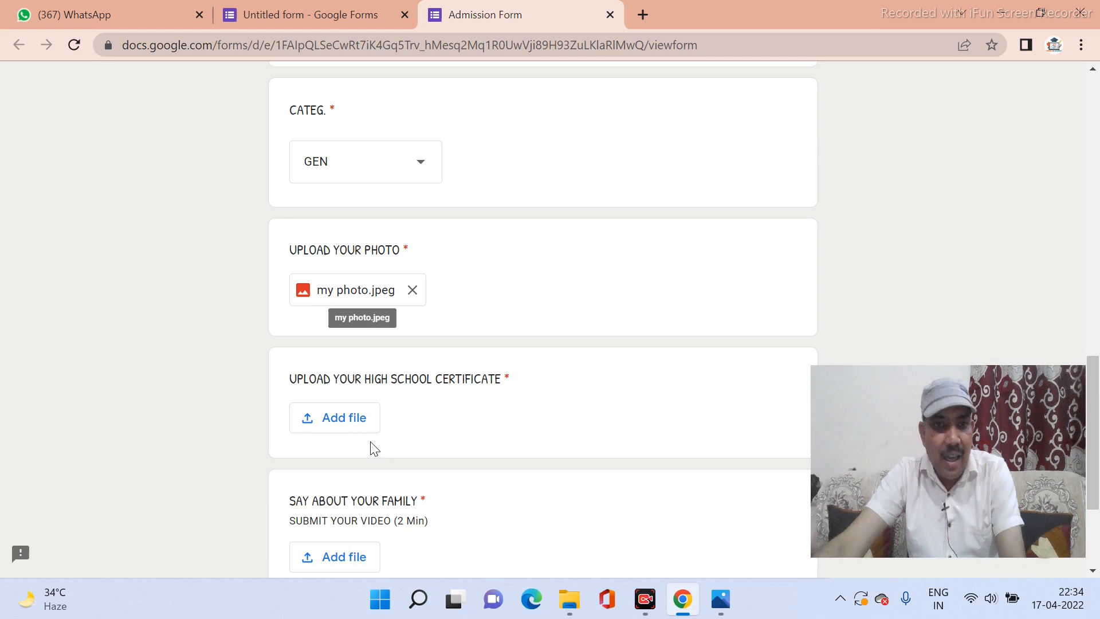
Upload 'my photo.jpeg' from the Desktop as the high school certificate answer.
click(343, 422)
click(539, 339)
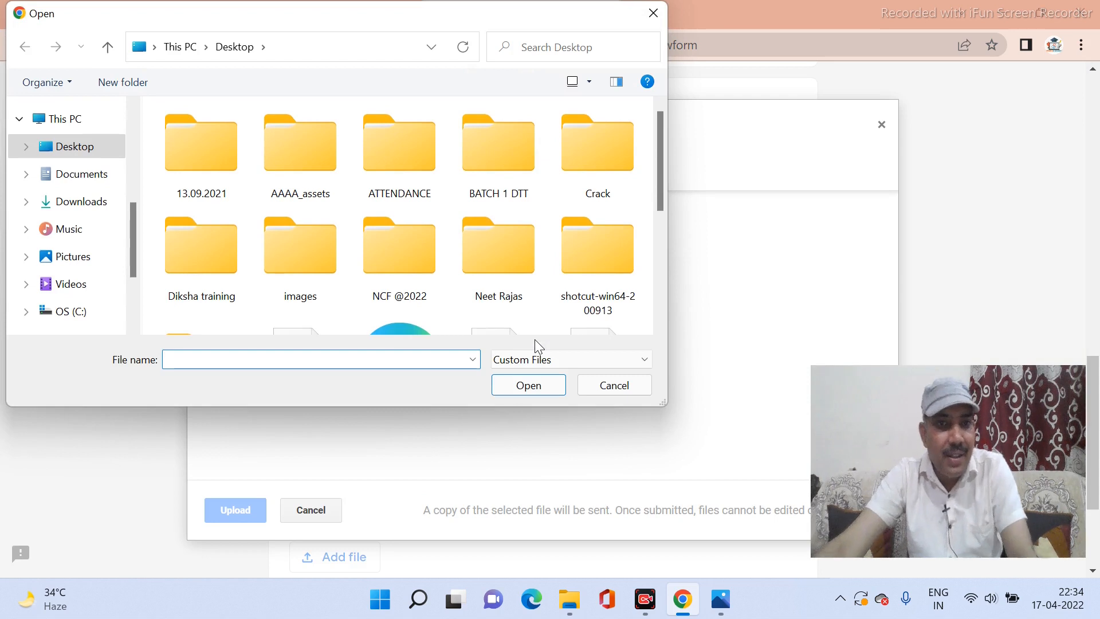
click(45, 148)
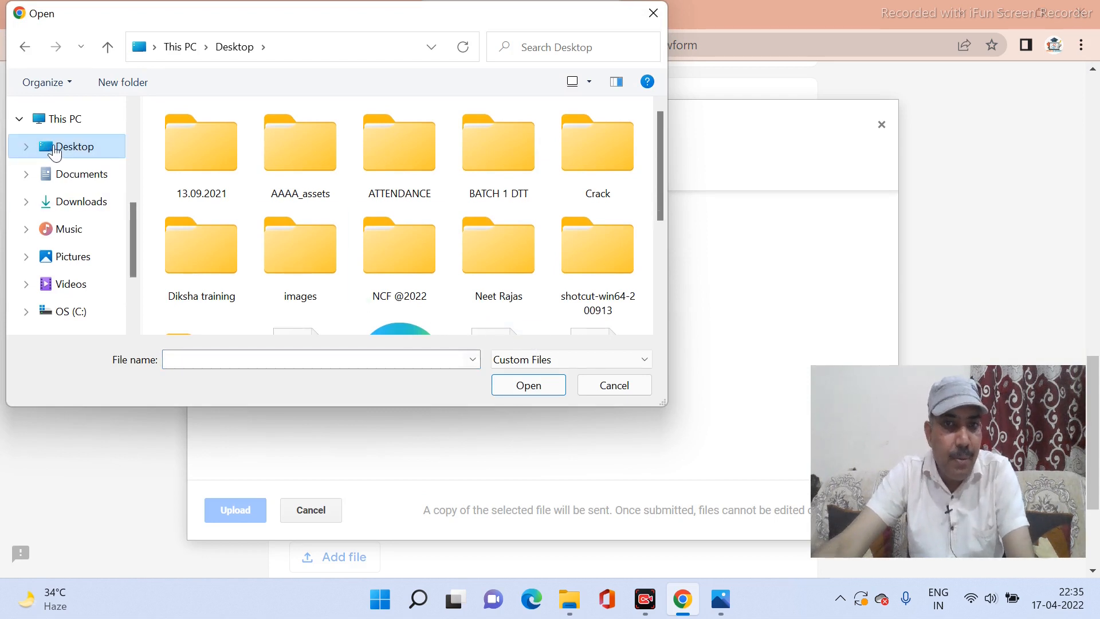
scroll(295, 242, down, 3)
click(293, 240)
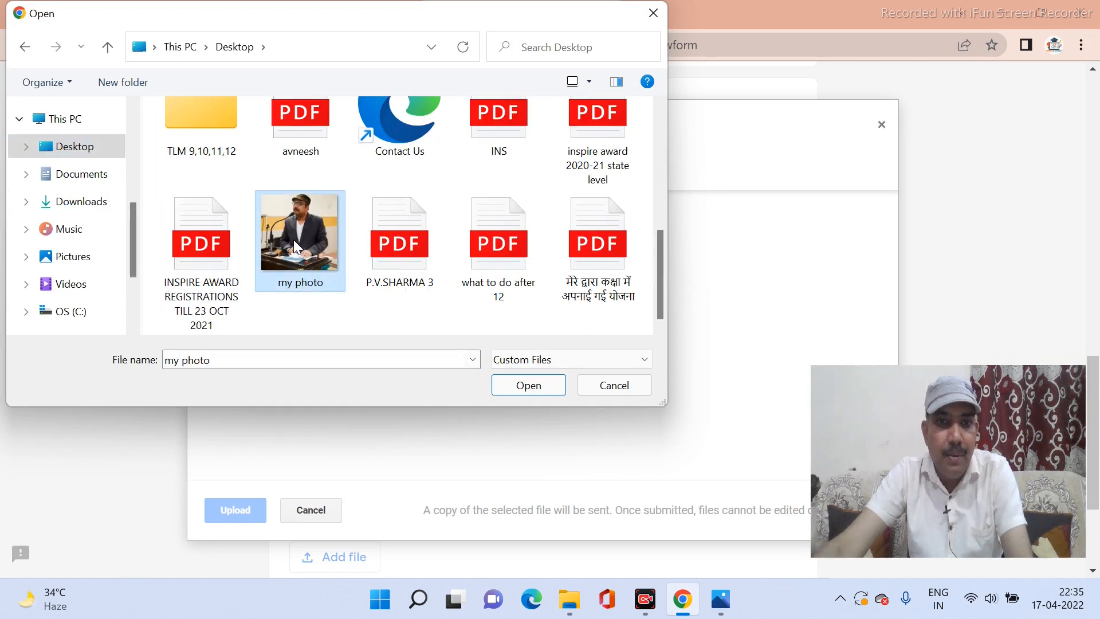
click(516, 390)
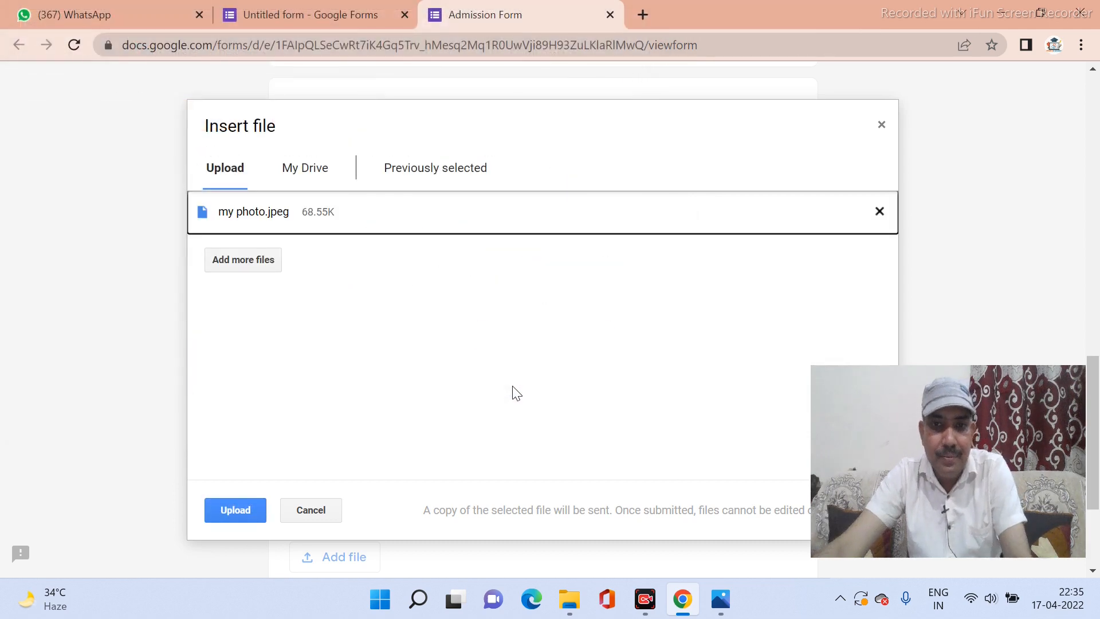
click(241, 511)
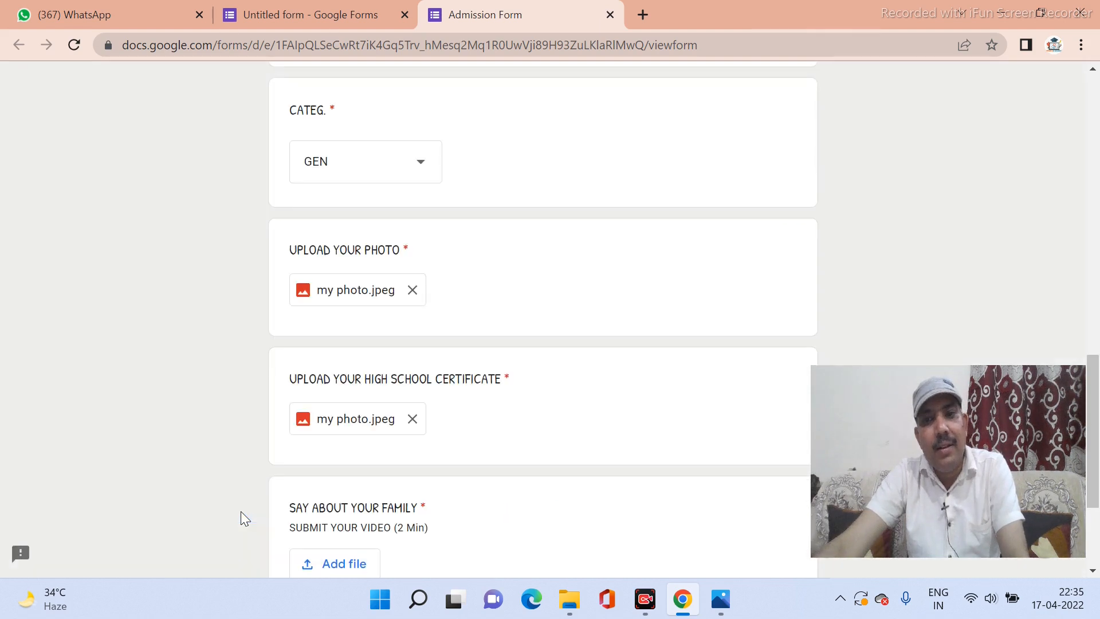
Attach the 20220415_111919.MP4 video to the SAY ABOUT YOUR FAMILY question.
scroll(388, 449, down, 1)
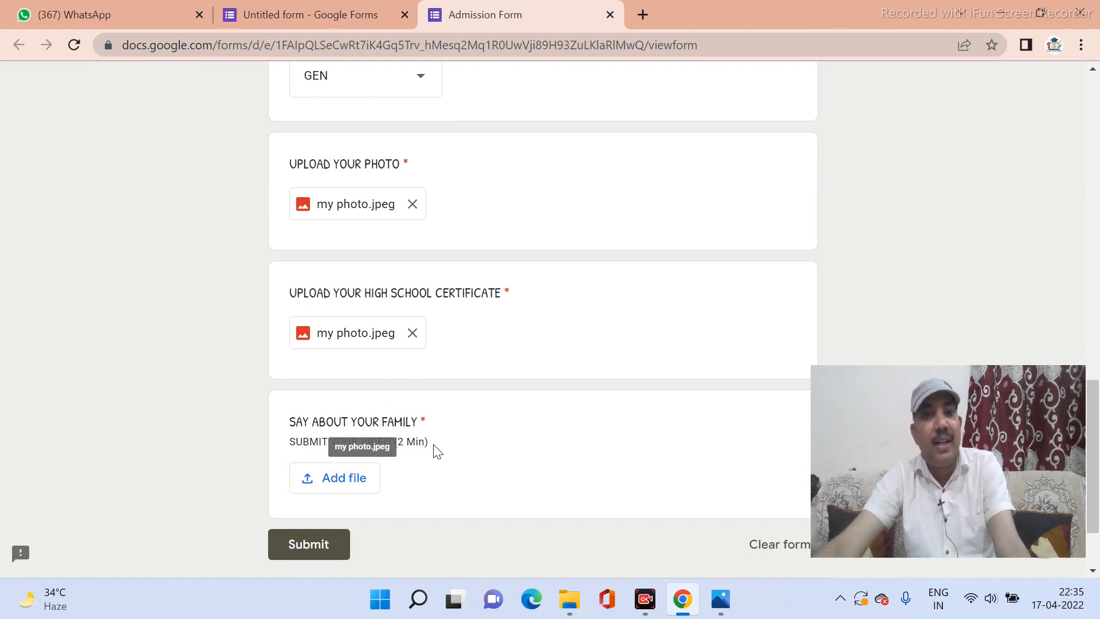
click(341, 491)
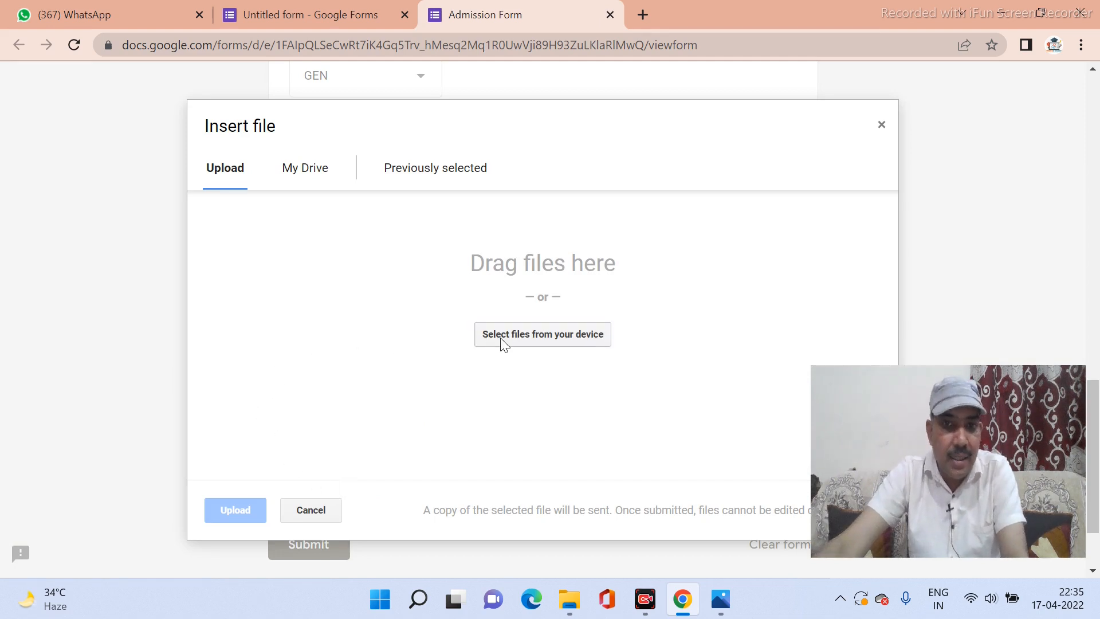
click(502, 339)
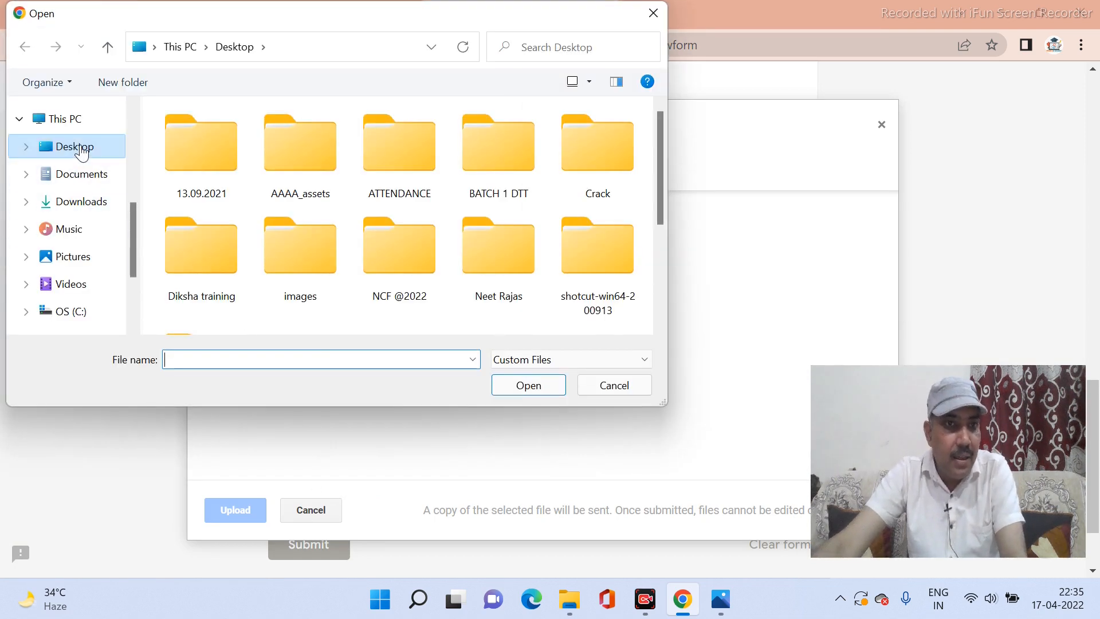
scroll(343, 263, down, 5)
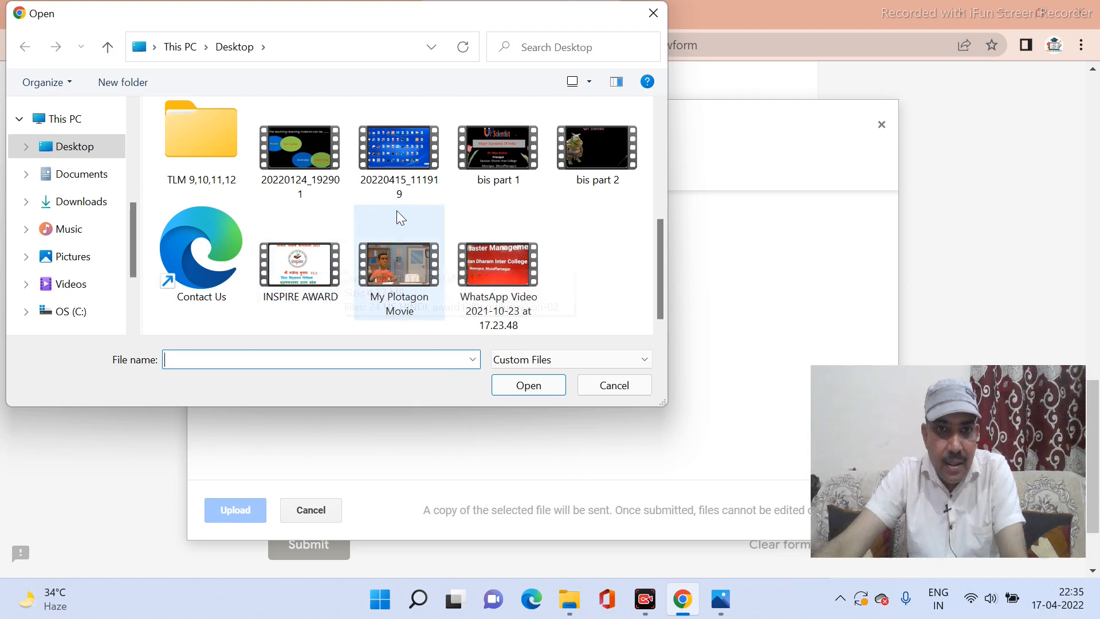
click(394, 155)
click(522, 387)
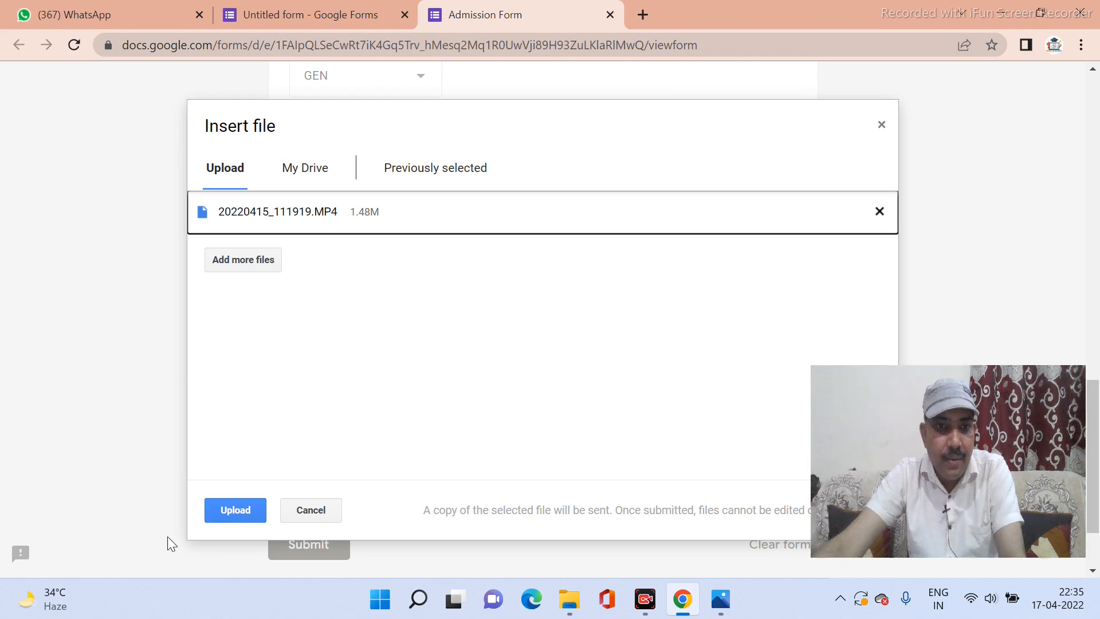
click(224, 515)
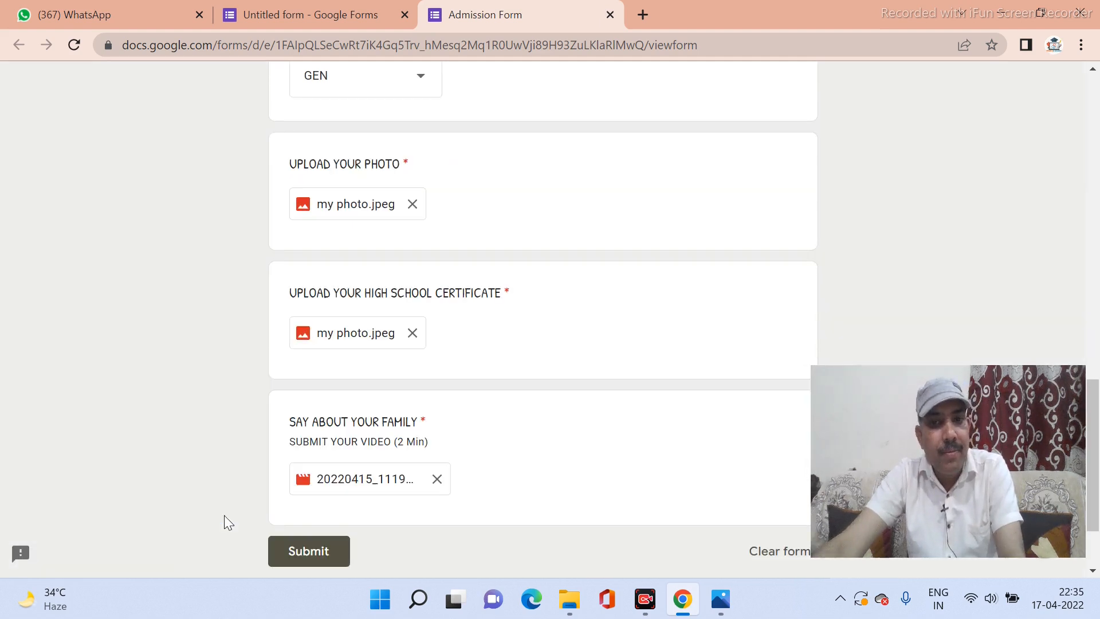
Submit the completed admission form.
scroll(420, 359, up, 10)
scroll(420, 359, up, 2)
scroll(420, 359, down, 11)
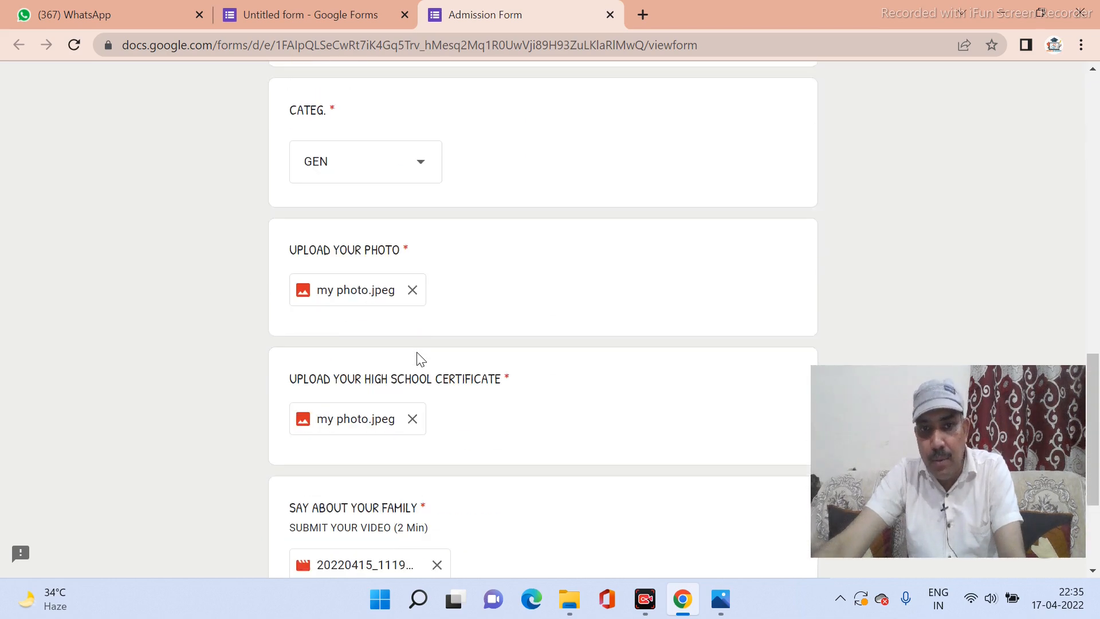
scroll(420, 359, down, 3)
click(307, 448)
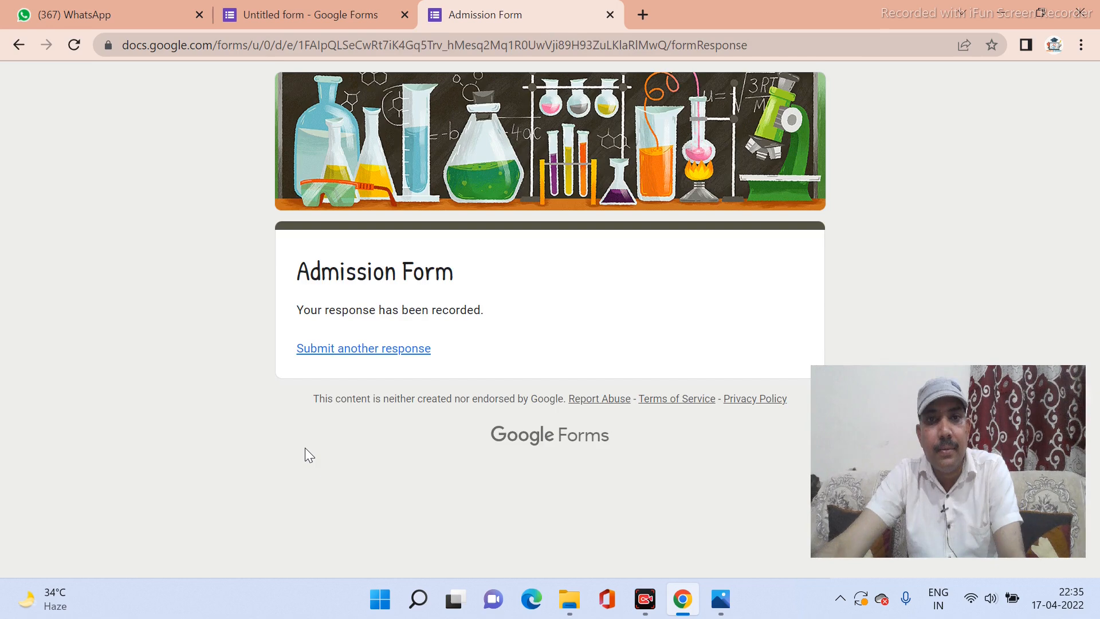
Back in the editor, restore the college name as the form description.
click(267, 13)
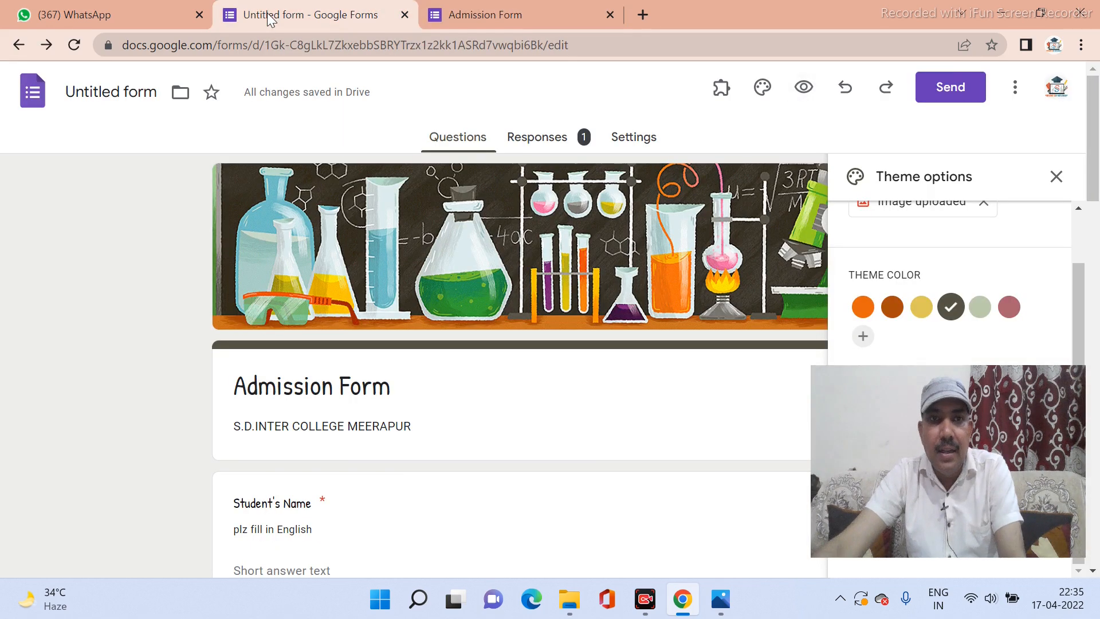
scroll(322, 461, down, 3)
scroll(322, 460, up, 3)
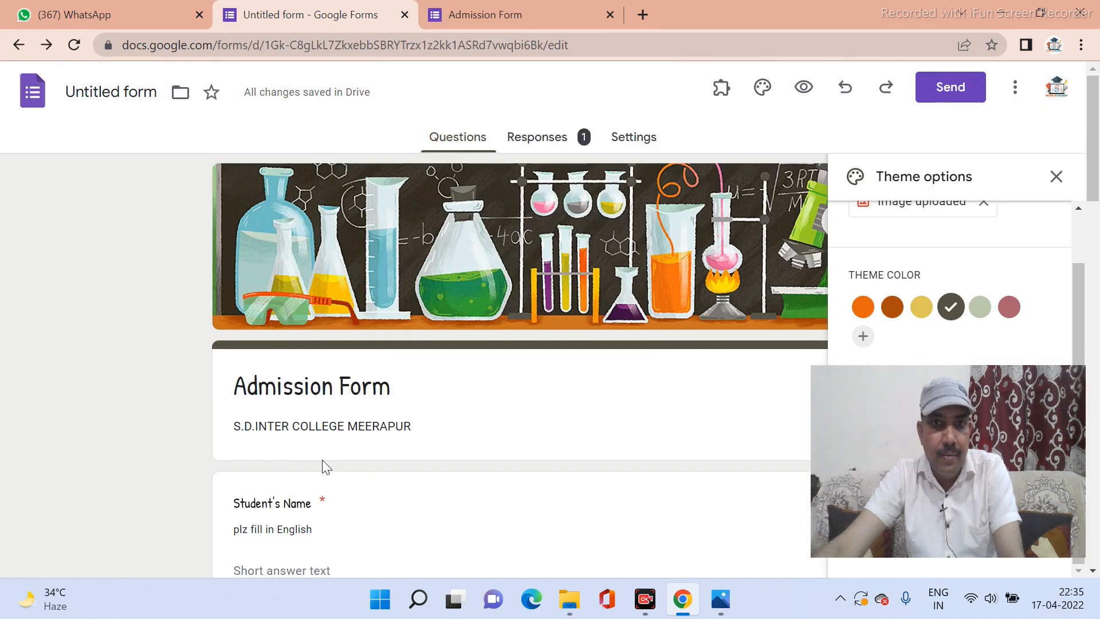
triple_click(381, 426)
key(ctrl+c)
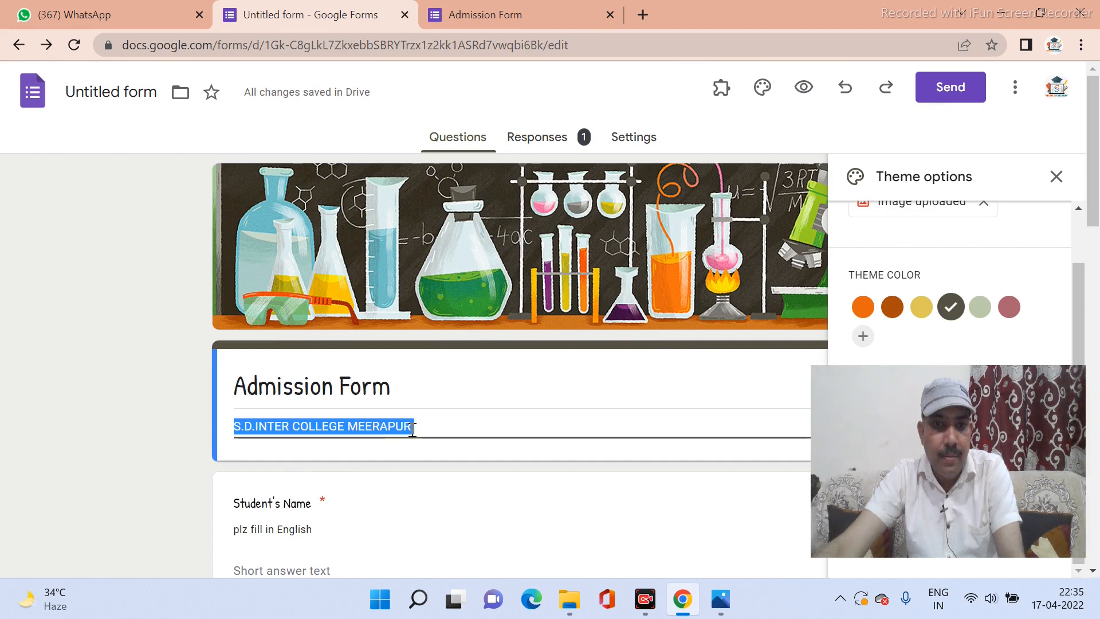
click(418, 429)
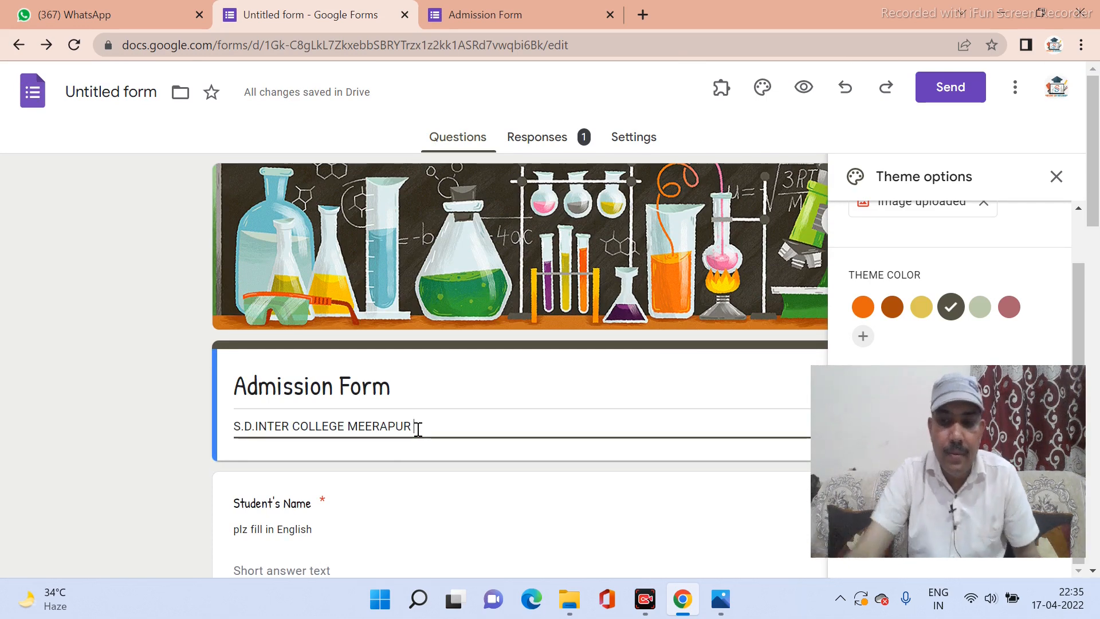
key(BackSpace)
key(BackSpace)
key(BackSpace)
key(BackSpace)
key(BackSpace)
key(BackSpace)
key(BackSpace)
key(BackSpace)
key(BackSpace)
key(BackSpace)
key(BackSpace)
key(BackSpace)
key(BackSpace)
key(BackSpace)
key(BackSpace)
key(BackSpace)
key(BackSpace)
key(BackSpace)
key(BackSpace)
key(BackSpace)
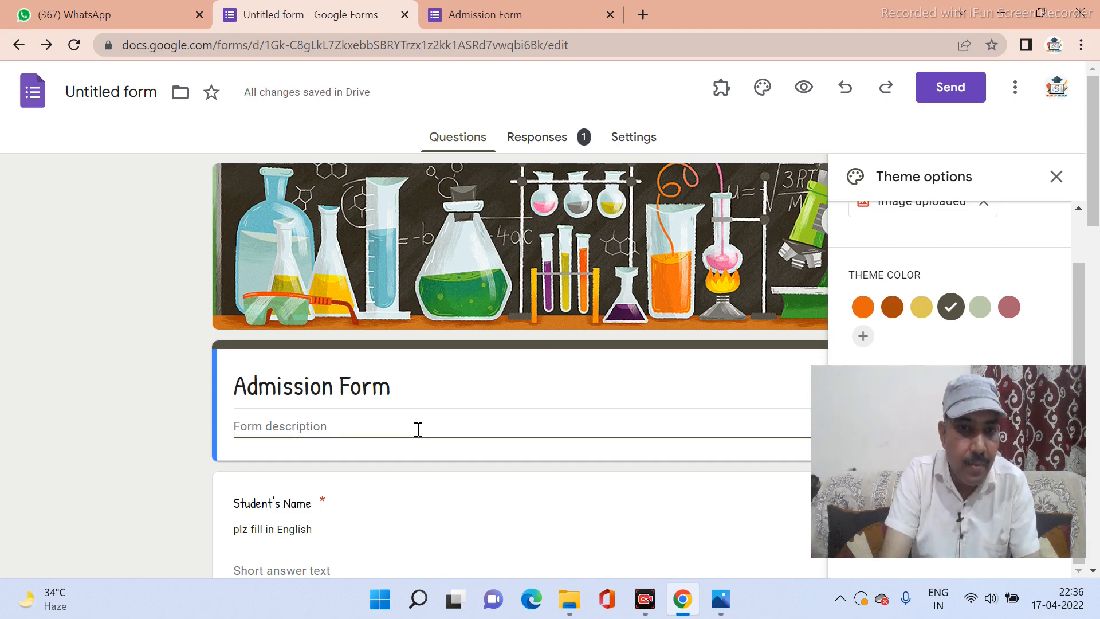
key(ctrl+v)
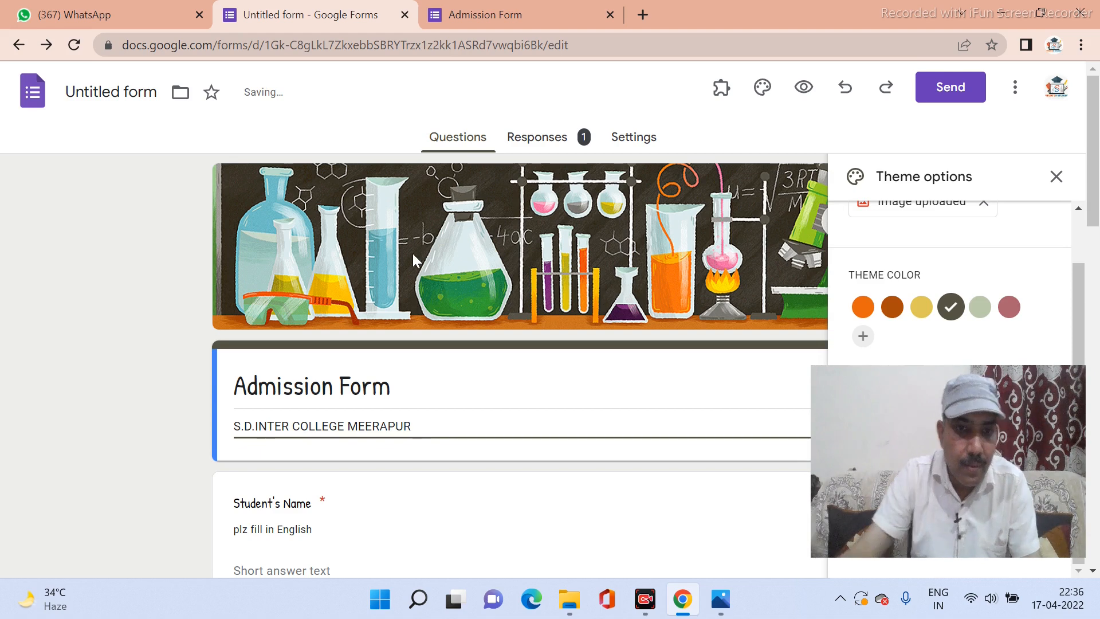
Set the Student's Name question description to 'plz fill in English'.
scroll(414, 292, down, 4)
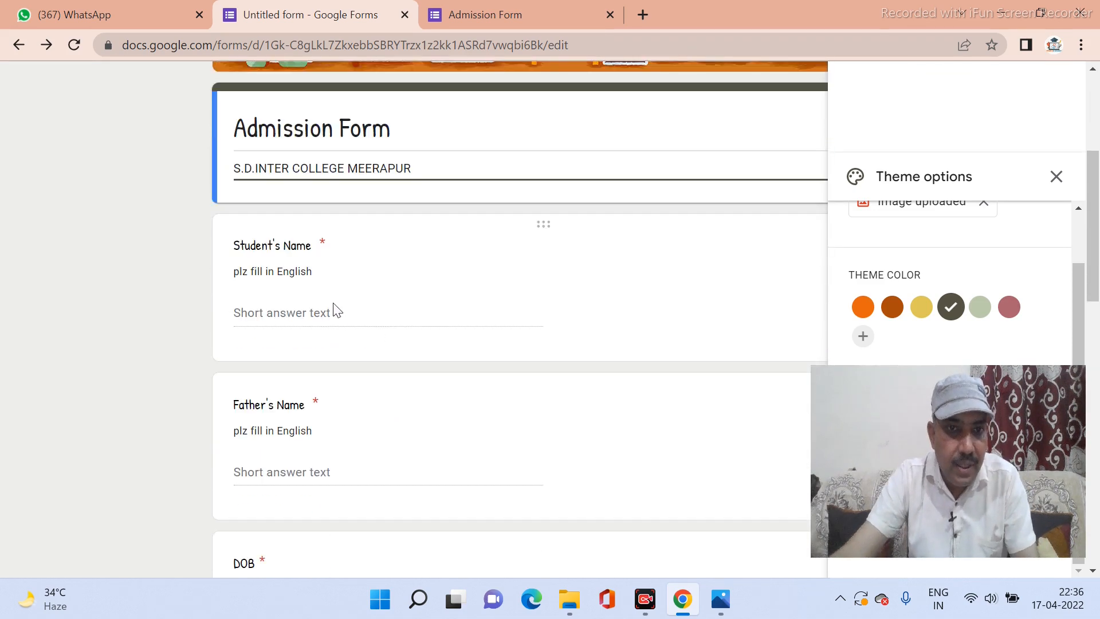
click(303, 314)
triple_click(284, 308)
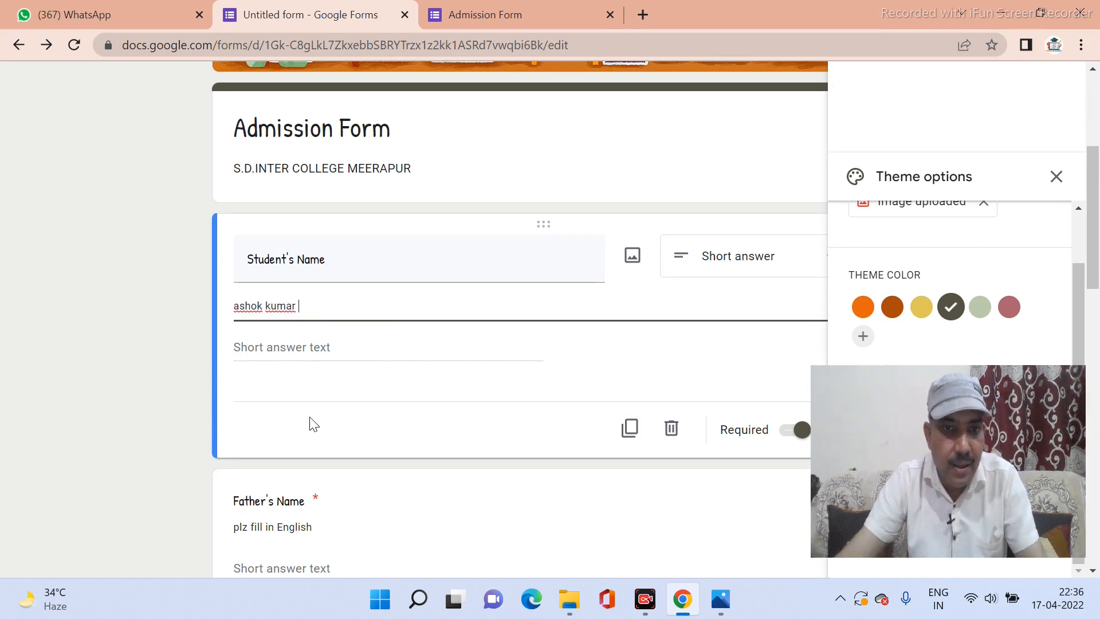
click(320, 384)
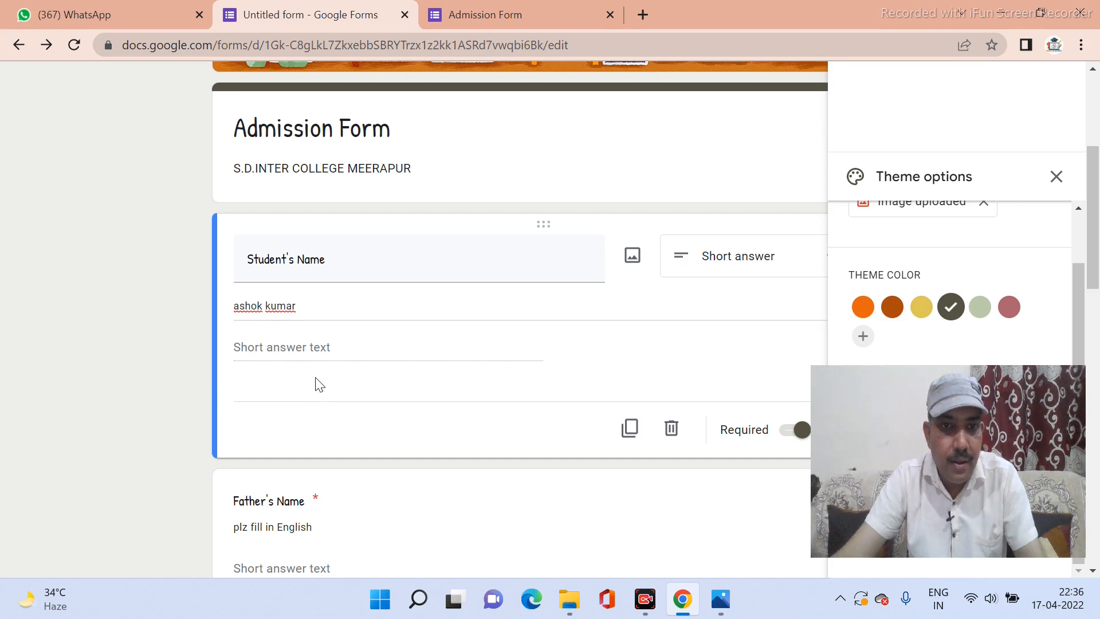
triple_click(322, 314)
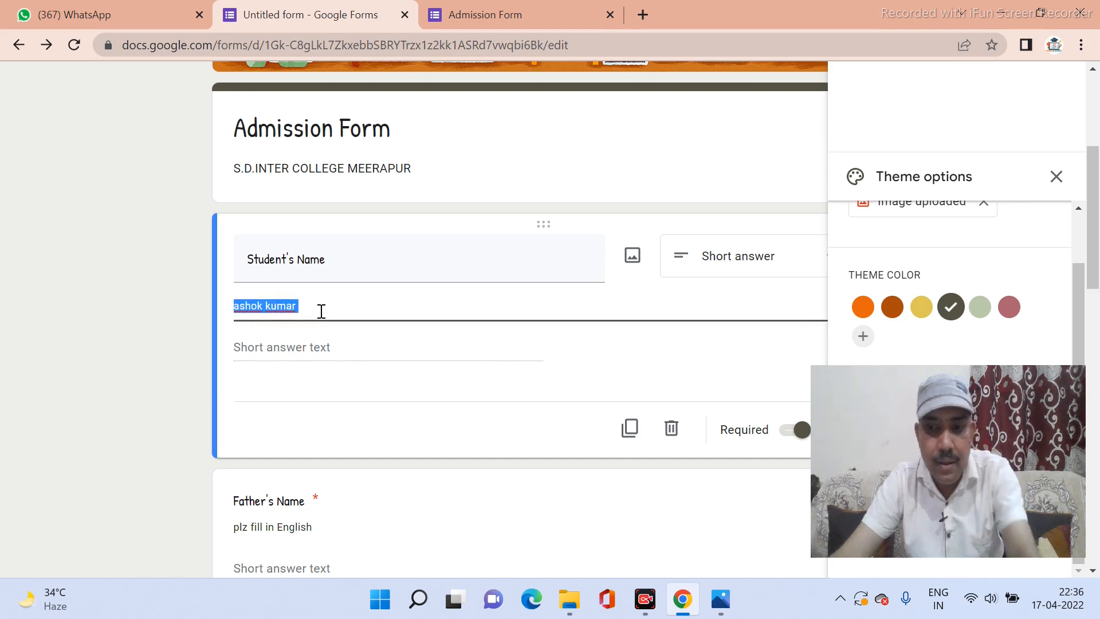
text(plz fill in English)
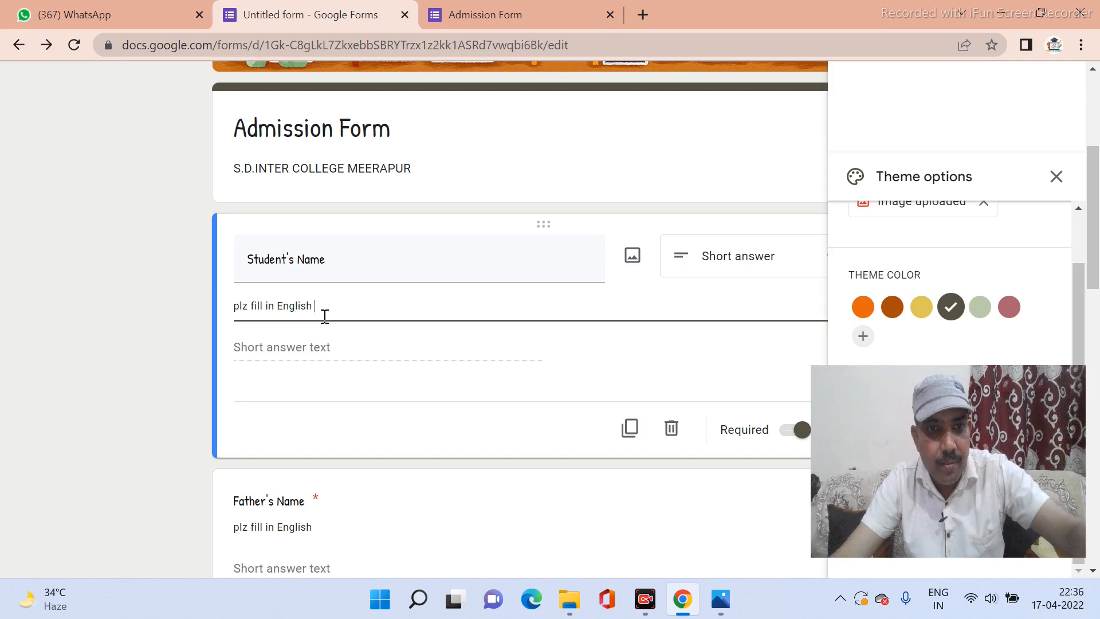
click(310, 352)
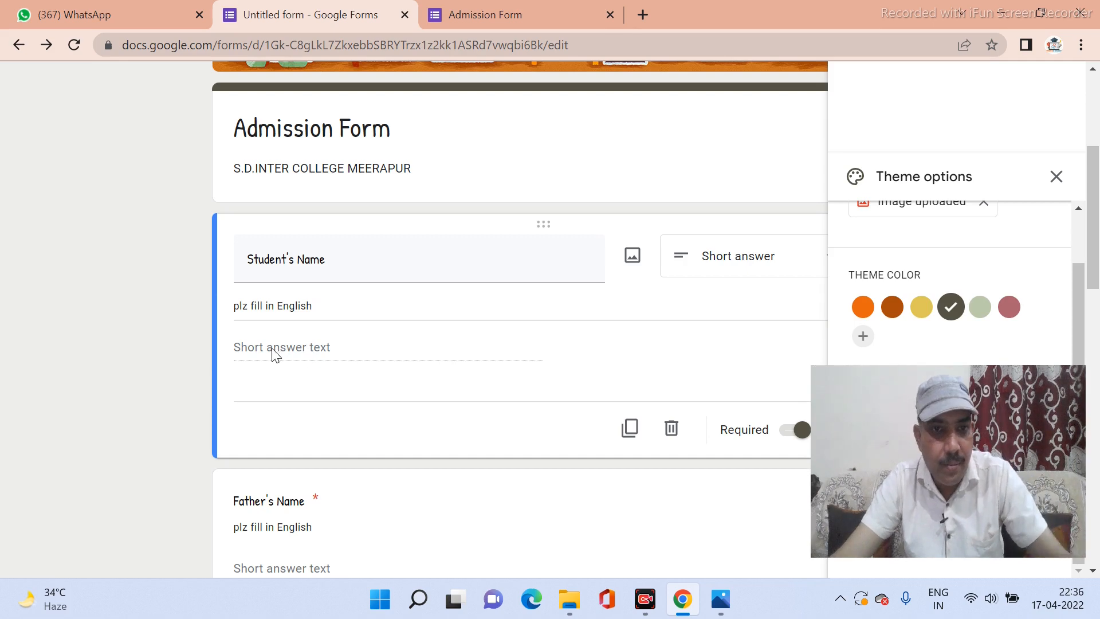
scroll(404, 352, up, 5)
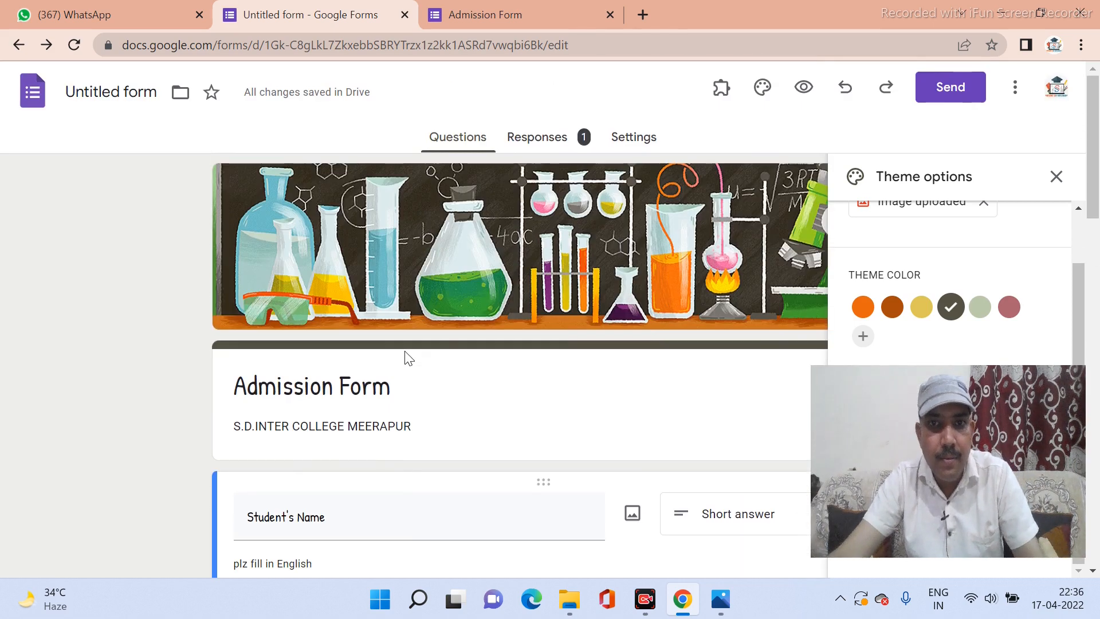
Open the live form preview and enter the student's and father's names.
click(764, 89)
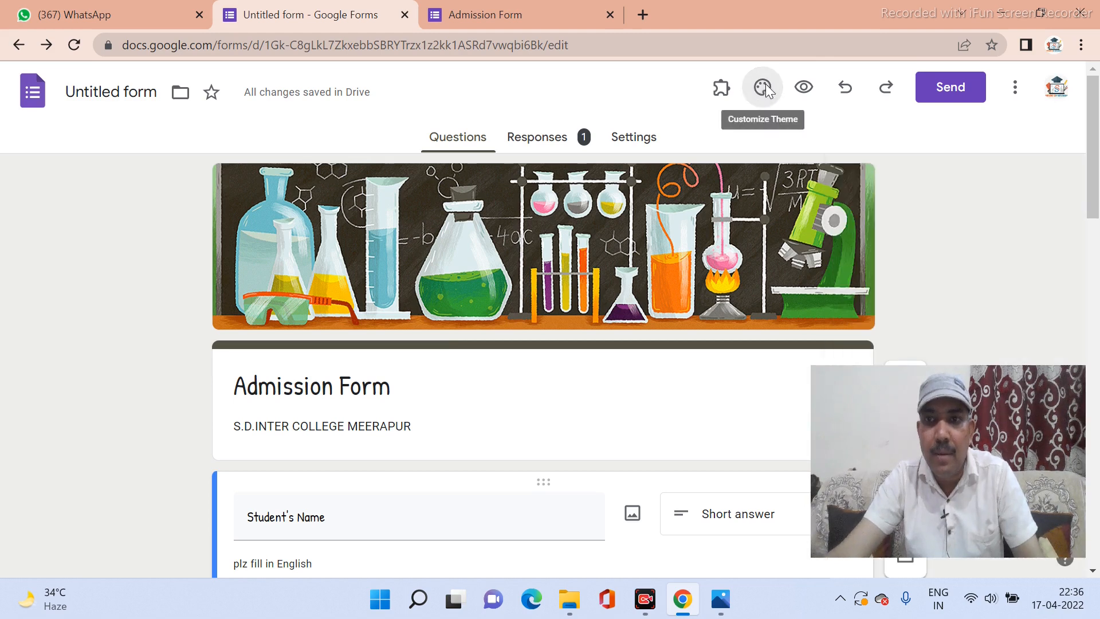
click(803, 87)
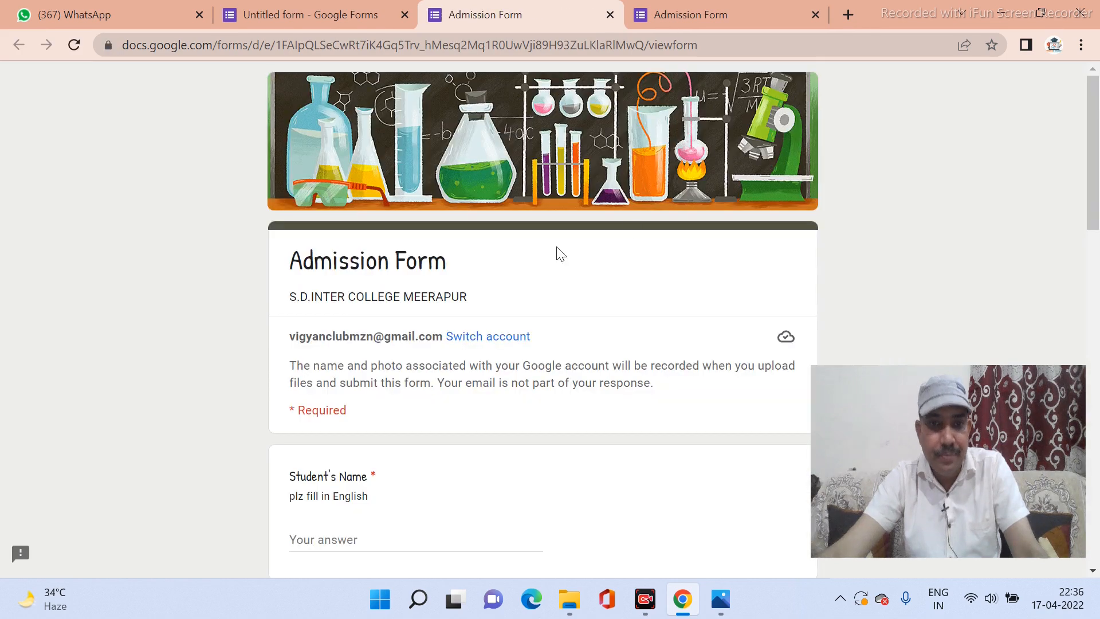
scroll(560, 252, down, 3)
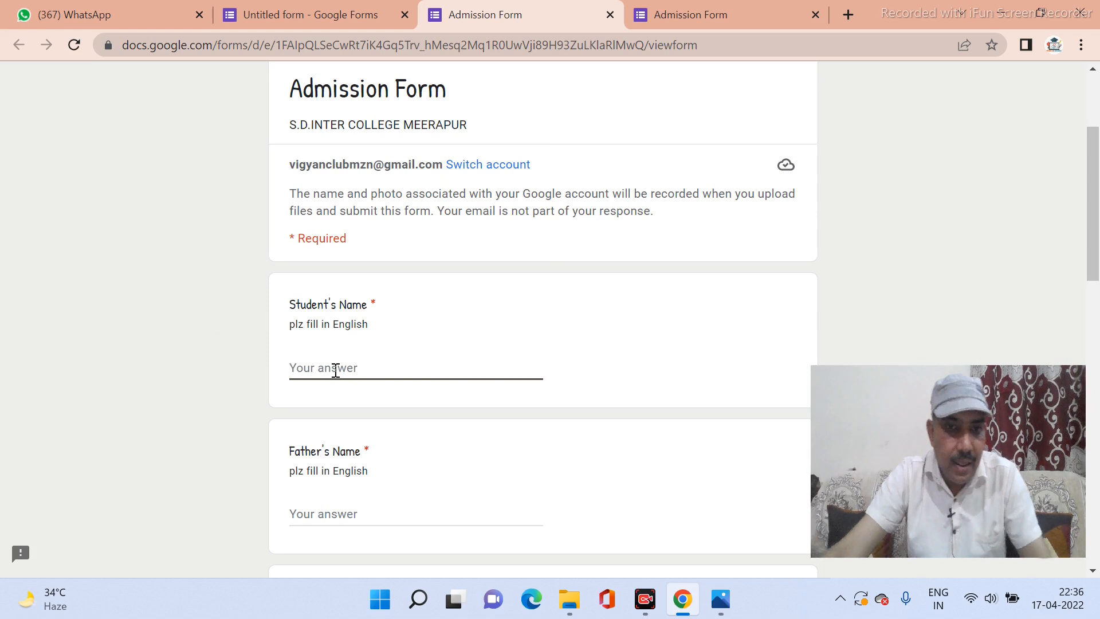
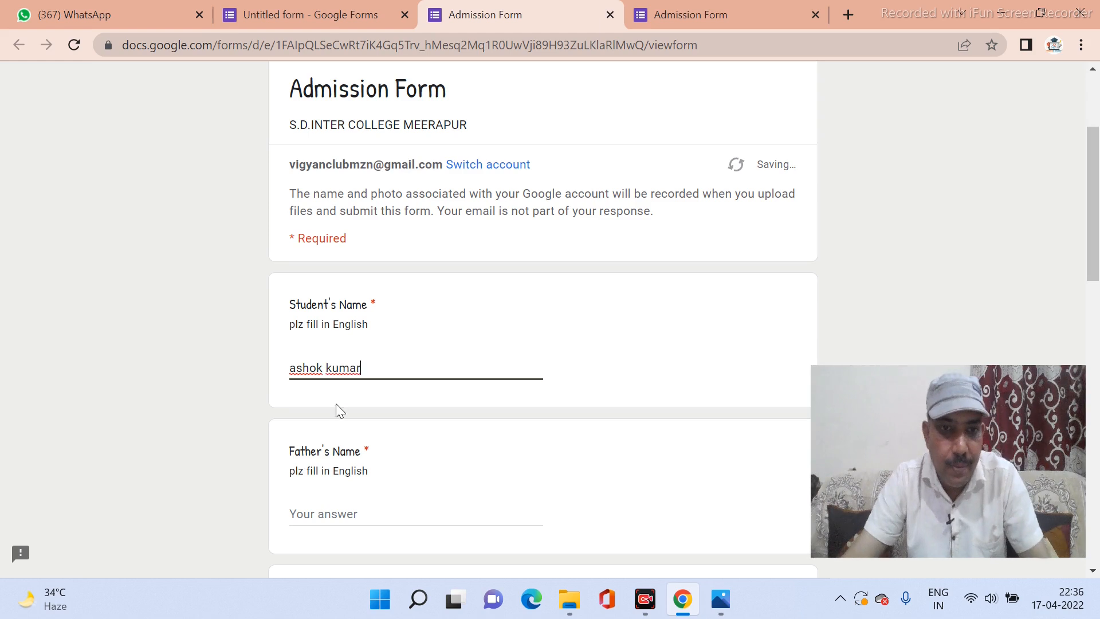
scroll(336, 411, down, 4)
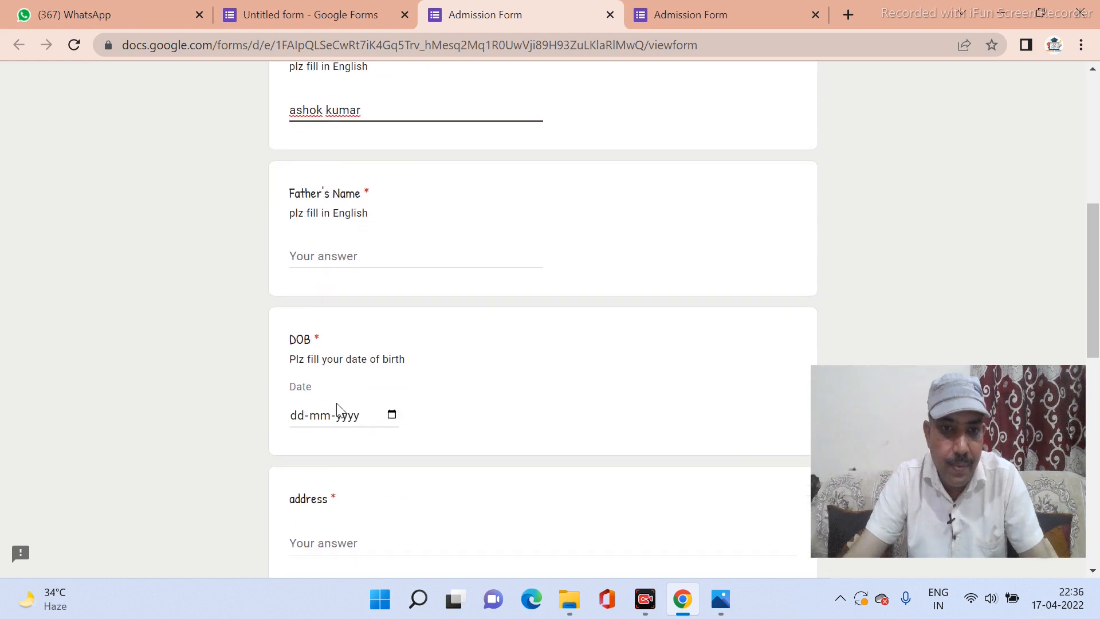
click(330, 255)
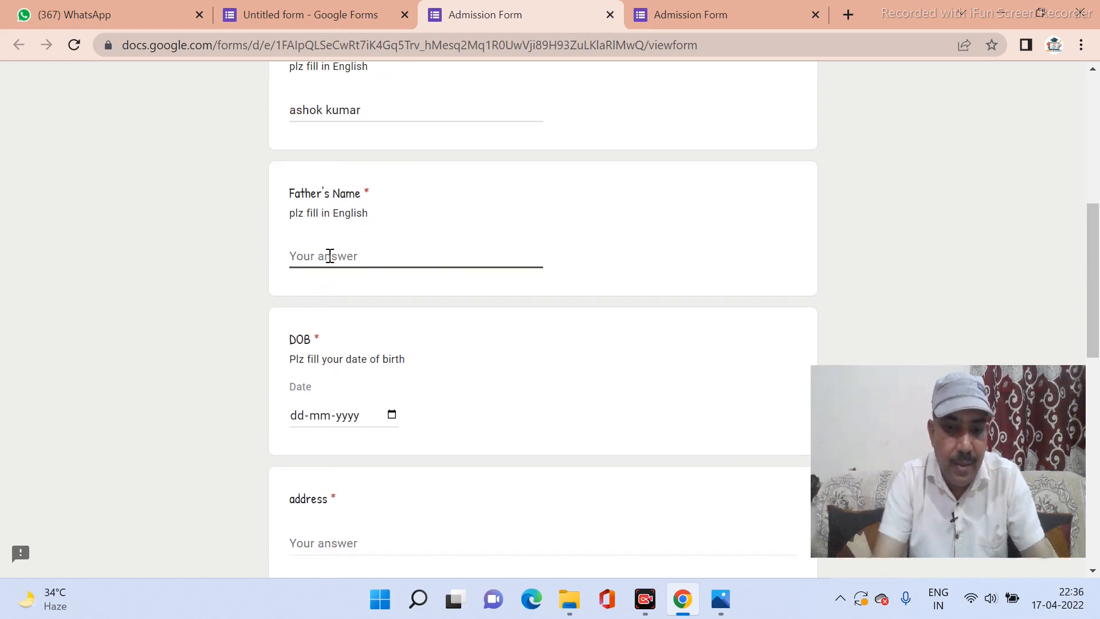
text(n.k.s)
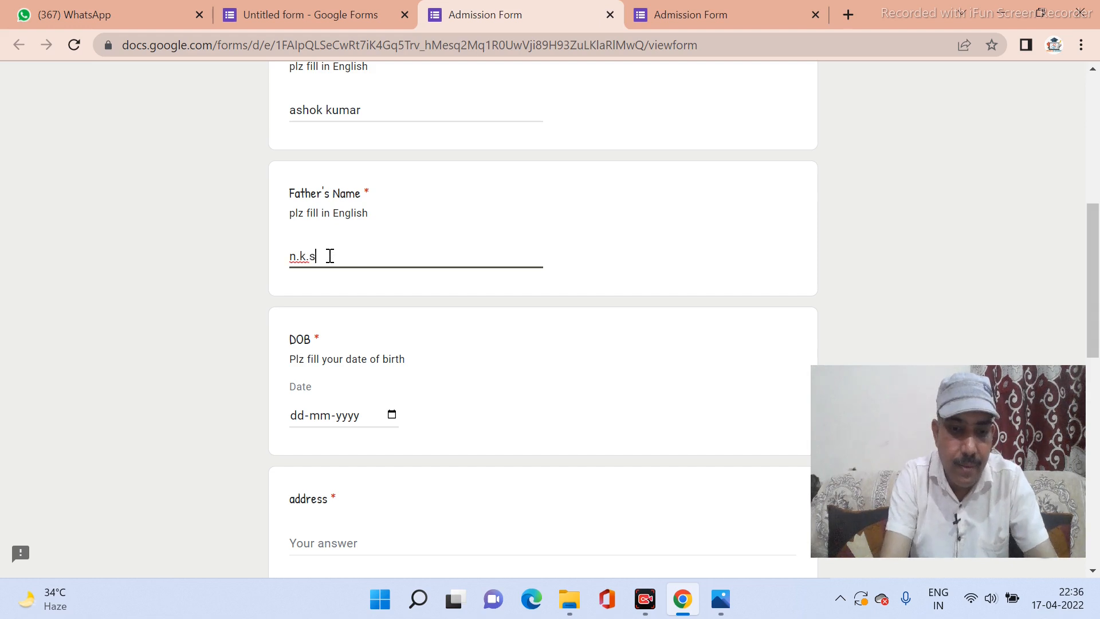
text(harma)
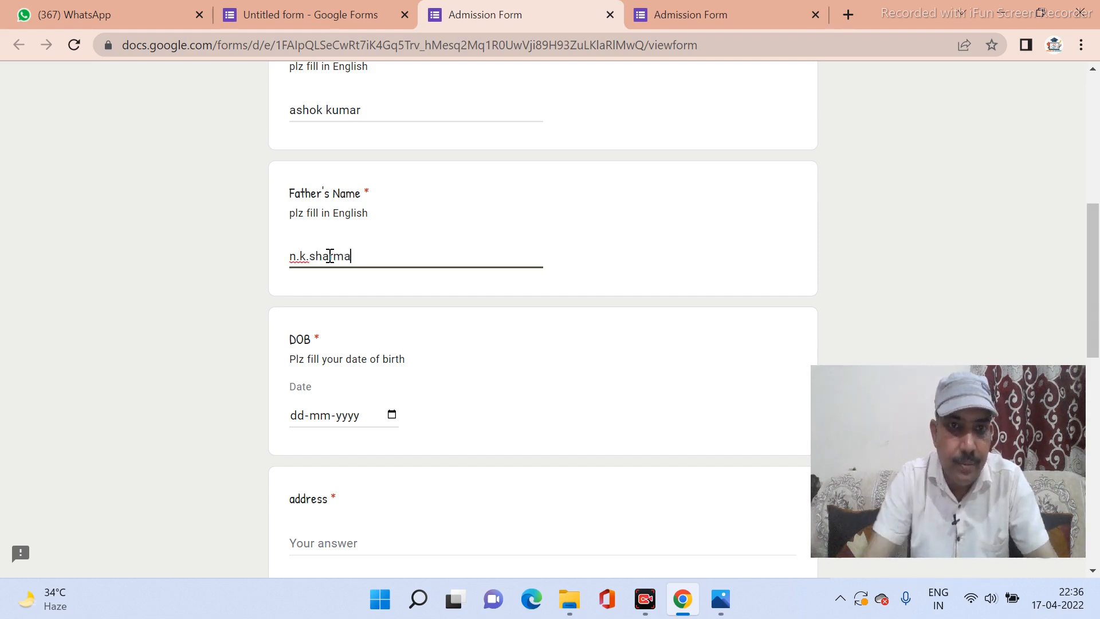
Pick 03-02-2012 as the date of birth.
click(391, 414)
click(356, 185)
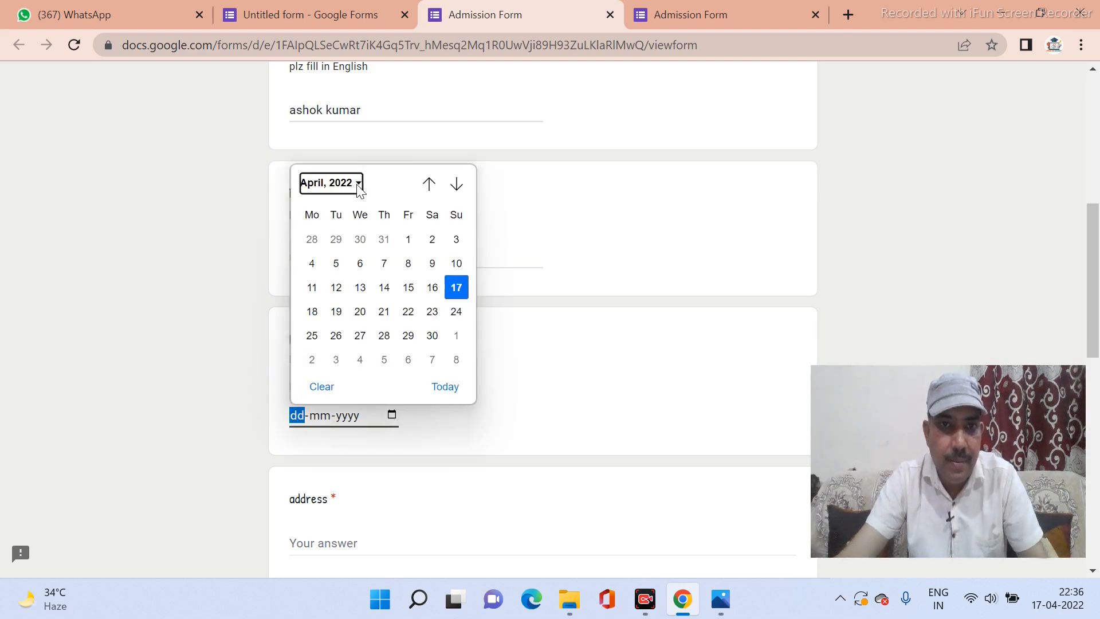
scroll(356, 226, up, 3)
scroll(358, 231, up, 3)
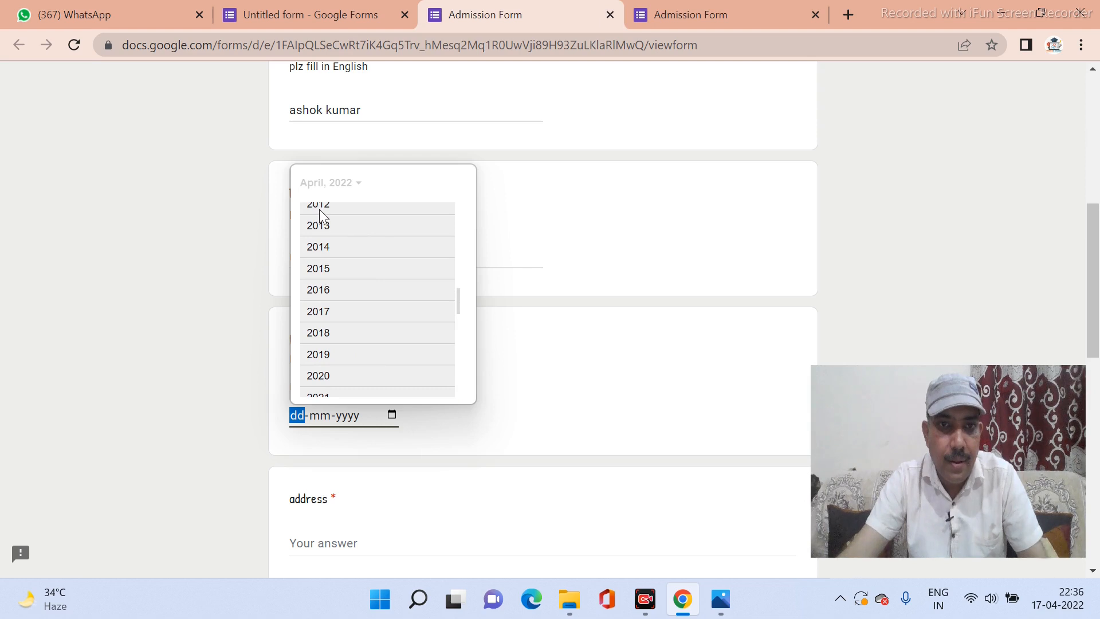
click(319, 209)
click(344, 245)
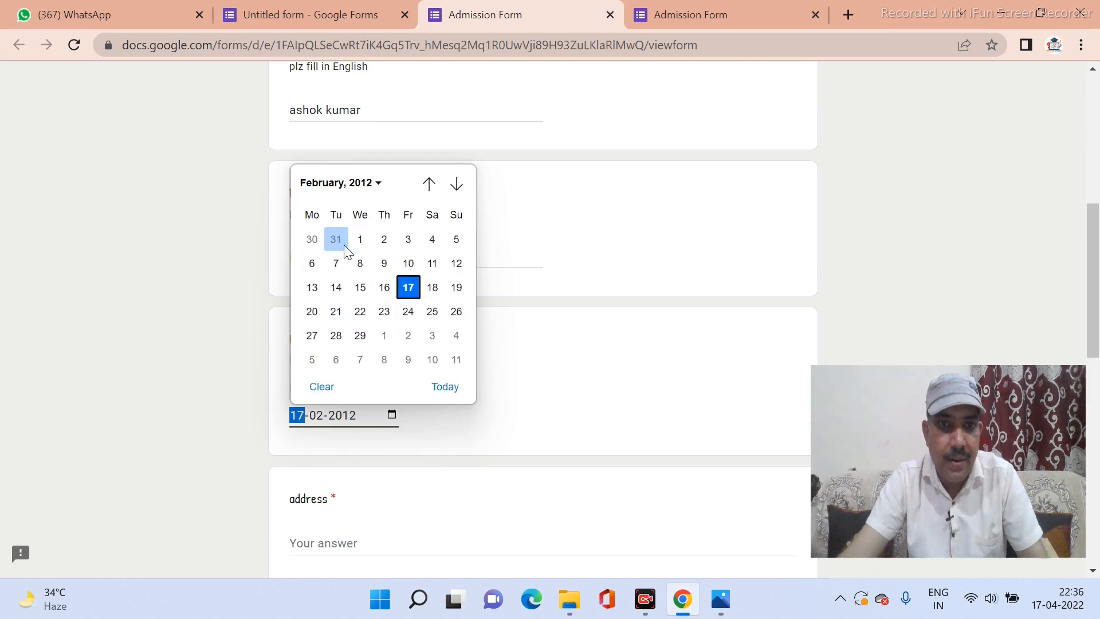
click(408, 238)
Enter 'meerapur' as the address answer.
scroll(424, 418, down, 3)
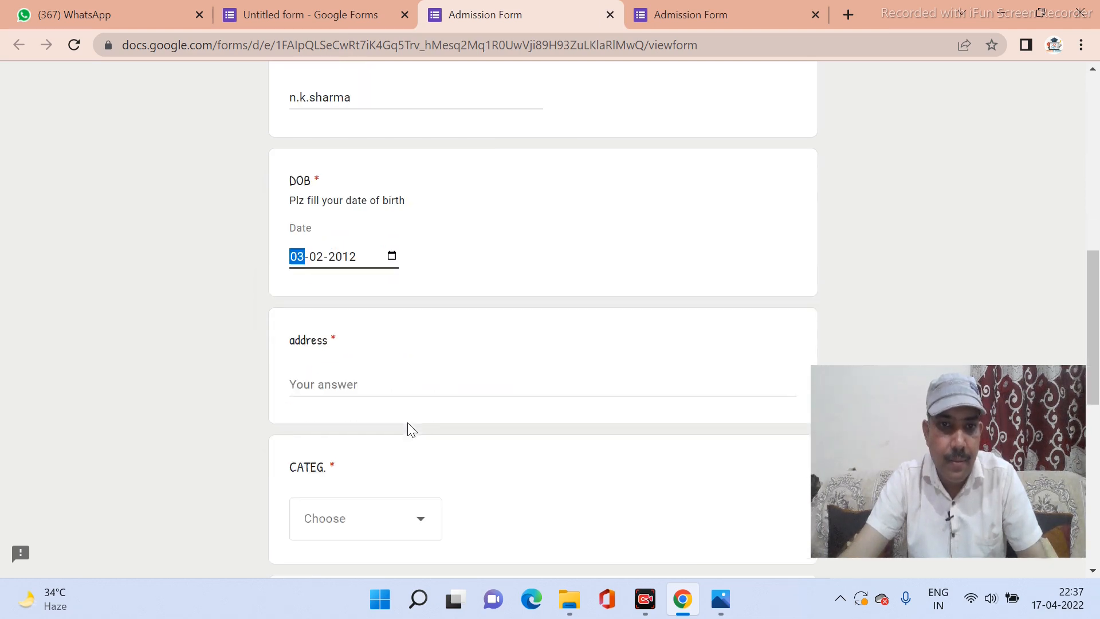
click(326, 365)
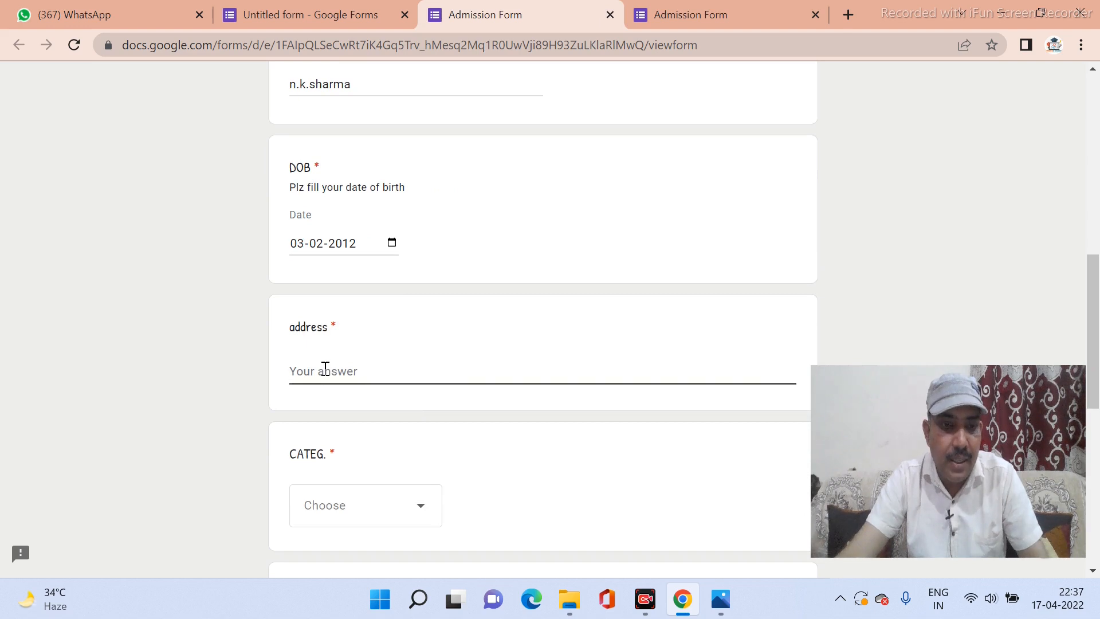
text(meera)
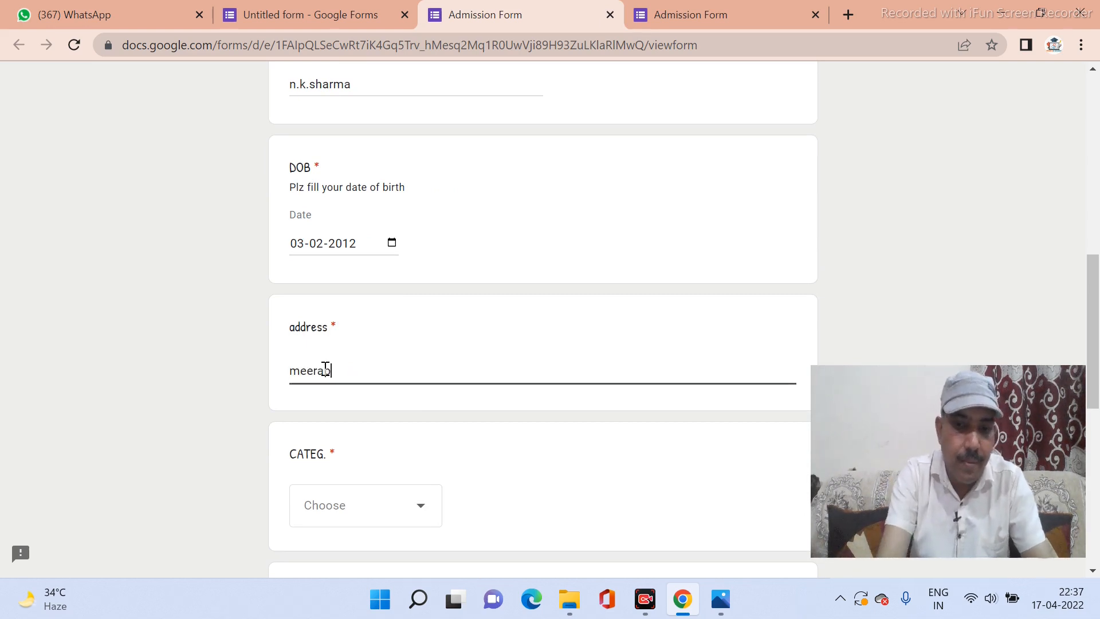
text(pur)
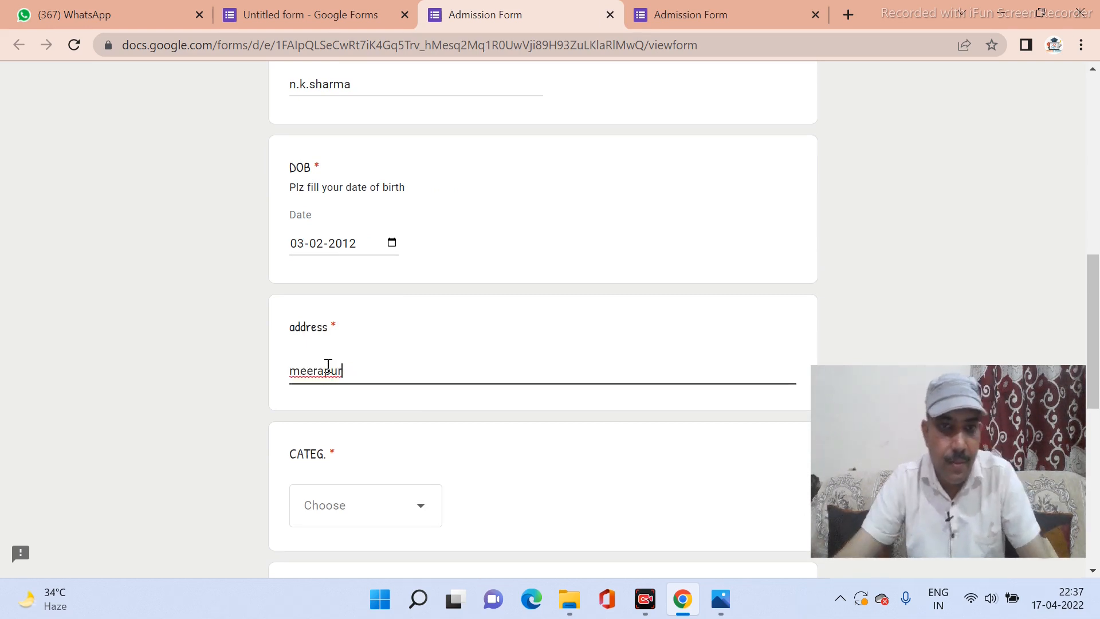
Choose OBC for the CATEG. question.
scroll(325, 370, down, 3)
click(342, 346)
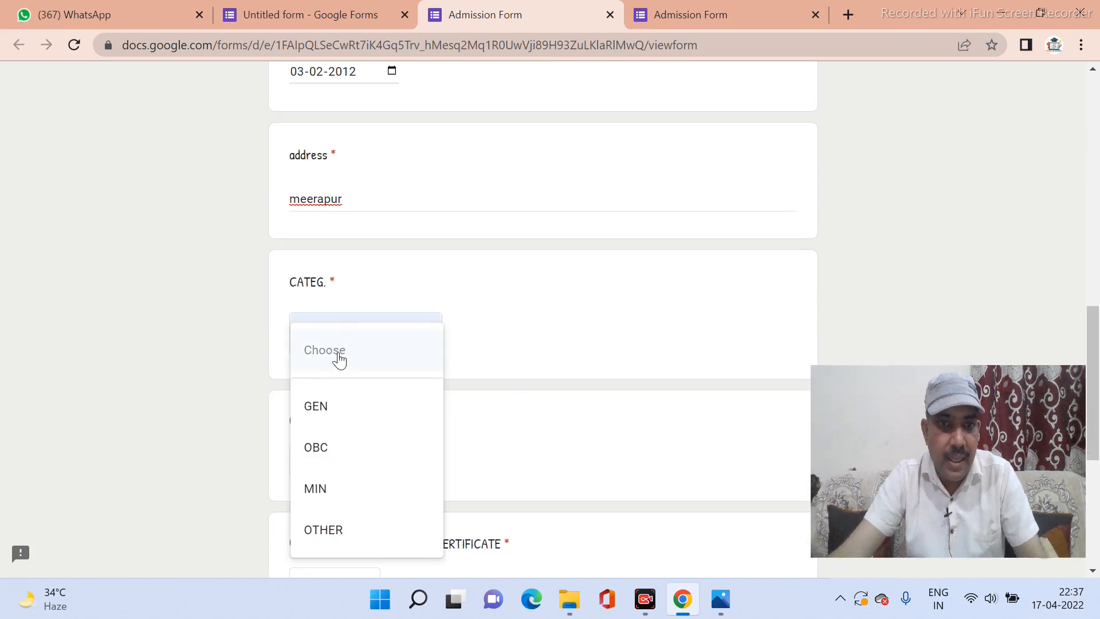
click(326, 461)
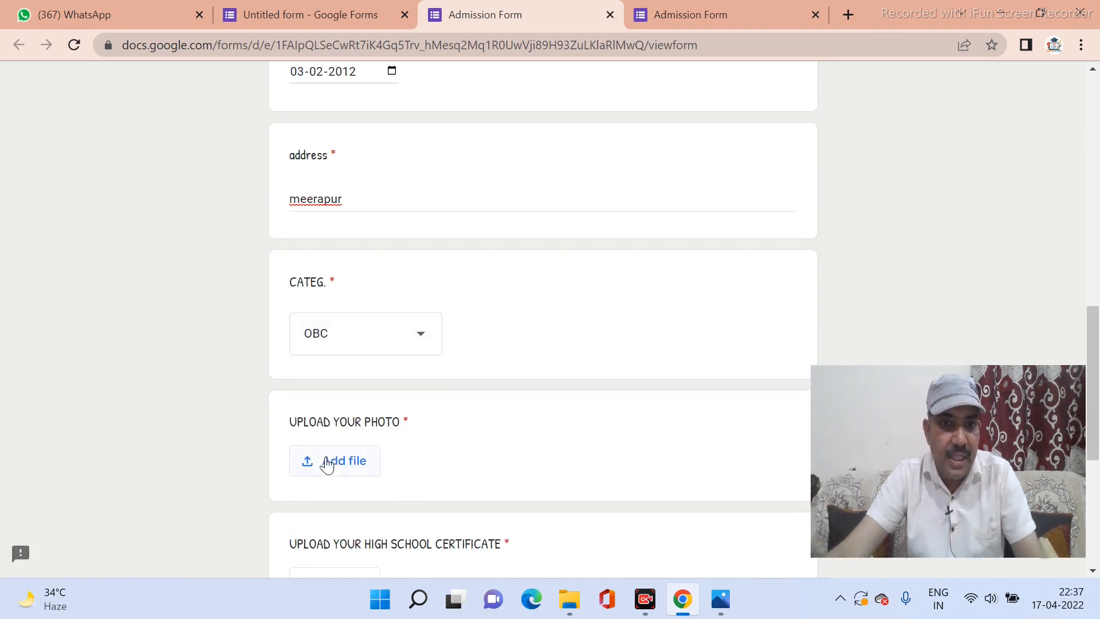
click(373, 341)
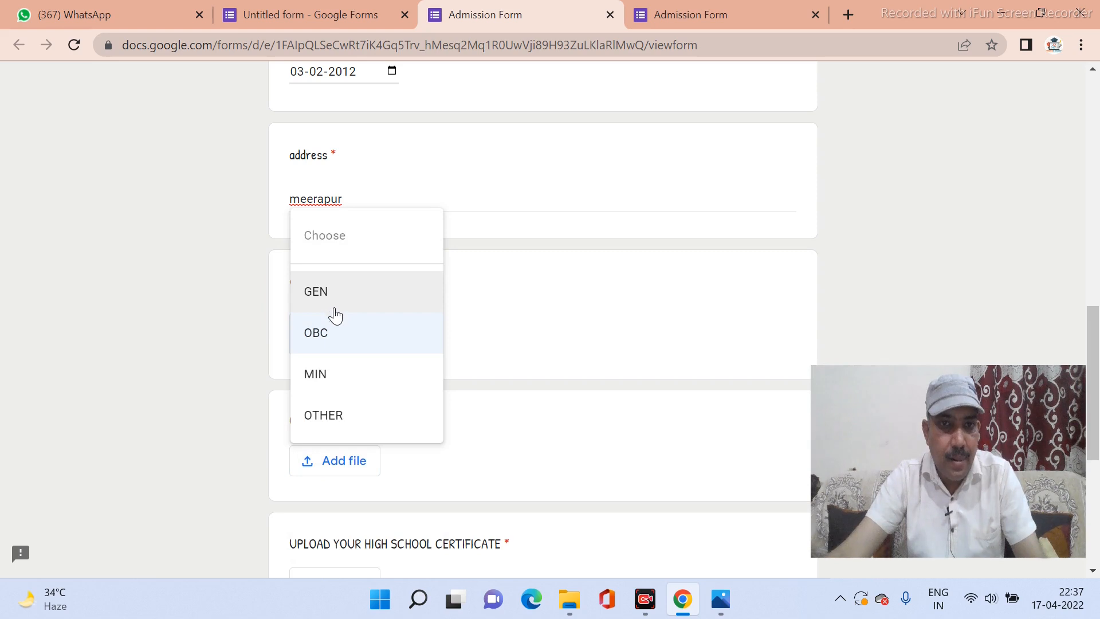
click(336, 344)
scroll(342, 348, down, 3)
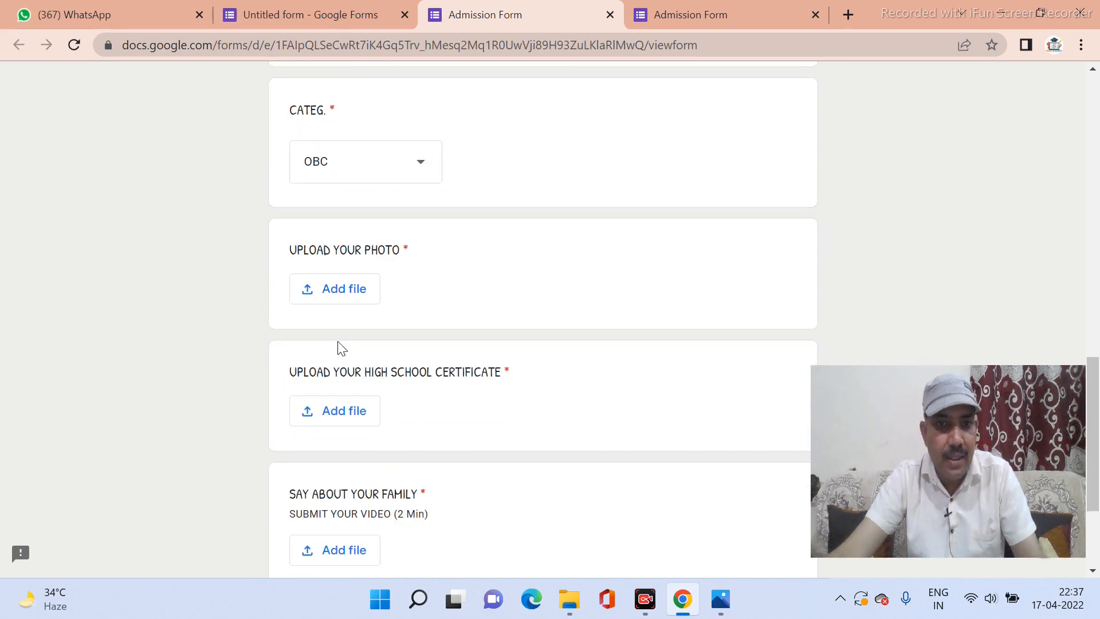
Upload 'my photo.jpeg' to the UPLOAD YOUR PHOTO question.
click(333, 292)
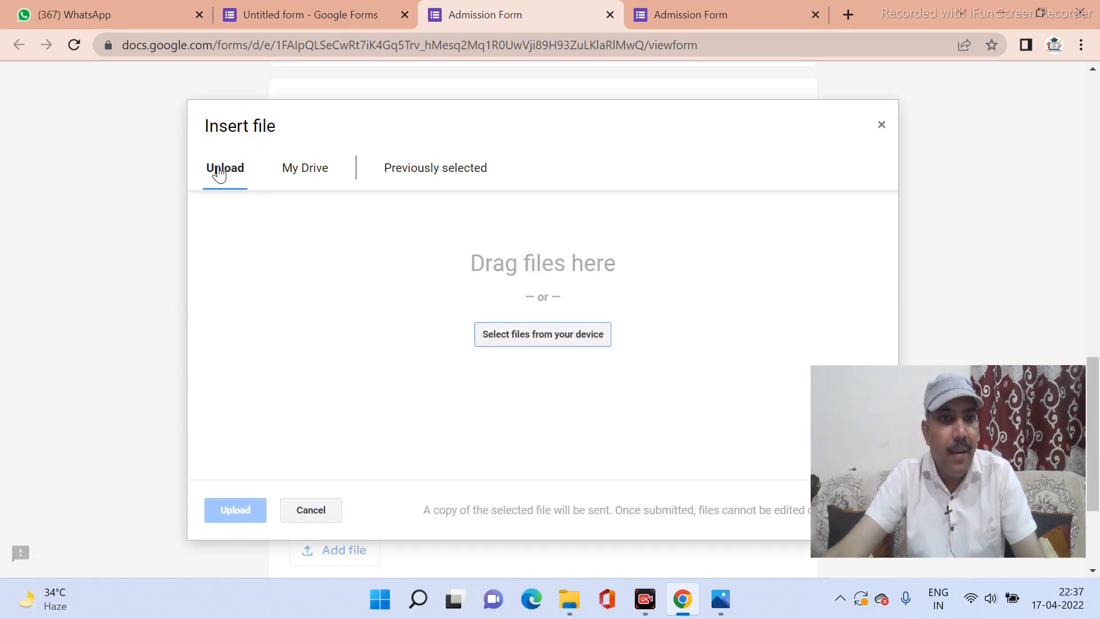
click(553, 331)
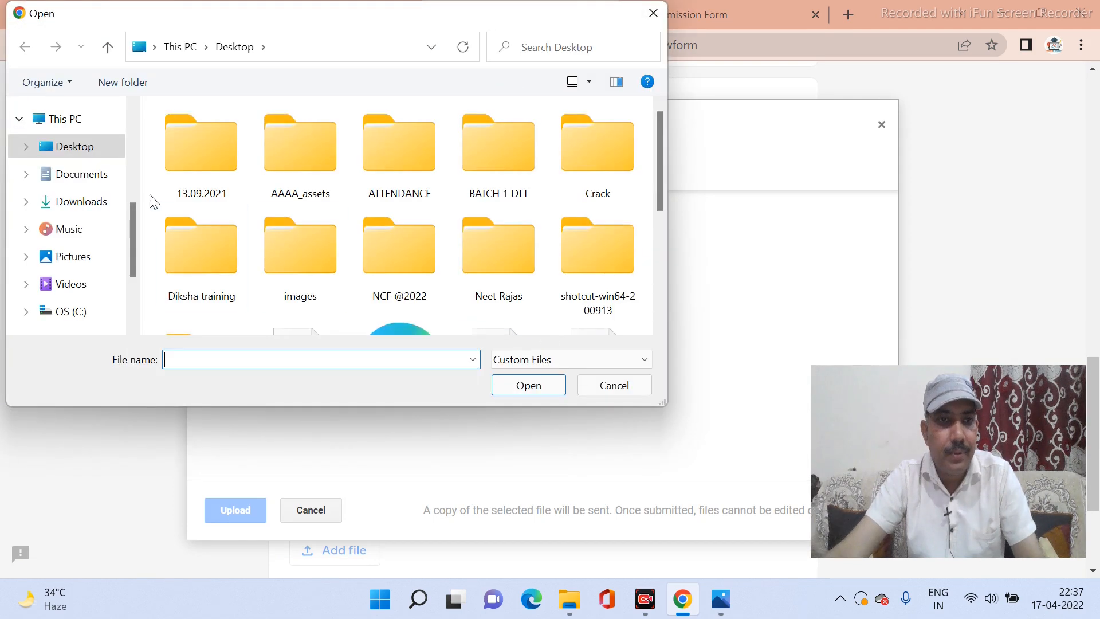
scroll(214, 204, down, 3)
click(310, 257)
click(532, 392)
click(239, 504)
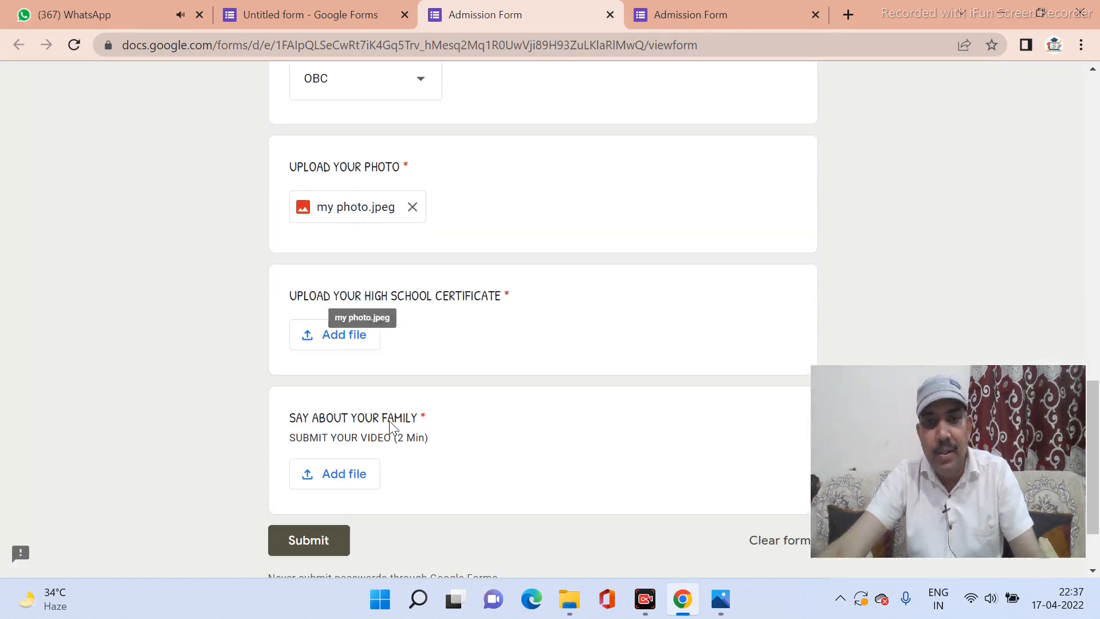
Upload 'my photo.jpeg' from the Desktop as the high school certificate answer.
click(319, 347)
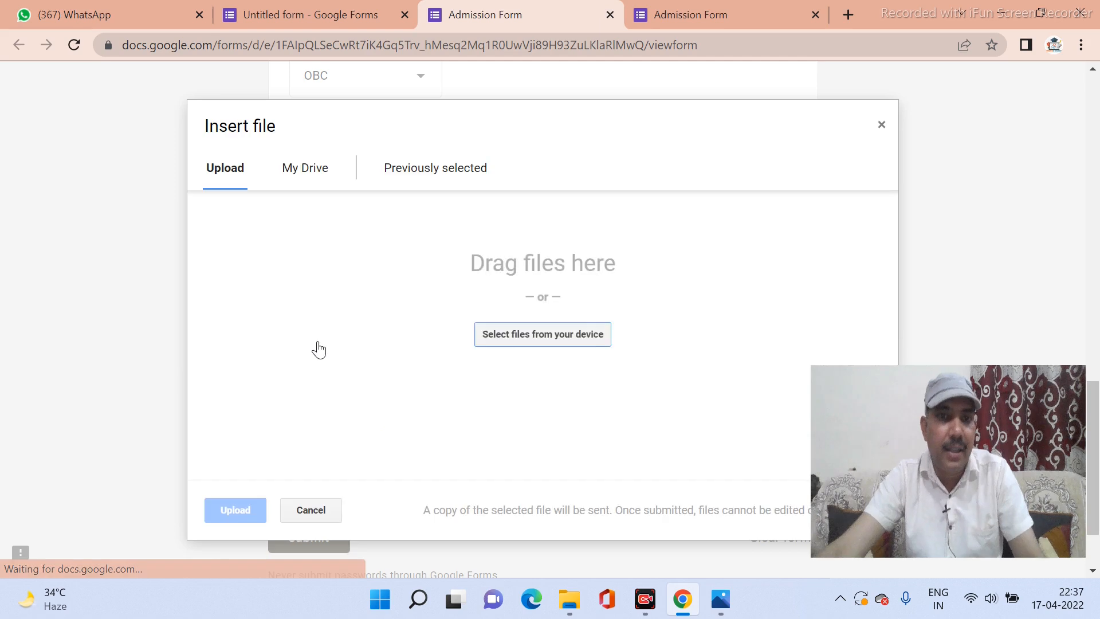
click(559, 330)
click(99, 146)
scroll(466, 265, down, 3)
click(321, 256)
click(538, 385)
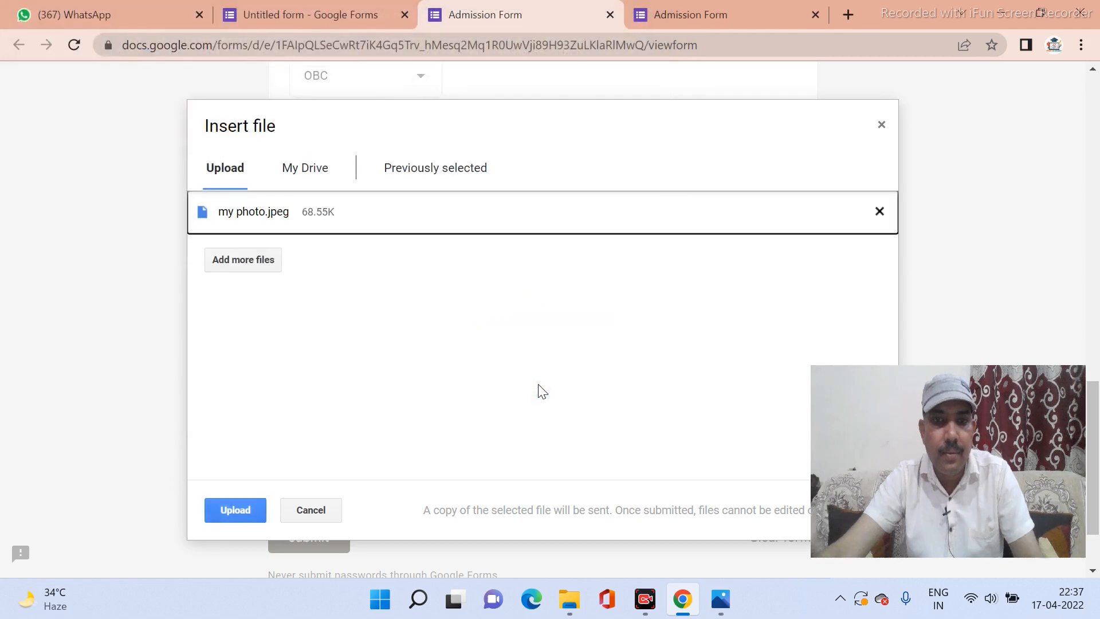
click(264, 510)
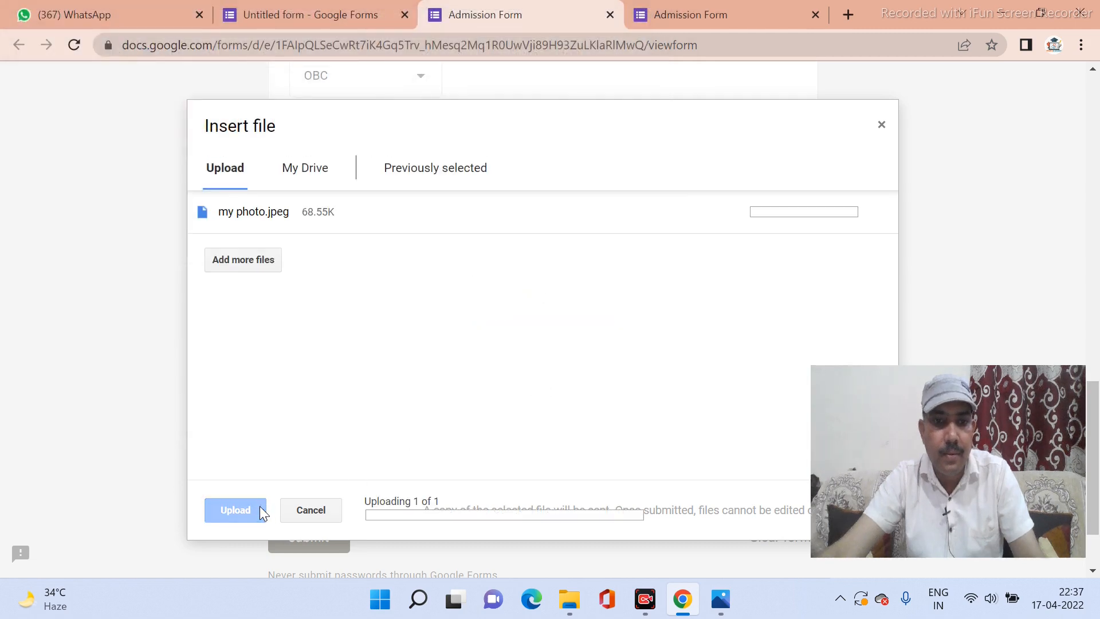
scroll(566, 419, down, 2)
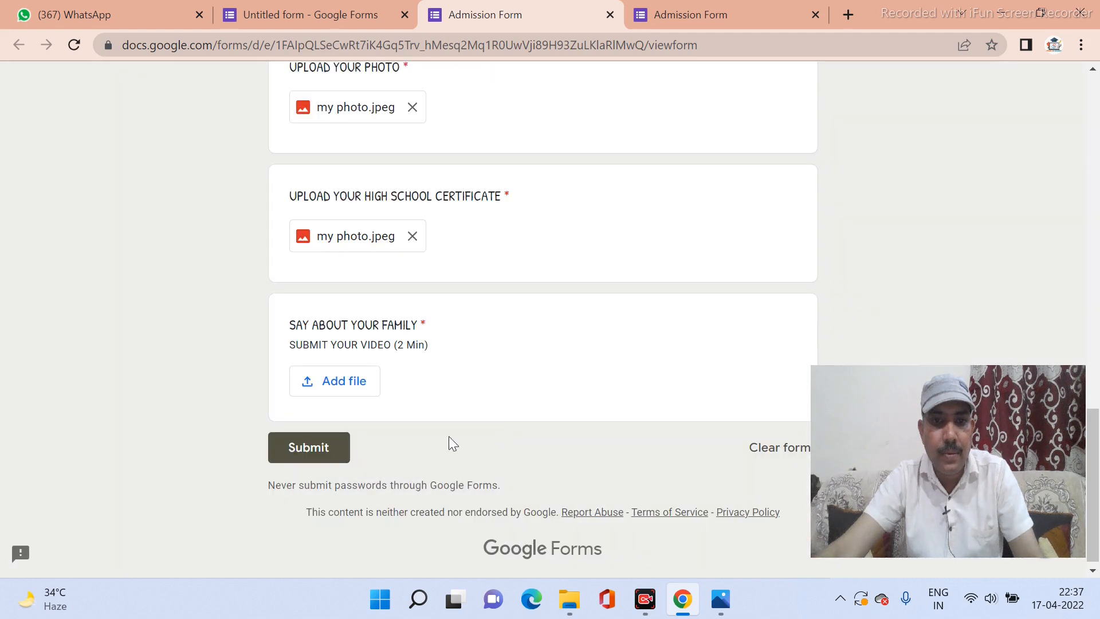
Attach the 20220415_111919 video to the family question.
click(346, 387)
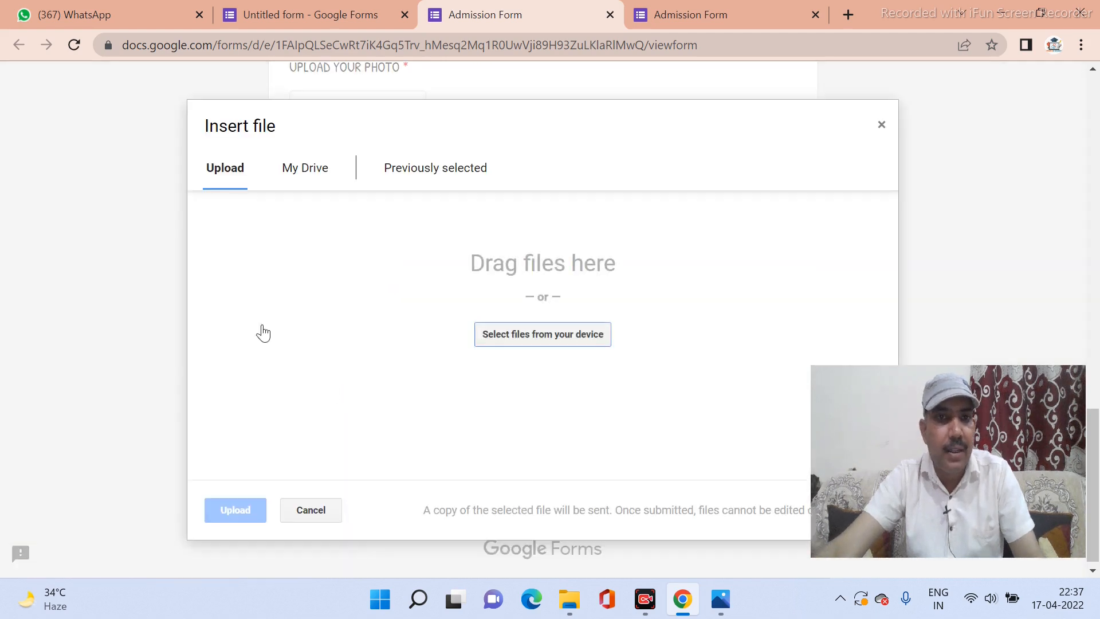
click(503, 332)
scroll(369, 245, down, 3)
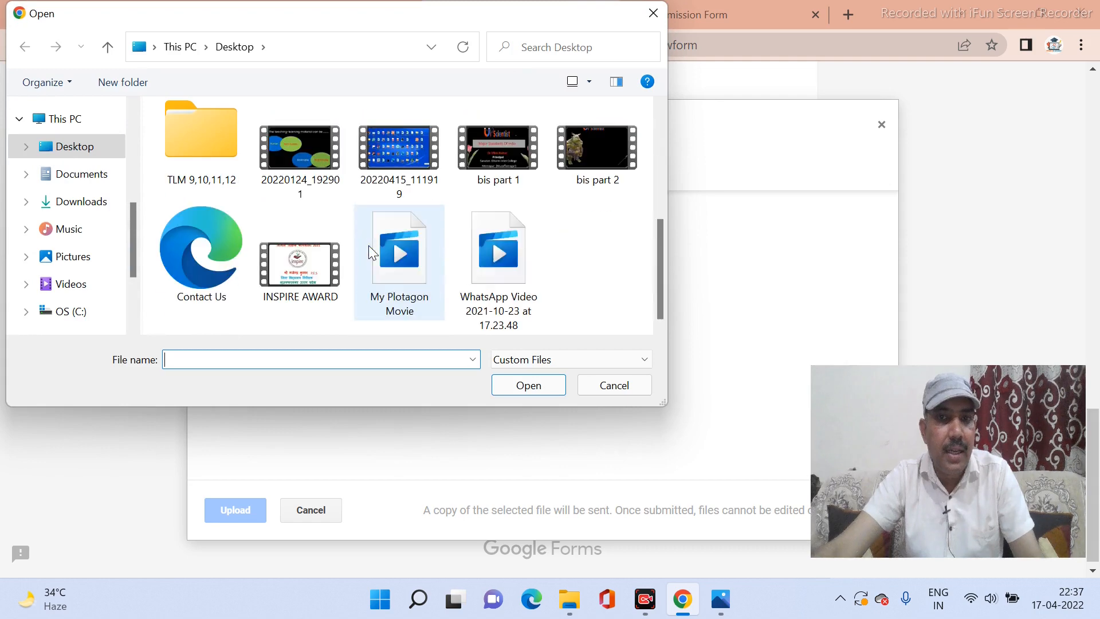
click(390, 155)
click(528, 385)
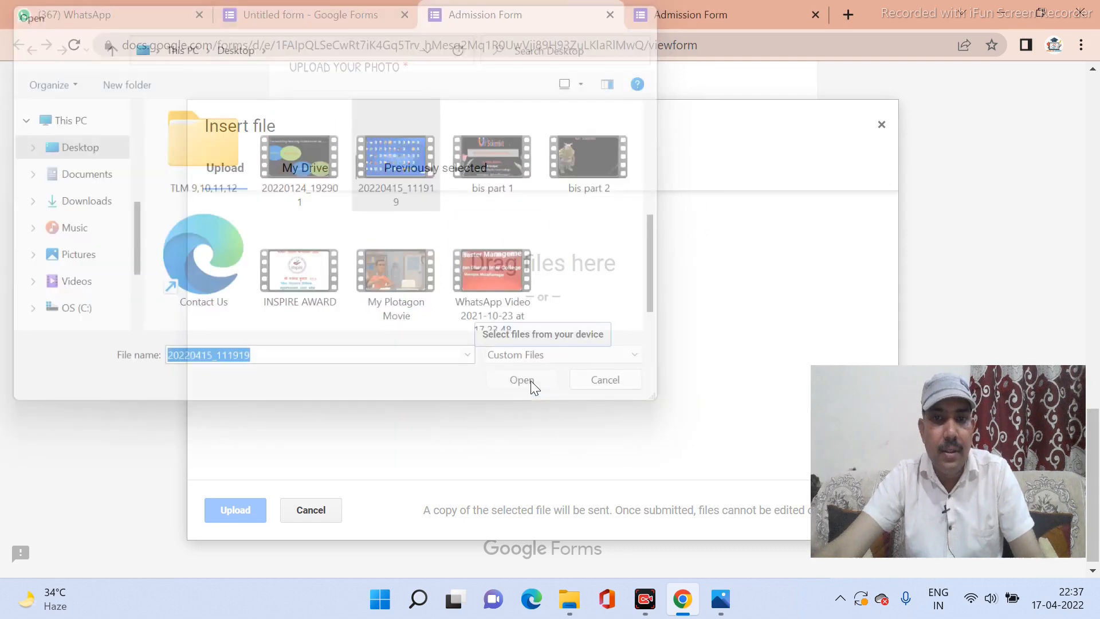
click(242, 509)
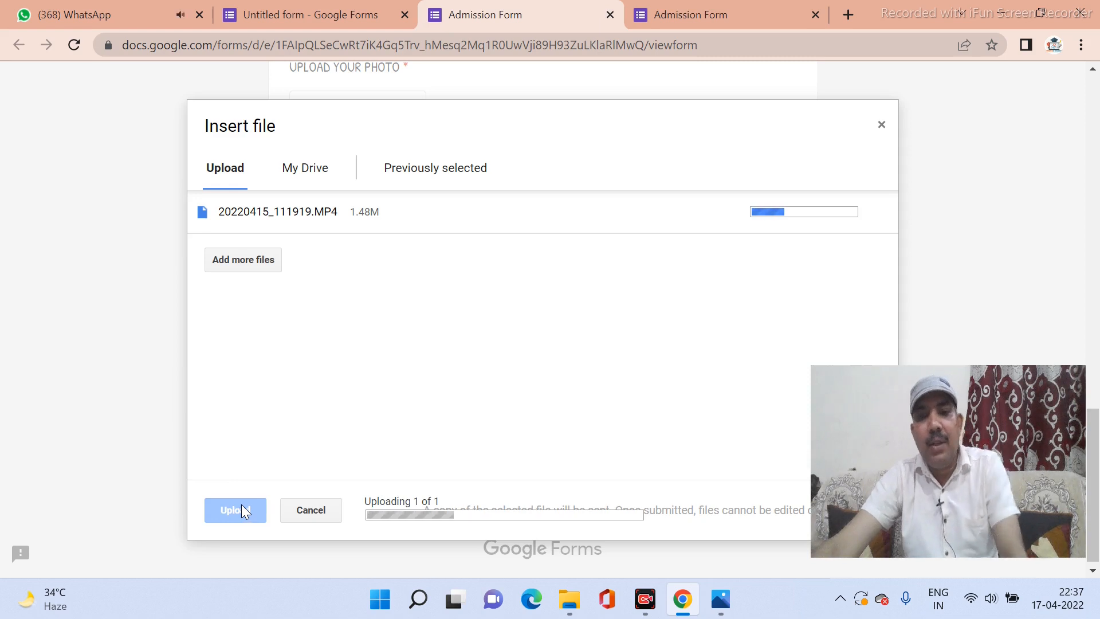
Submit the second test response and view the recorded confirmation.
scroll(277, 494, up, 6)
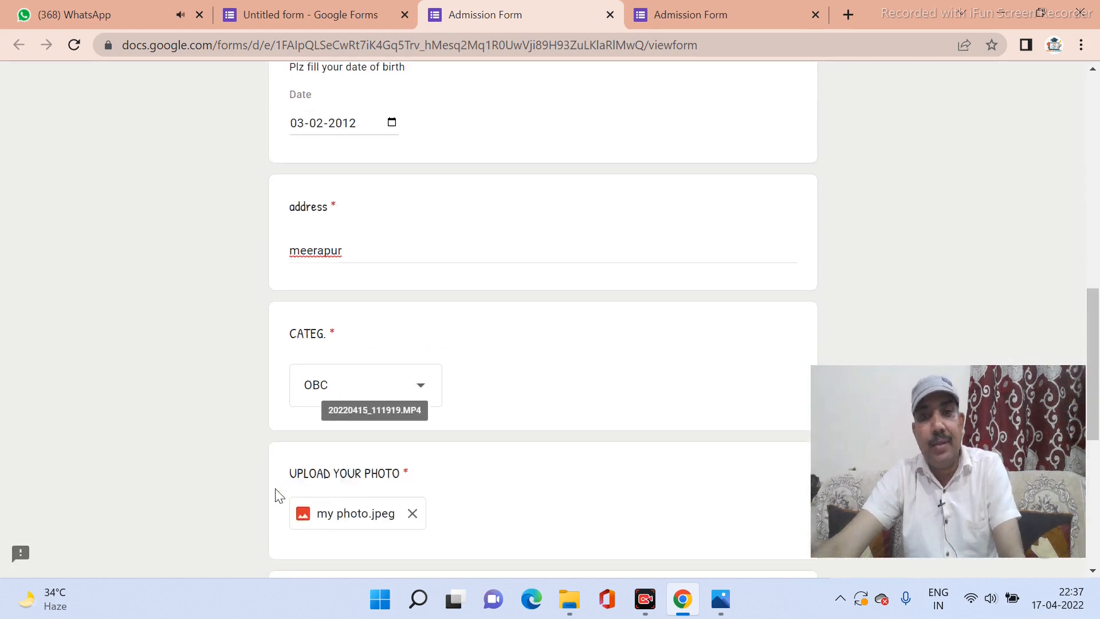
scroll(287, 485, up, 10)
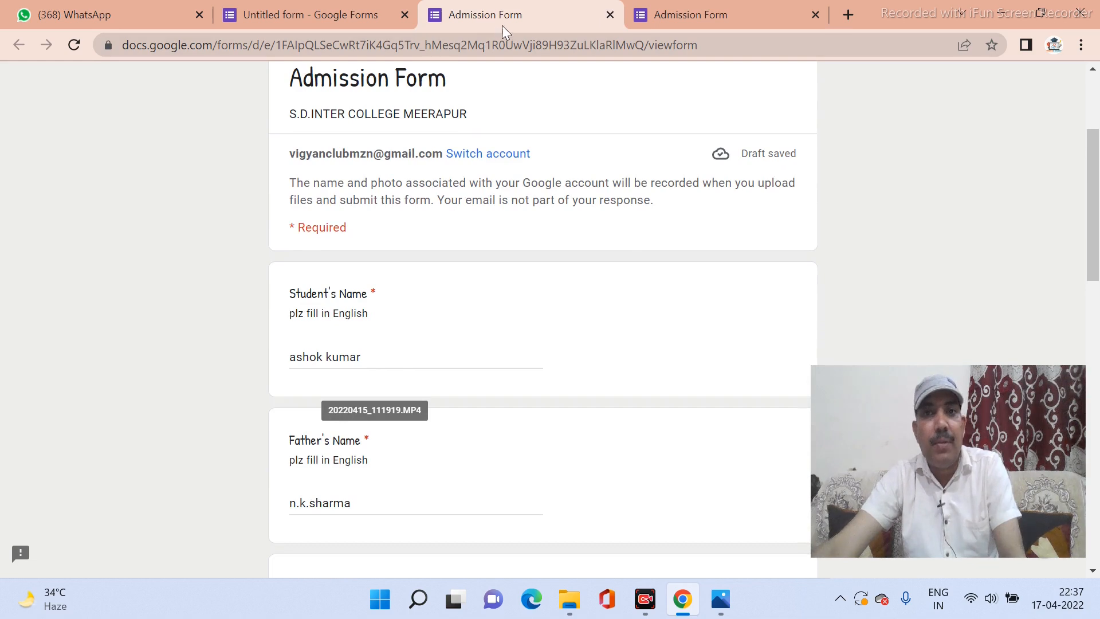
scroll(527, 157, up, 3)
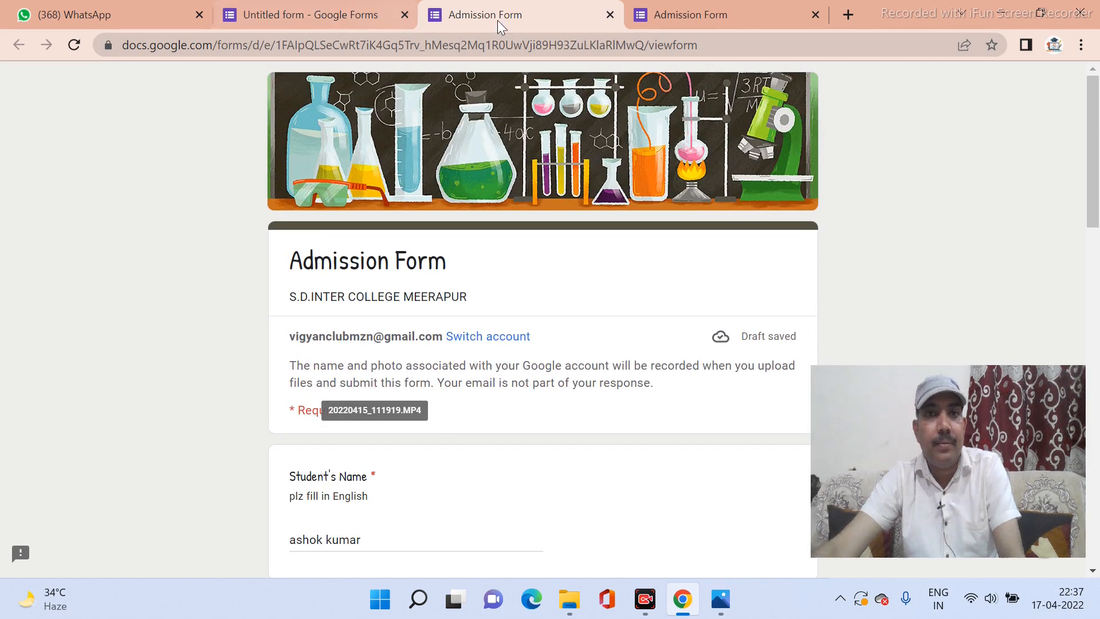
click(669, 21)
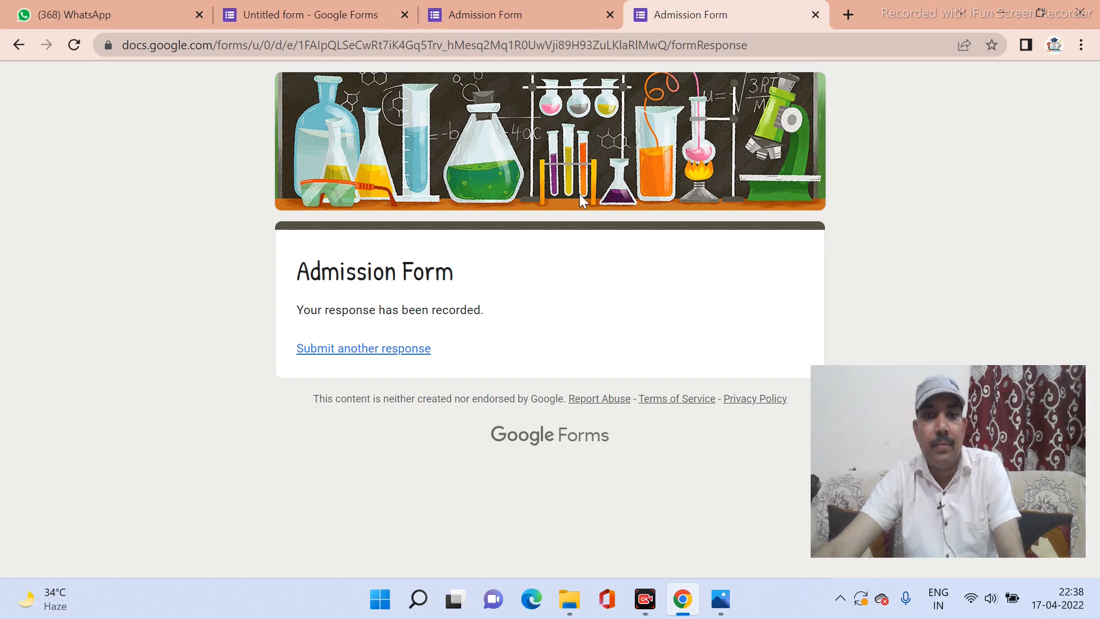
click(483, 19)
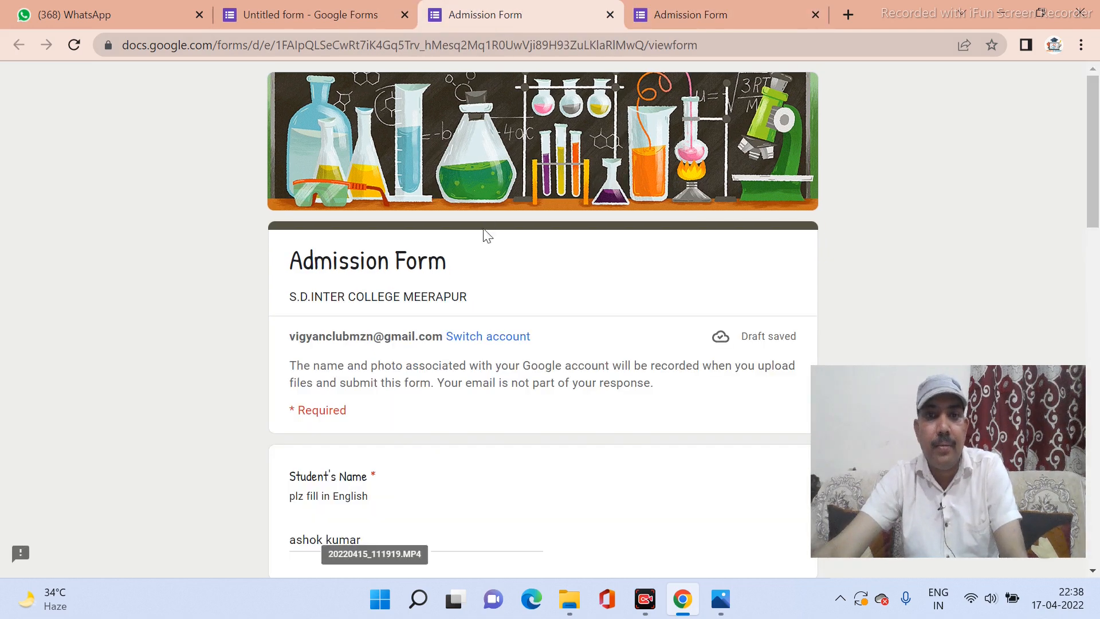
scroll(486, 235, down, 20)
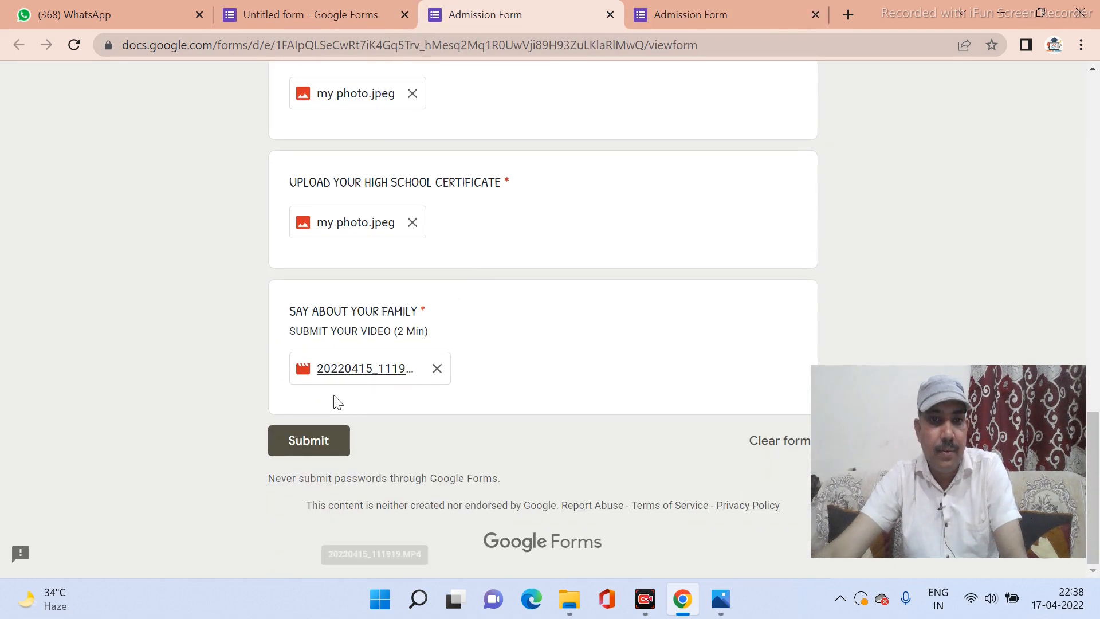
click(299, 449)
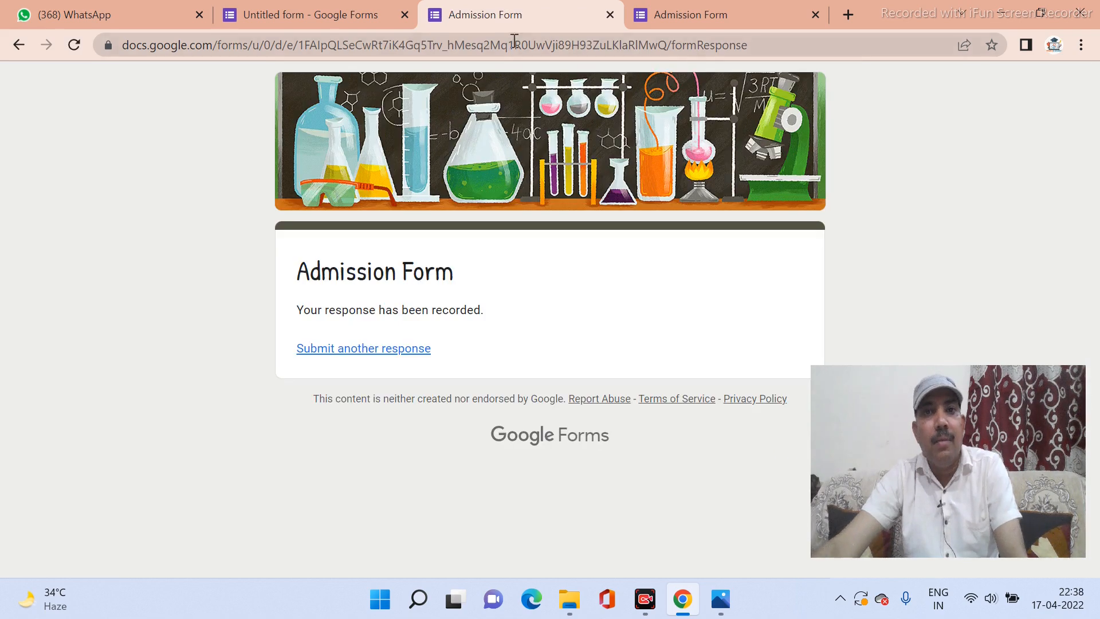
click(695, 17)
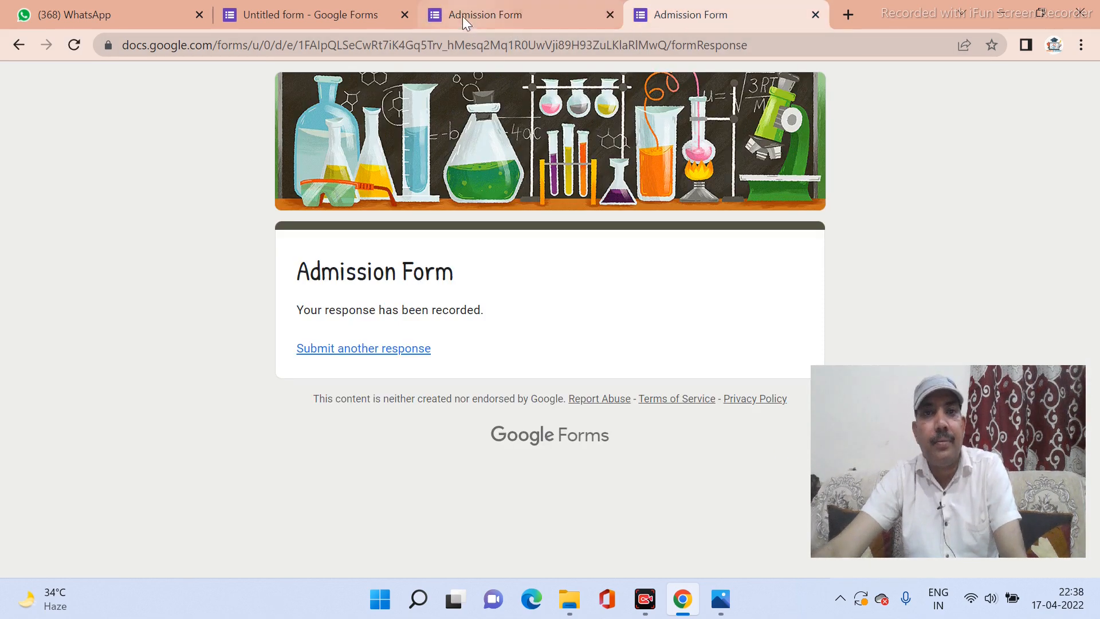
Review the 2-response summary, including the 50% GEN / 50% OBC CATEG. chart.
click(310, 17)
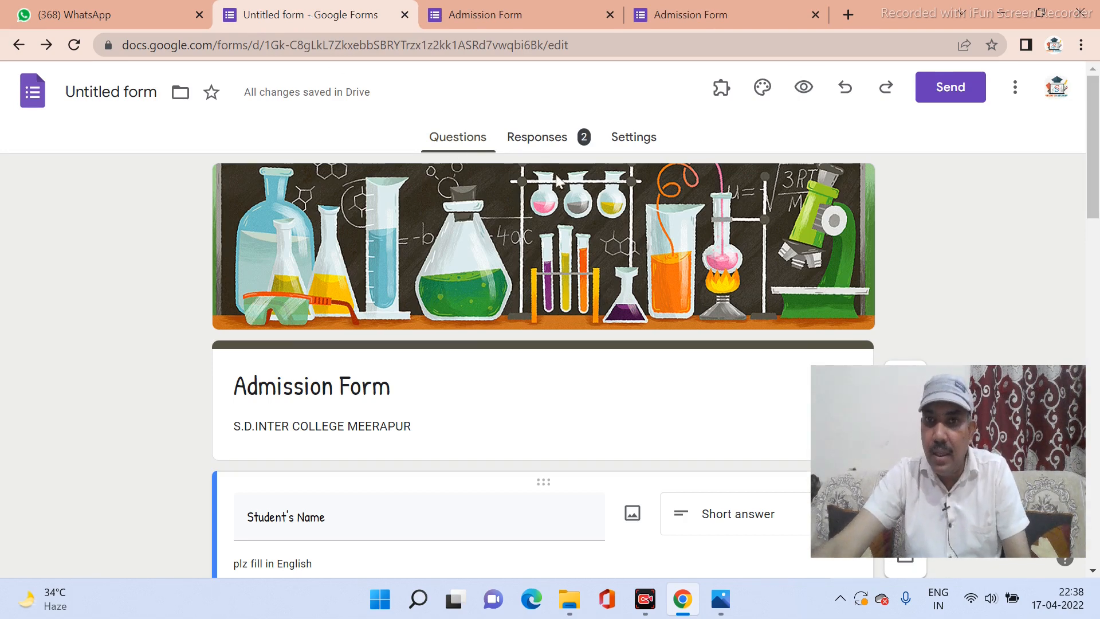
click(546, 148)
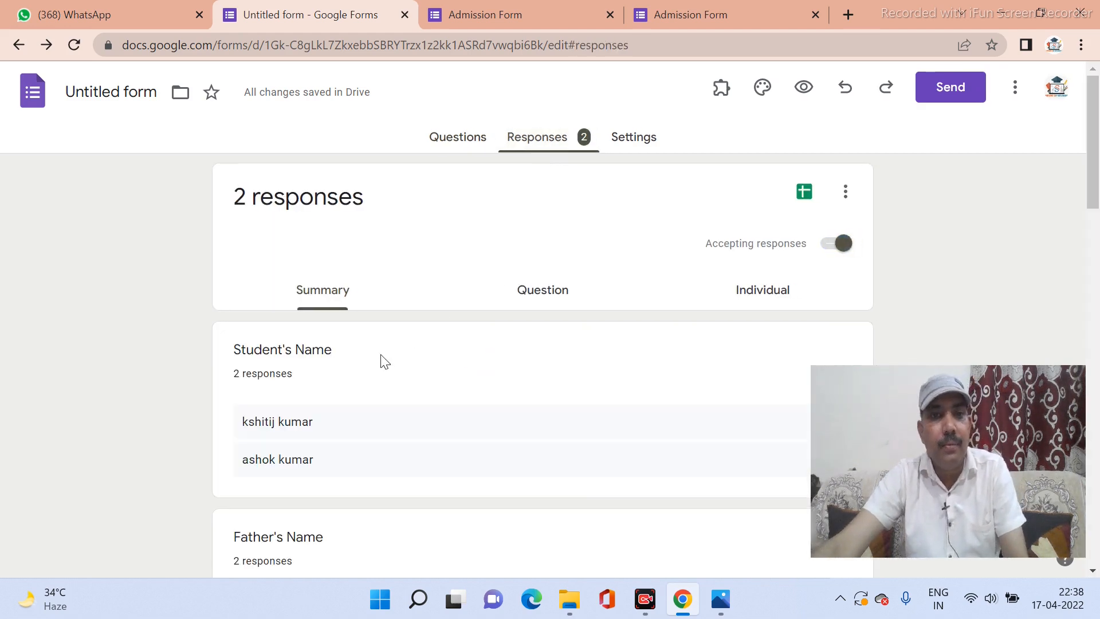
scroll(375, 360, down, 2)
scroll(322, 321, down, 1)
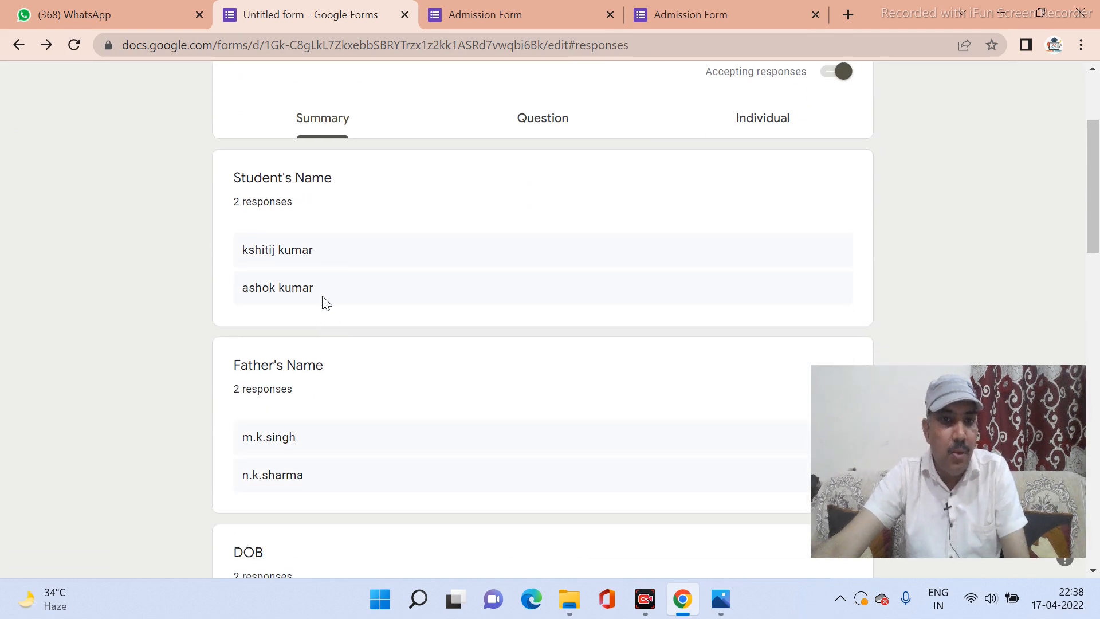
scroll(322, 298, down, 12)
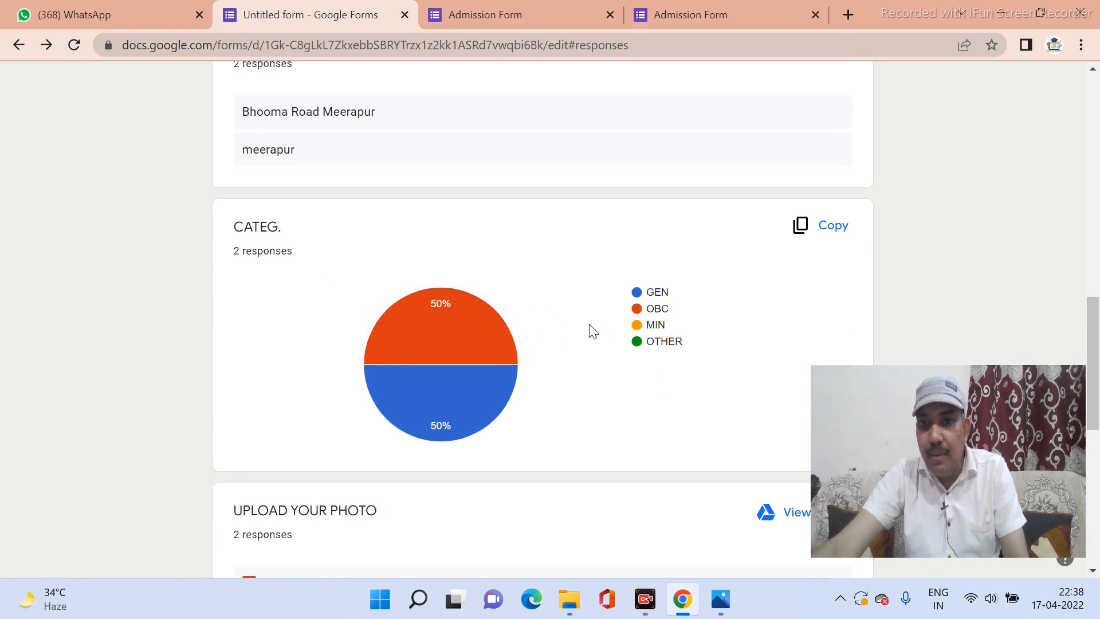
mouse_move(470, 339)
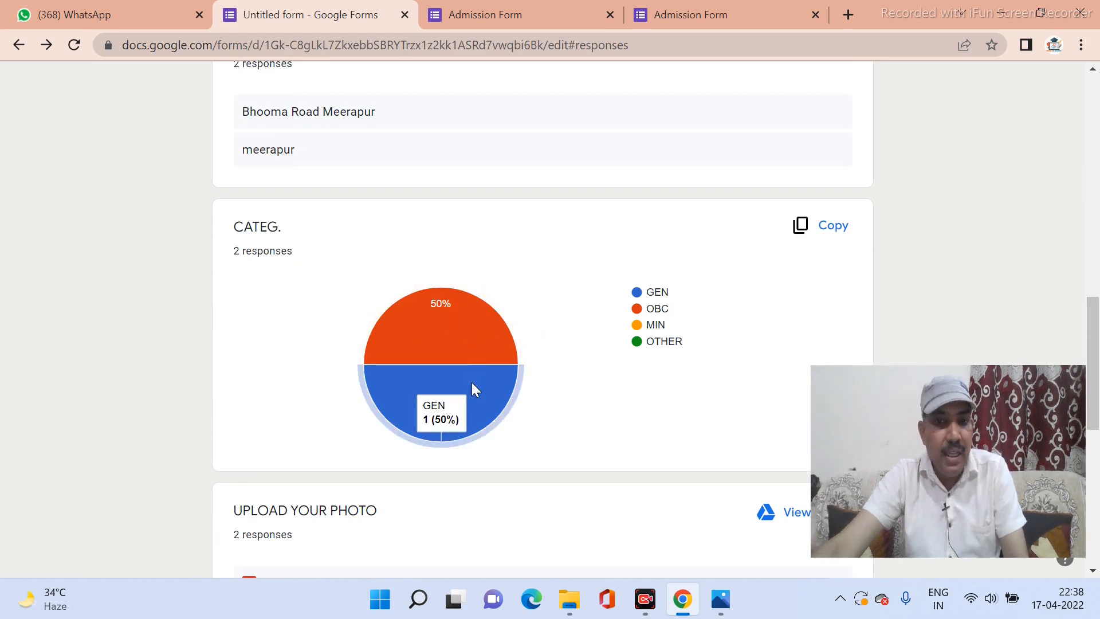
scroll(472, 388, down, 3)
scroll(474, 390, down, 1)
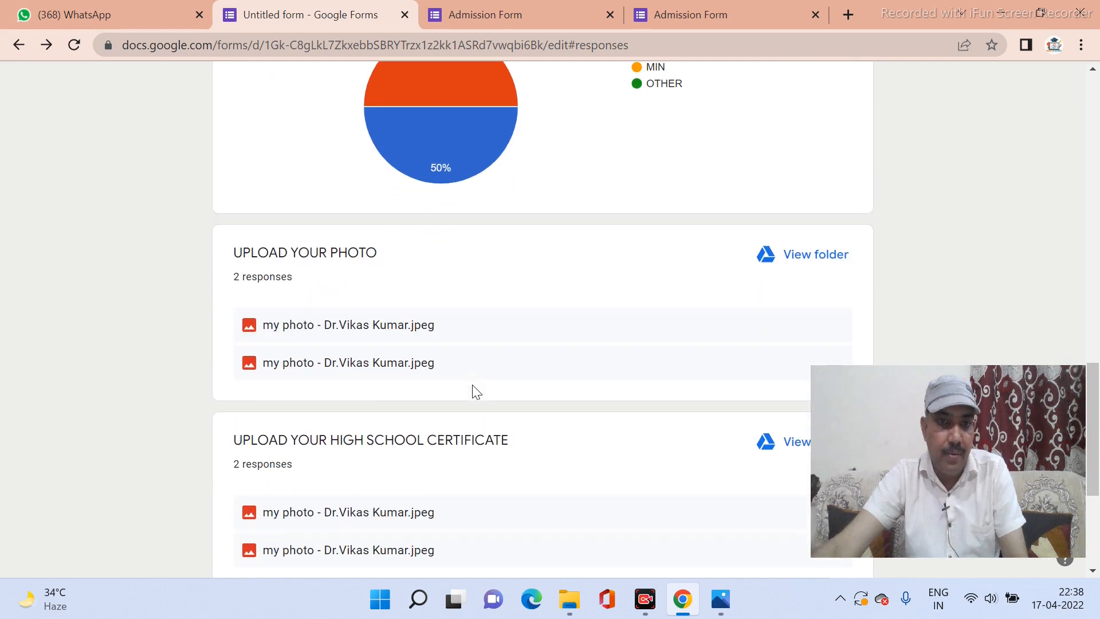
View the first uploaded 'my photo' file, then return to the Responses summary.
click(370, 342)
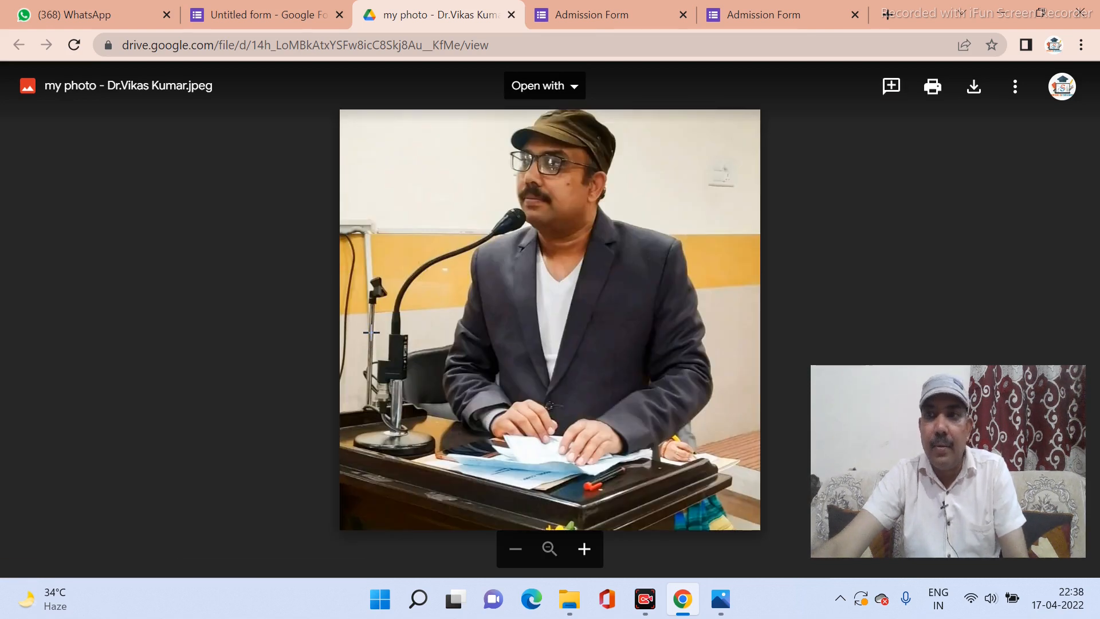
click(593, 20)
click(756, 19)
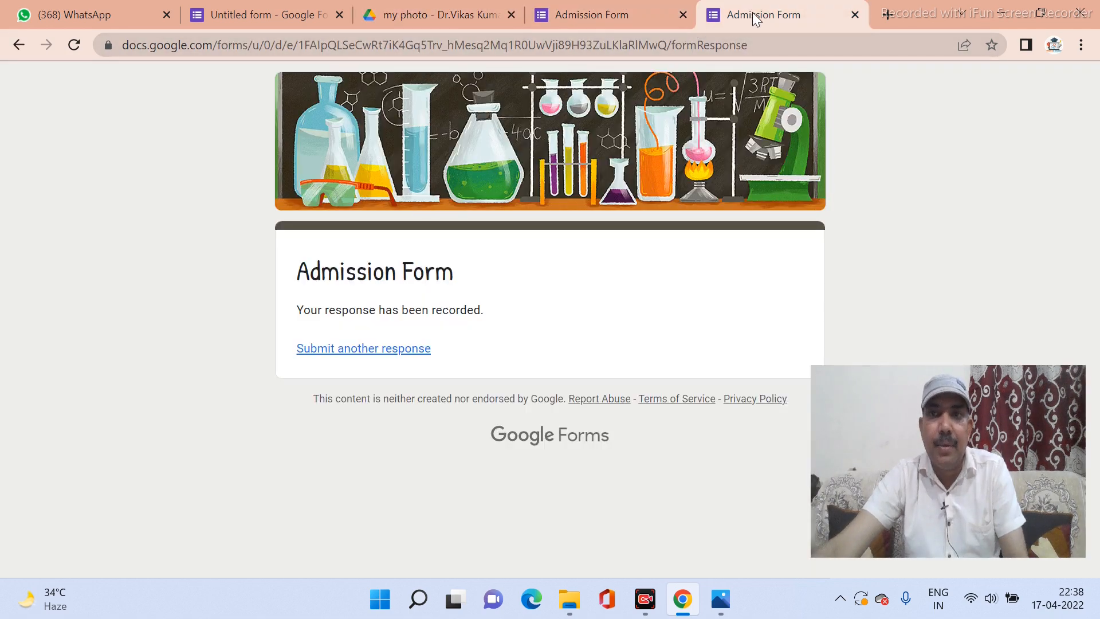
click(401, 16)
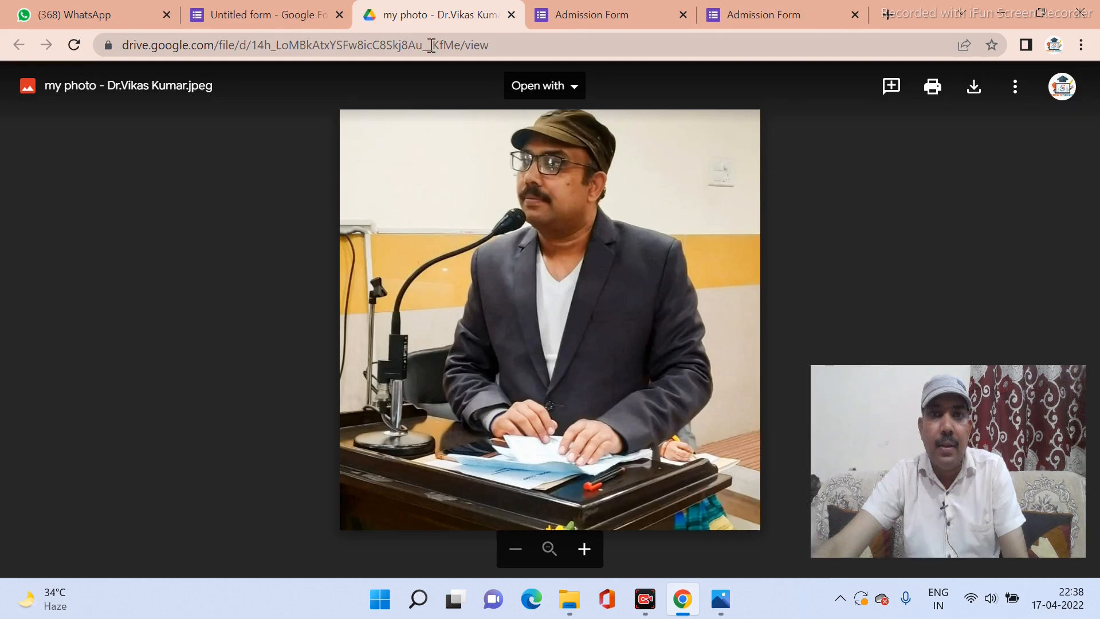
click(626, 19)
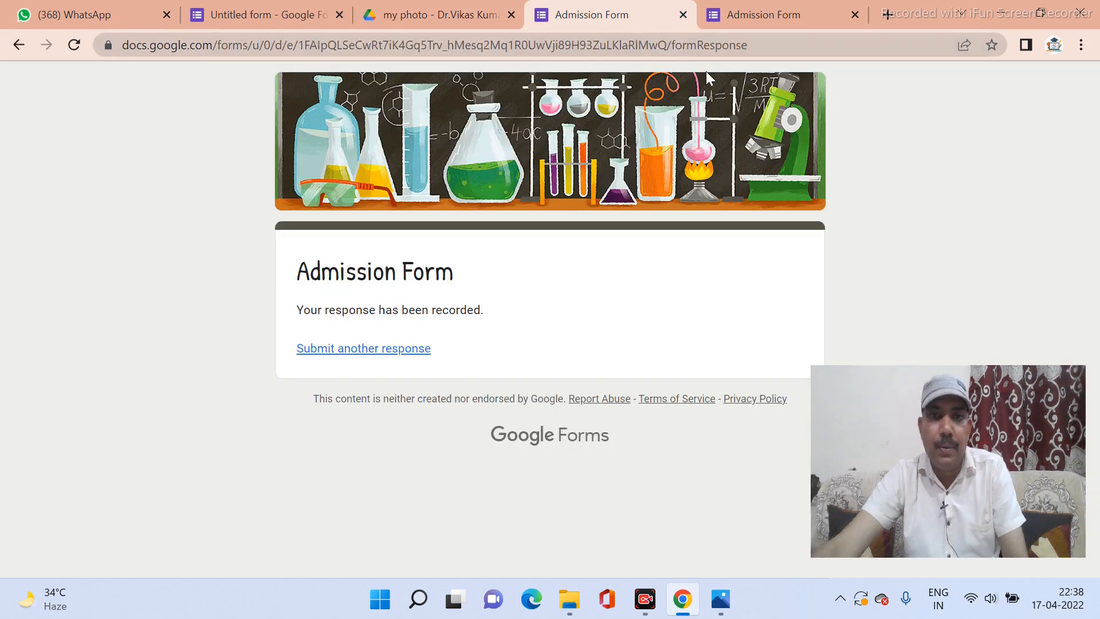
click(781, 17)
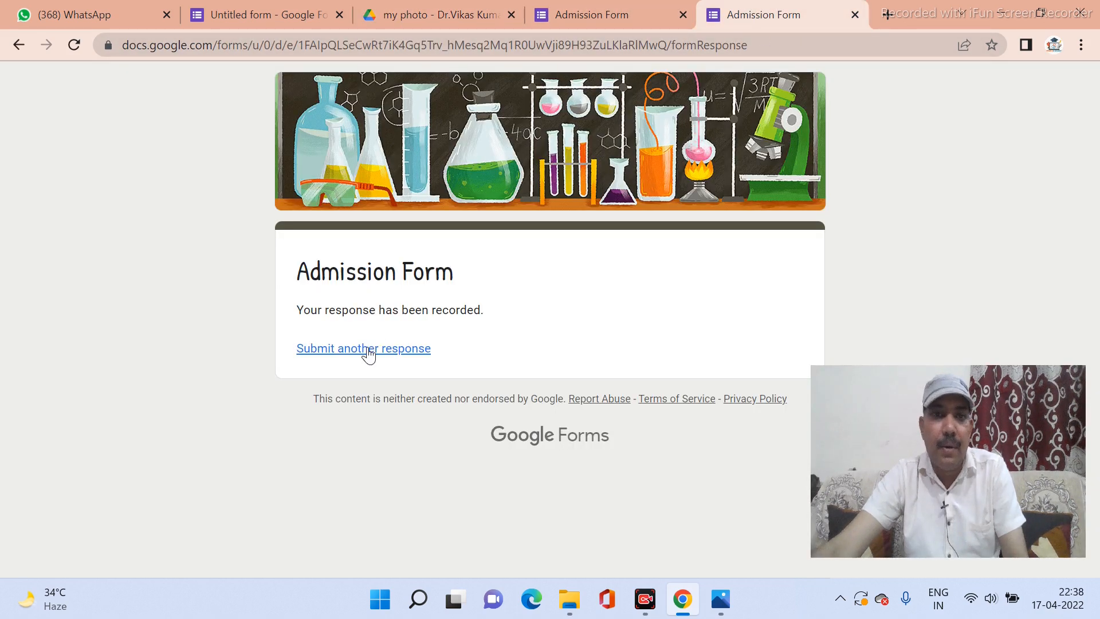
click(22, 43)
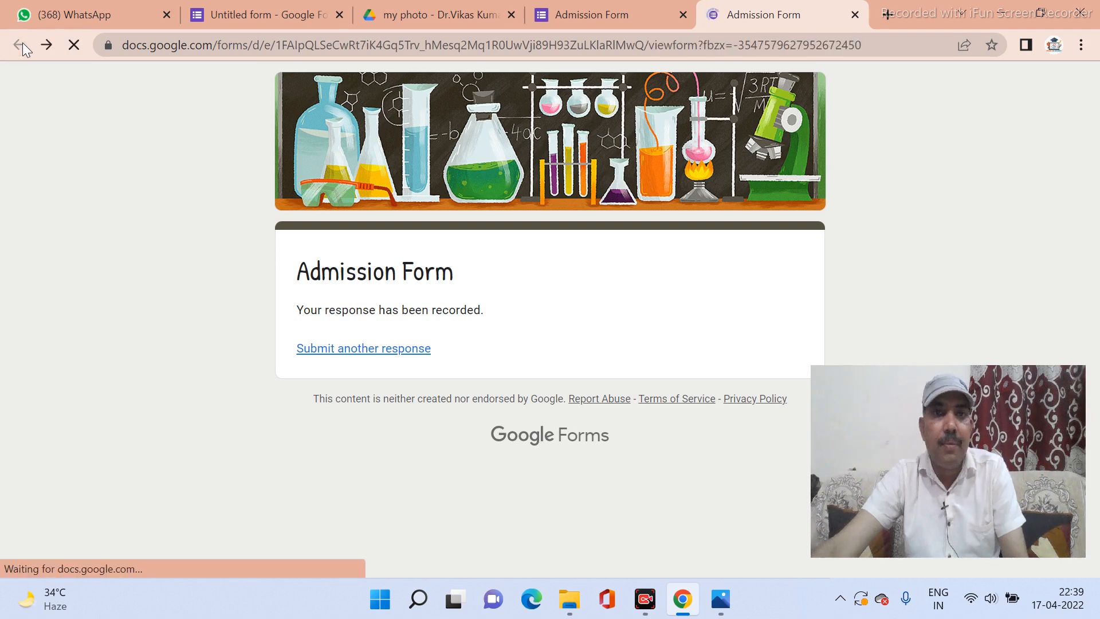
scroll(427, 367, up, 20)
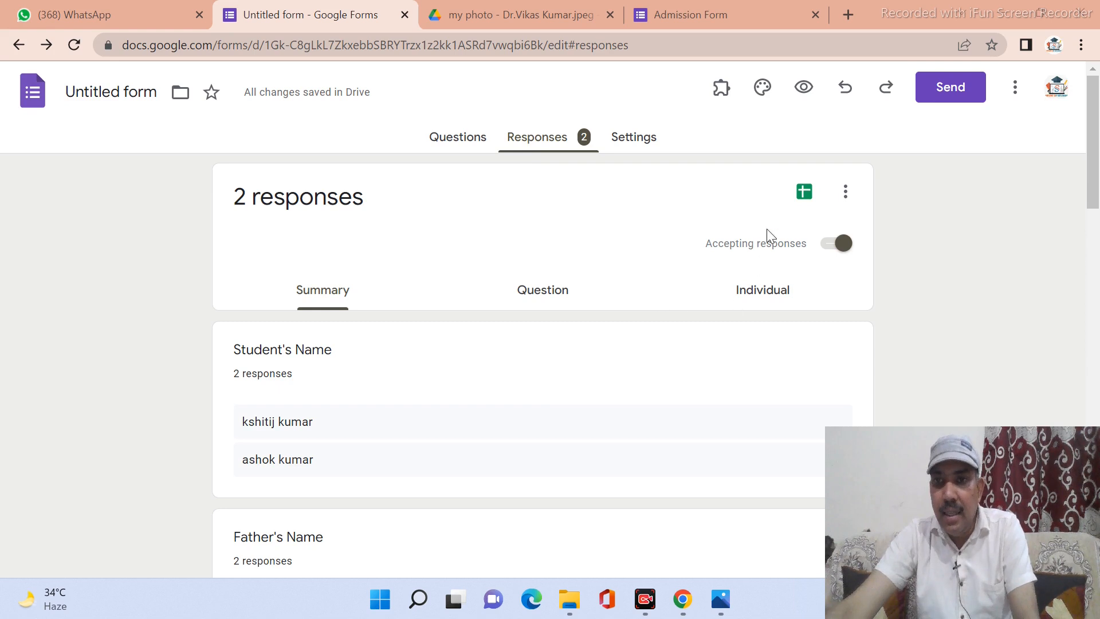
Create a new 'Untitled form (Responses)' spreadsheet holding the two submitted responses.
click(805, 195)
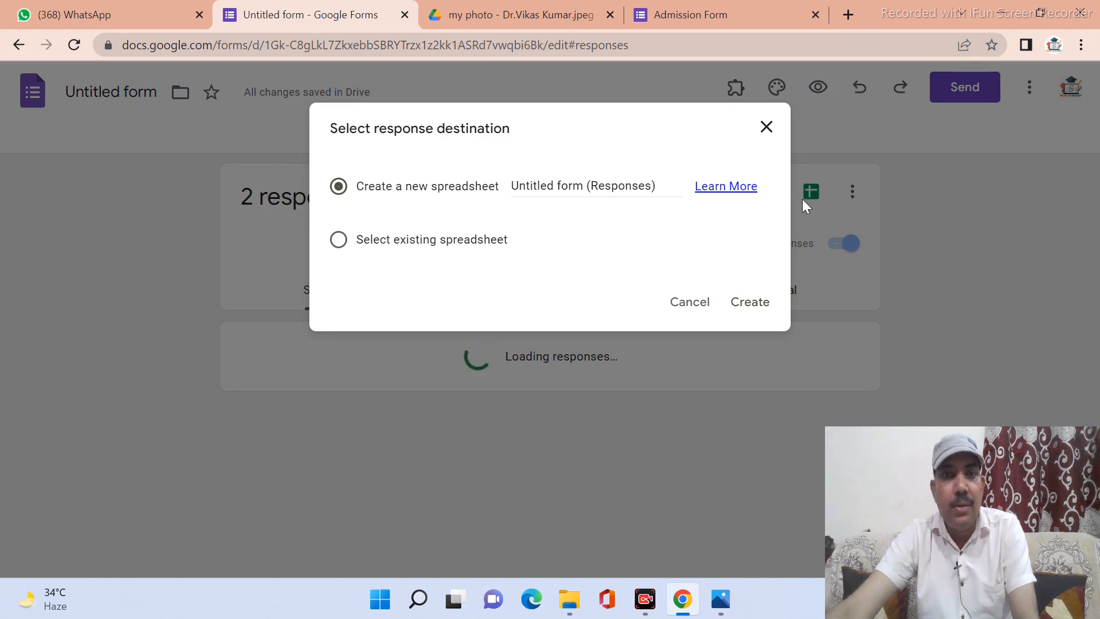
click(741, 308)
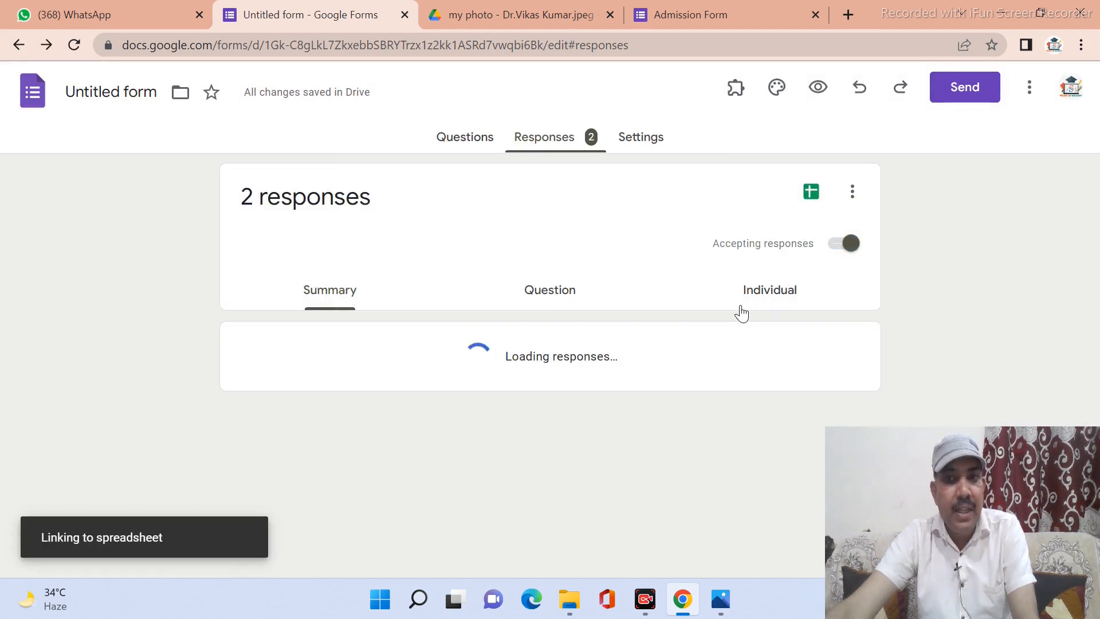
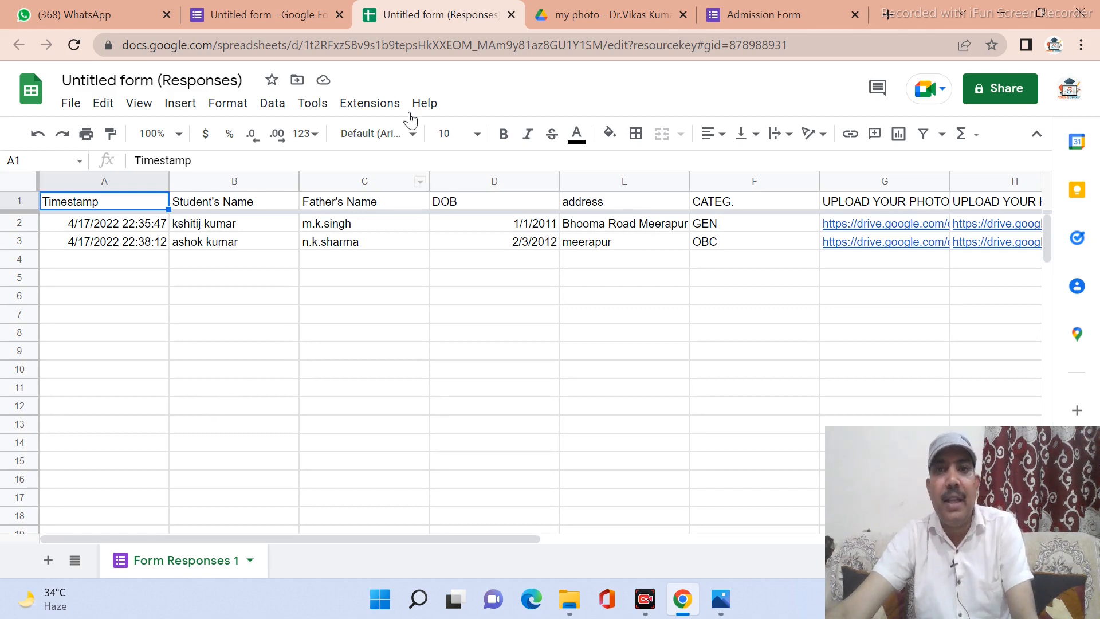
Close the 'Untitled form (Responses)' spreadsheet tab to get back to the form's Responses summary.
click(512, 15)
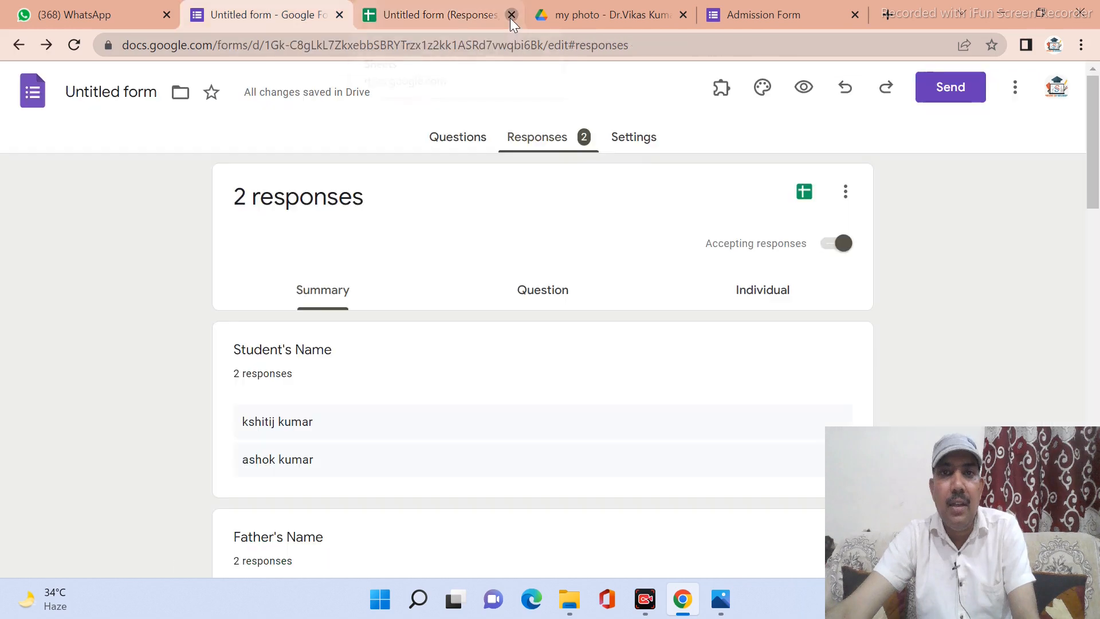
In Settings, expand Responses and switch Collect email addresses on, then back off.
click(631, 147)
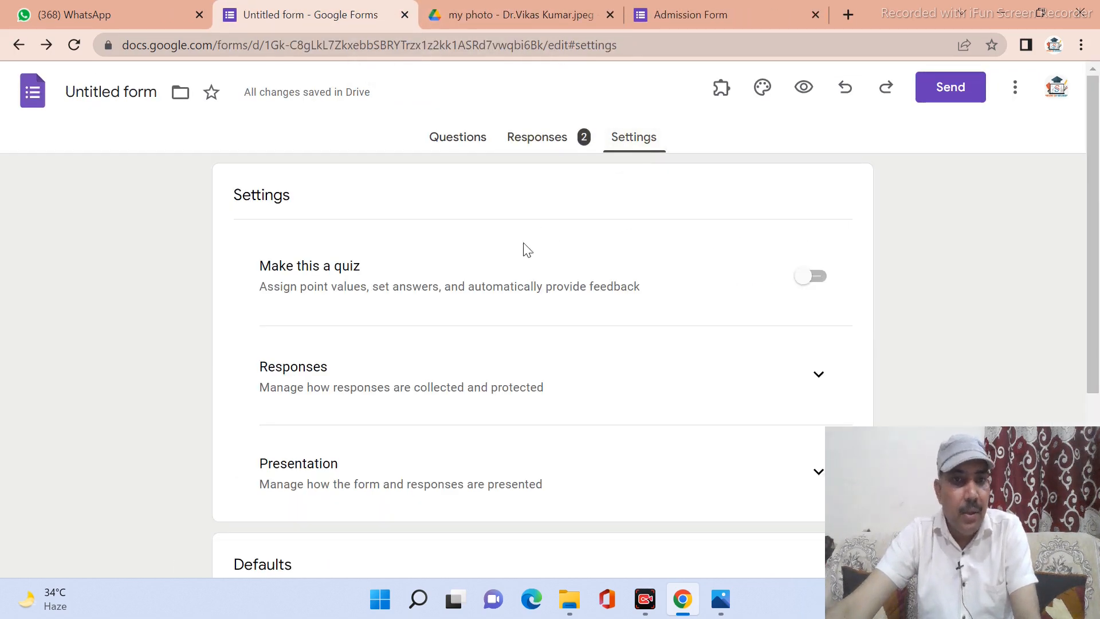
scroll(286, 280, down, 3)
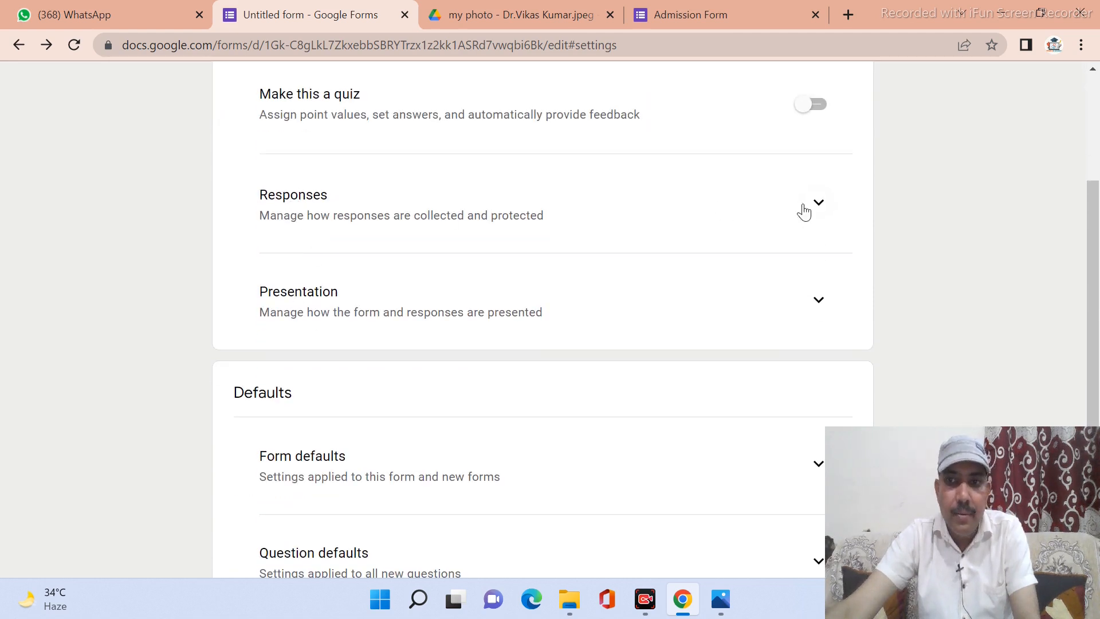
click(818, 204)
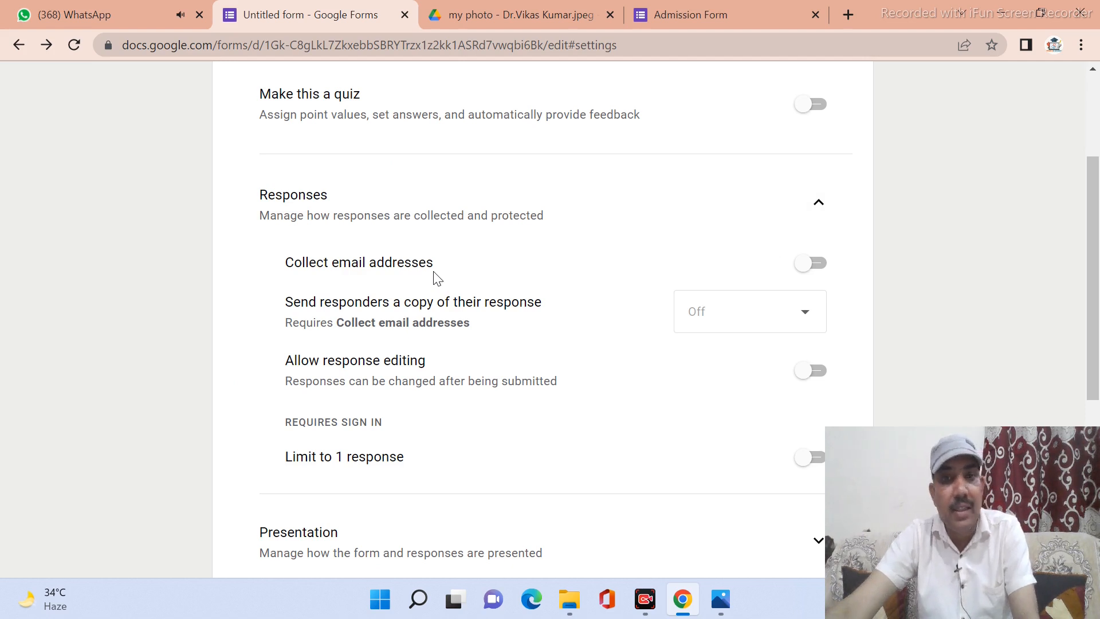
click(824, 274)
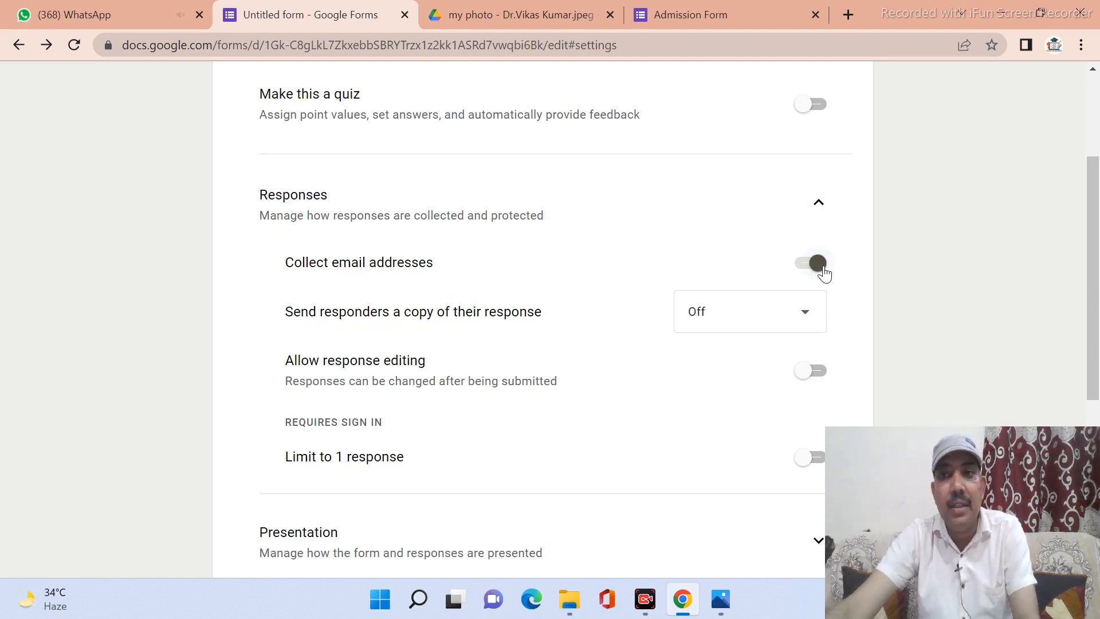
click(798, 273)
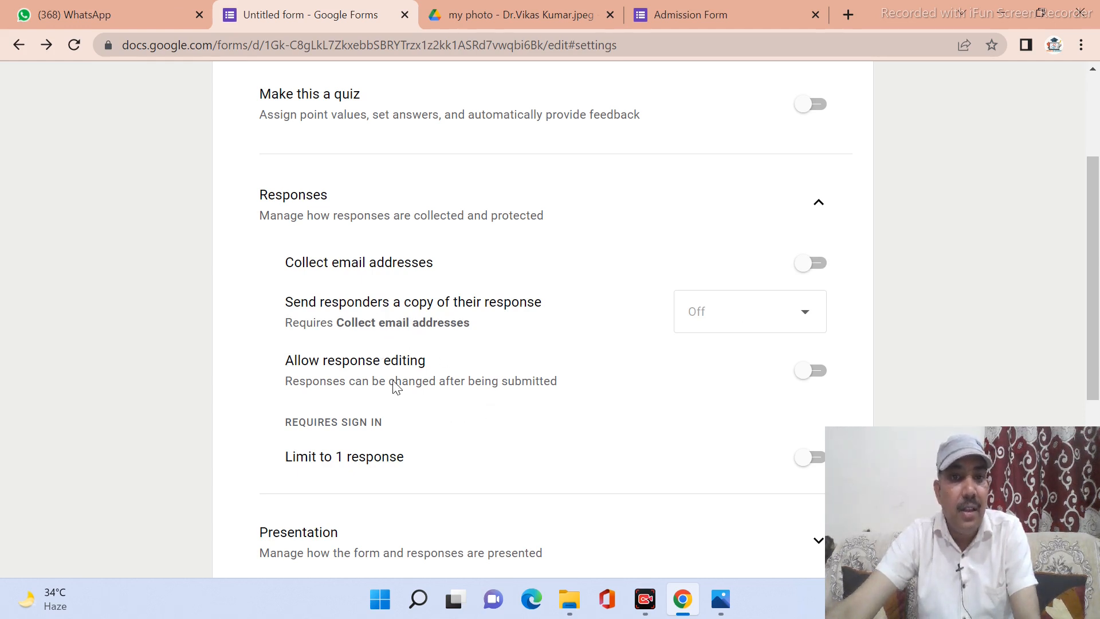
Switch Allow response editing and Limit to 1 response on, then leave both off.
scroll(394, 384, down, 1)
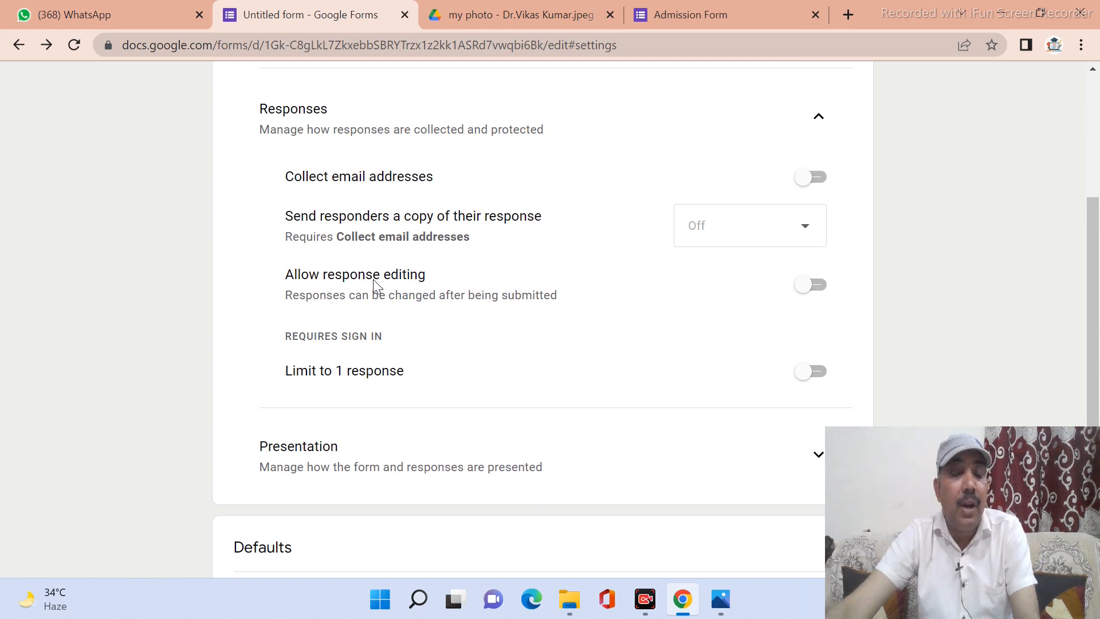
click(818, 289)
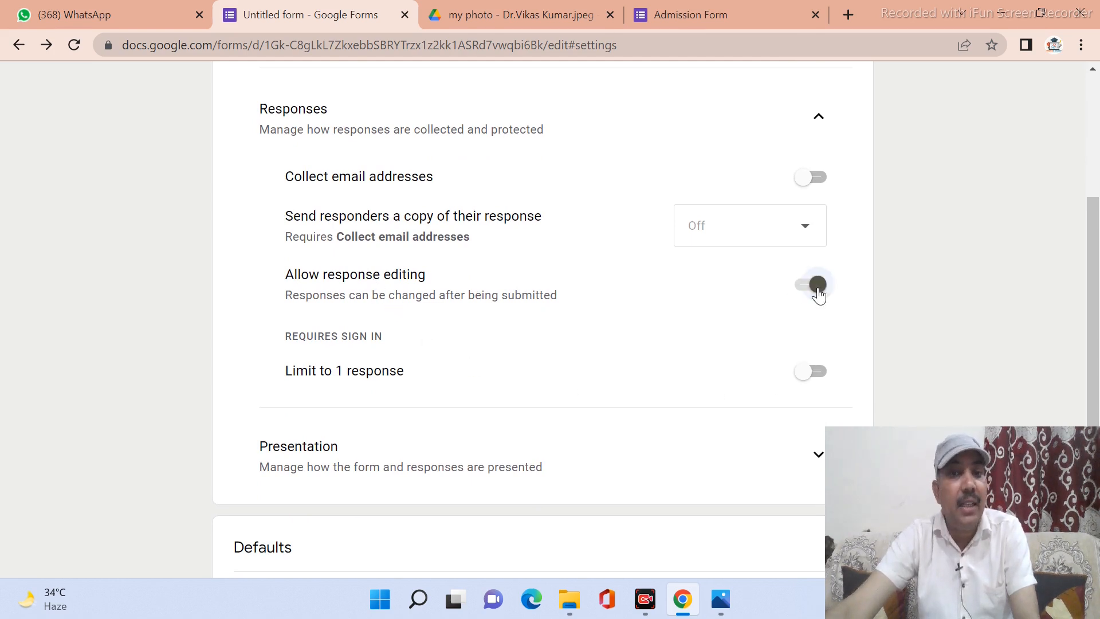
click(799, 293)
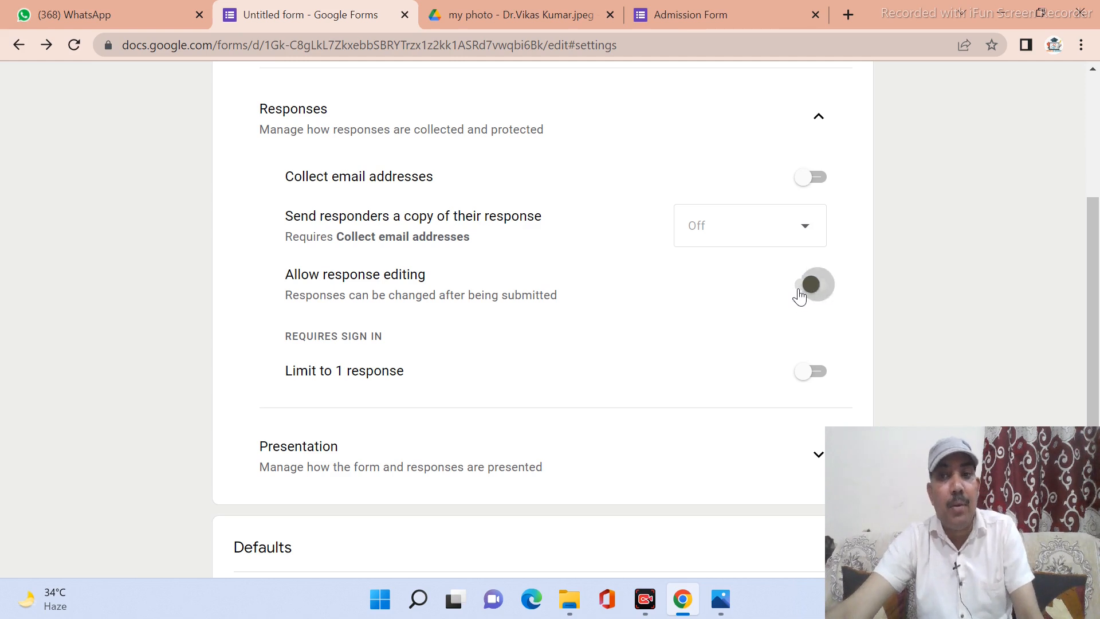
scroll(372, 307, down, 1)
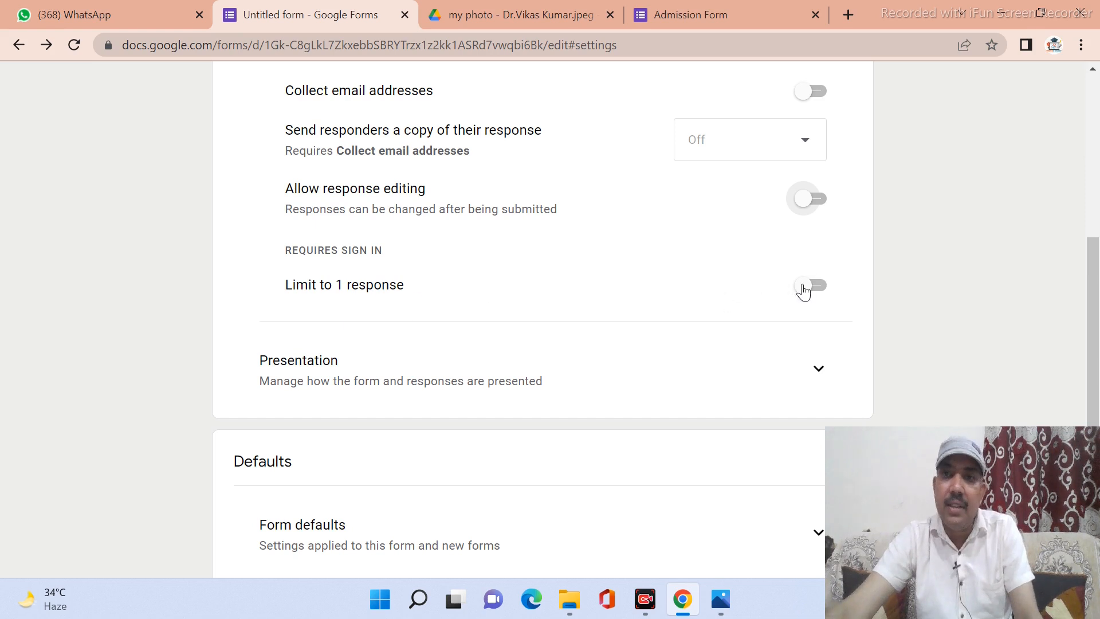
click(817, 288)
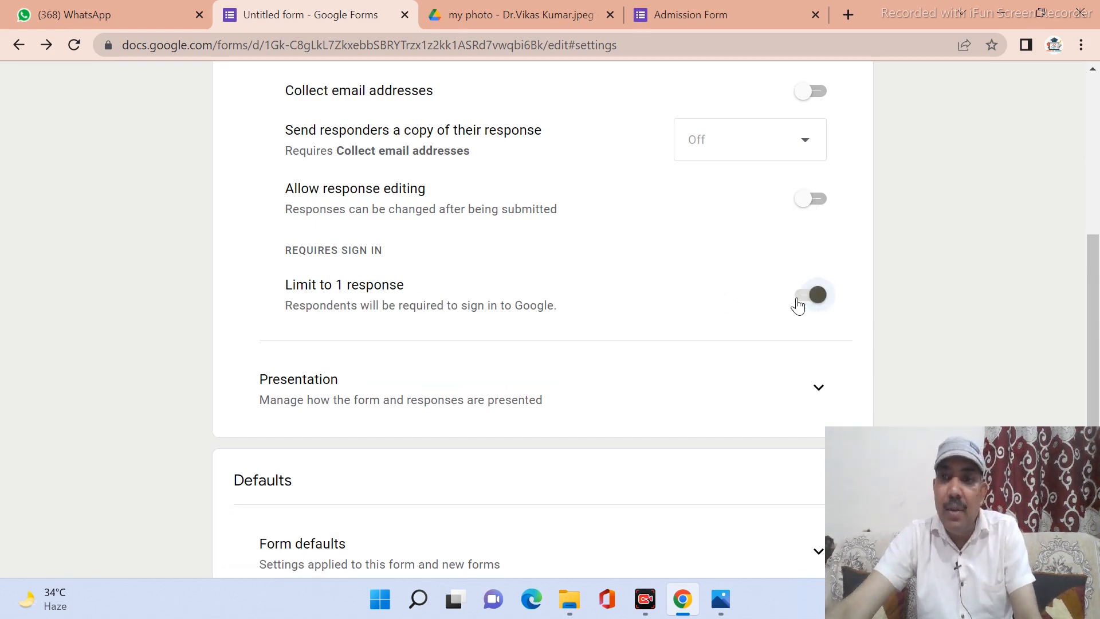
click(798, 303)
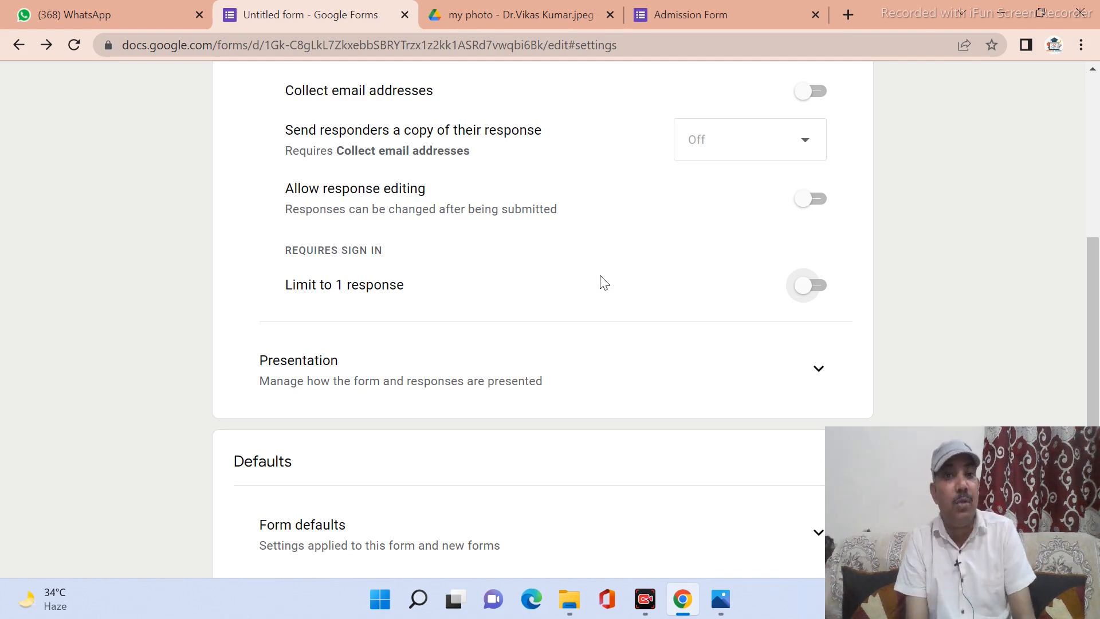
scroll(642, 297, up, 6)
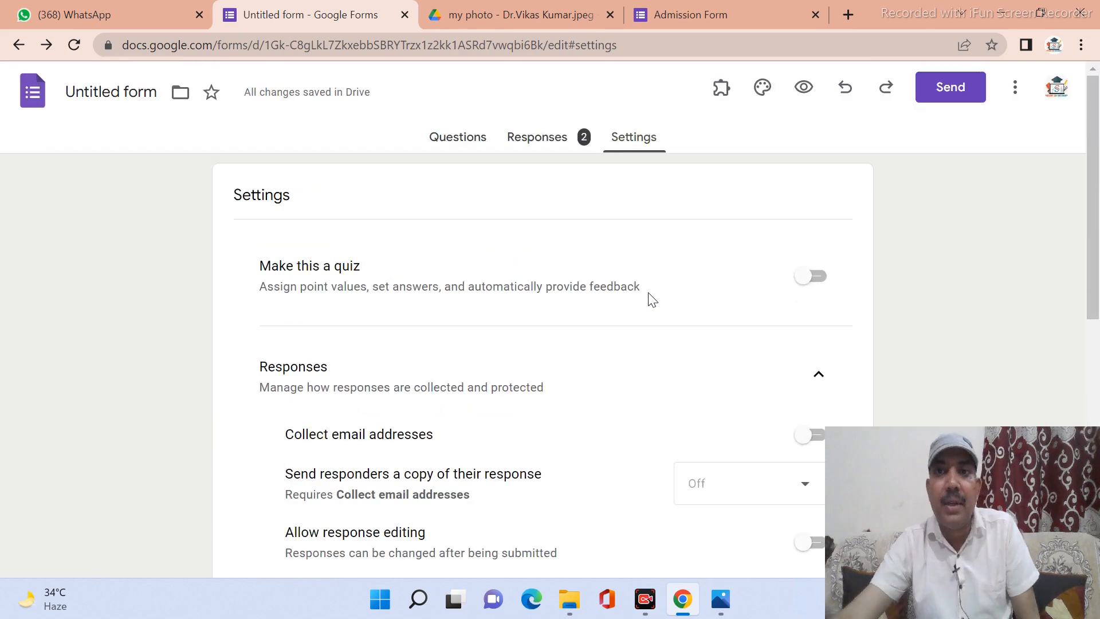
Go back to the Questions tab and scroll through the Admission Form's questions and back up.
click(458, 145)
scroll(551, 284, down, 2)
scroll(551, 287, down, 18)
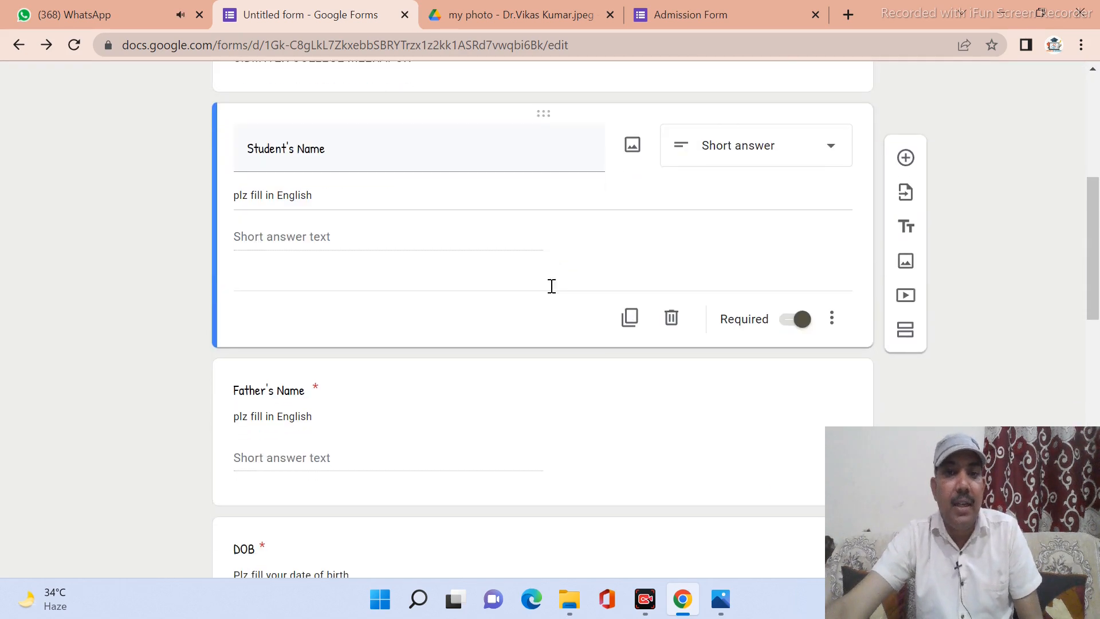
scroll(552, 291, up, 3)
scroll(551, 292, up, 15)
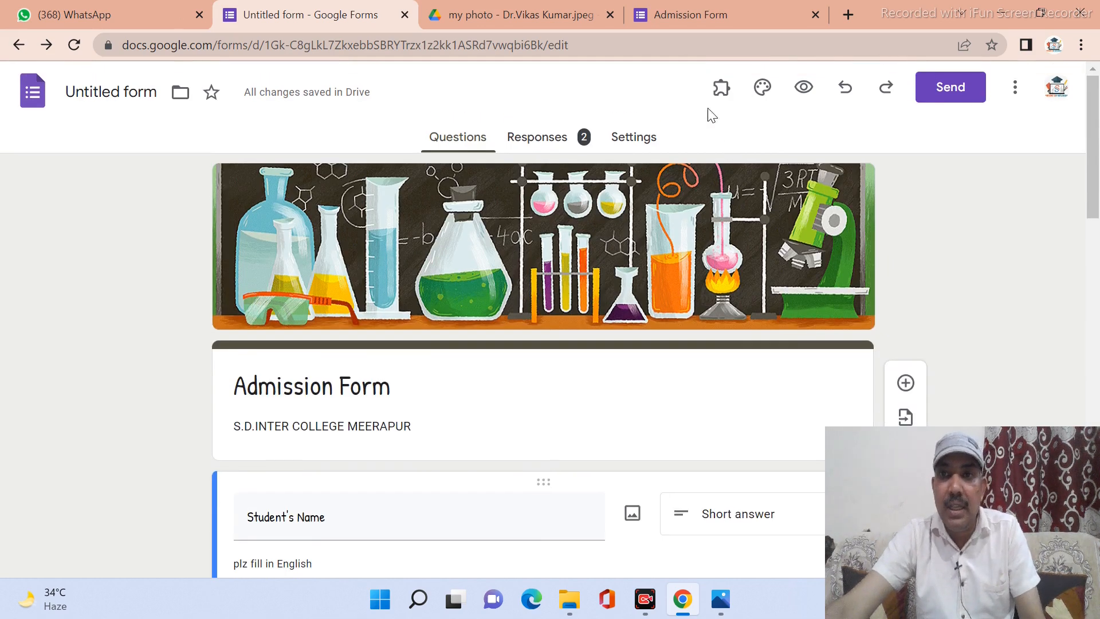
In Send form, add the suggested contact as email recipient, then show the form's link.
click(951, 87)
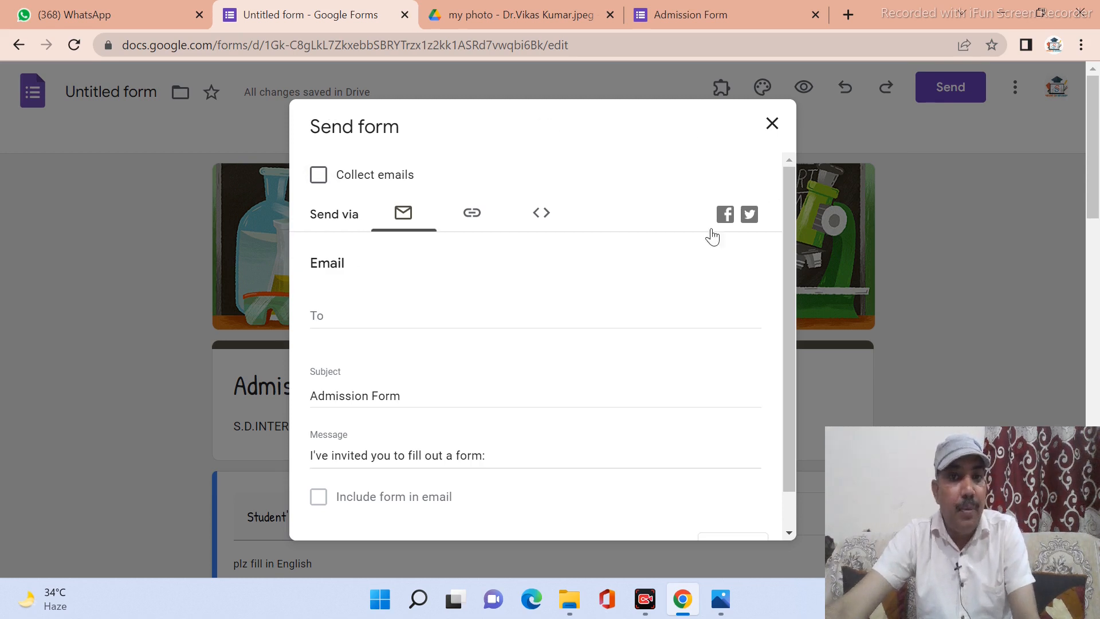
click(329, 320)
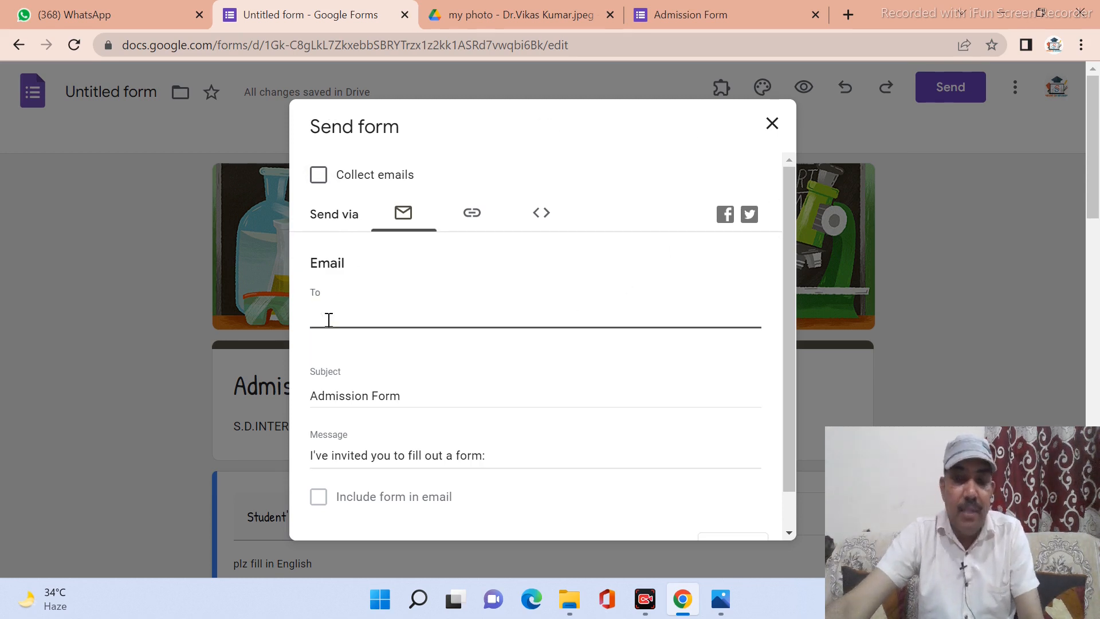
text(vi)
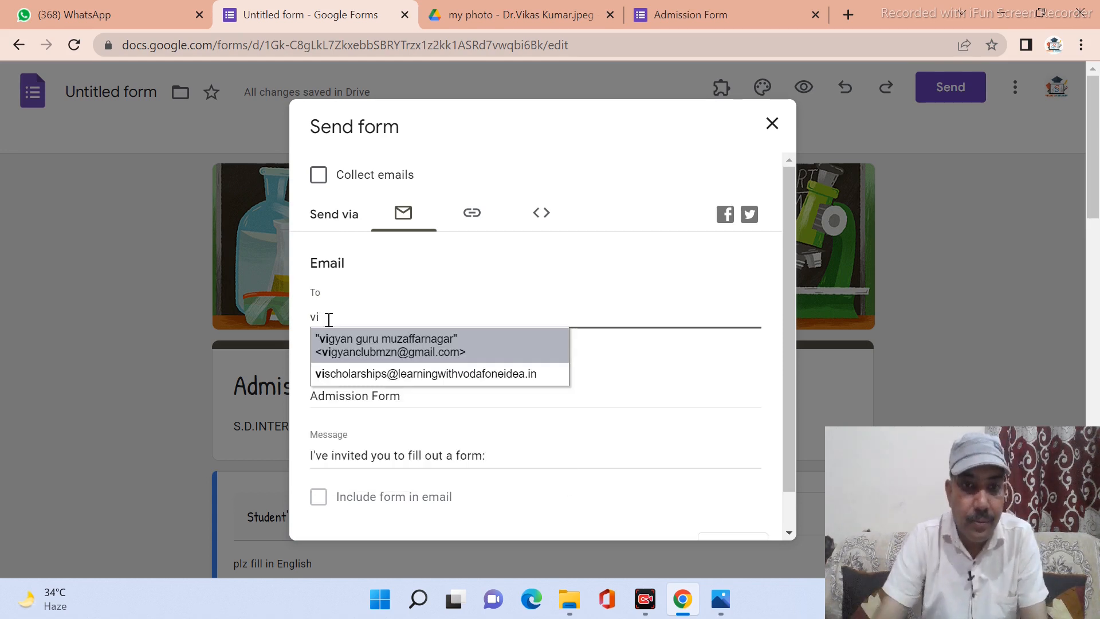
click(437, 357)
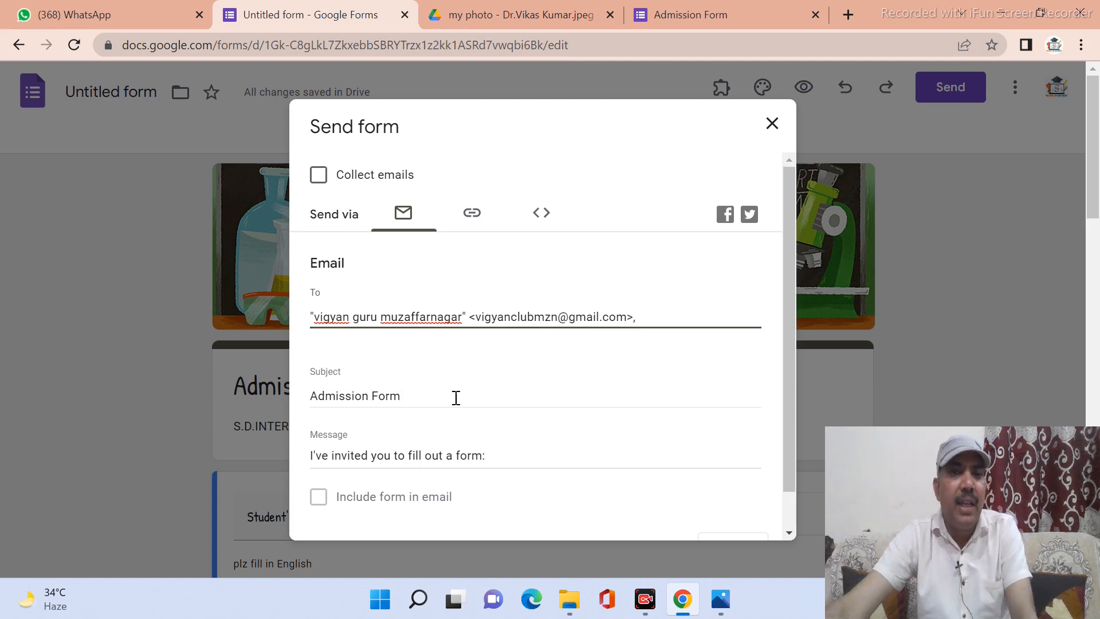
click(472, 223)
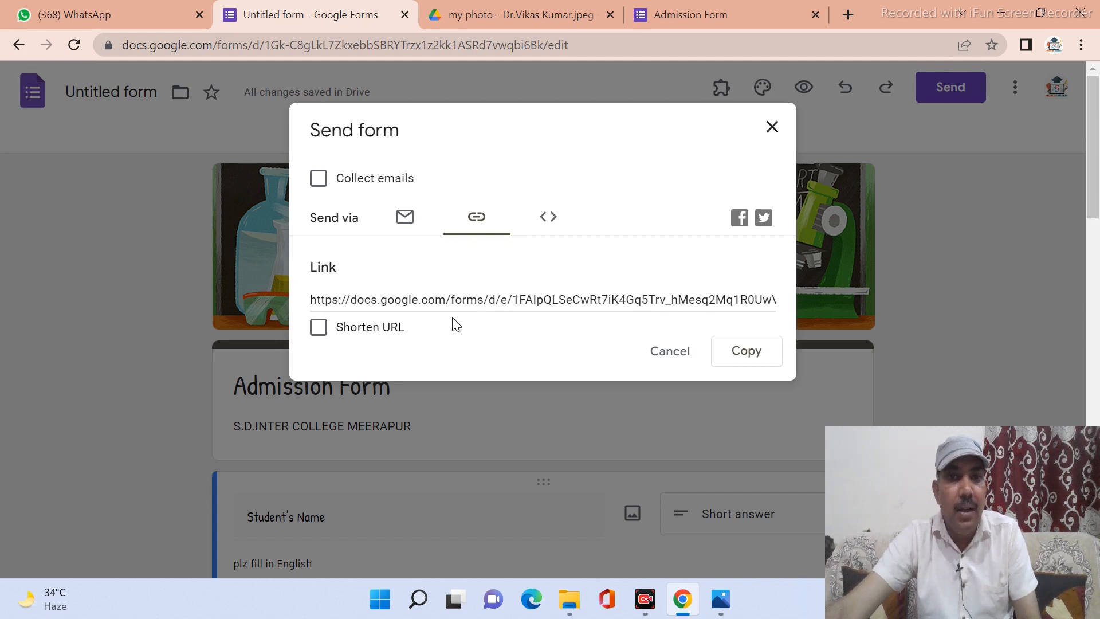
click(317, 341)
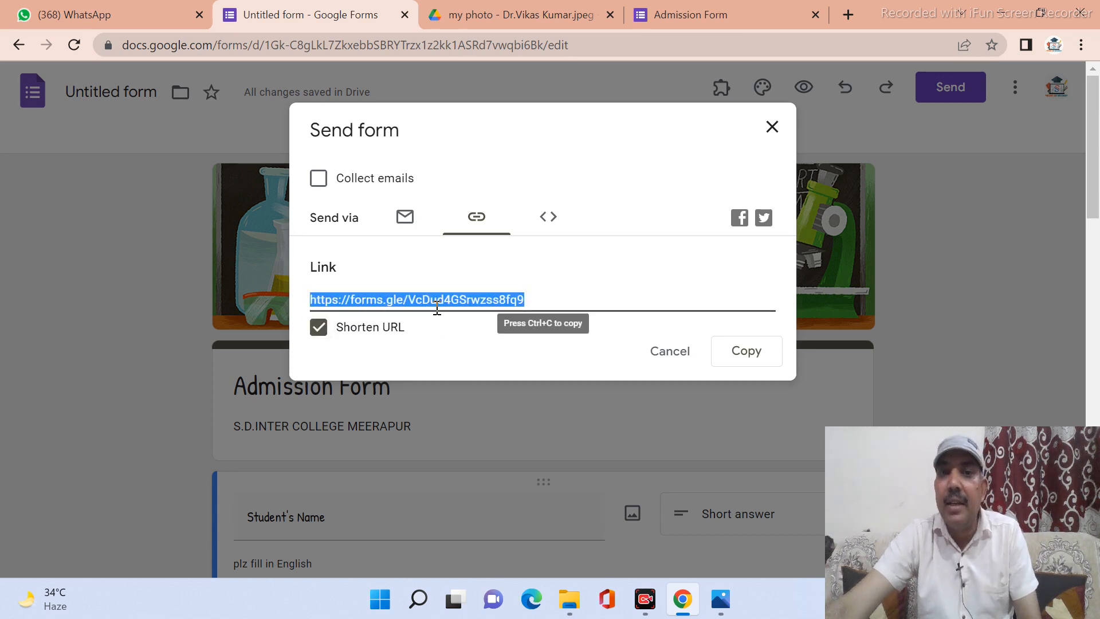
click(734, 357)
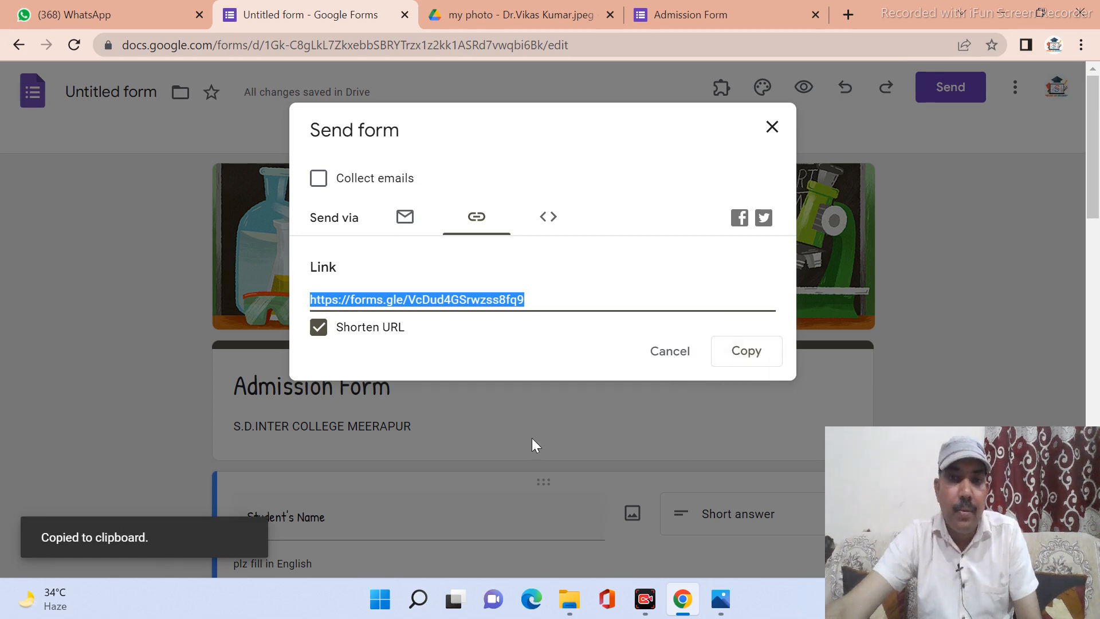
mouse_move(92, 604)
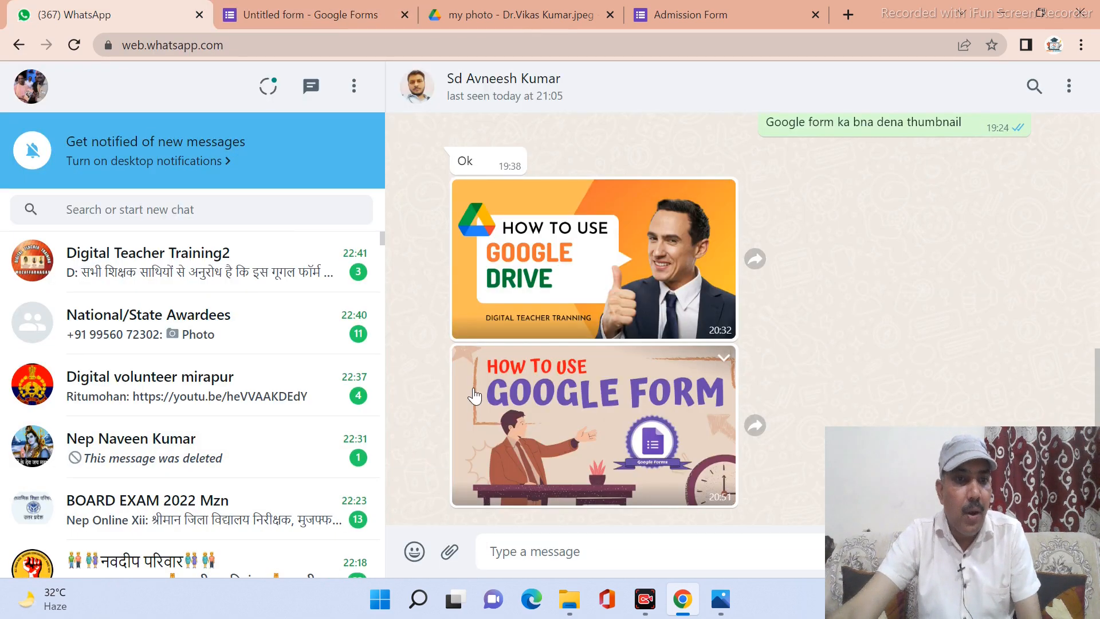
Find the contact's WhatsApp chat, paste and send the short form link, then open it.
click(86, 212)
text(av)
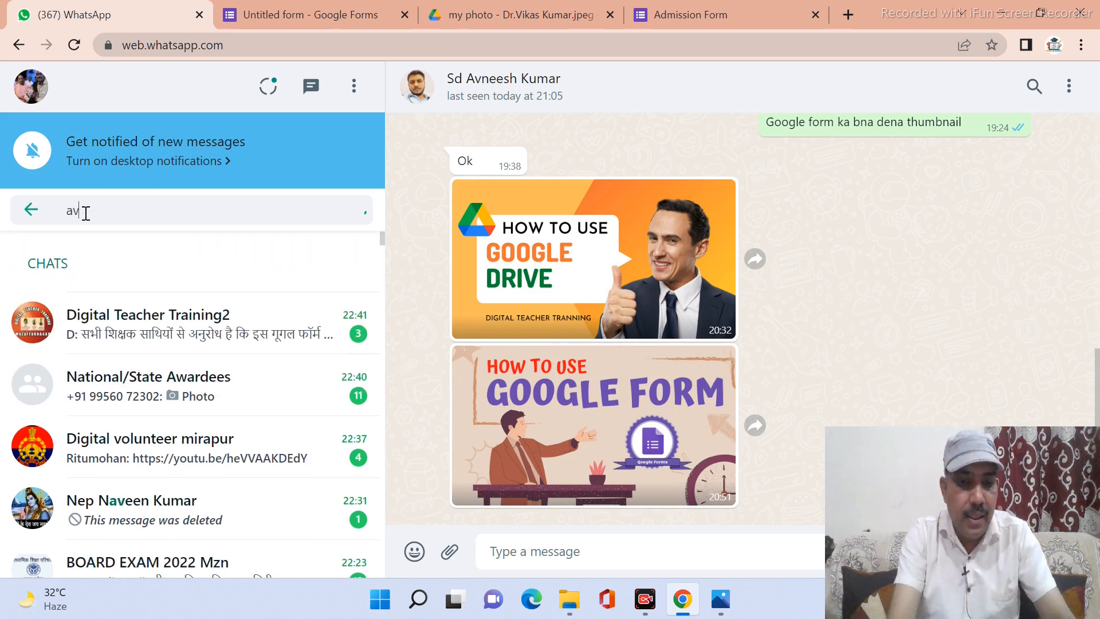
text(nee)
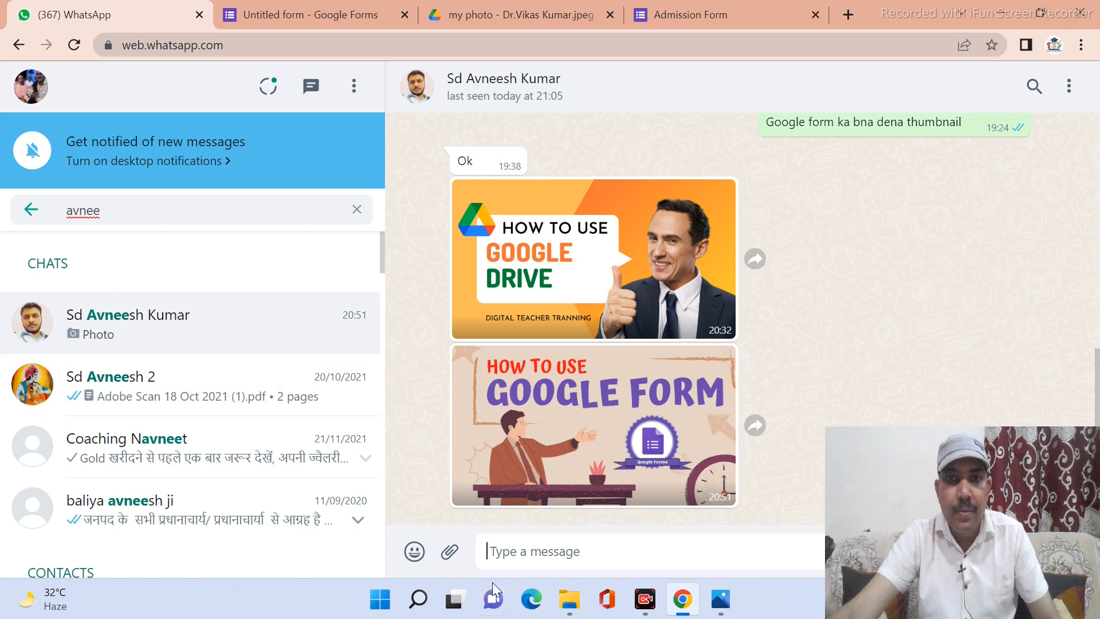
right_click(500, 555)
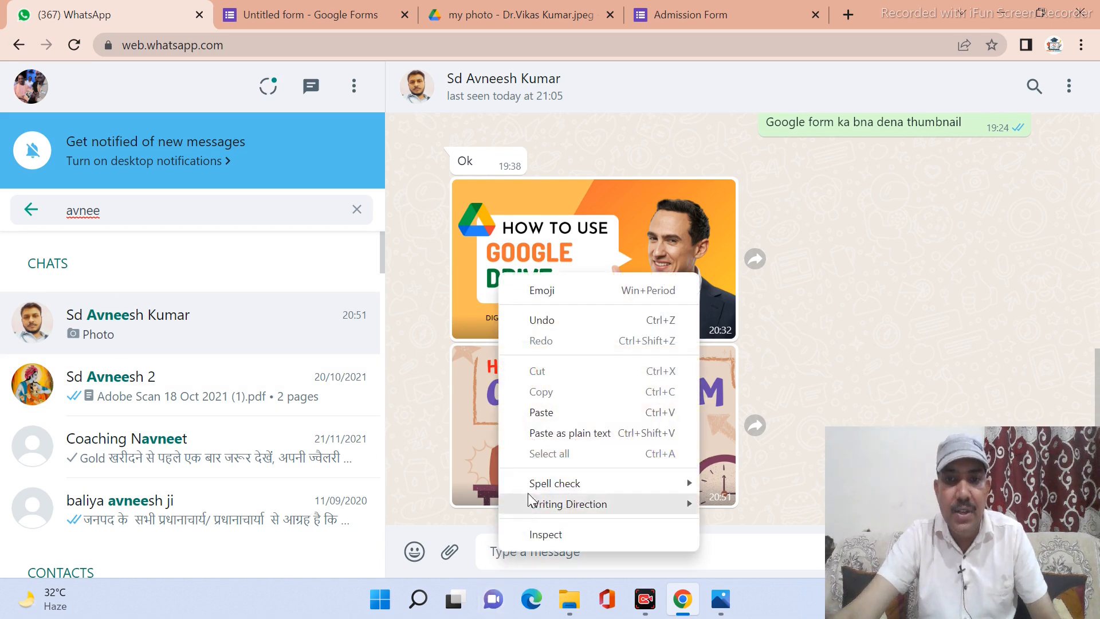
click(542, 413)
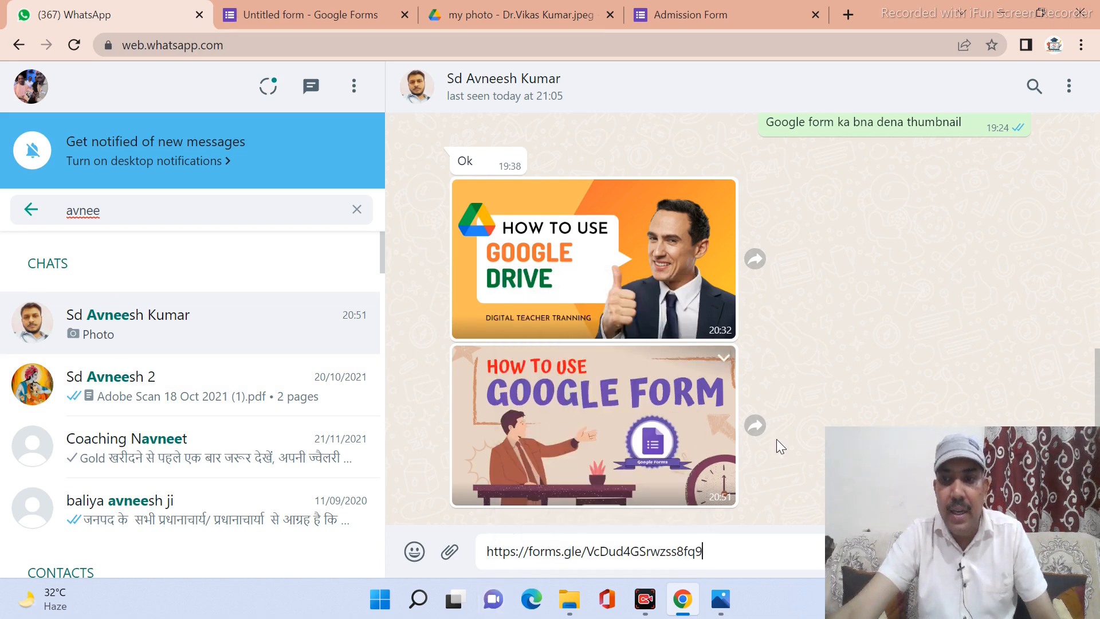
drag(876, 449, 837, 235)
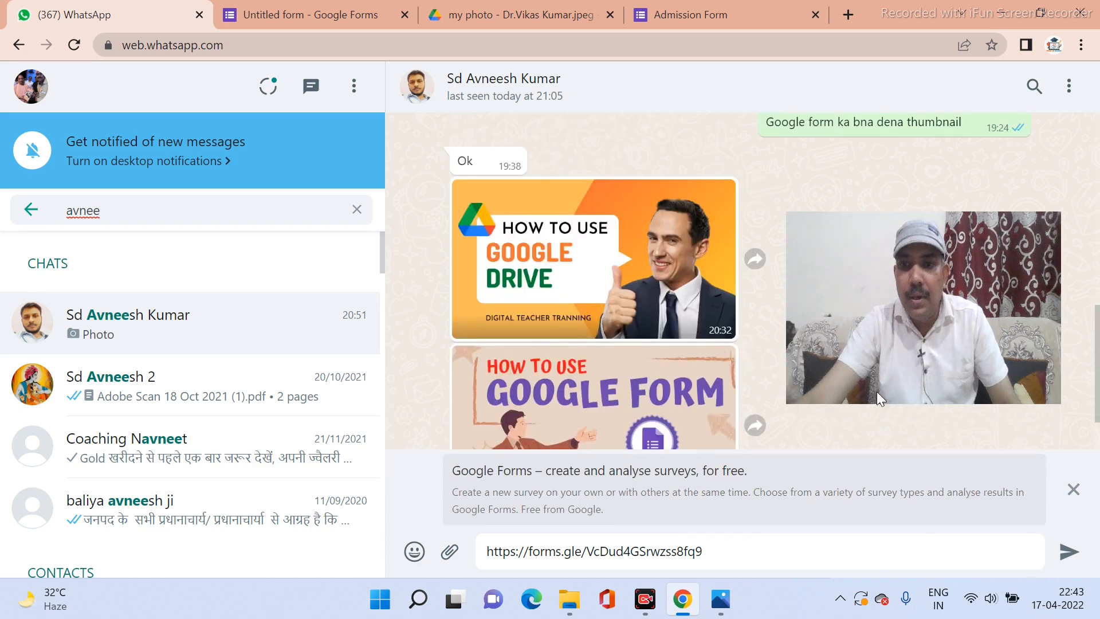
click(1066, 553)
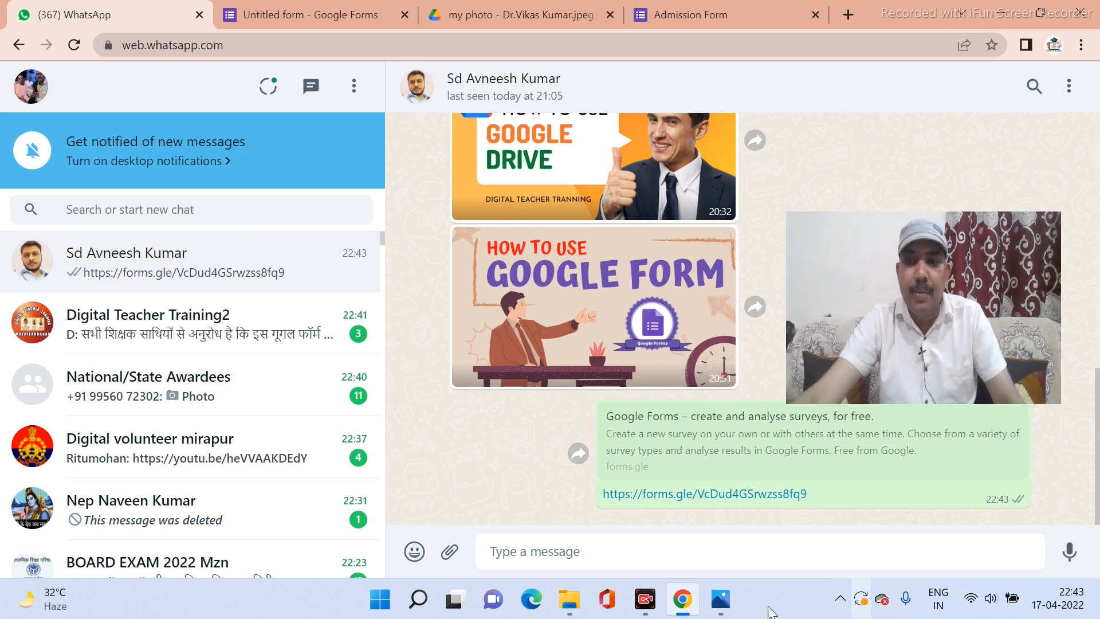
click(726, 504)
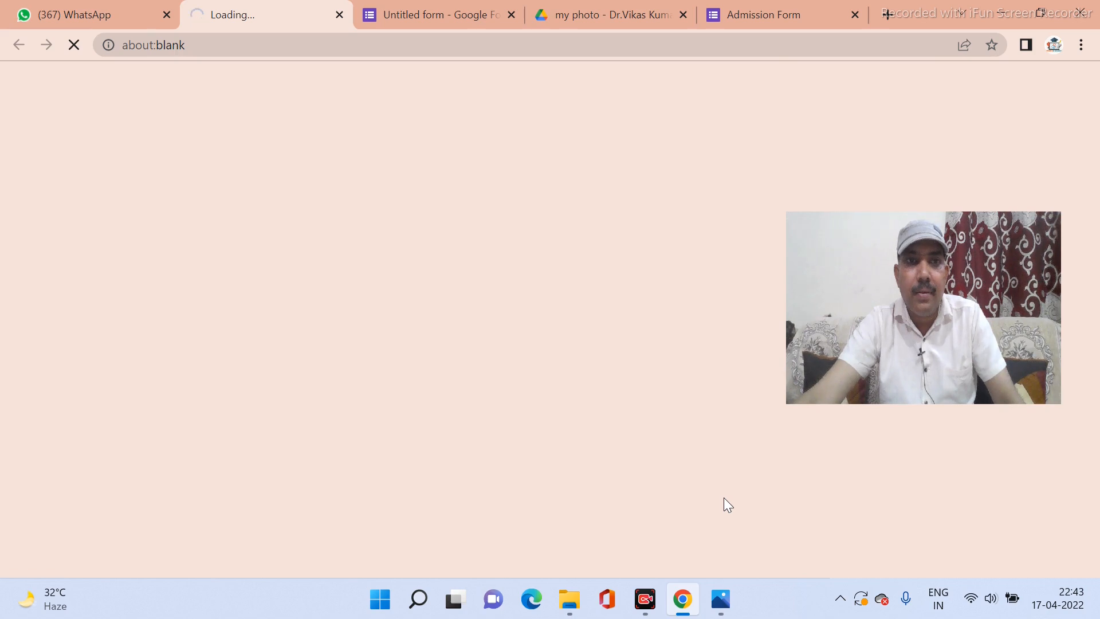
On the live form, enter 'kkkk' as a test Student's Name and scroll through the questions.
scroll(354, 467, down, 1)
scroll(356, 462, down, 3)
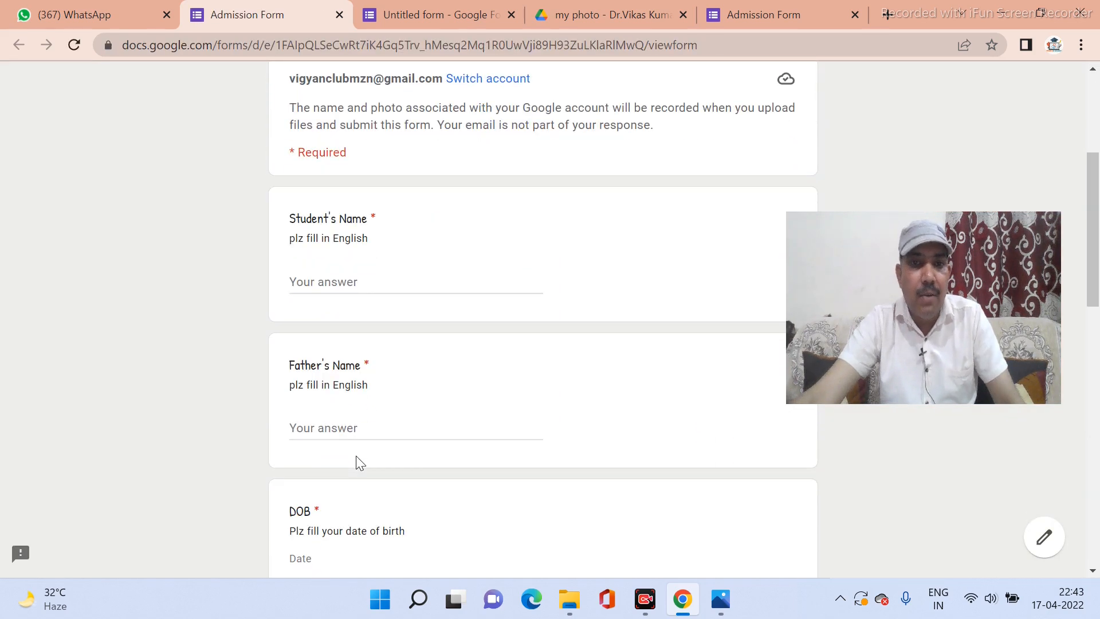
scroll(359, 462, down, 1)
click(307, 193)
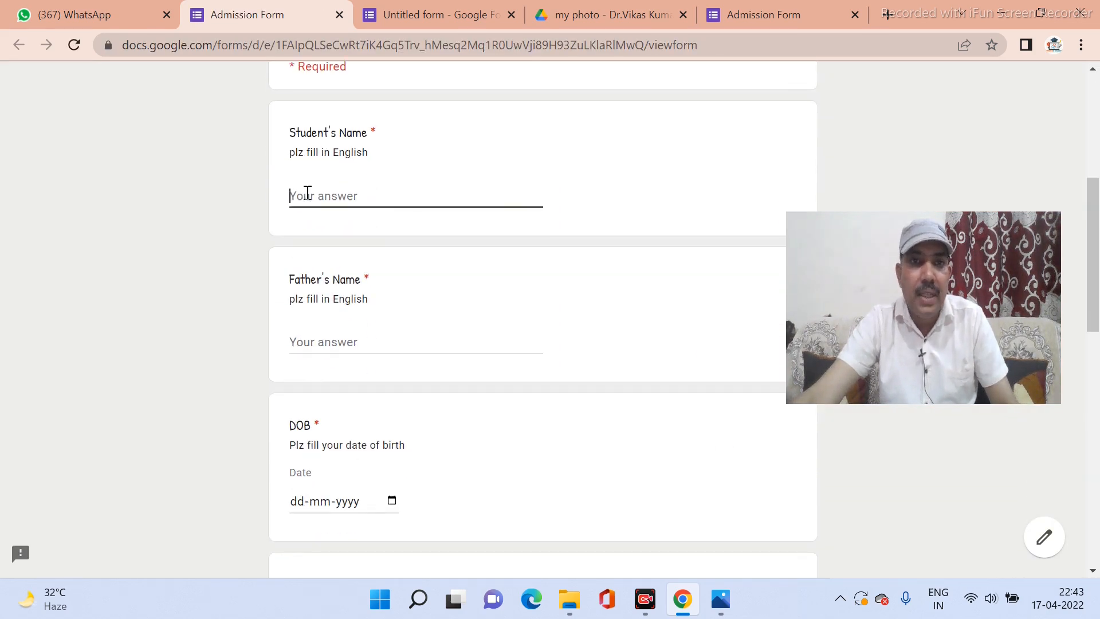
text(kkkk)
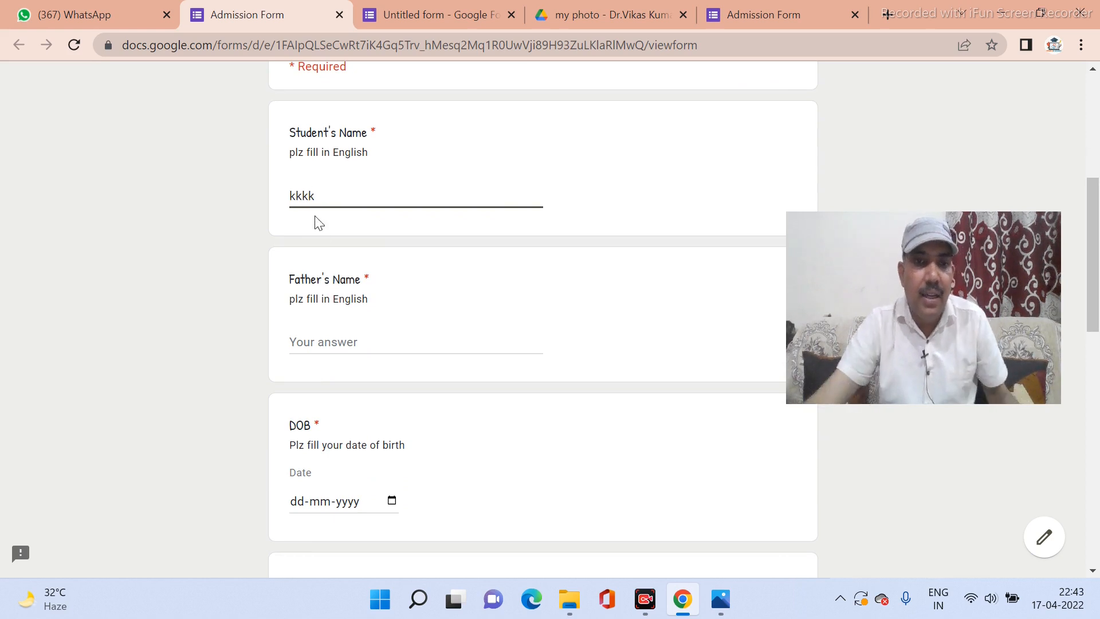
scroll(326, 355, down, 15)
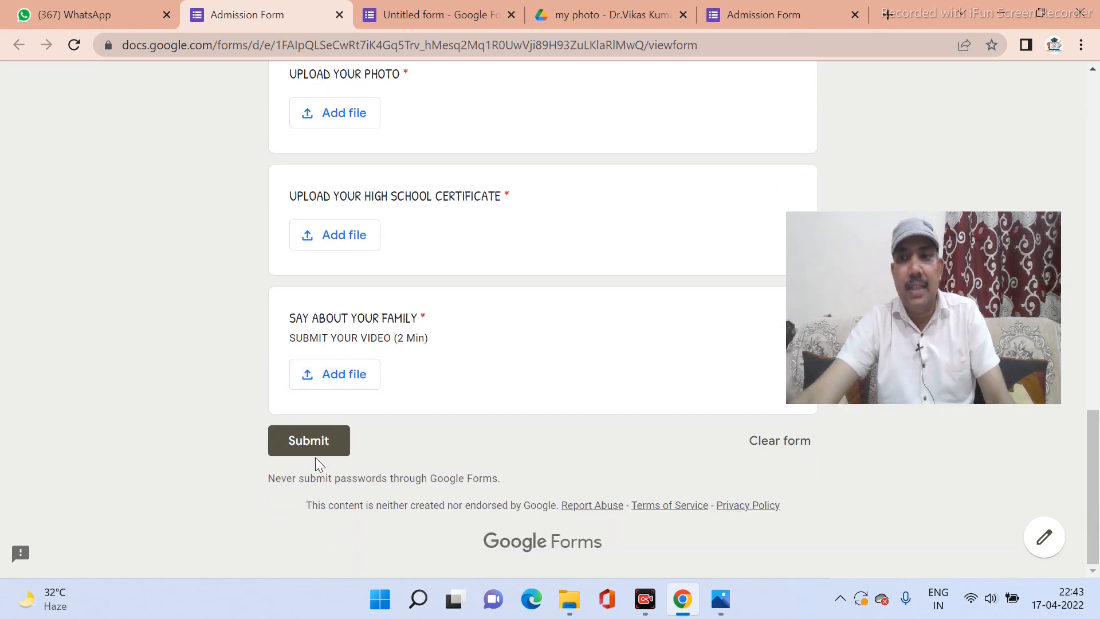
scroll(315, 457, up, 15)
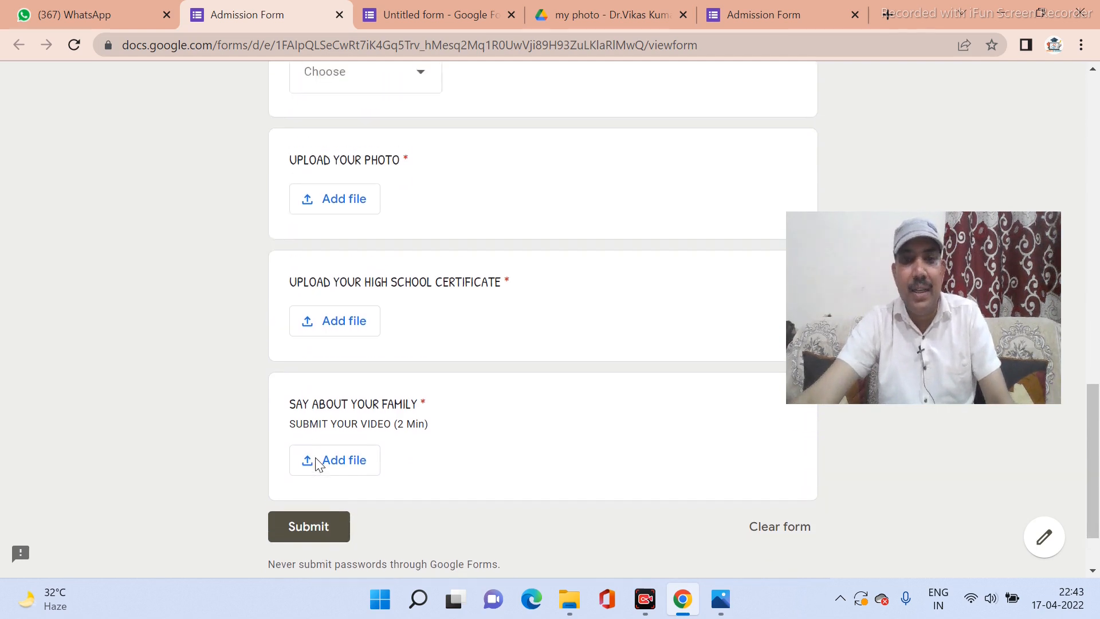